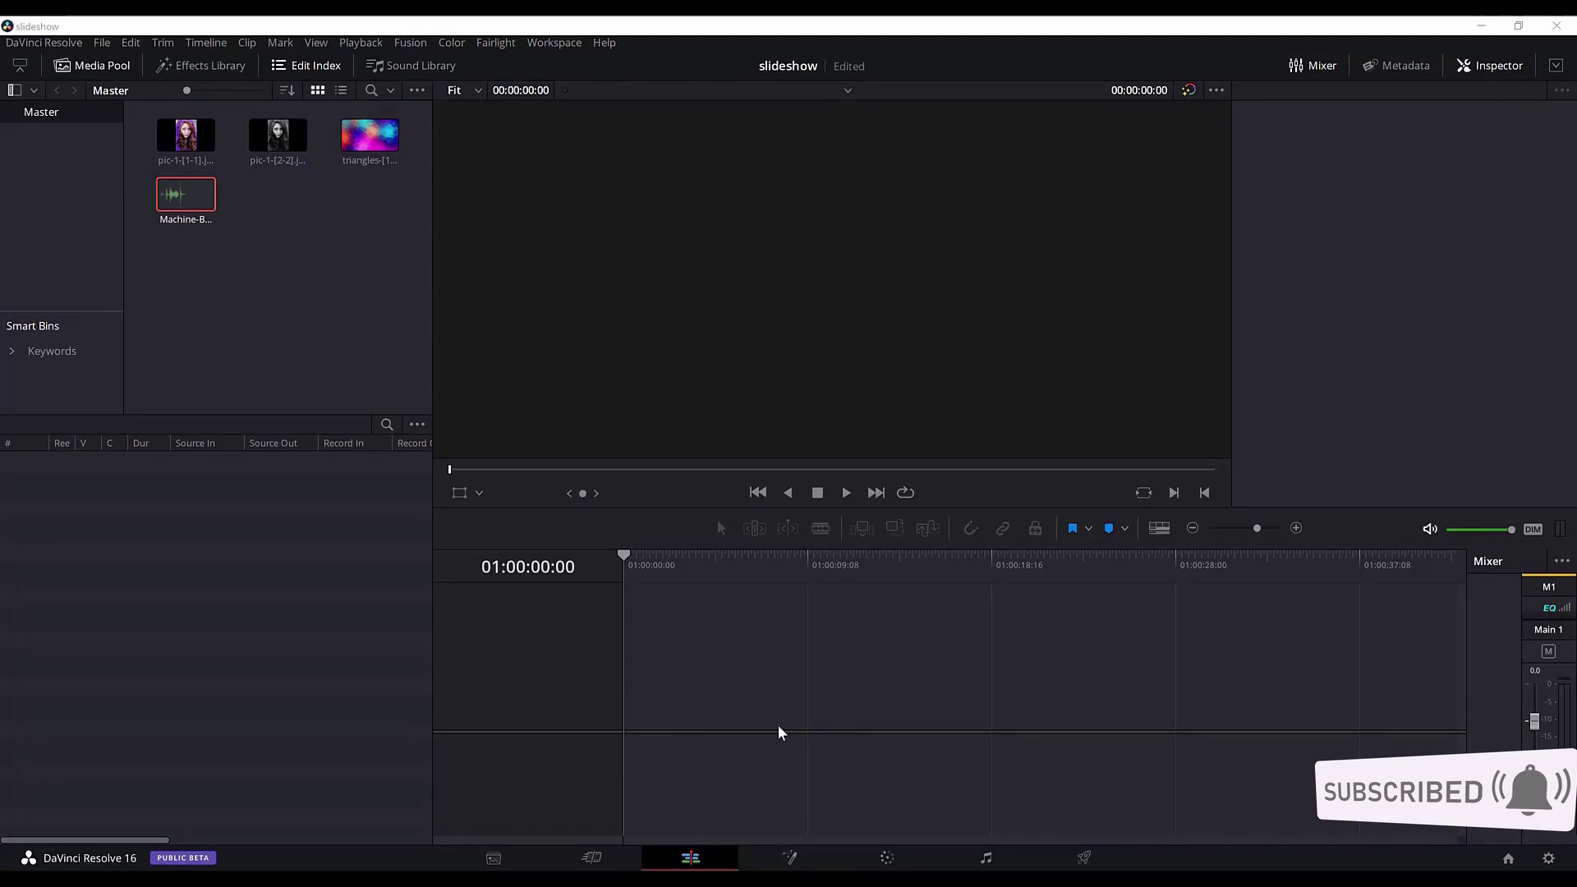
# Look over the slideshow source pictures in the "New folder (2)" folder window and return to DaVinci Resolve
pyautogui.hotkey('alt', 'Tab')
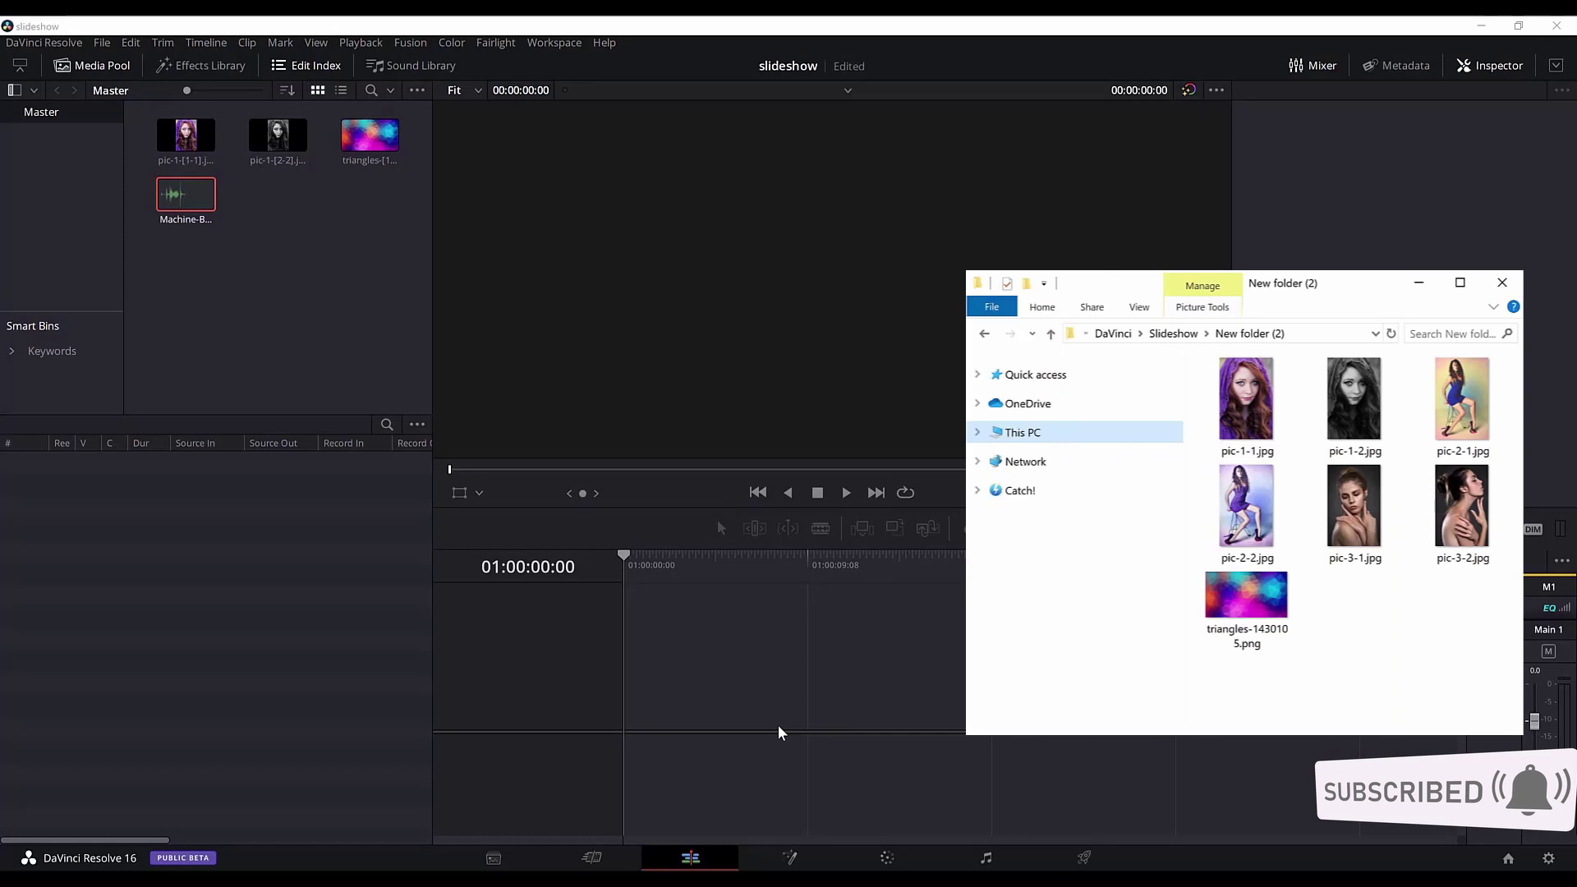
pyautogui.hotkey('alt', 'Tab')
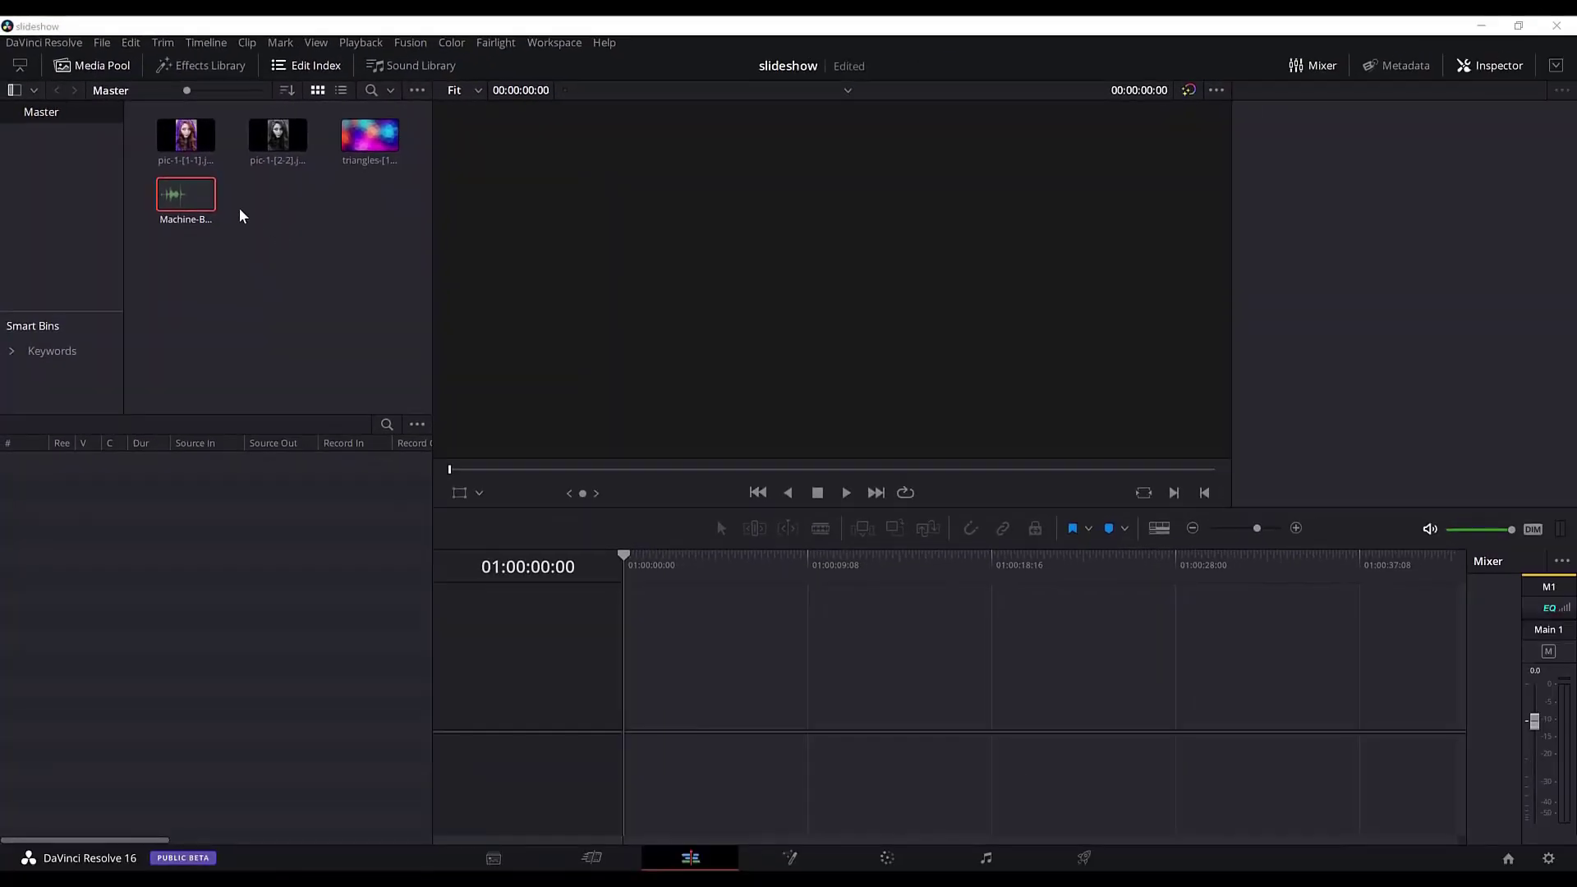
# Add pic-1-[1-1].jpg to a new timeline and set its clip duration to 00:00:02:00
pyautogui.moveTo(185, 140); pyautogui.dragTo(687, 352)
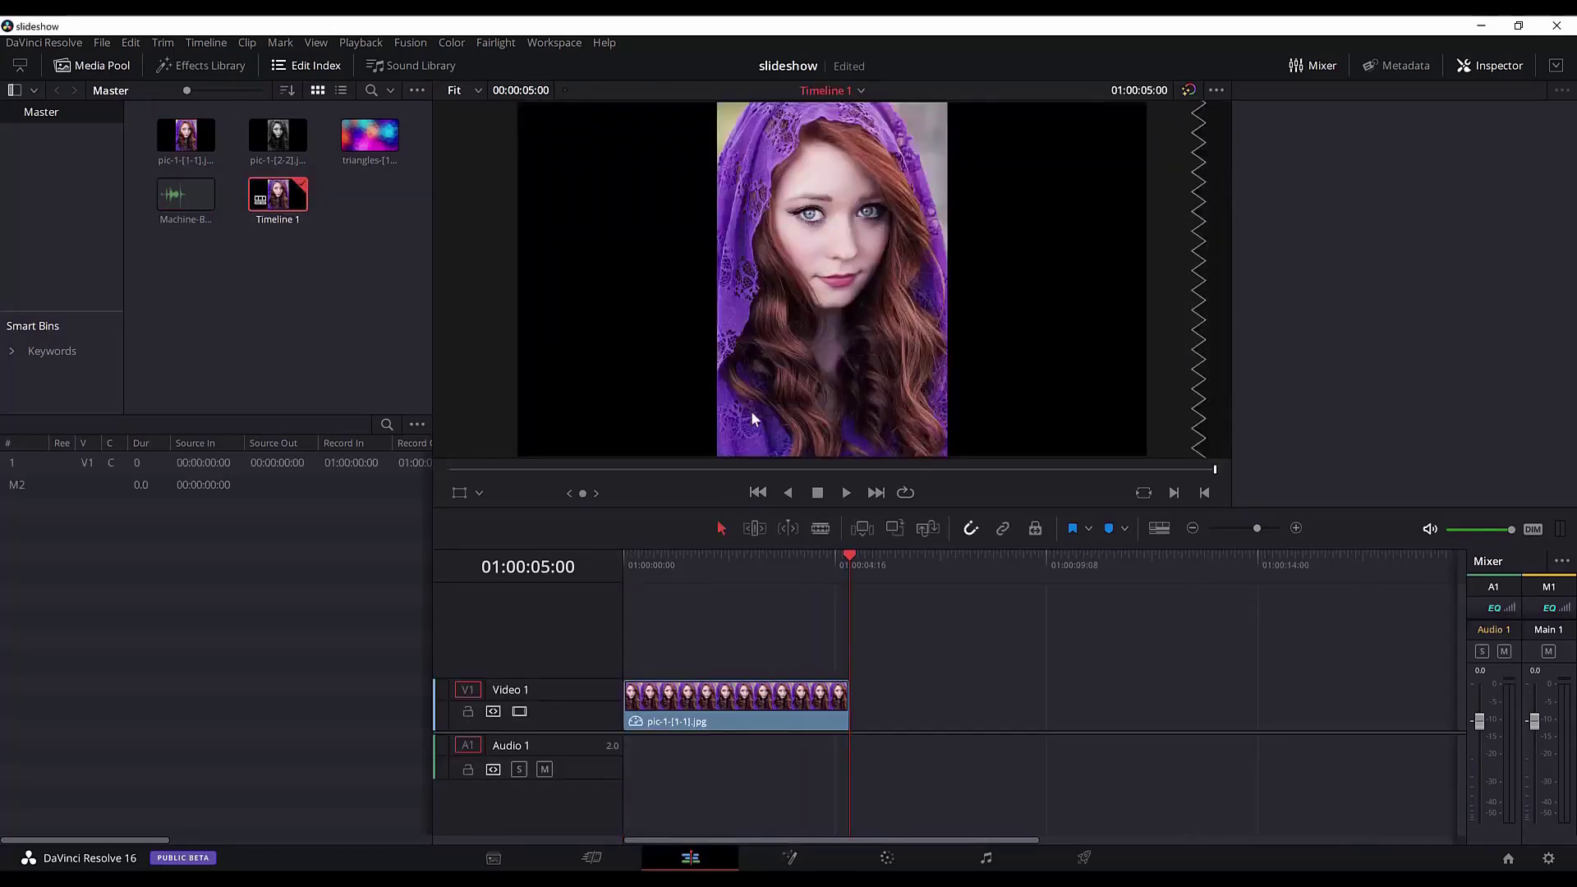
pyautogui.rightClick(748, 708)
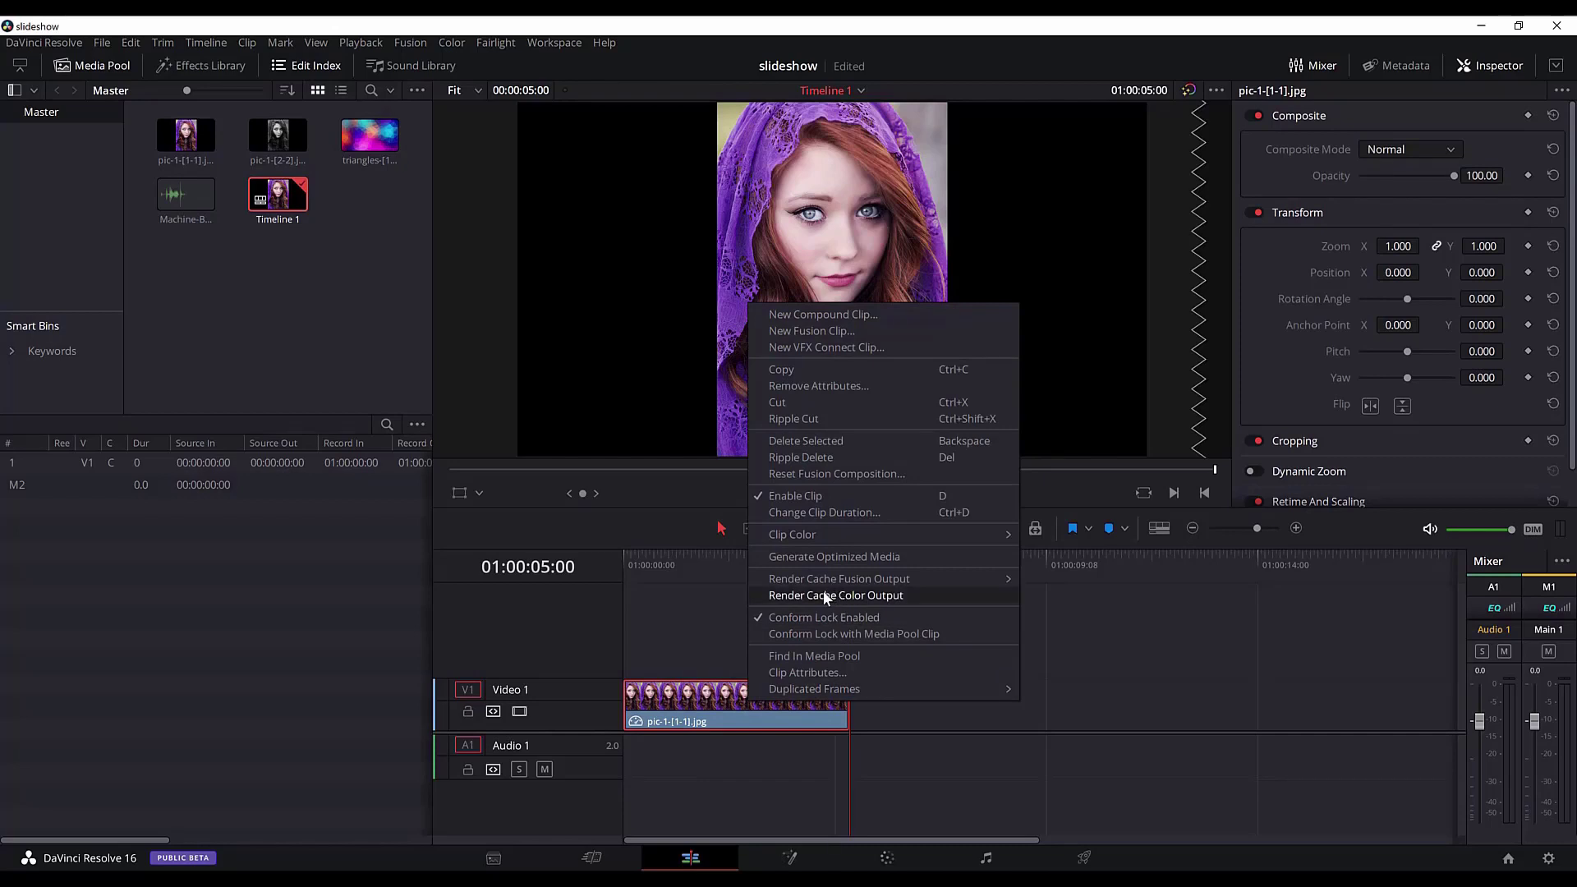
pyautogui.click(859, 512)
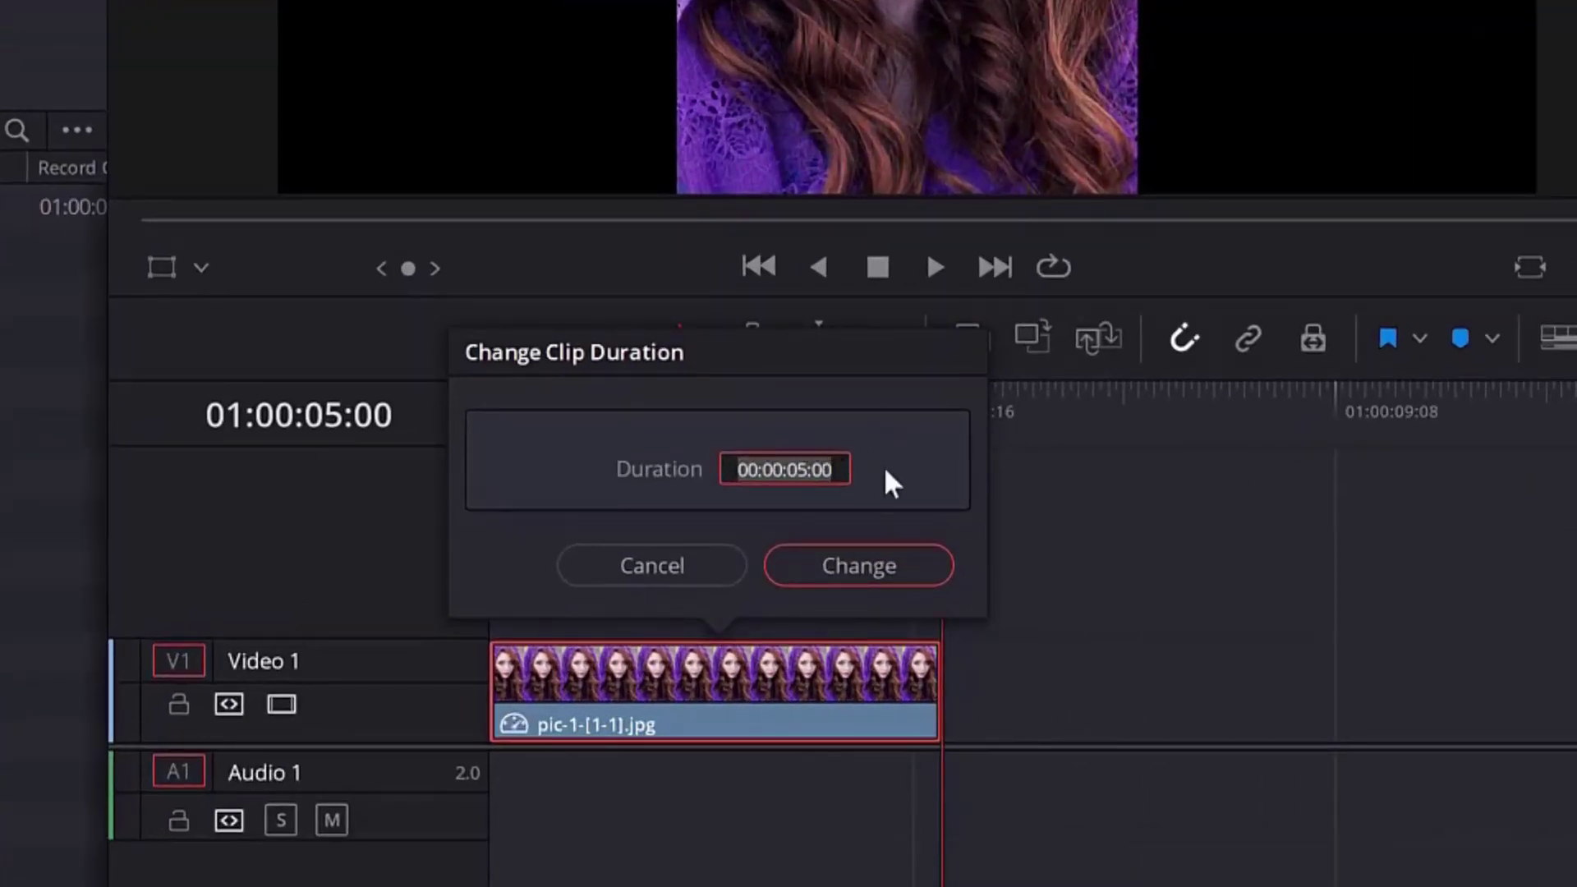
pyautogui.press('Right')
pyautogui.press('Left')
pyautogui.press('Left')
pyautogui.press('BackSpace')
pyautogui.write('2')
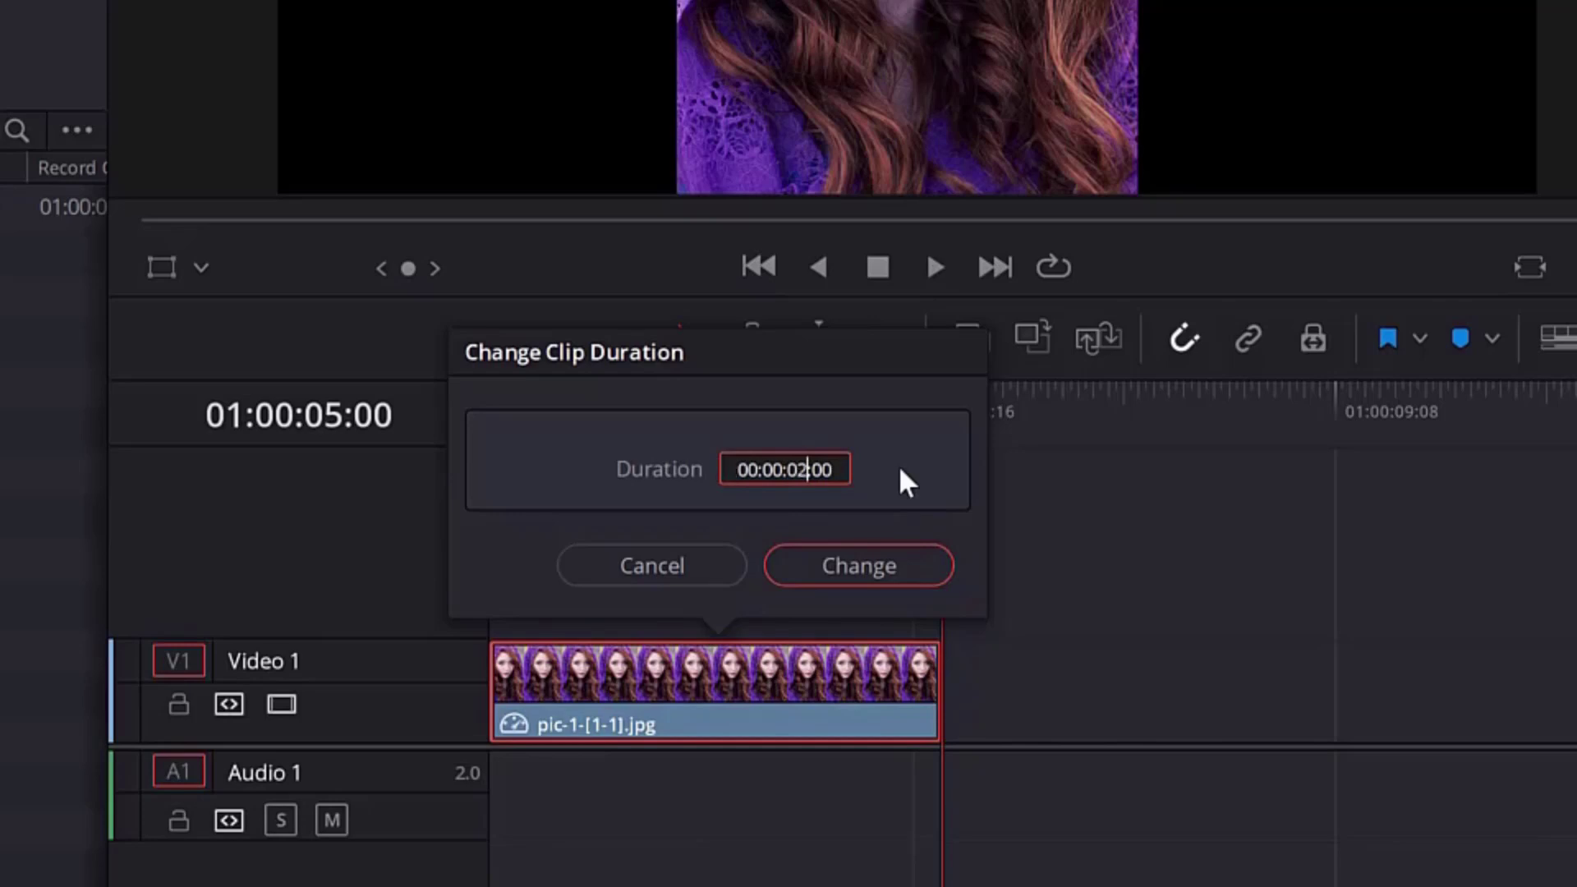
pyautogui.press('Return')
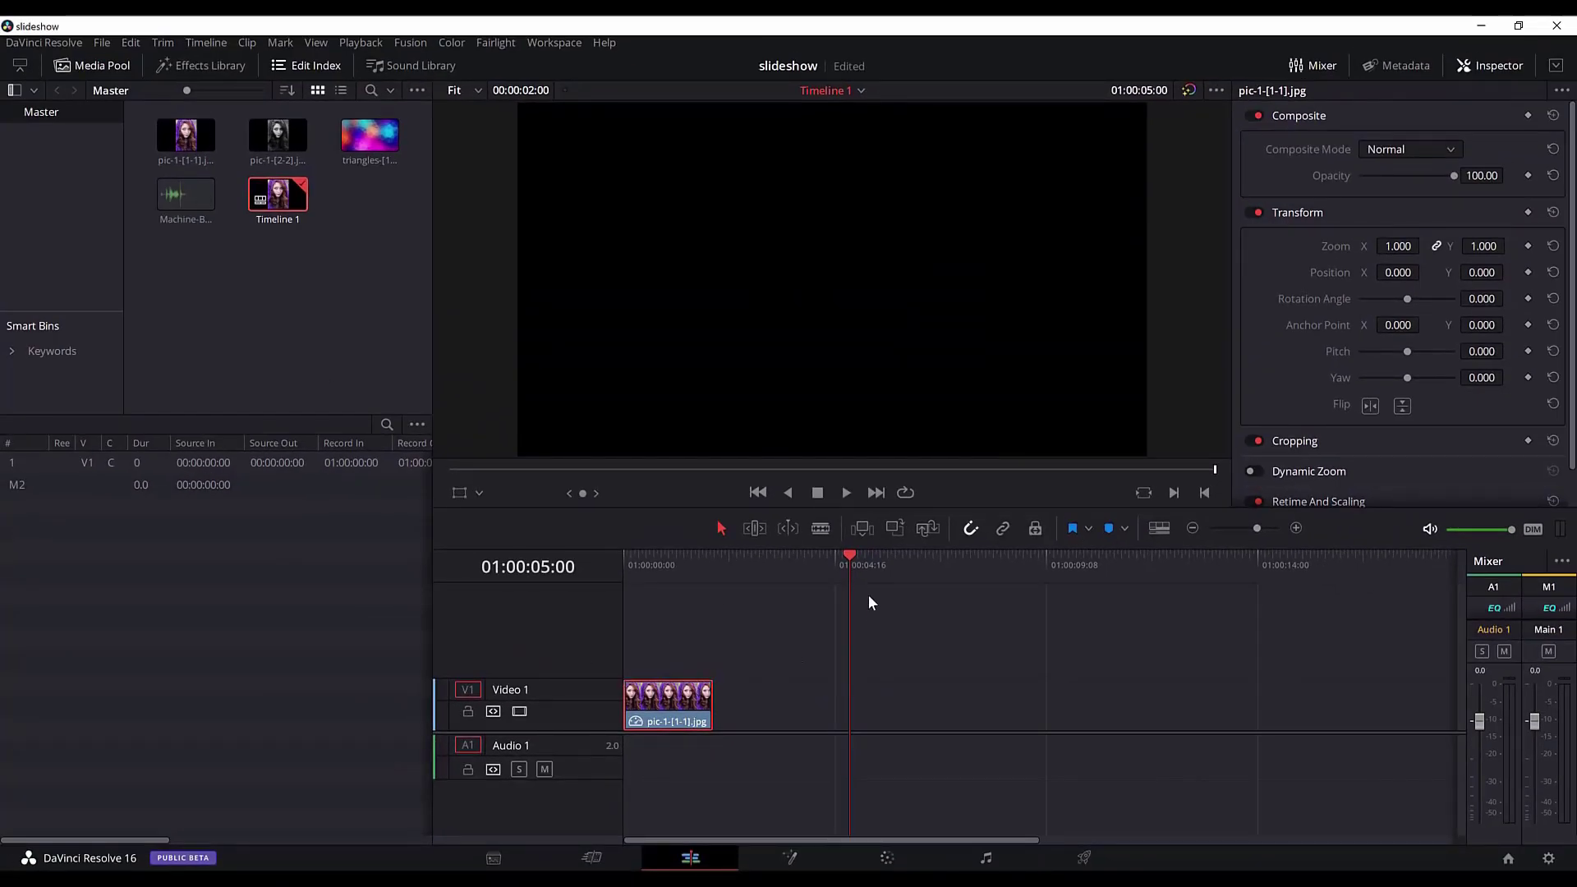
# With the playhead at the timeline start, set the picture clip's X position to -490
pyautogui.moveTo(849, 555); pyautogui.dragTo(616, 568)
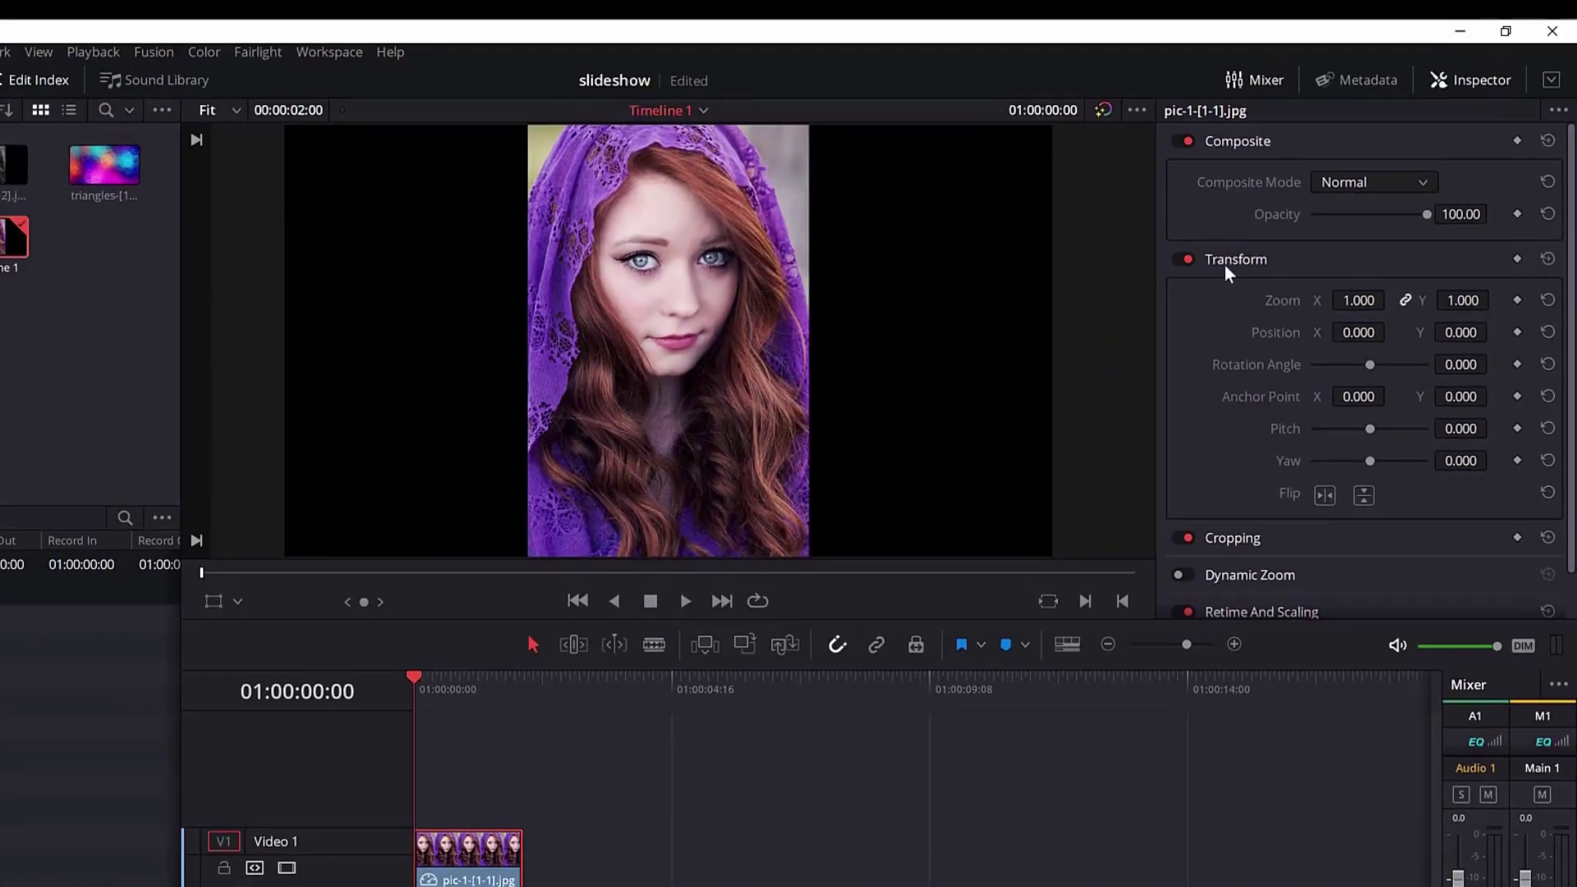
pyautogui.click(1357, 332)
pyautogui.press('BackSpace')
pyautogui.press('BackSpace')
pyautogui.press('BackSpace')
pyautogui.press('BackSpace')
pyautogui.press('BackSpace')
pyautogui.write('3')
pyautogui.write('0')
pyautogui.press('Return')
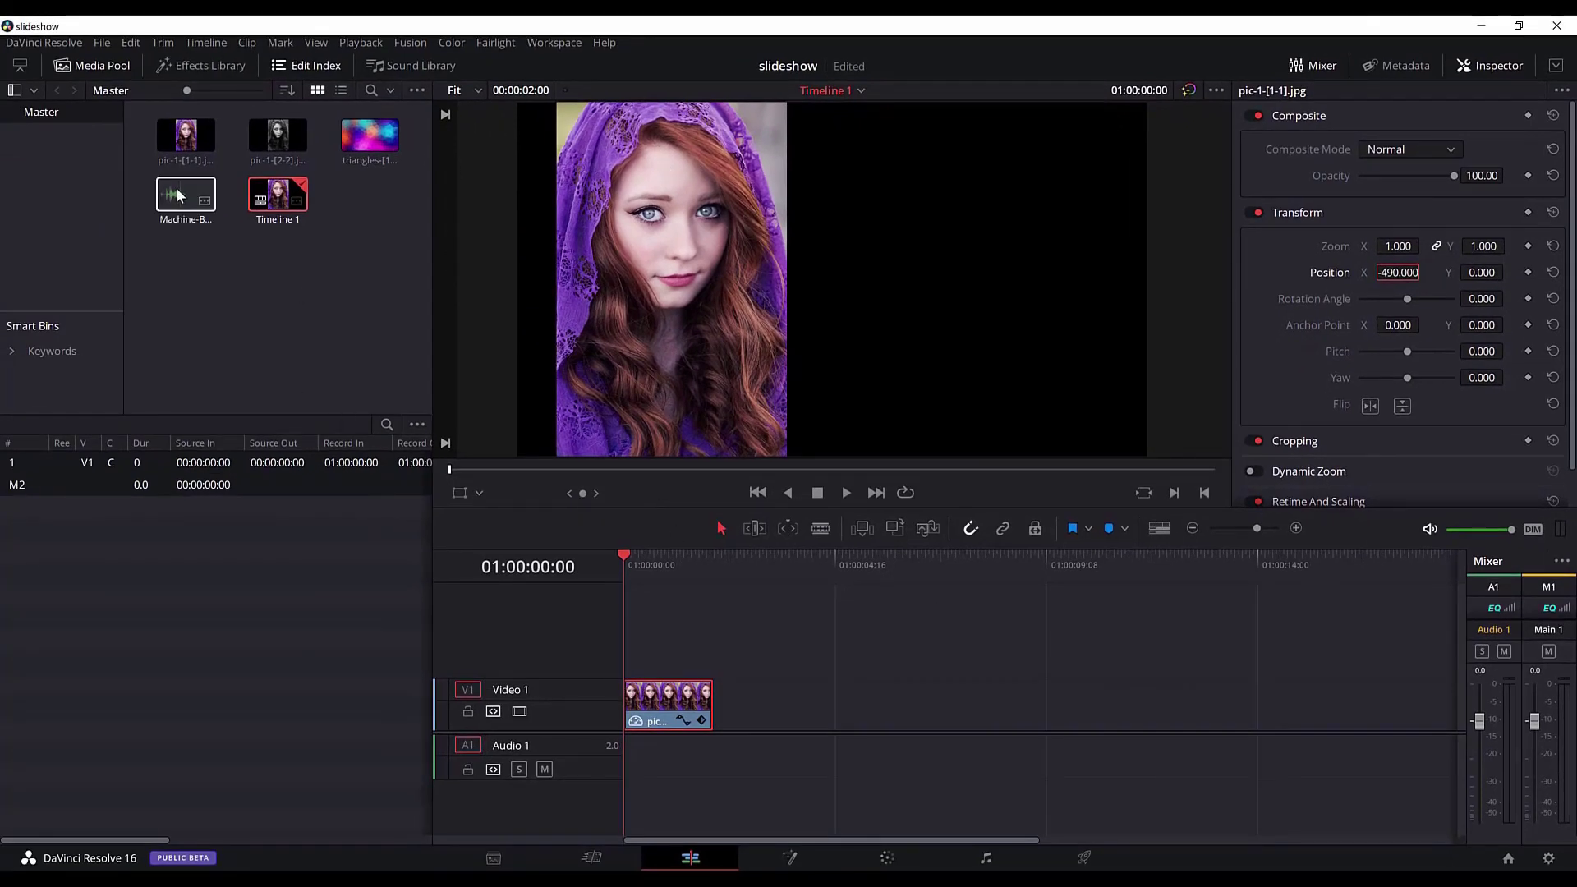
# Add a basic Text title on a new Video 2 track where the picture clip ends, with a duration of 2 seconds
pyautogui.click(220, 67)
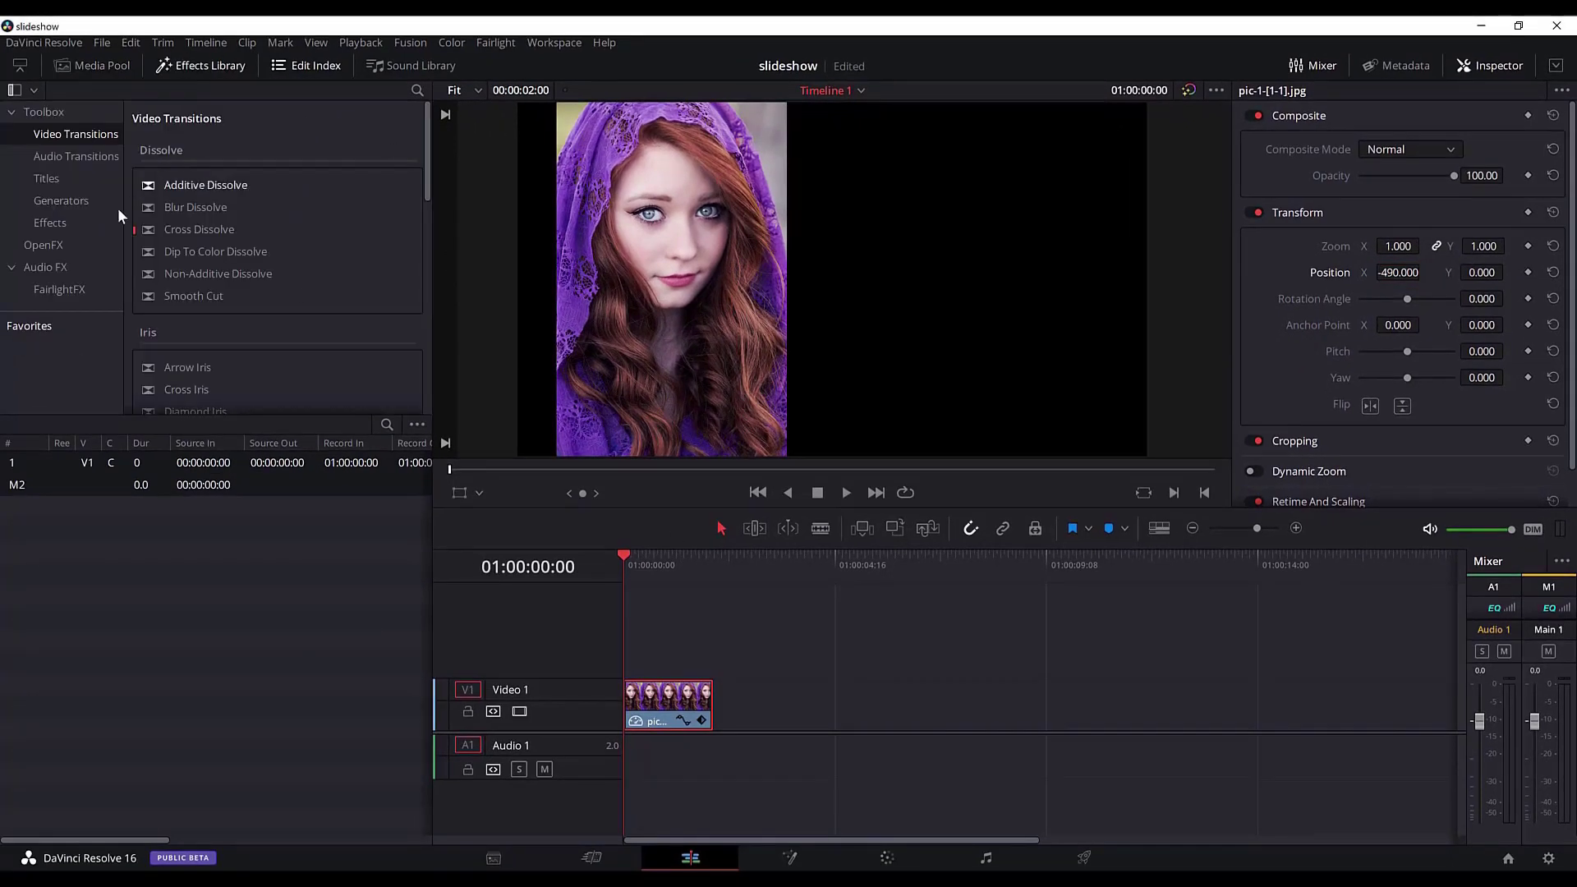
pyautogui.click(69, 176)
pyautogui.moveTo(173, 242); pyautogui.dragTo(721, 659)
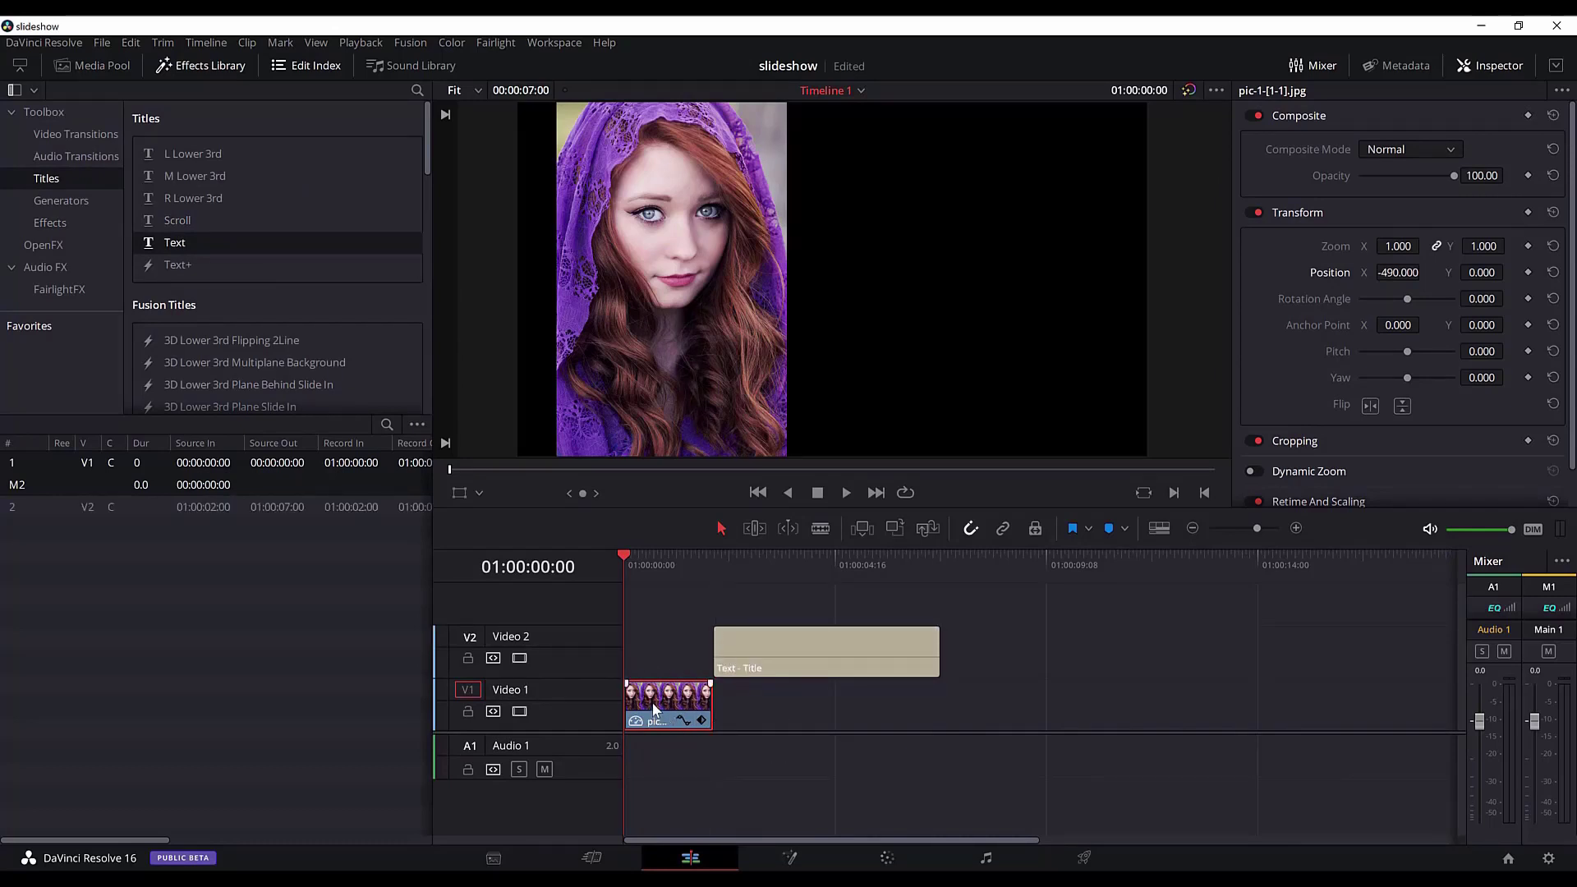
pyautogui.rightClick(775, 667)
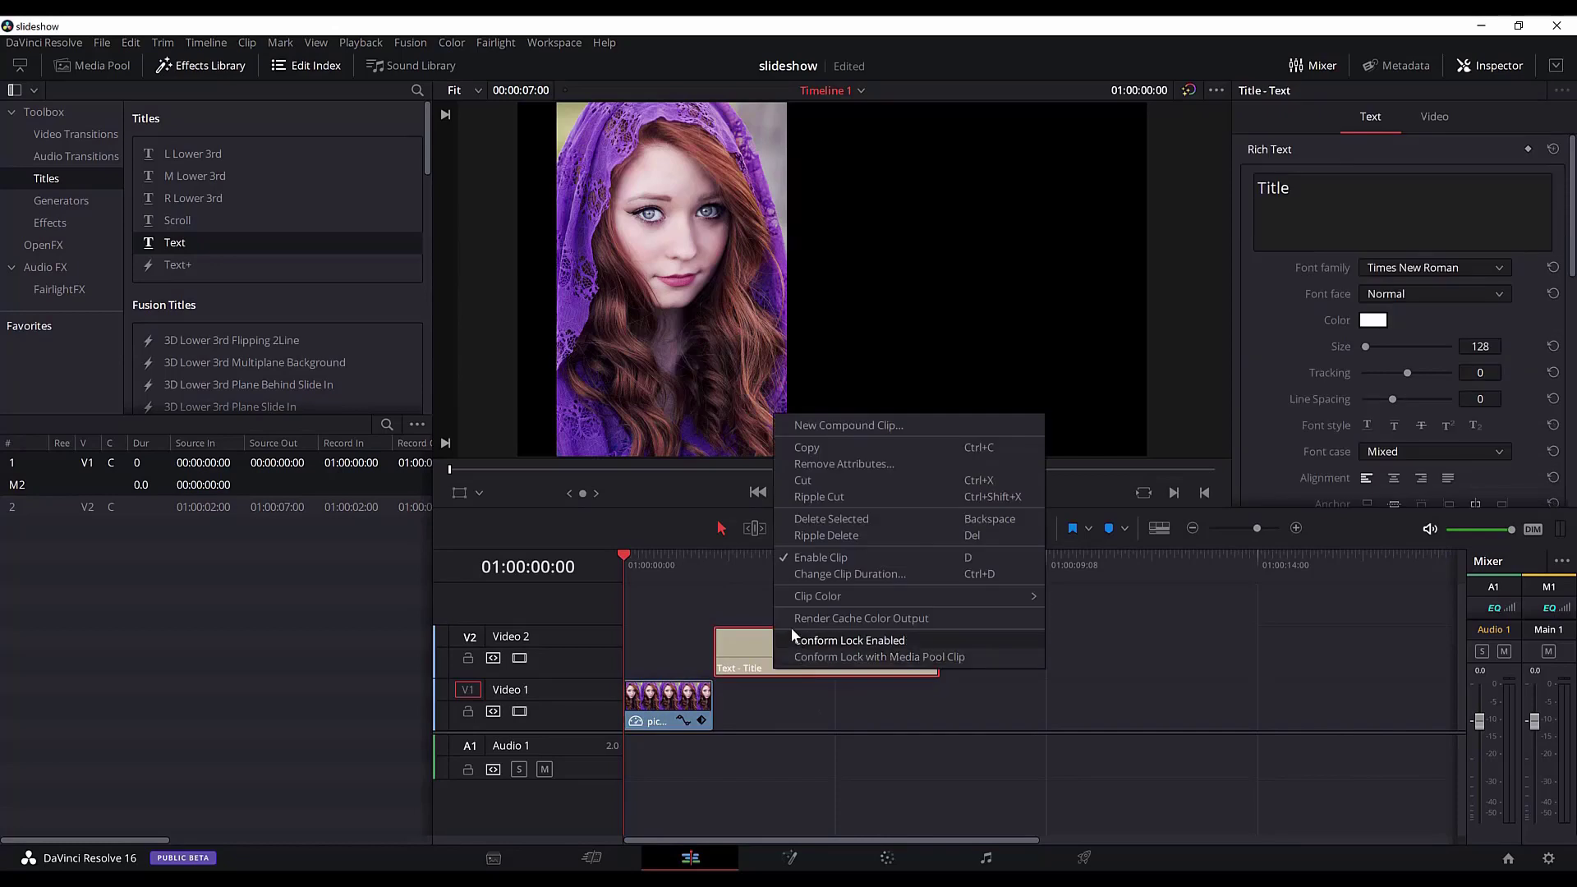
pyautogui.click(859, 576)
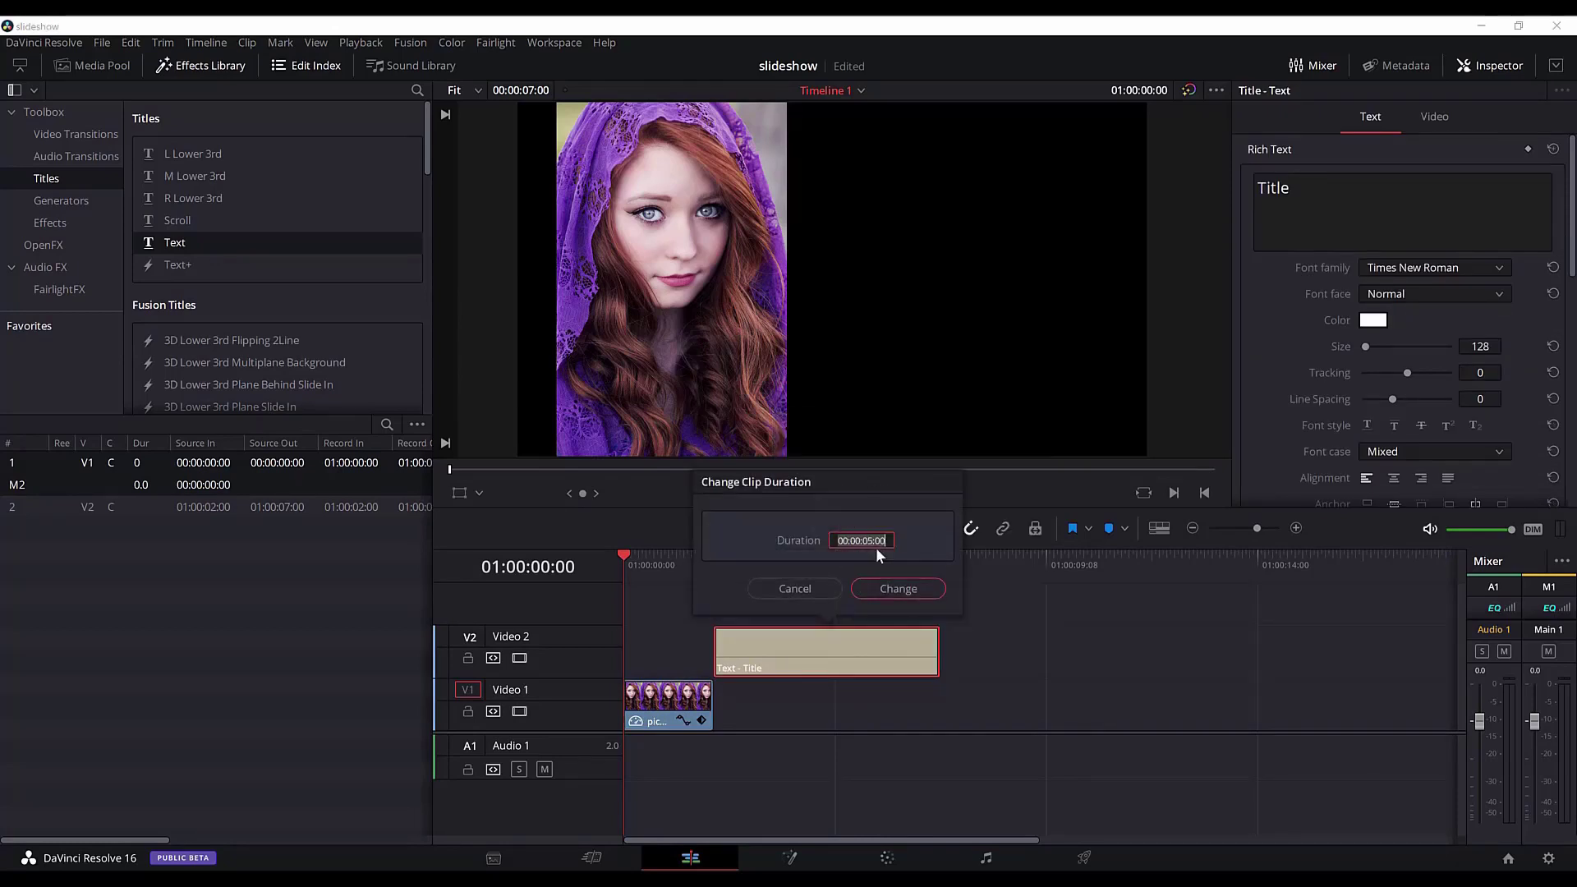
pyautogui.press('BackSpace')
pyautogui.write('2')
pyautogui.press('Return')
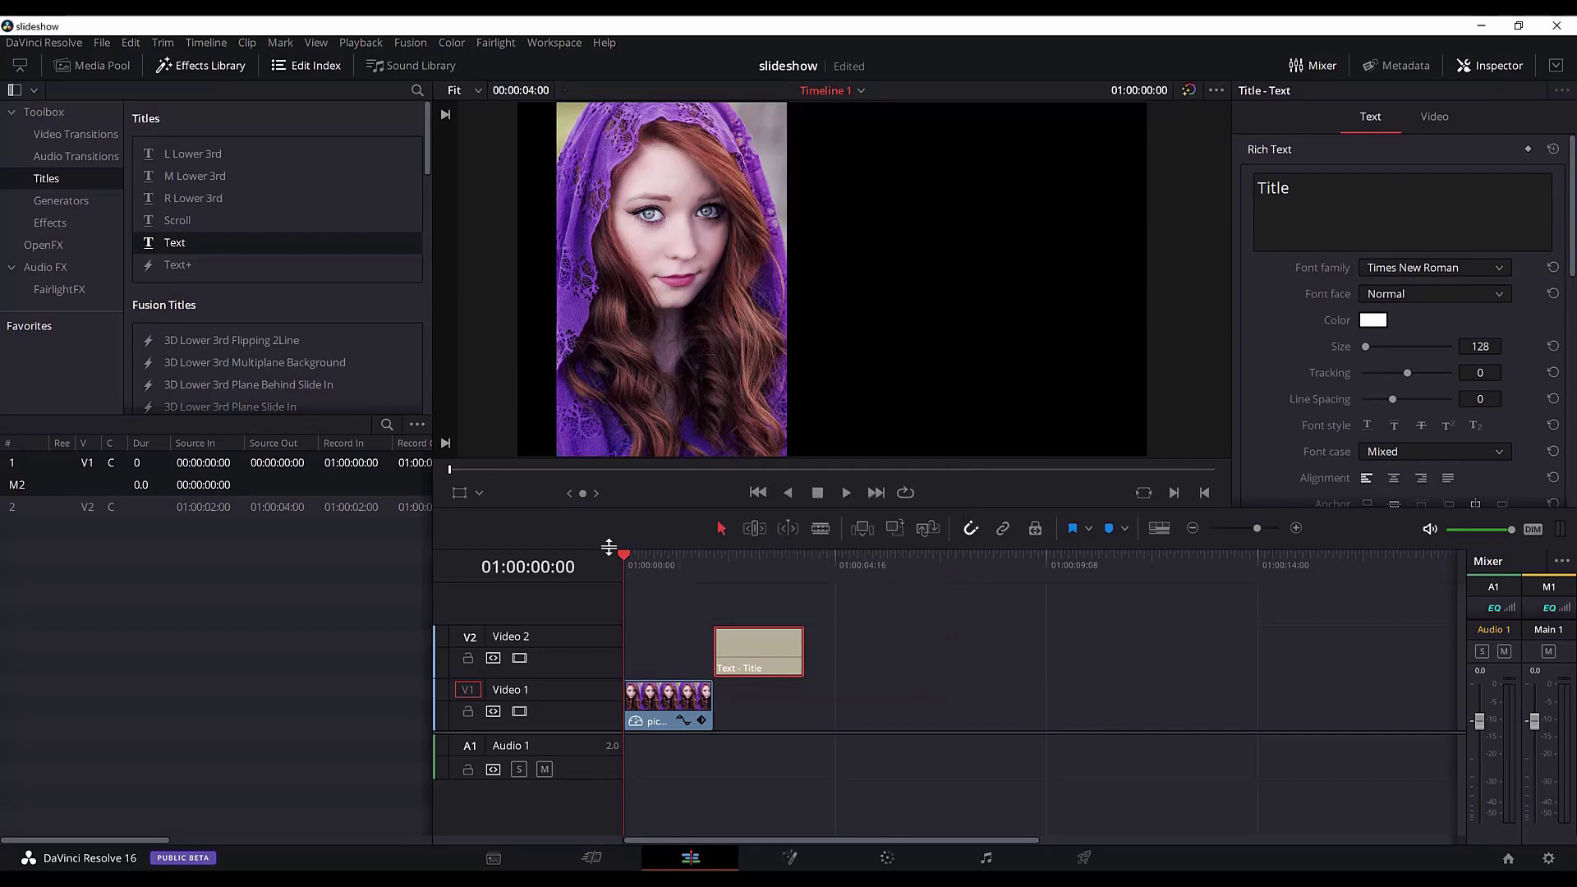
# Extend the picture clip on Video 1 so that it ends together with the title clip
pyautogui.moveTo(617, 549); pyautogui.dragTo(689, 565)
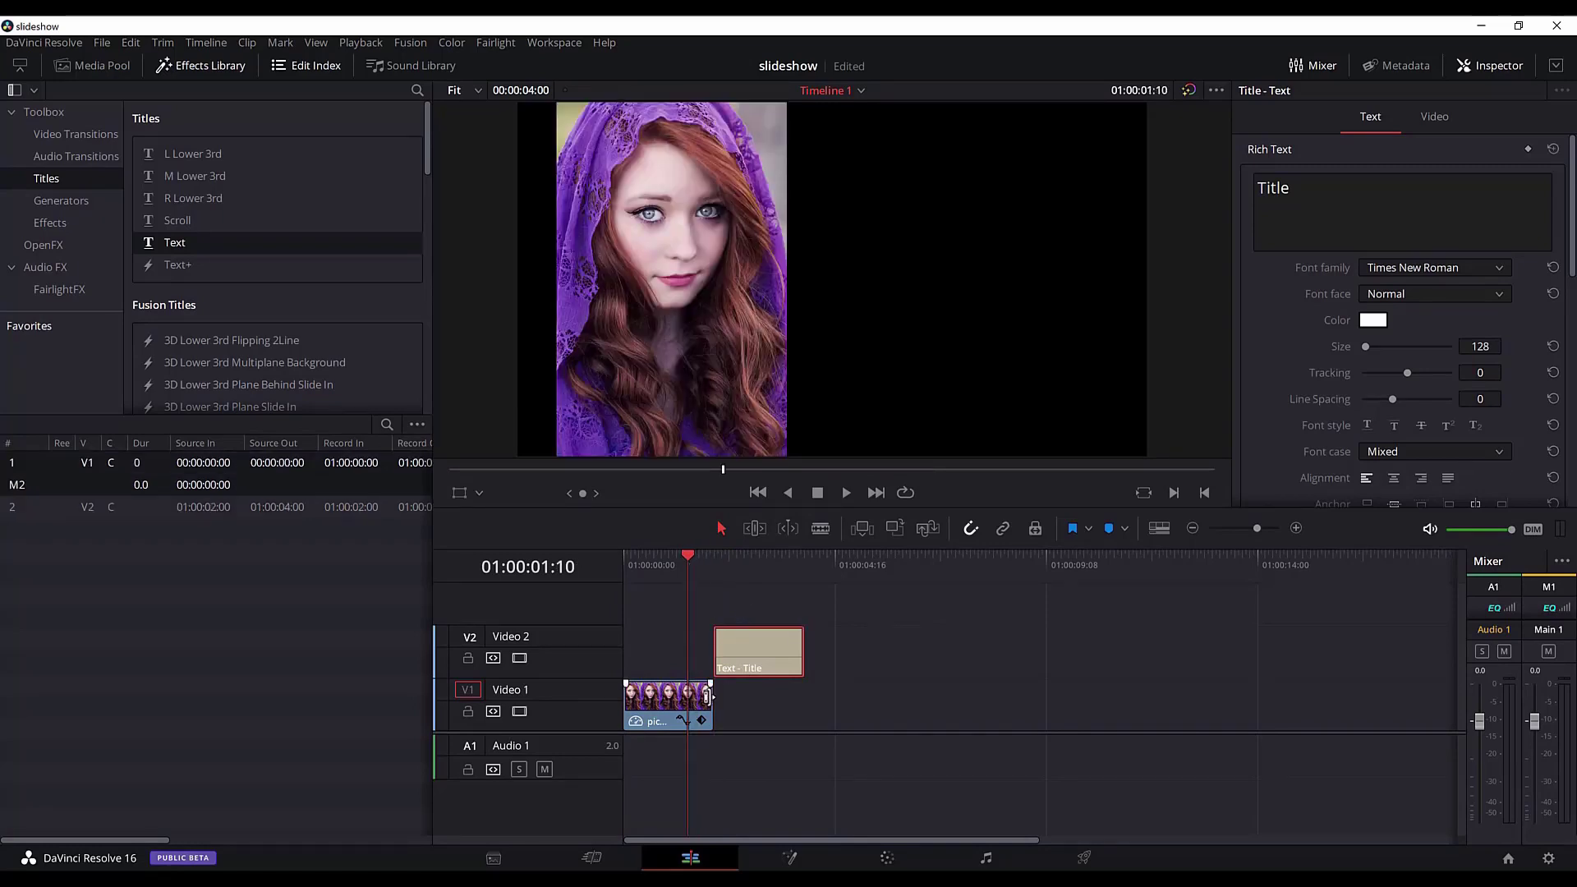
pyautogui.moveTo(709, 696); pyautogui.dragTo(805, 696)
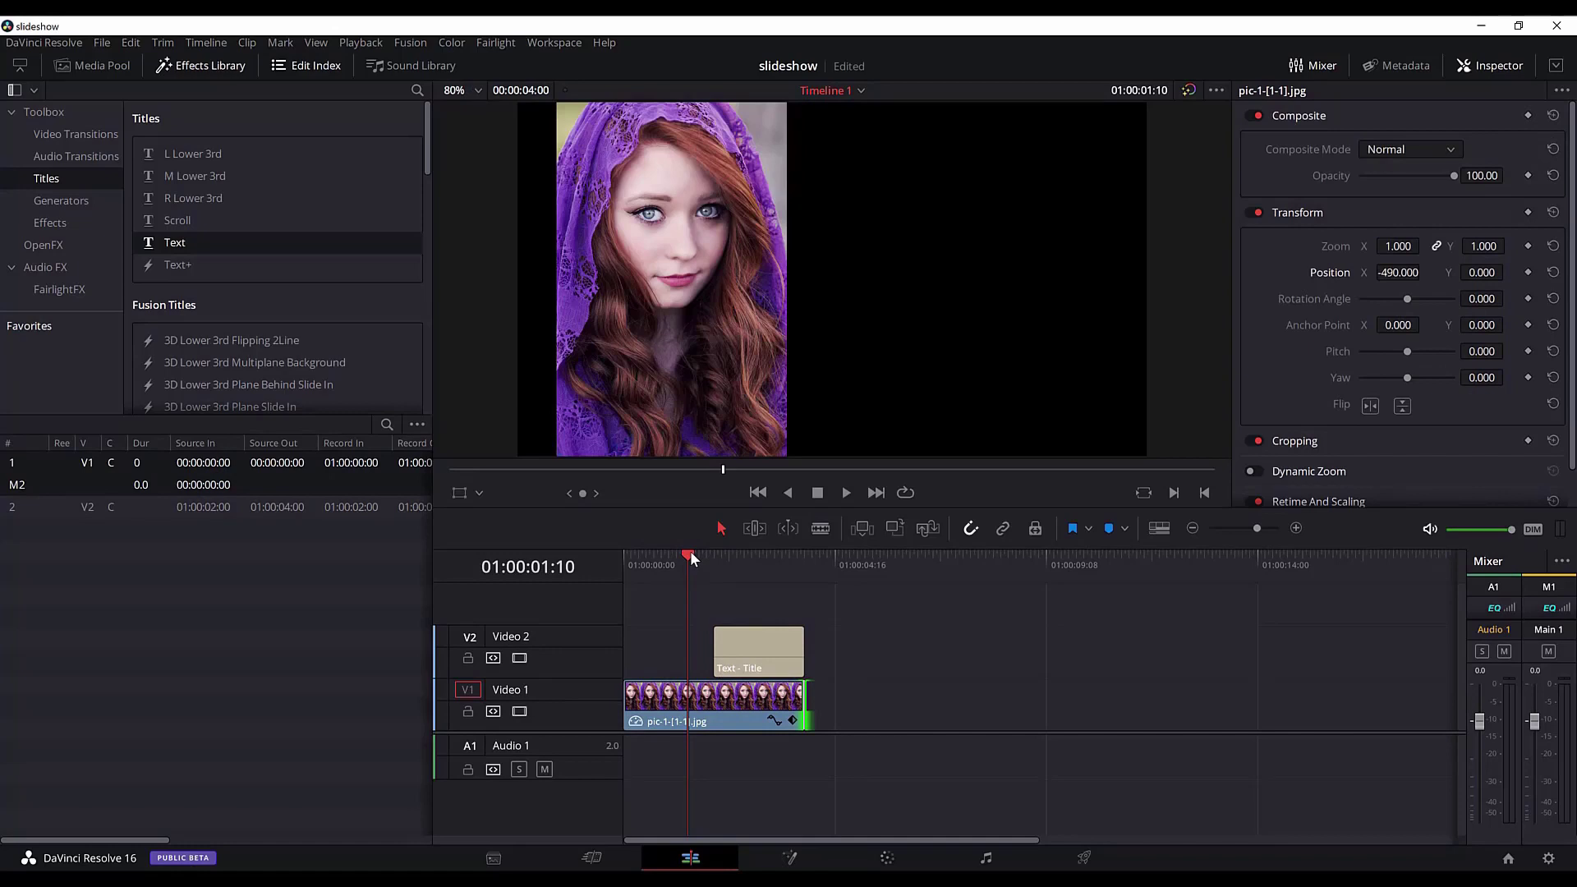
pyautogui.moveTo(688, 556); pyautogui.dragTo(648, 646)
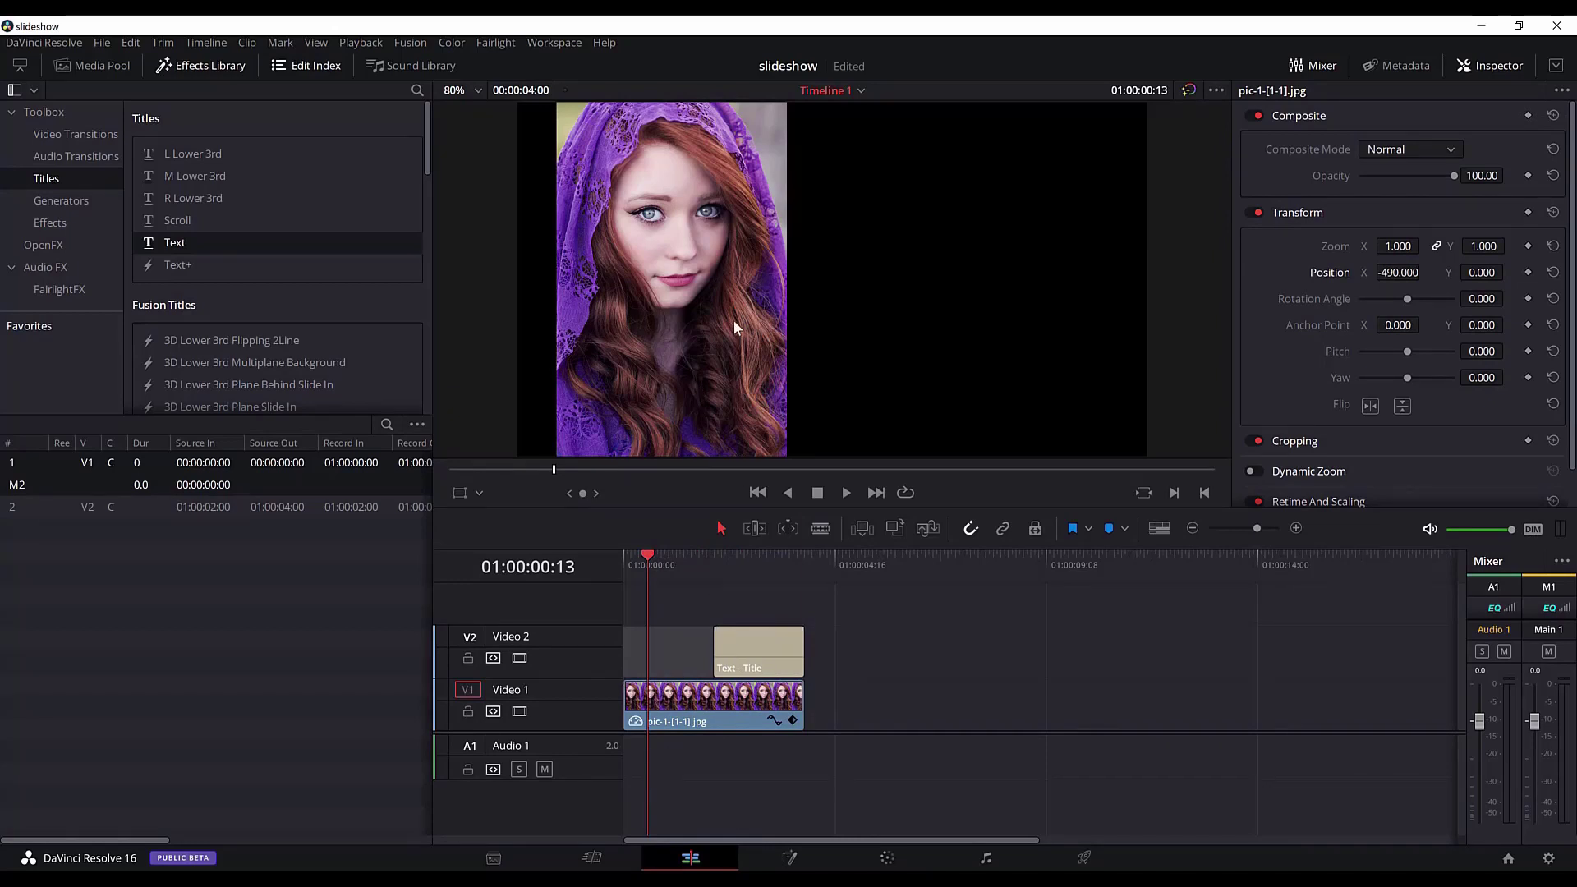
# At 01:00:02:00, move the title with the viewer's Transform overlay onto the upper edge of the picture
pyautogui.moveTo(643, 552); pyautogui.dragTo(713, 570)
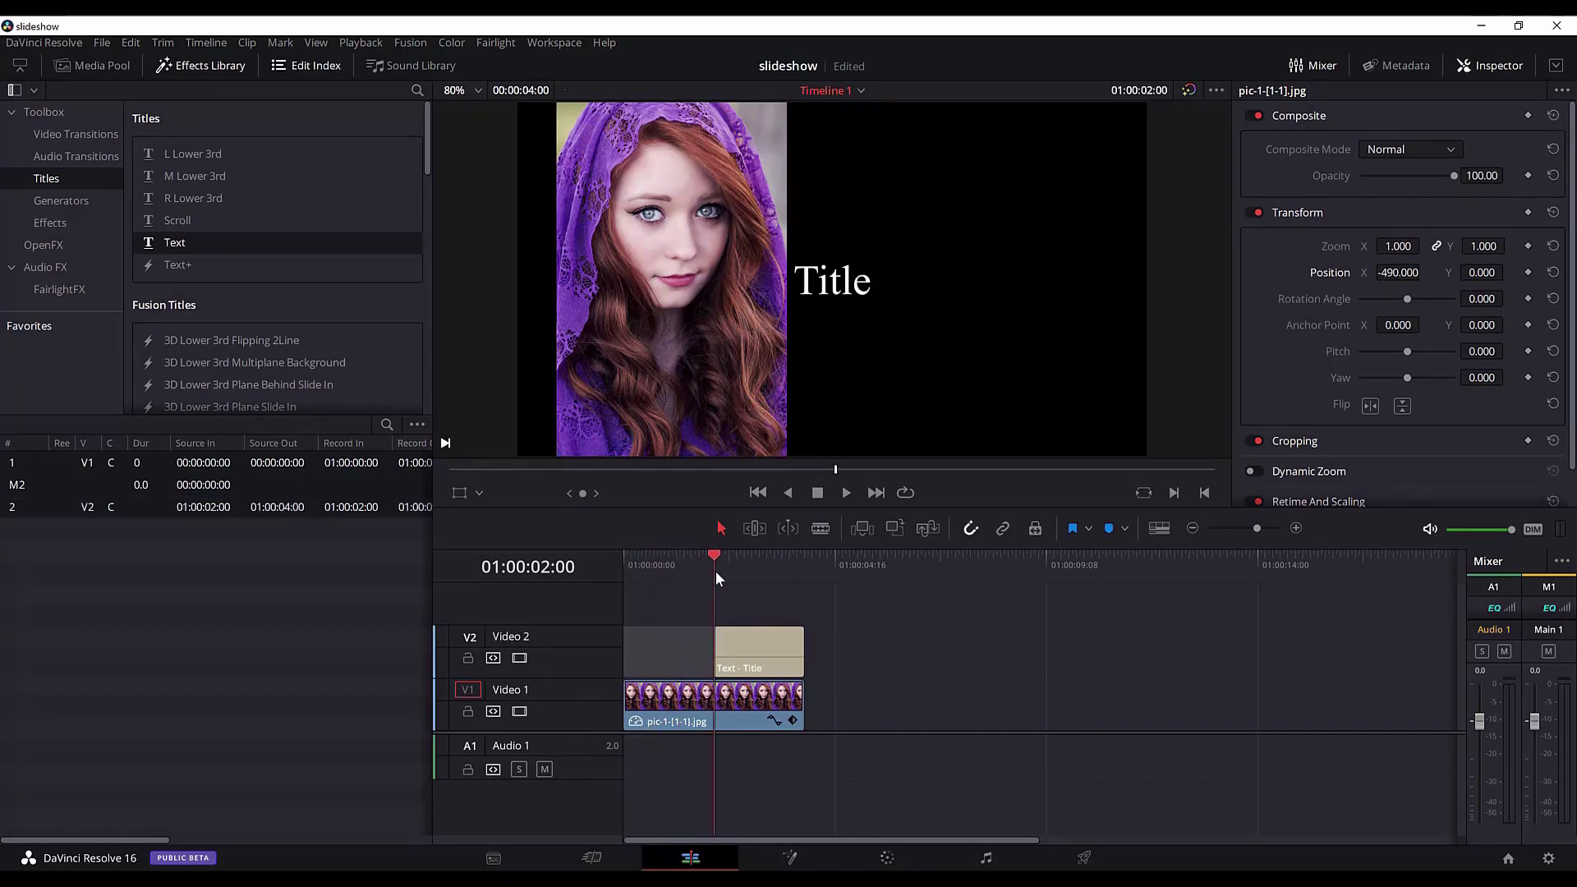
pyautogui.click(748, 648)
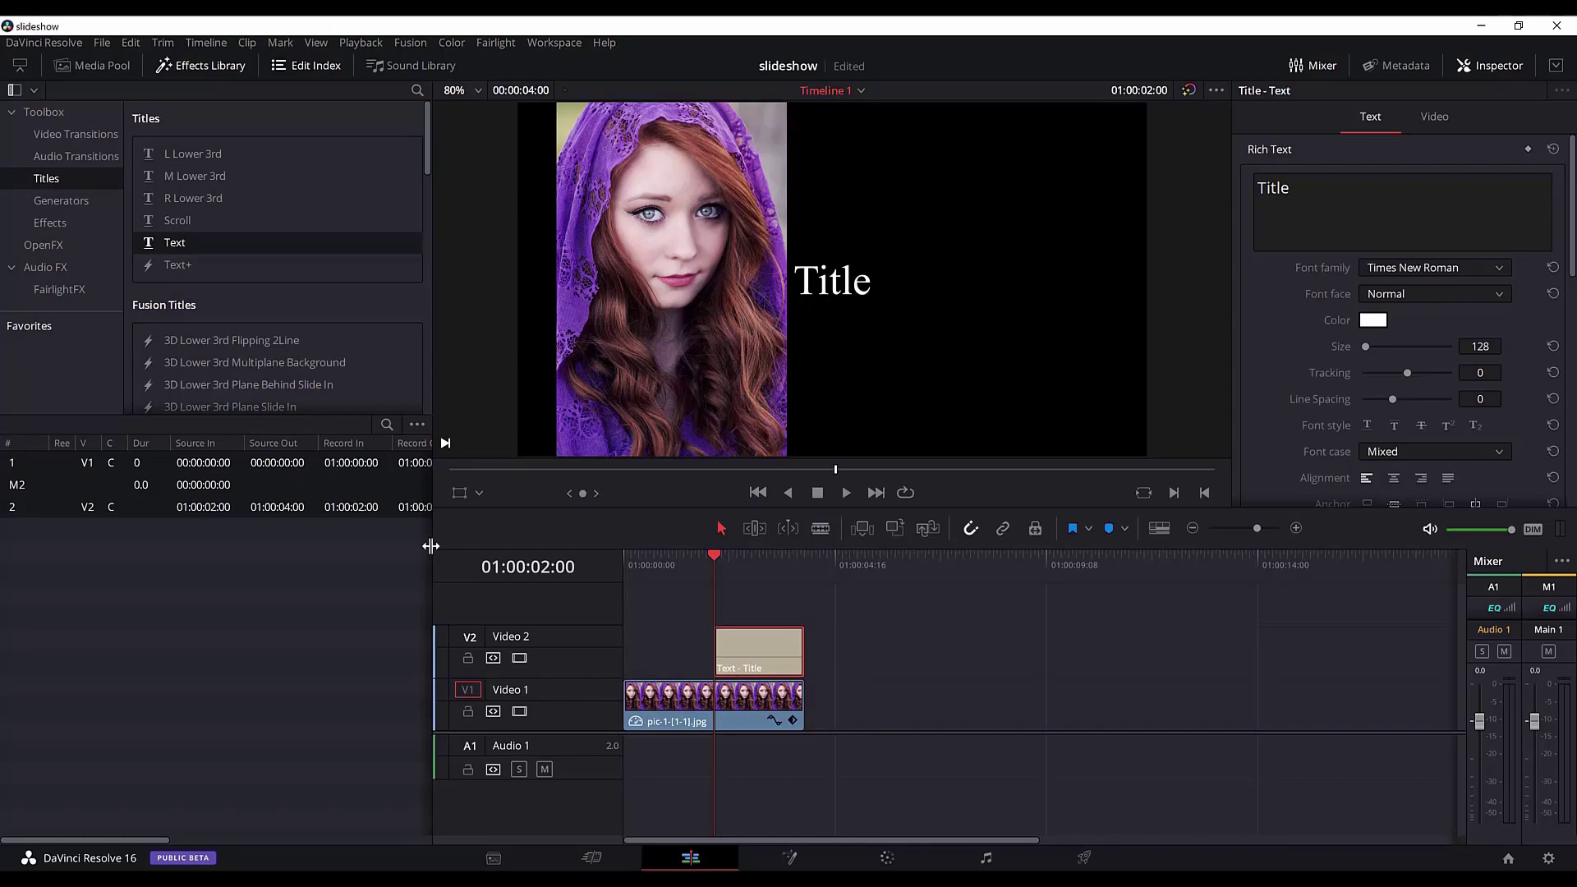
pyautogui.click(463, 497)
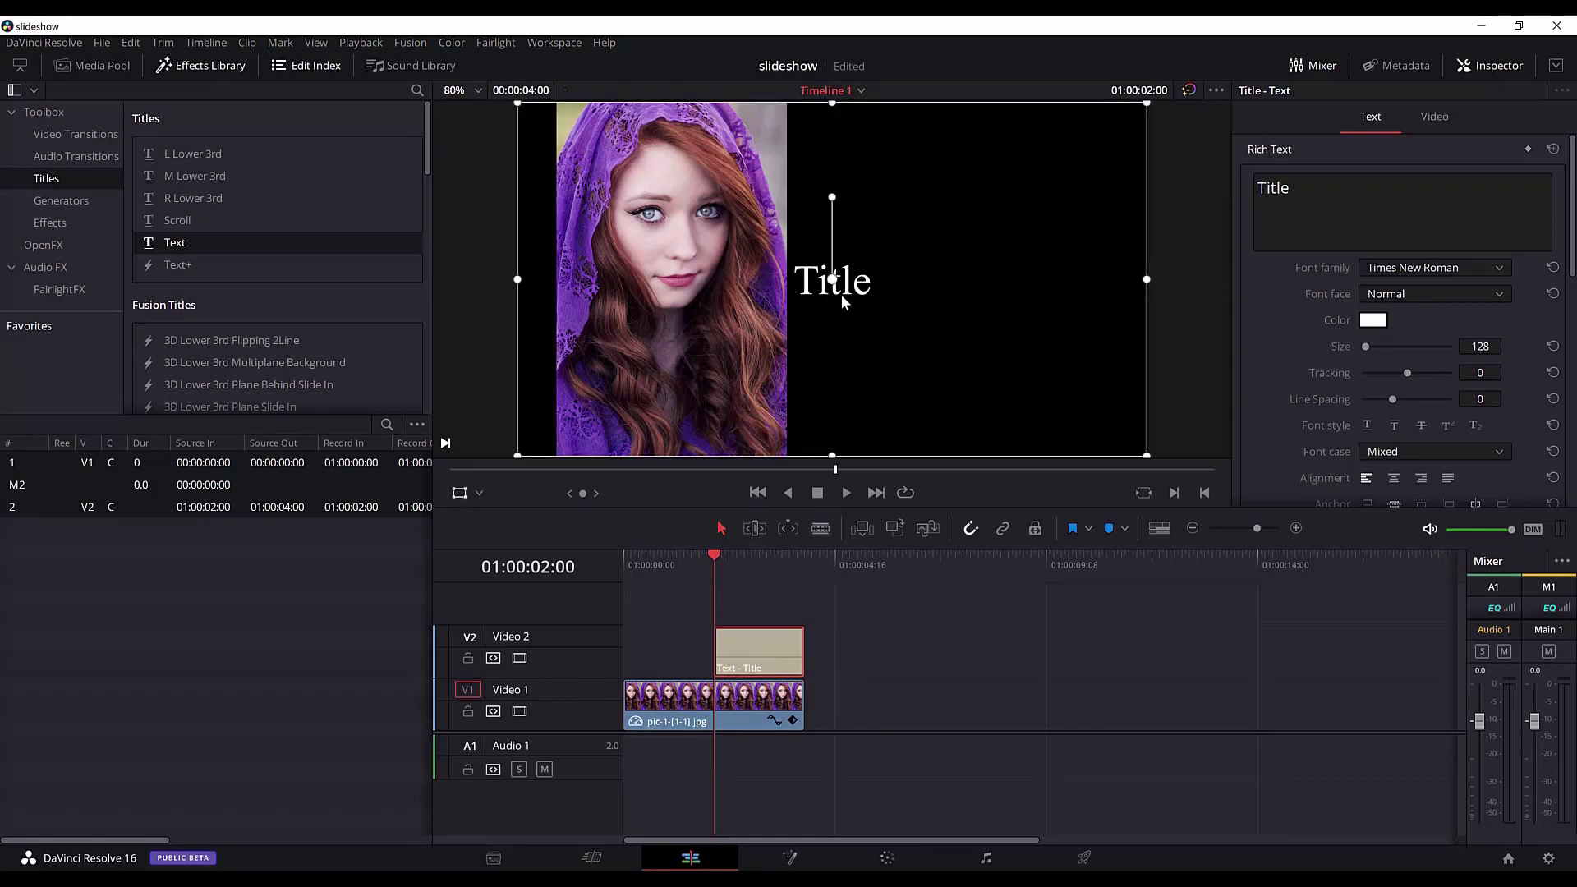
pyautogui.moveTo(836, 283); pyautogui.dragTo(670, 125)
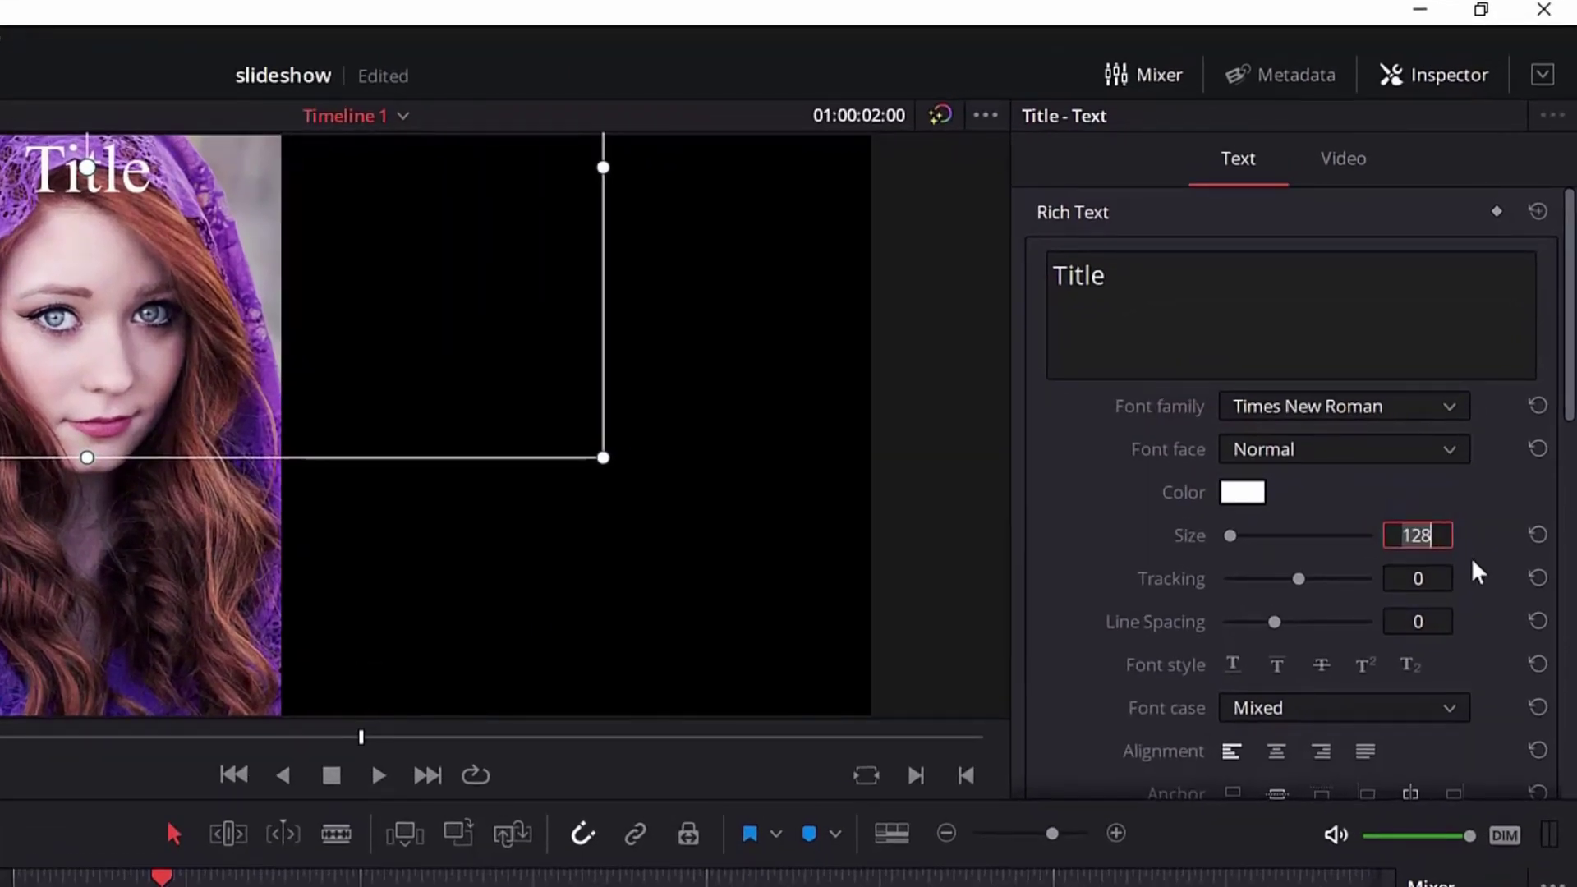
# Format the title text with size 70, the Segoe MDL2 Assets font family and the Bold face
pyautogui.write('70')
pyautogui.press('Return')
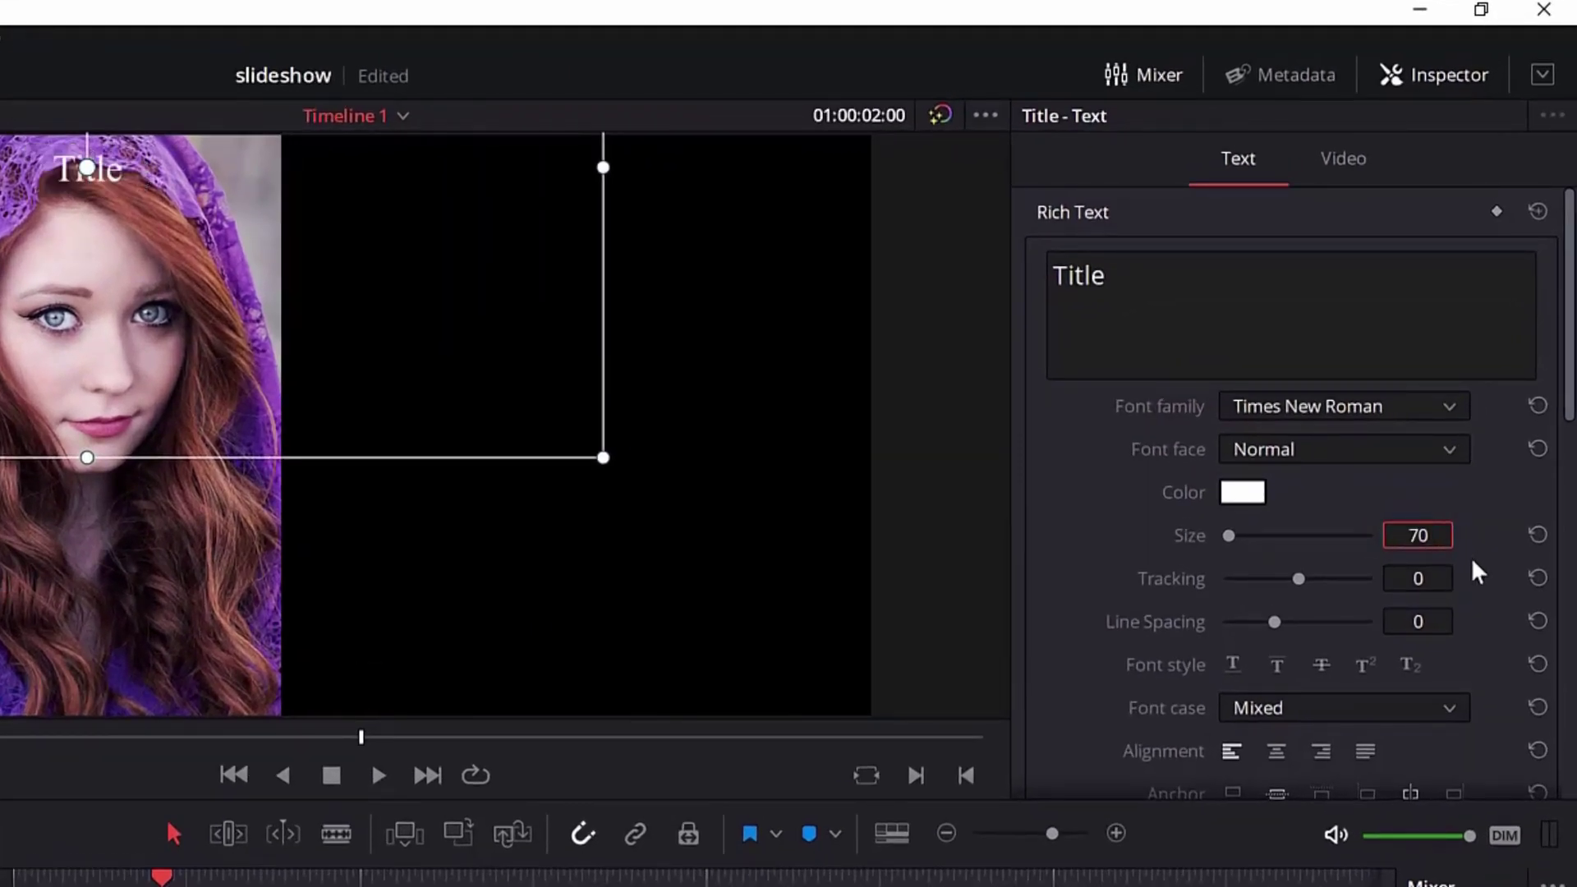
pyautogui.click(1276, 406)
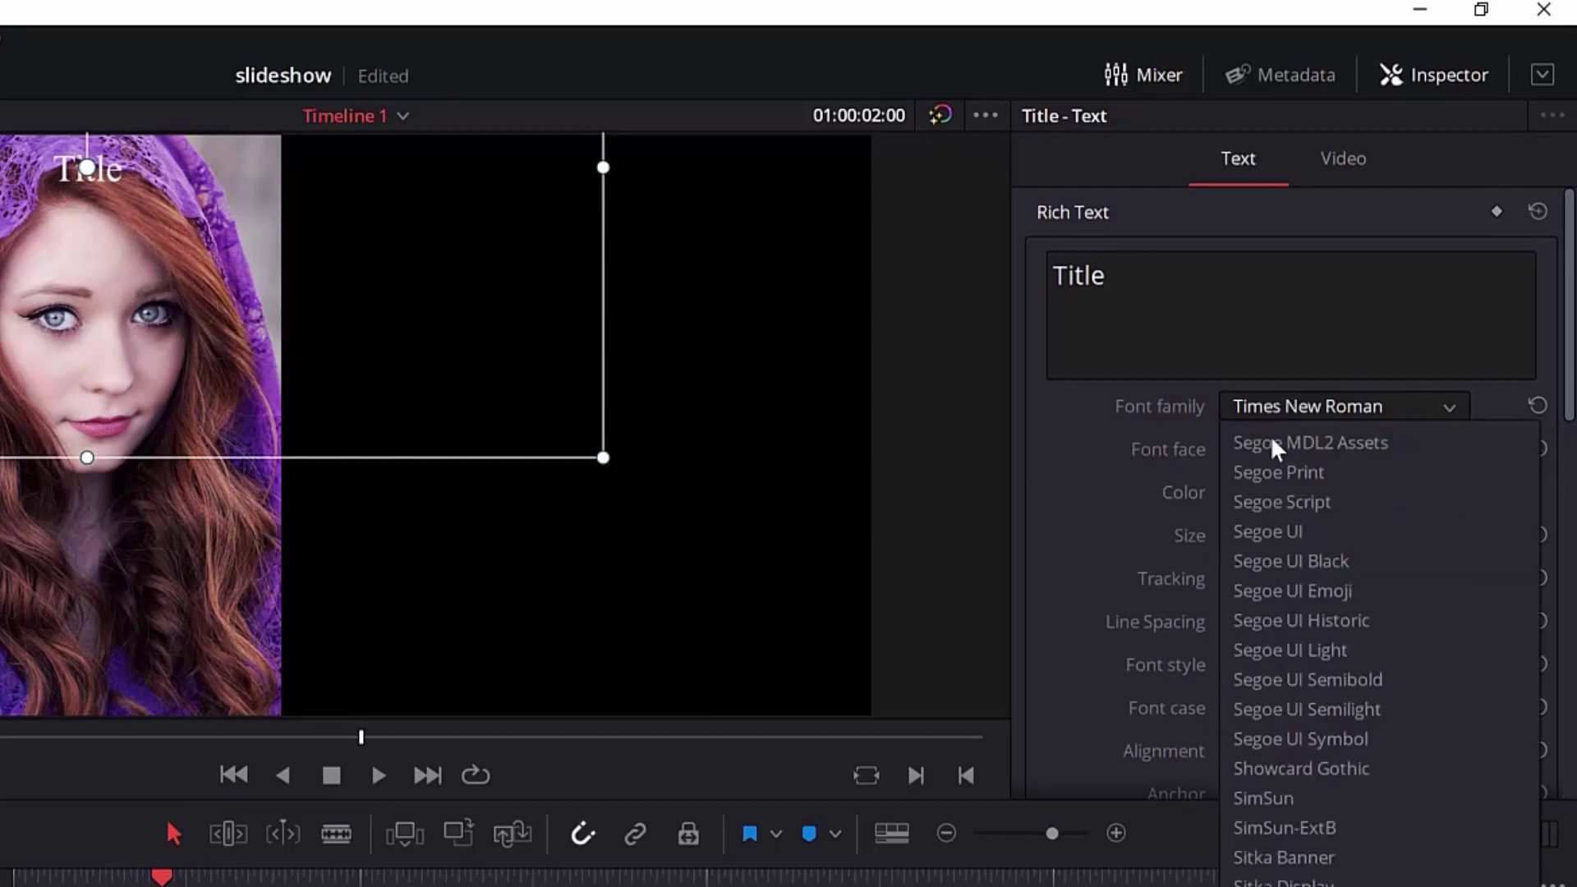
pyautogui.click(1293, 442)
pyautogui.click(1294, 449)
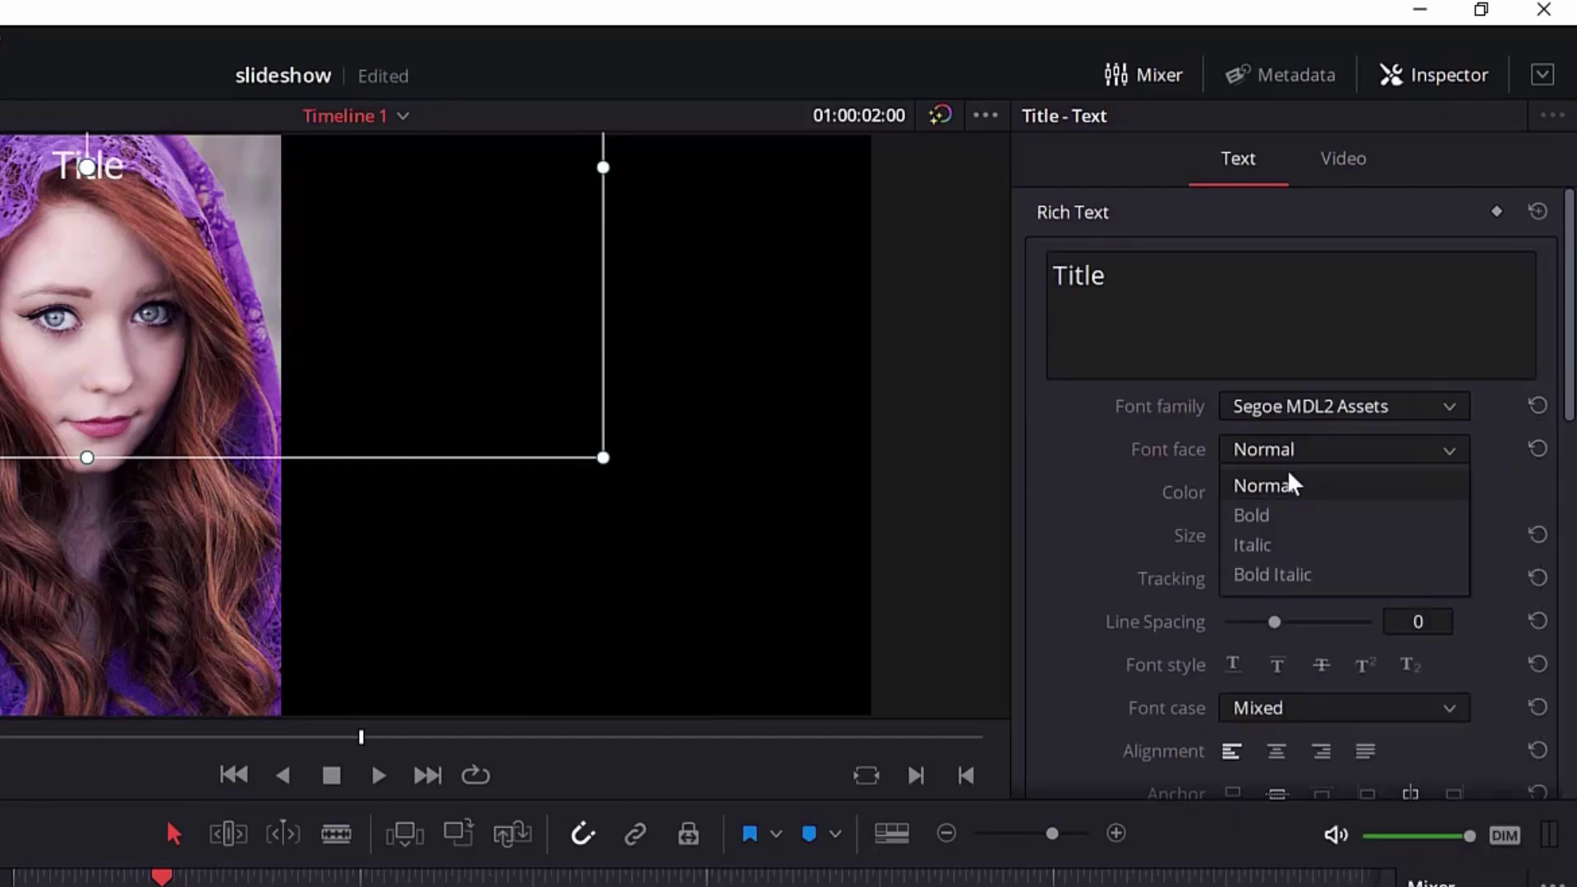
pyautogui.click(1283, 515)
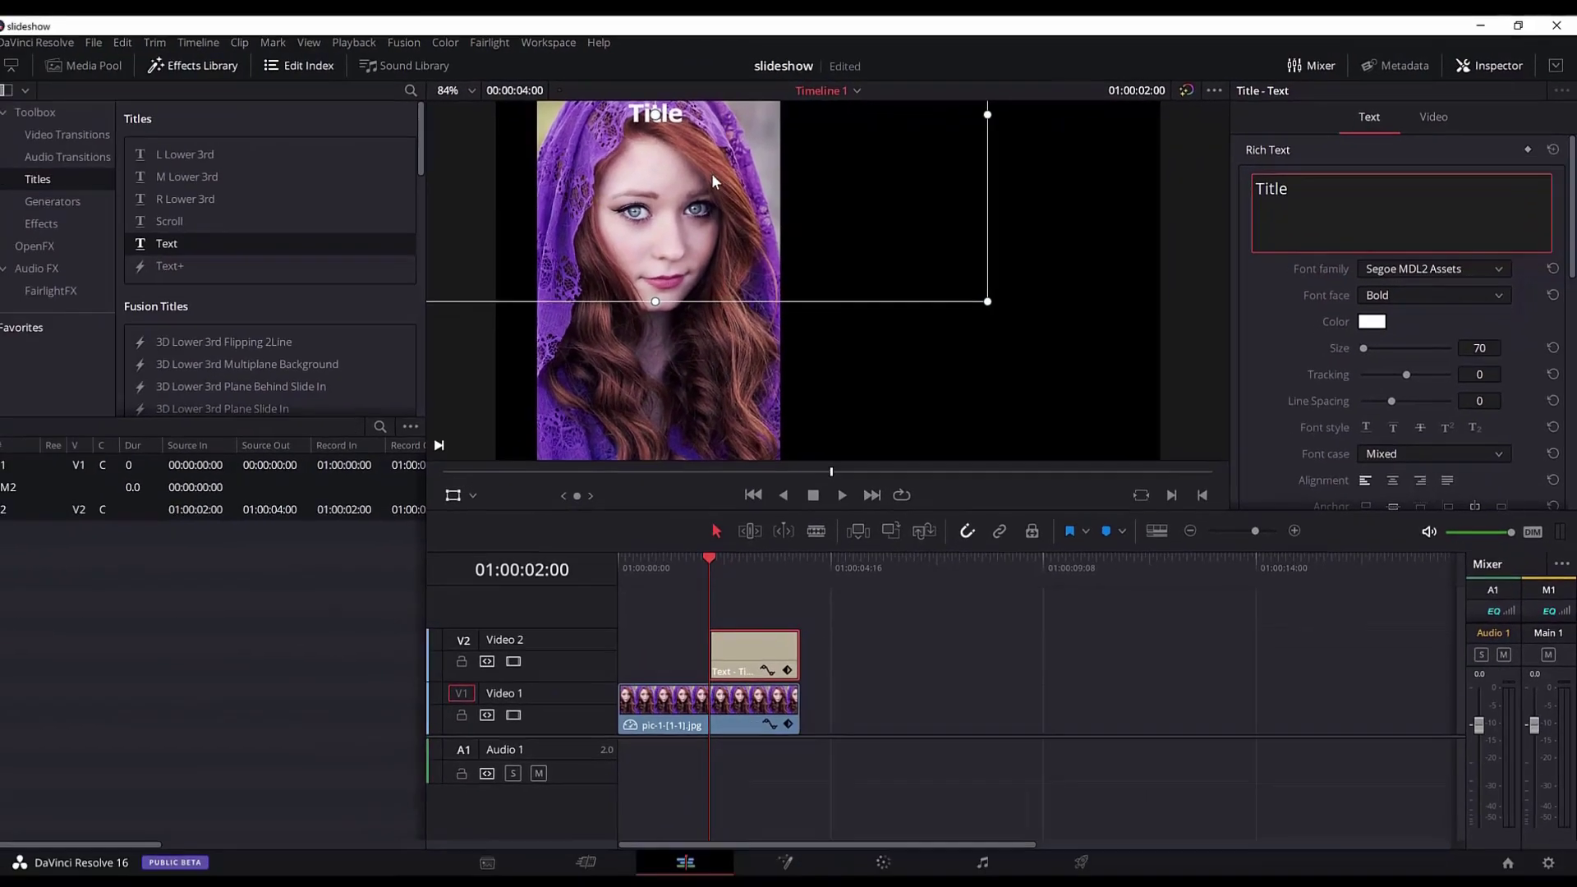
# Nudge the title to about X -501, Y 496 and give it a background with height 0.087 and opacity 70
pyautogui.click(247, 157)
pyautogui.moveTo(684, 137); pyautogui.dragTo(683, 137)
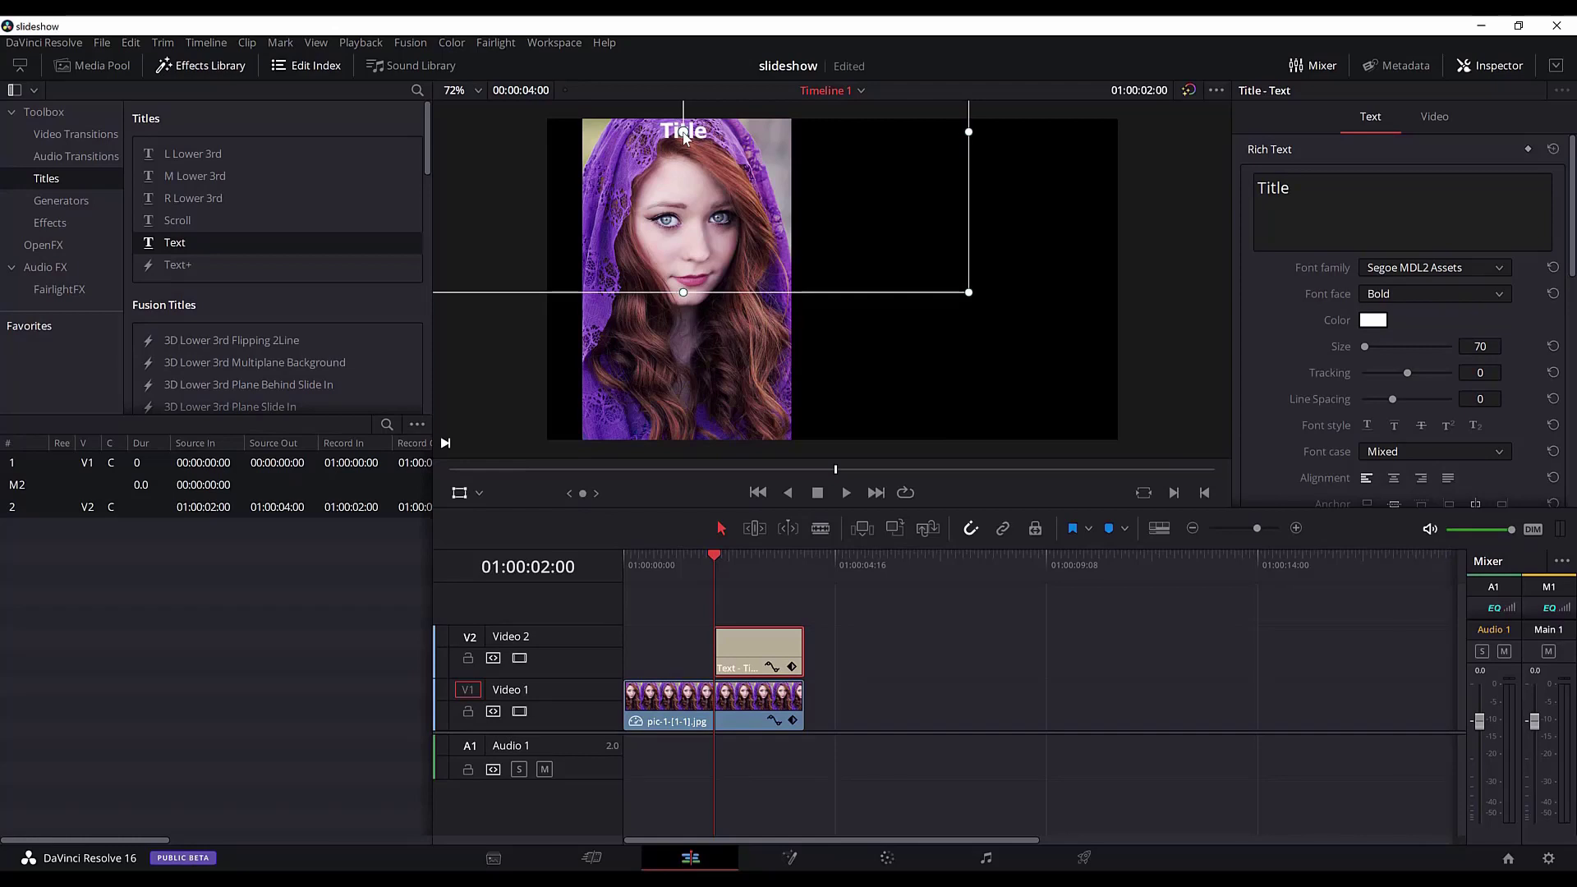
pyautogui.scroll(-10, 1383, 363)
pyautogui.scroll(-3, 1383, 361)
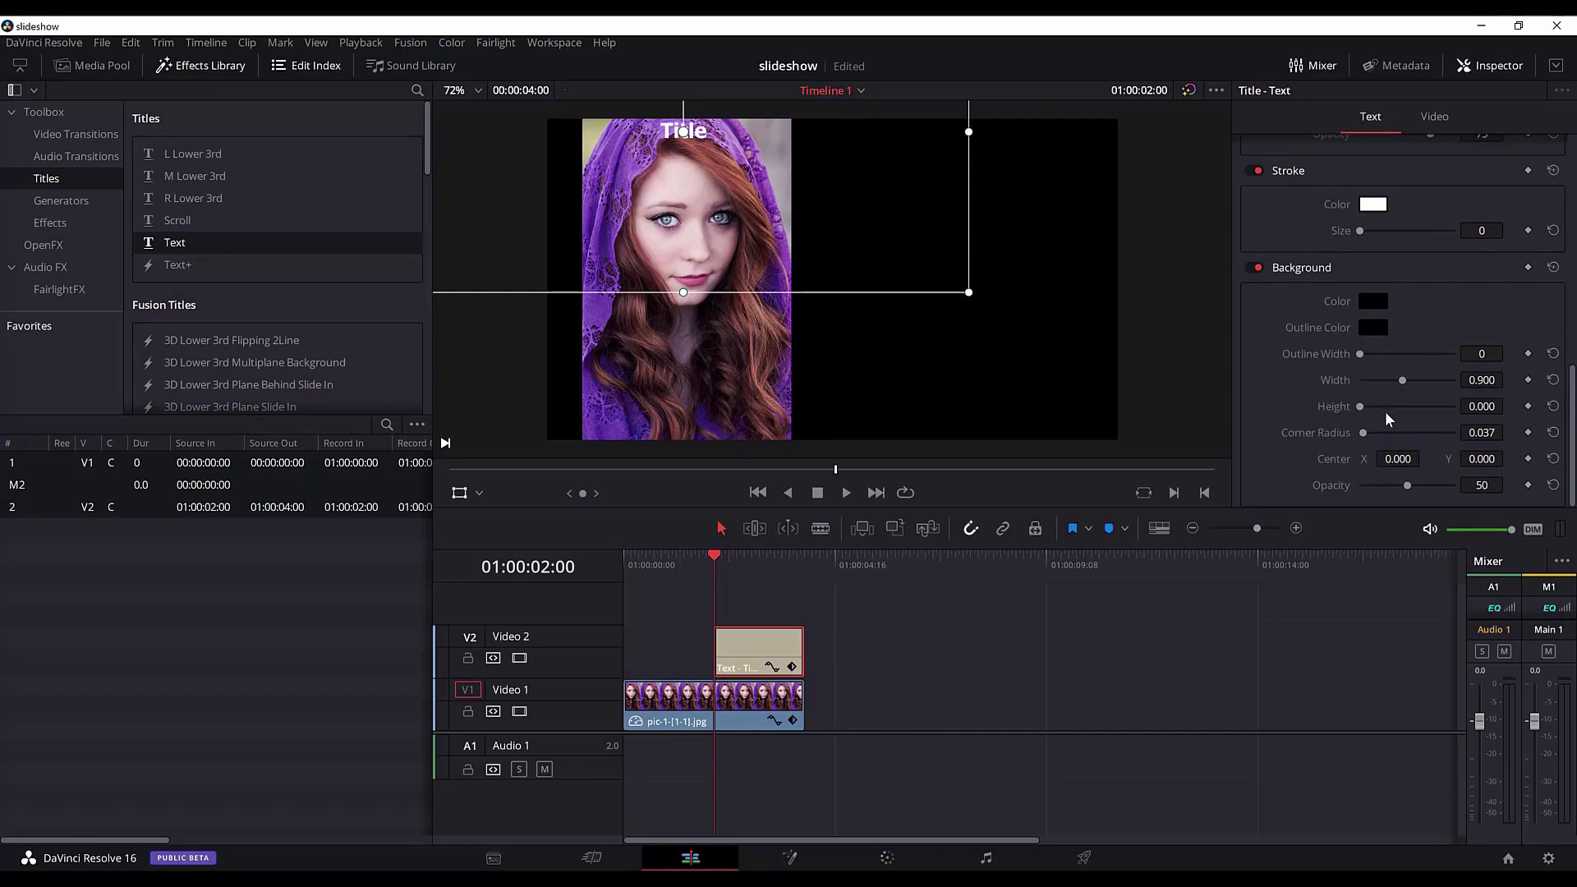
pyautogui.moveTo(1361, 407); pyautogui.dragTo(1362, 408)
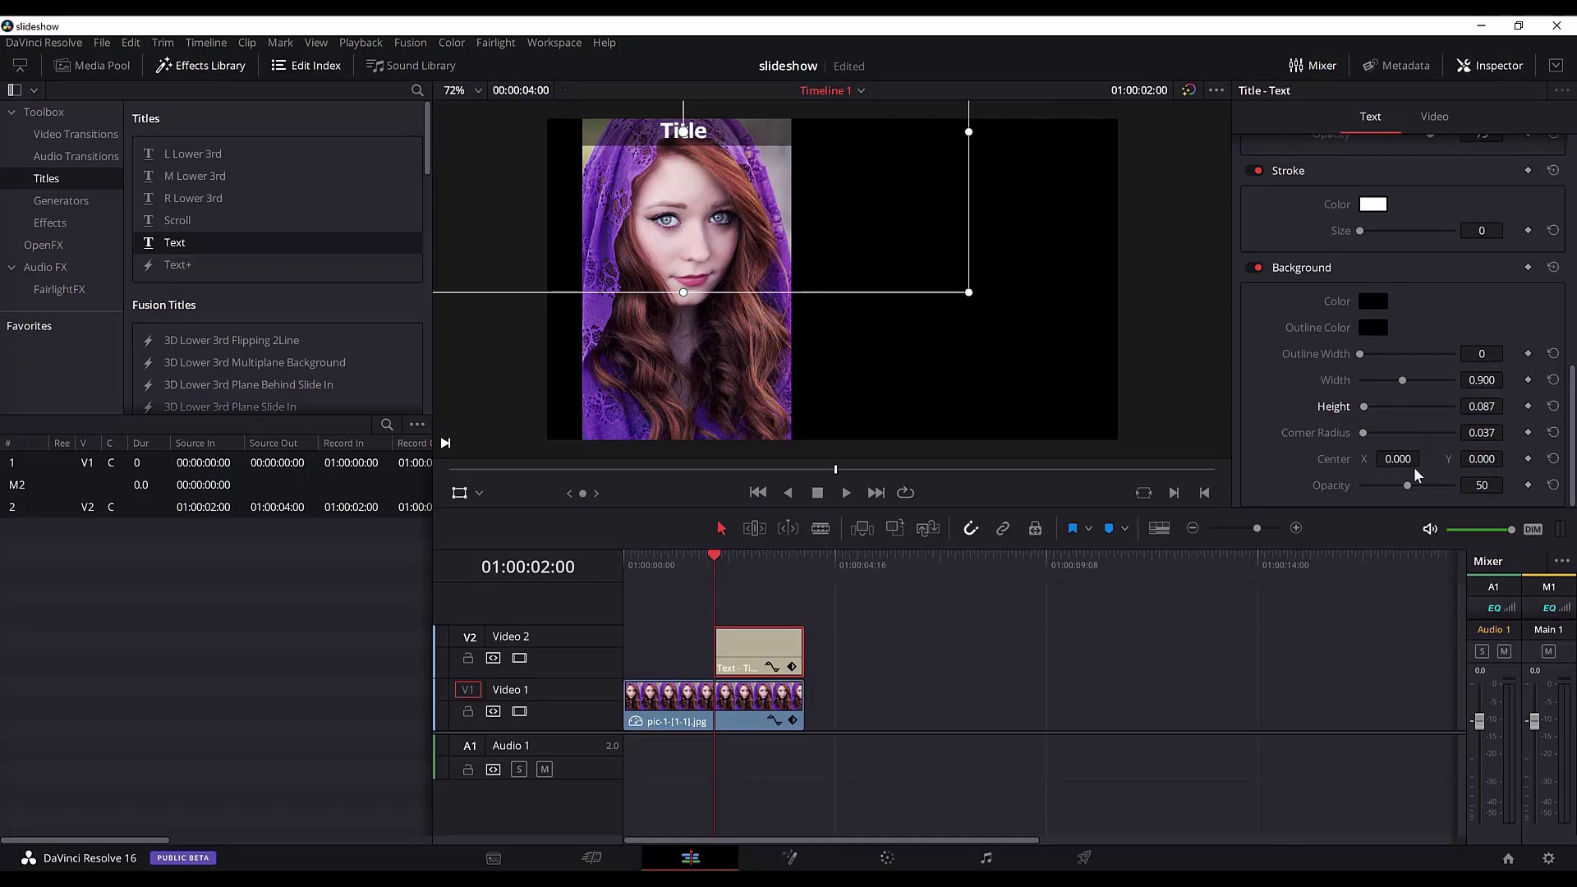
pyautogui.moveTo(1407, 485); pyautogui.dragTo(1427, 490)
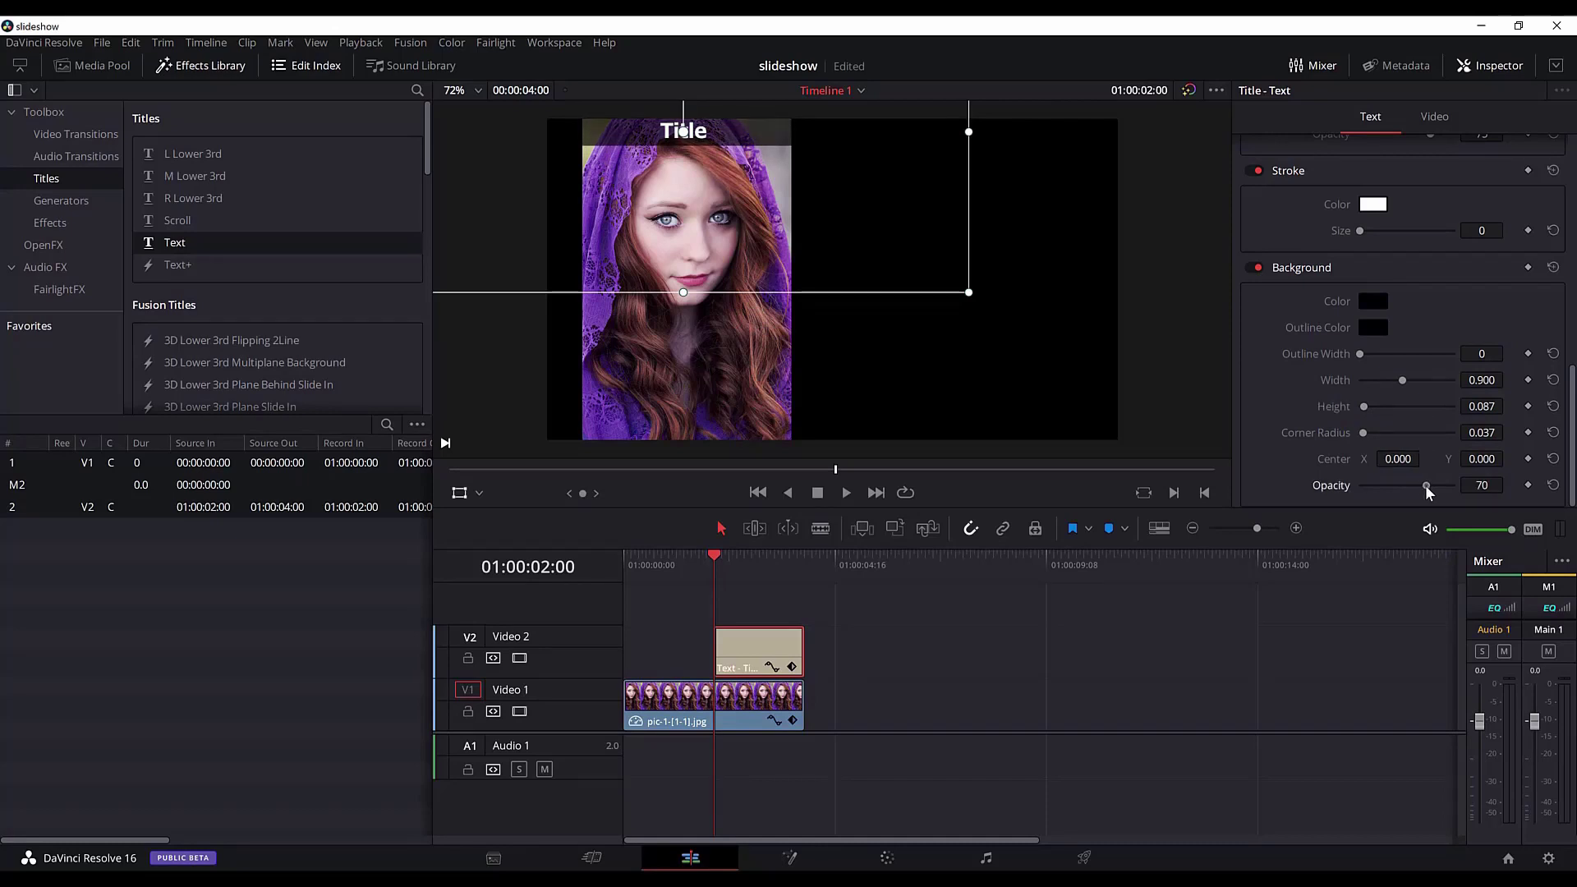
# Replace the title's text with "Colored"
pyautogui.scroll(5, 1373, 266)
pyautogui.scroll(3, 1373, 267)
pyautogui.doubleClick(1273, 188)
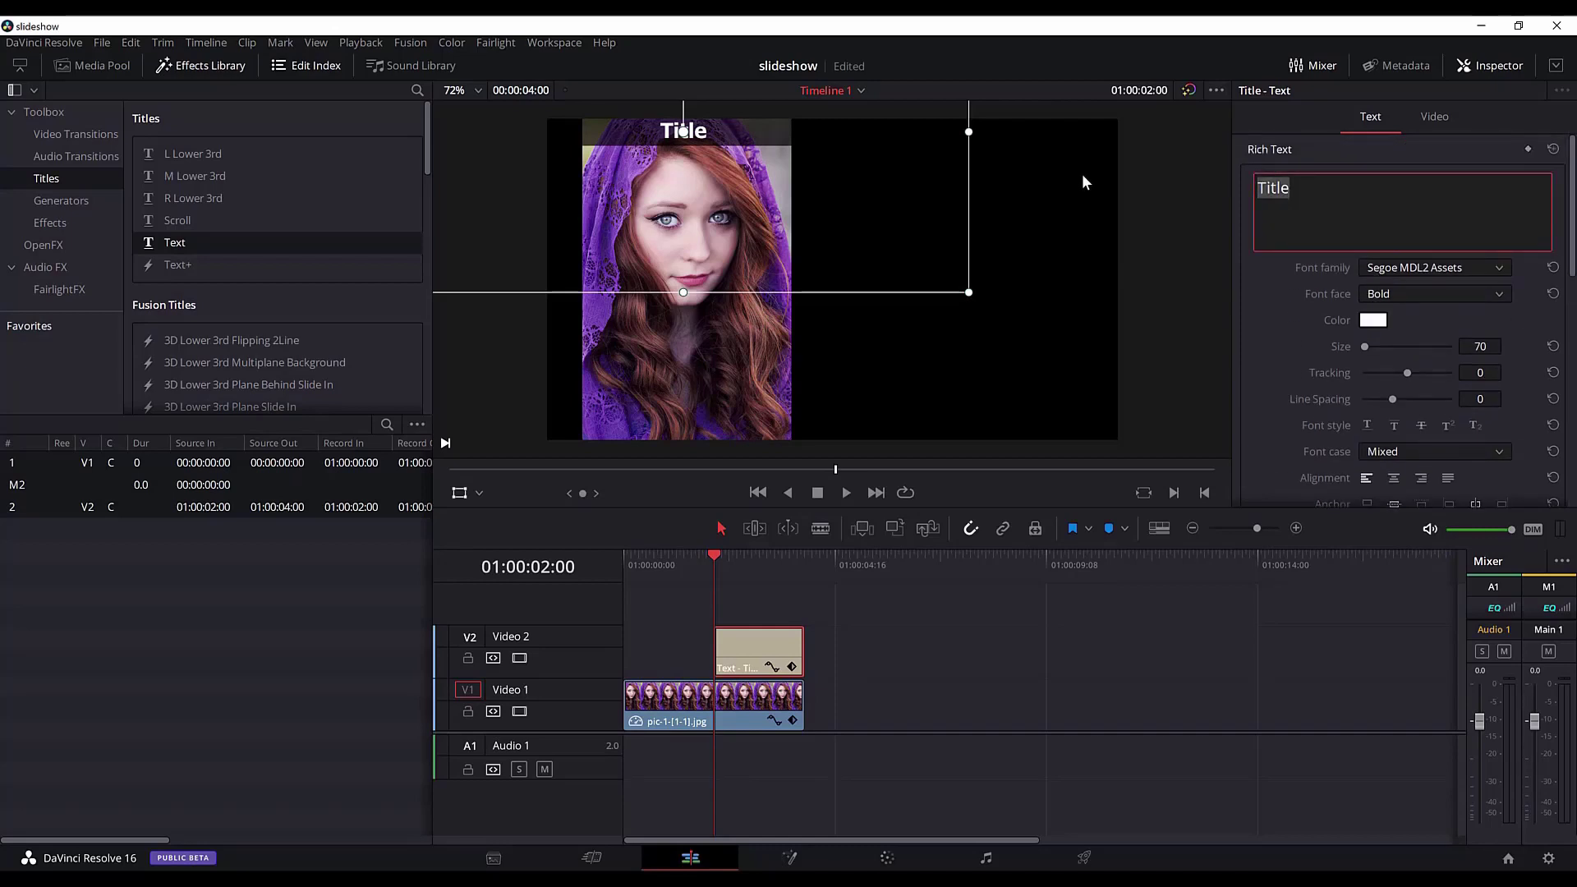
pyautogui.write('Colored')
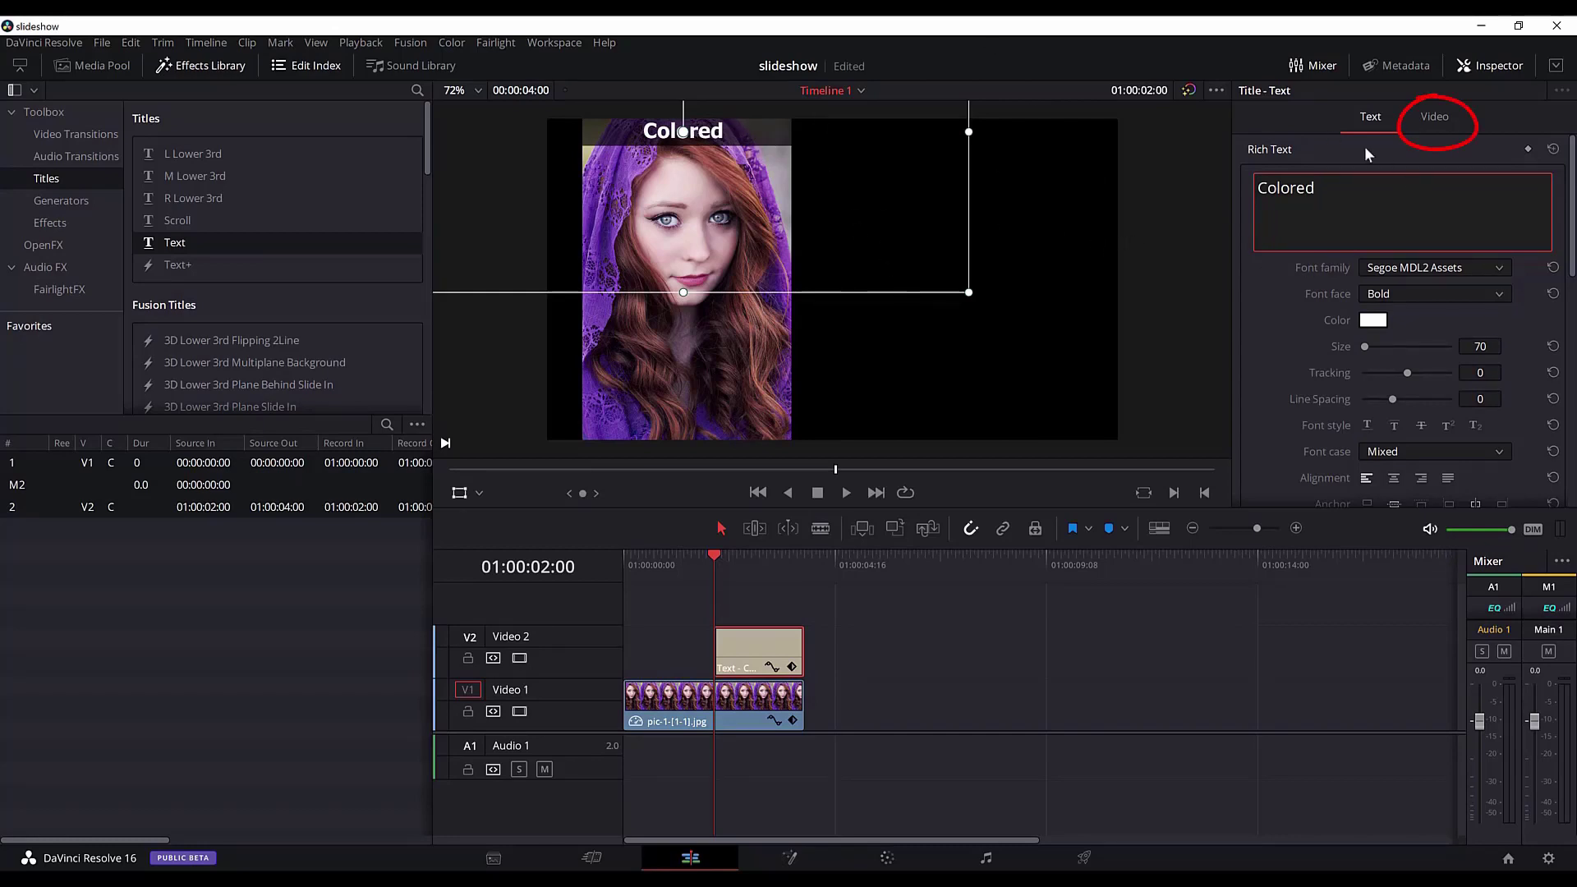
# Crop the title to the picture's width with Crop Left 617.7 and Crop Right 596, and dismiss the Transform overlay
pyautogui.click(1428, 115)
pyautogui.scroll(-5, 1380, 336)
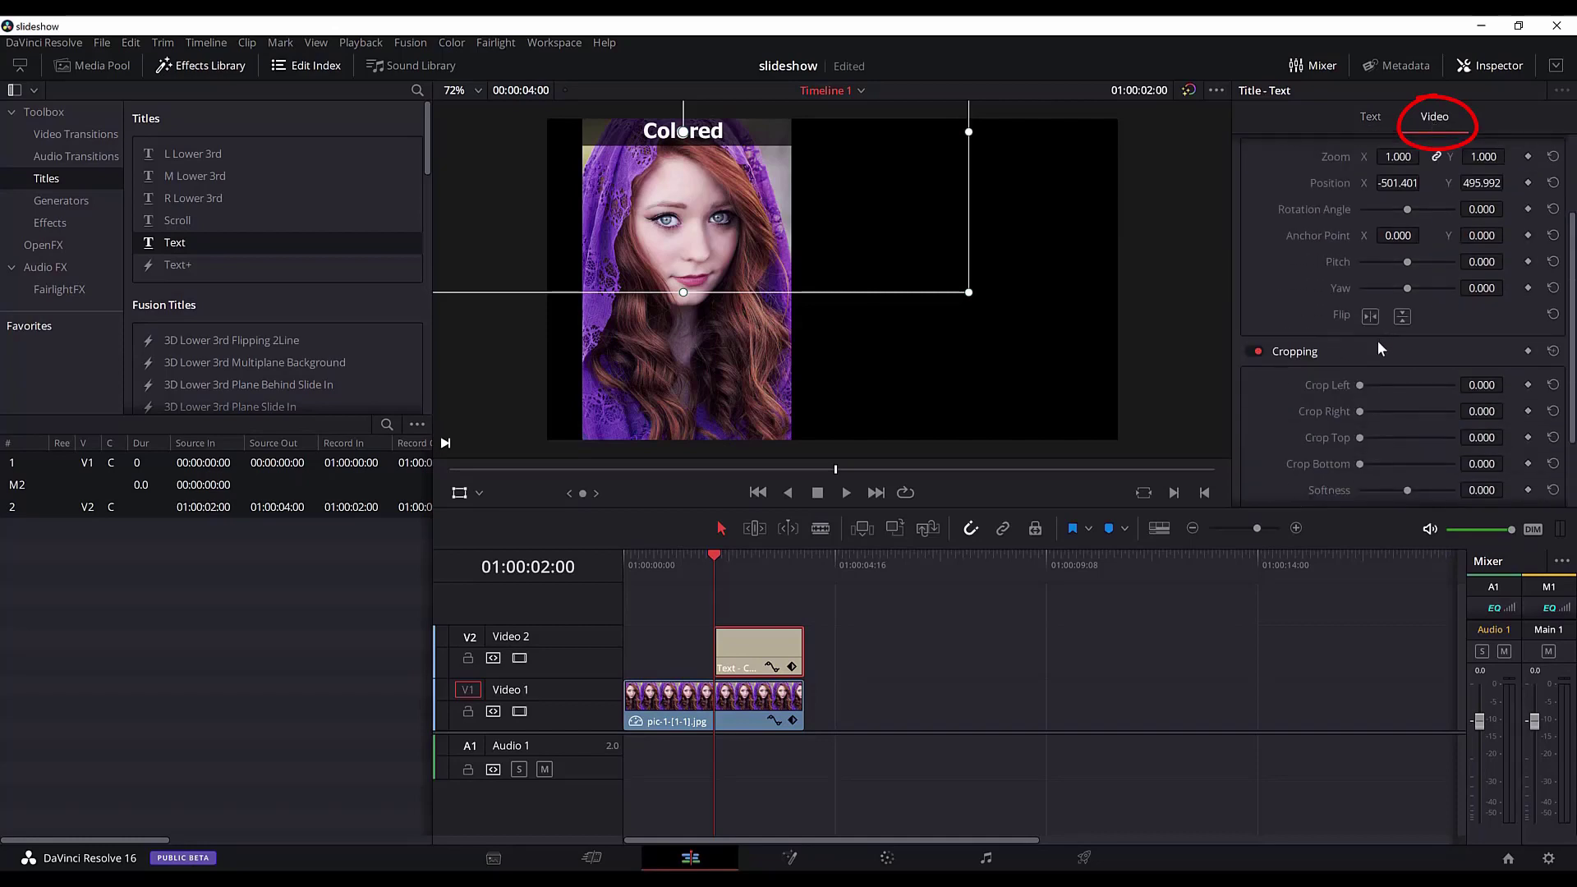
pyautogui.moveTo(1360, 284); pyautogui.dragTo(1384, 290)
pyautogui.moveTo(1388, 291)
pyautogui.mouseDown()
pyautogui.moveTo(1372, 309)
pyautogui.moveTo(1389, 310)
pyautogui.mouseUp()
pyautogui.click(1470, 310)
pyautogui.write('596')
pyautogui.press('Return')
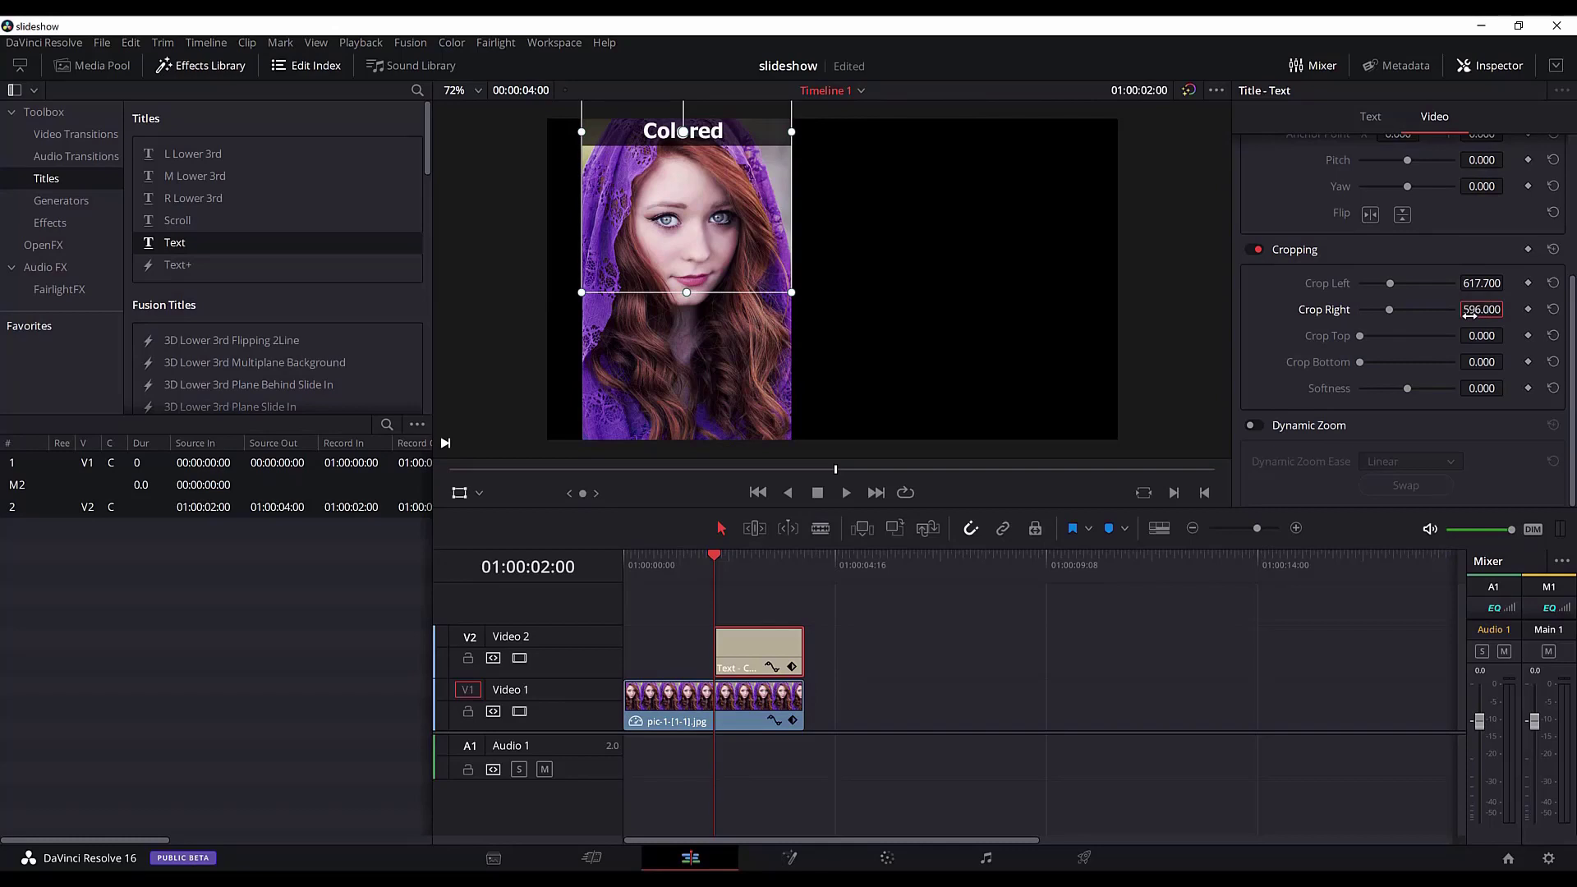
pyautogui.click(567, 171)
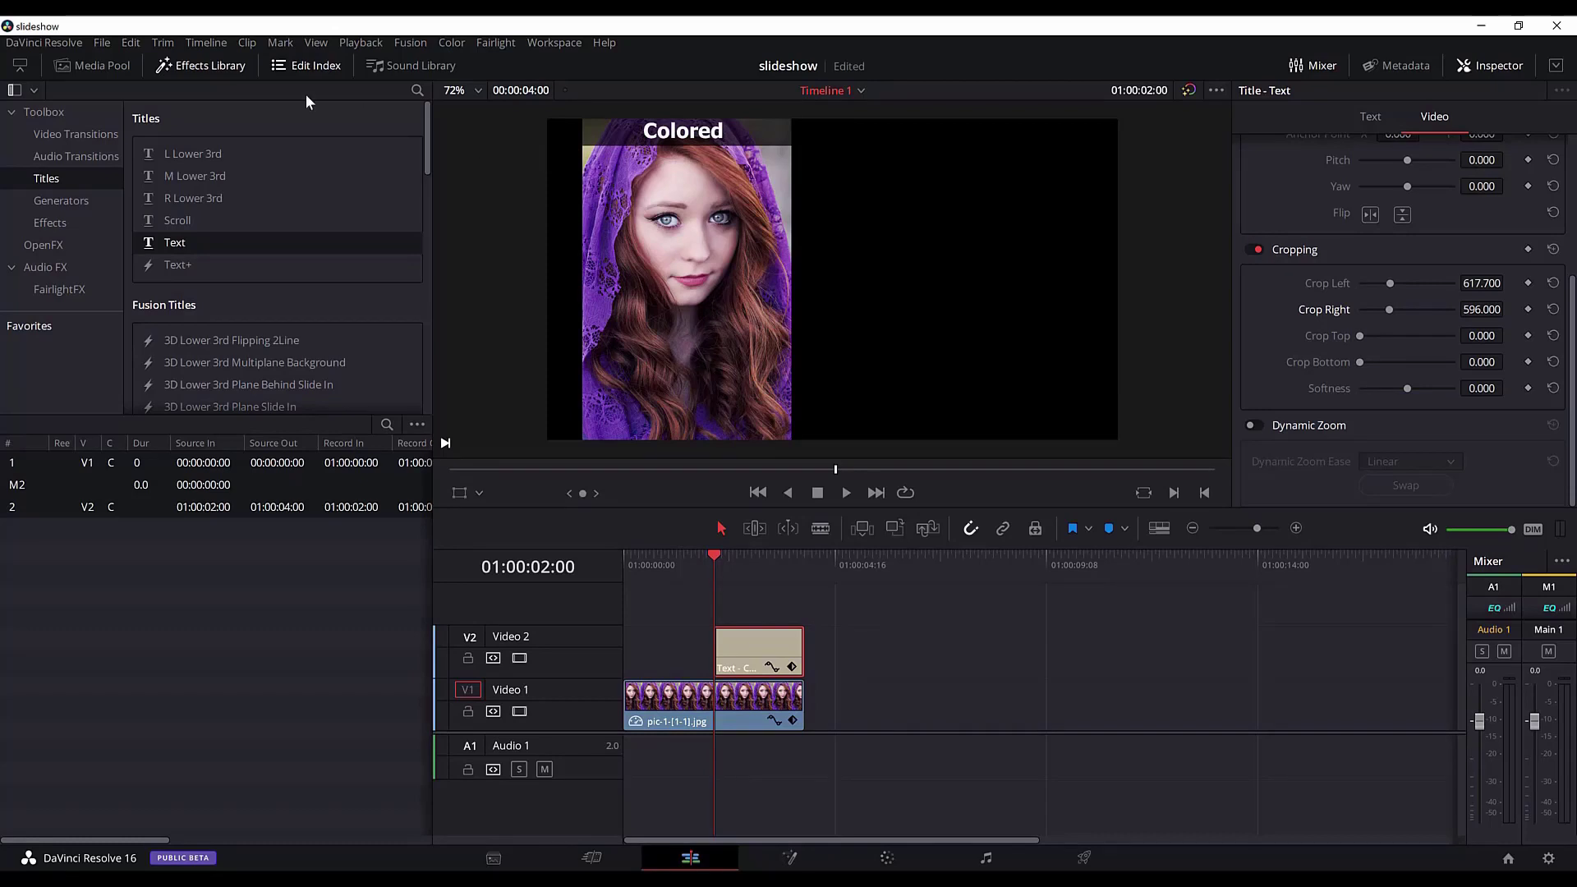
# Place pic-1-[2-2].jpg on a new Video 3 track, starting where the title clip ends
pyautogui.click(98, 62)
pyautogui.moveTo(277, 138); pyautogui.dragTo(831, 627)
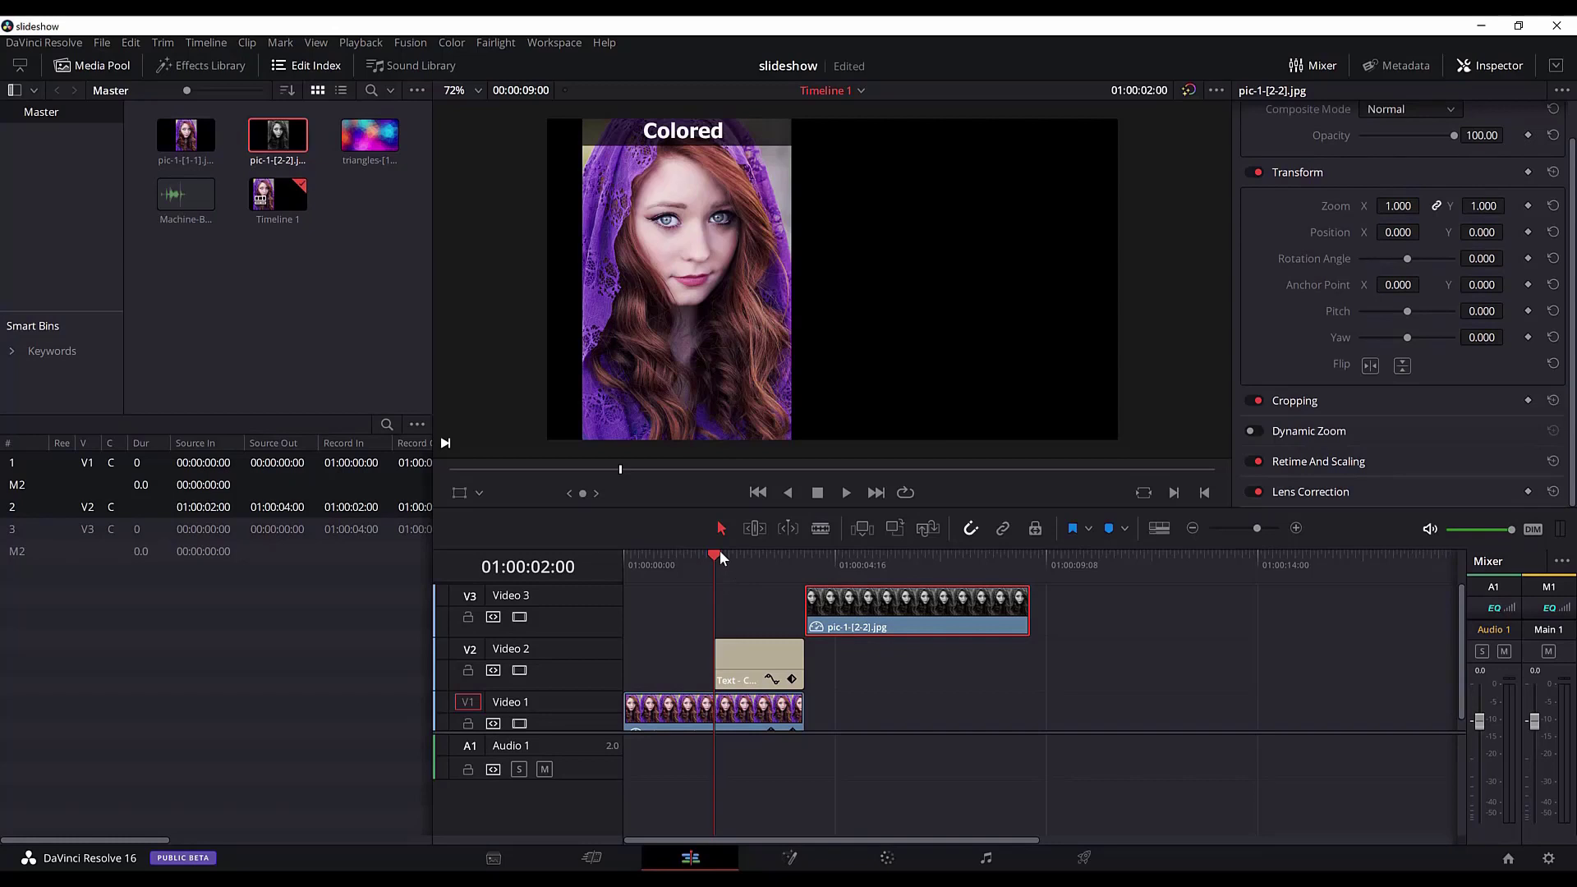
# Set the horizontal position of pic-1-[2-2].jpg to 490 so it sits beside the colored picture
pyautogui.moveTo(722, 558); pyautogui.dragTo(839, 575)
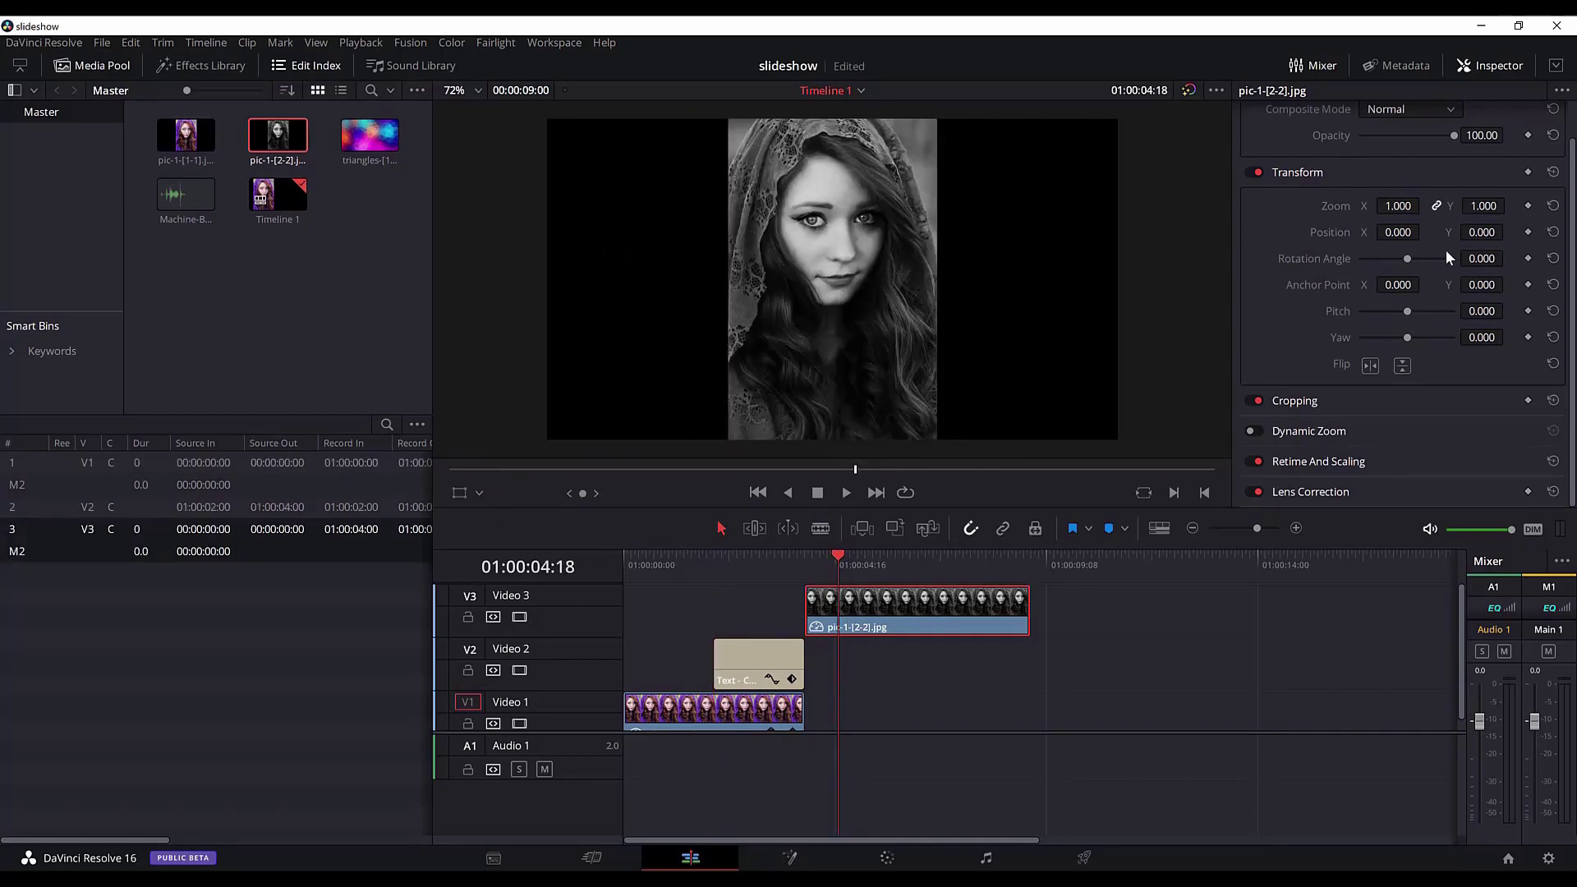
pyautogui.click(1394, 232)
pyautogui.write('490')
pyautogui.press('Return')
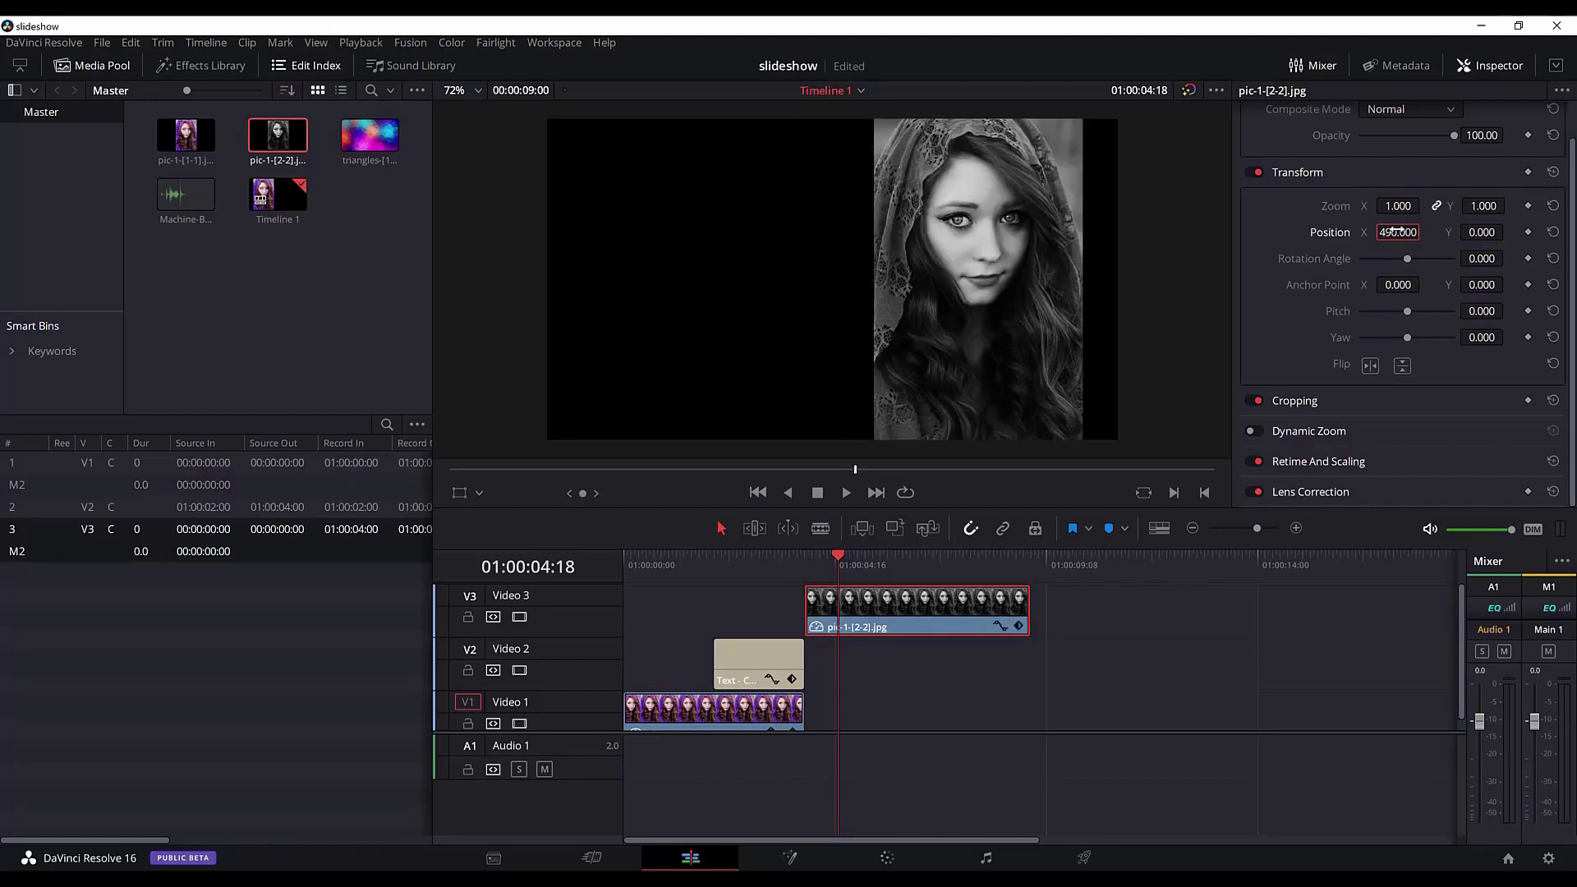
# Change the clip duration of pic-1-[2-2].jpg on Video 3 to 2 seconds
pyautogui.rightClick(909, 607)
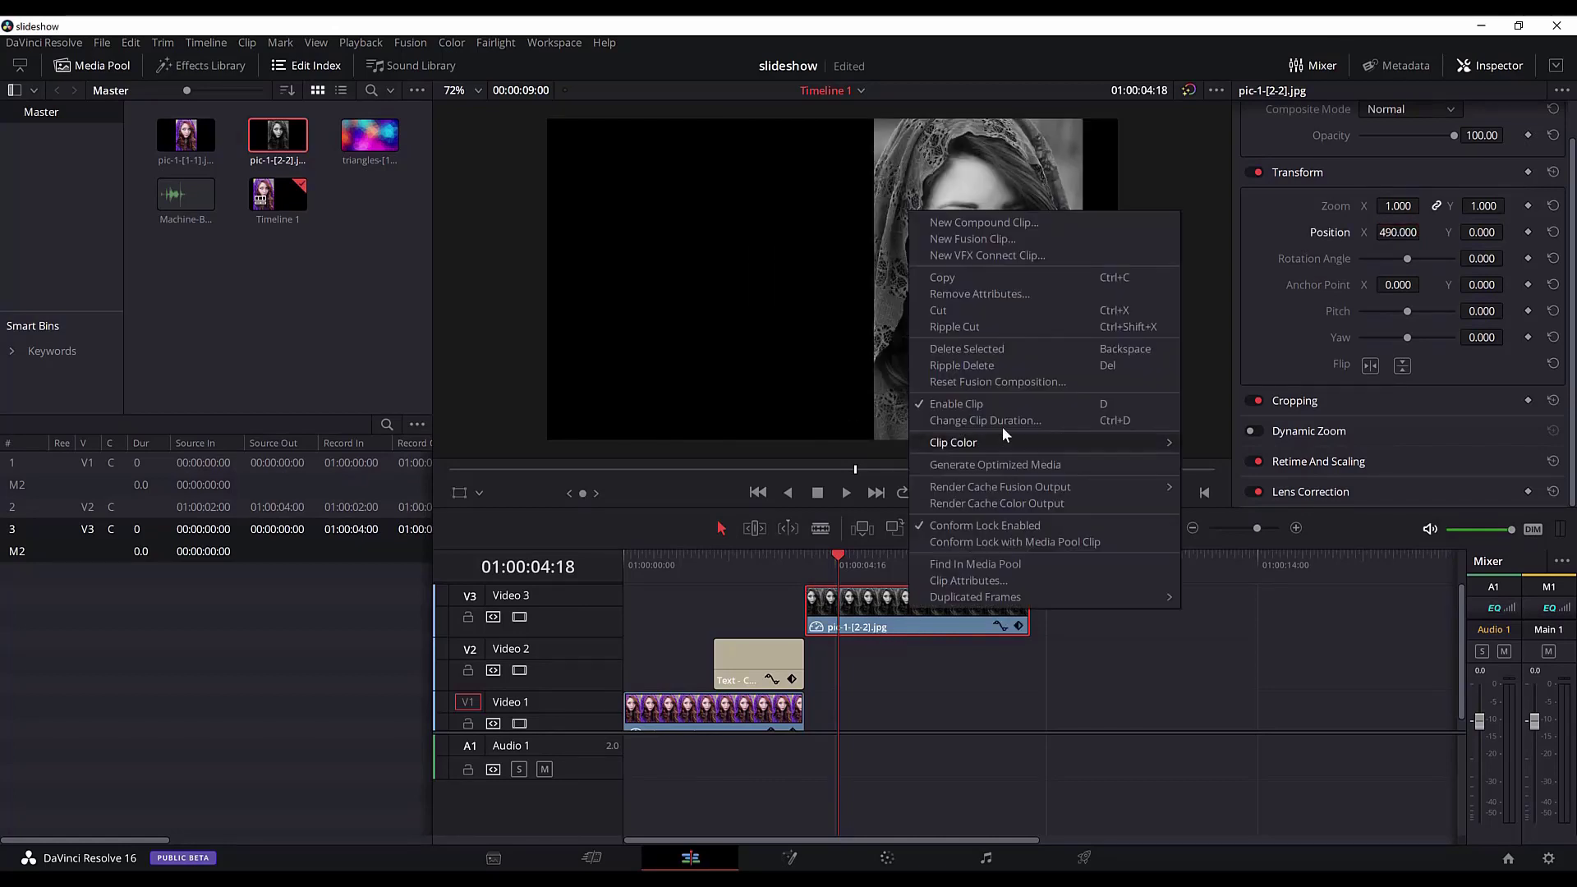
pyautogui.click(1009, 427)
pyautogui.click(962, 499)
pyautogui.press('BackSpace')
pyautogui.write('2:00')
pyautogui.press('Return')
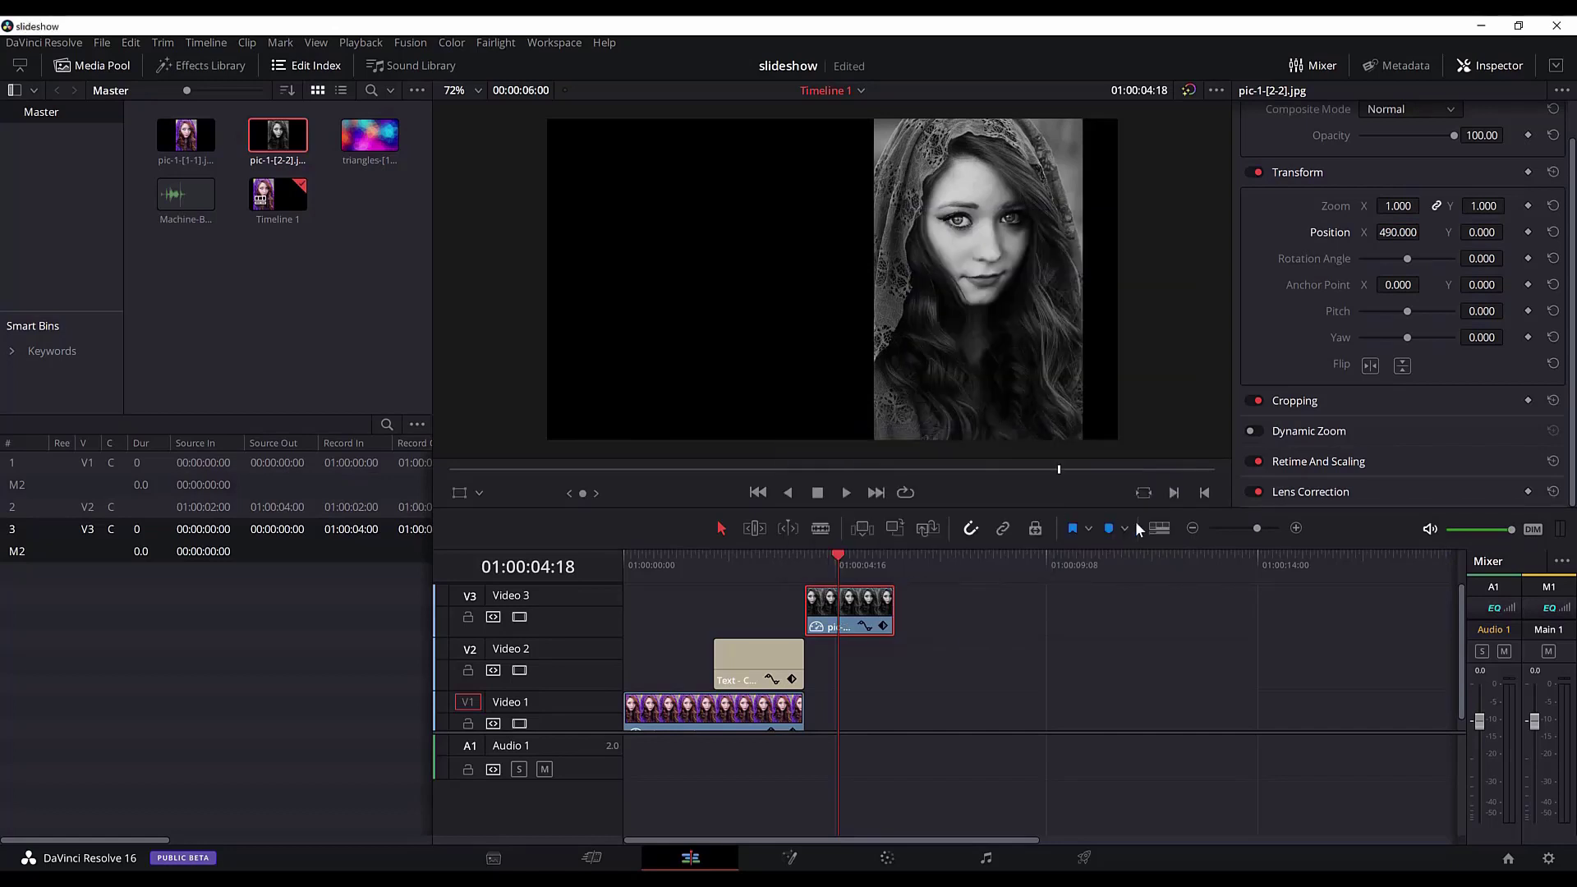
# Duplicate the "Colored" title clip and place the copy on a new Video 4 track, starting where pic-1-[2-2].jpg ends
pyautogui.click(785, 667)
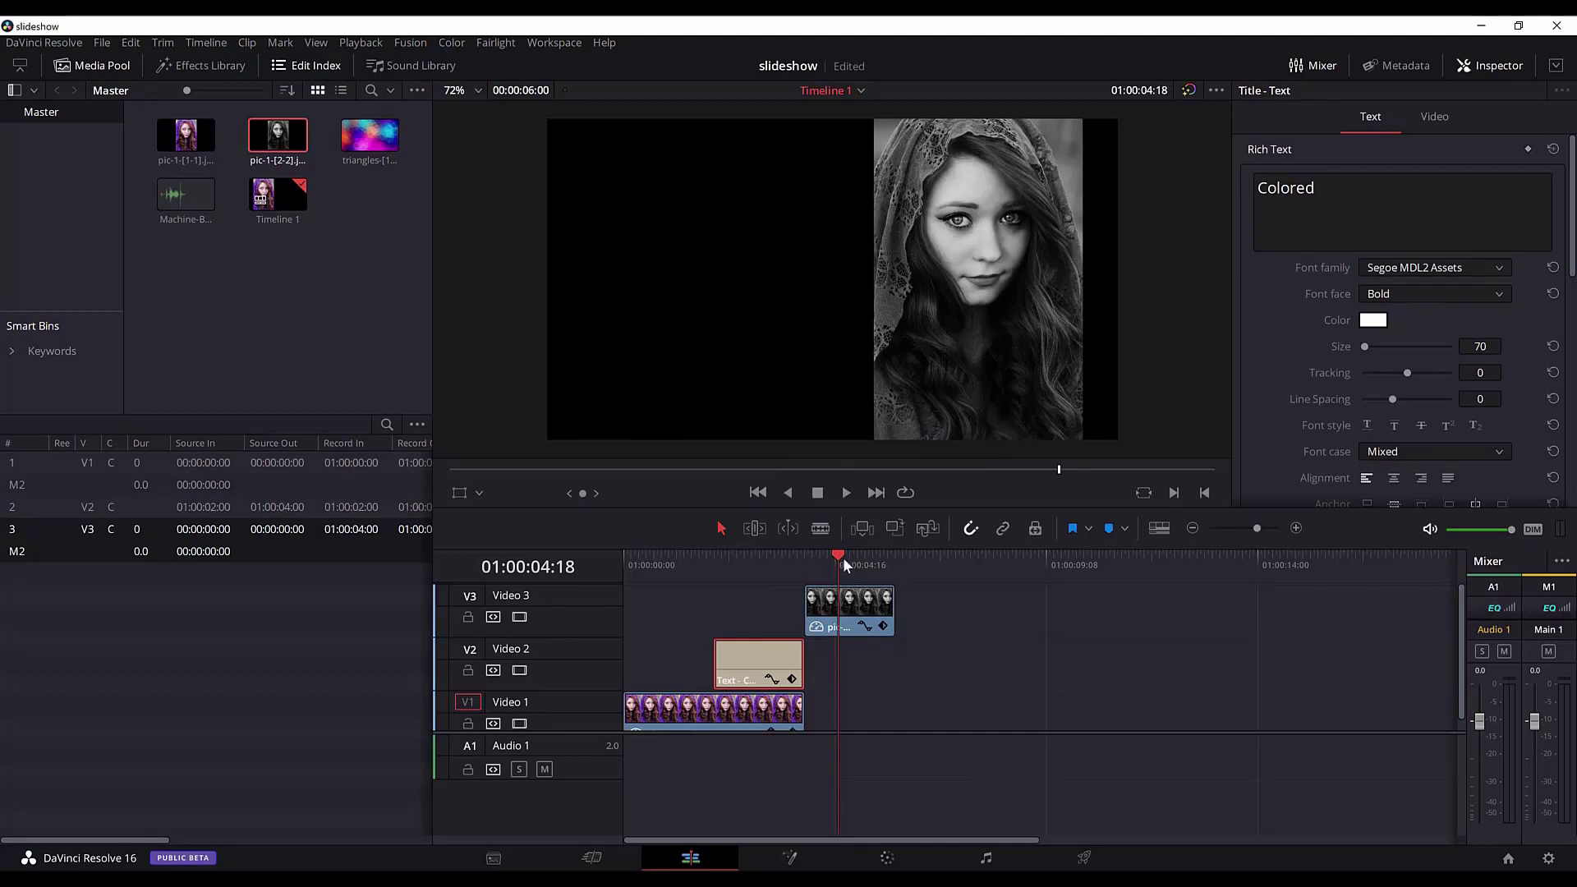
pyautogui.moveTo(839, 556); pyautogui.dragTo(818, 565)
pyautogui.hotkey('ctrl', 'c')
pyautogui.hotkey('ctrl', 'v')
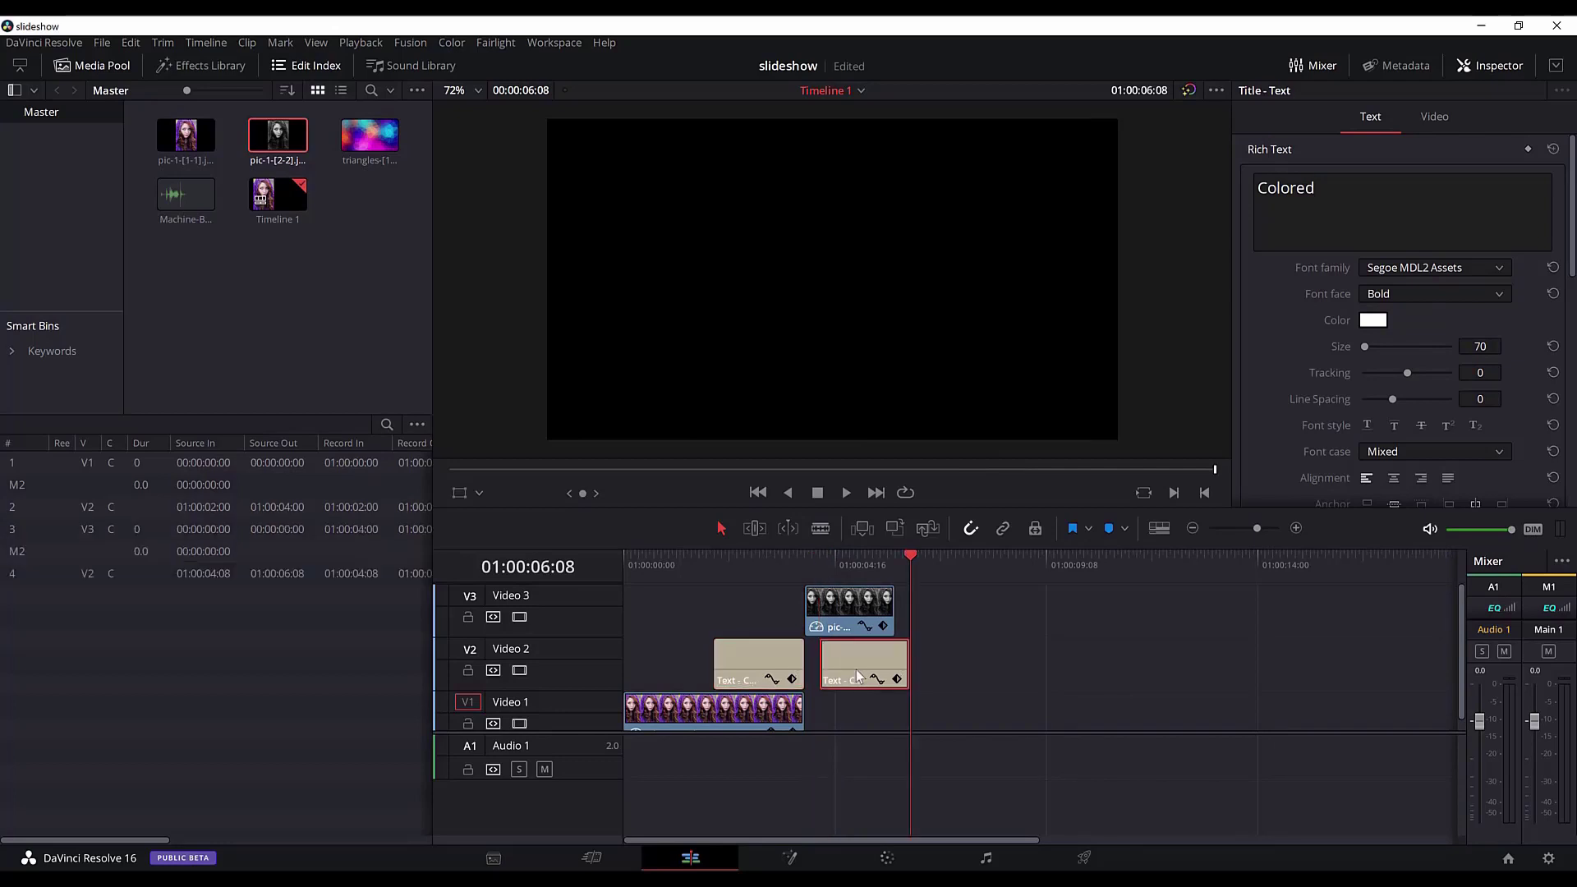
pyautogui.moveTo(887, 656); pyautogui.dragTo(984, 631)
# Extend pic-1-[2-2].jpg, the "Colored" title and pic-1-[1-1].jpg to the end of the Video 4 title at 01:00:08:00
pyautogui.scroll(-1, 938, 609)
pyautogui.scroll(-1, 898, 647)
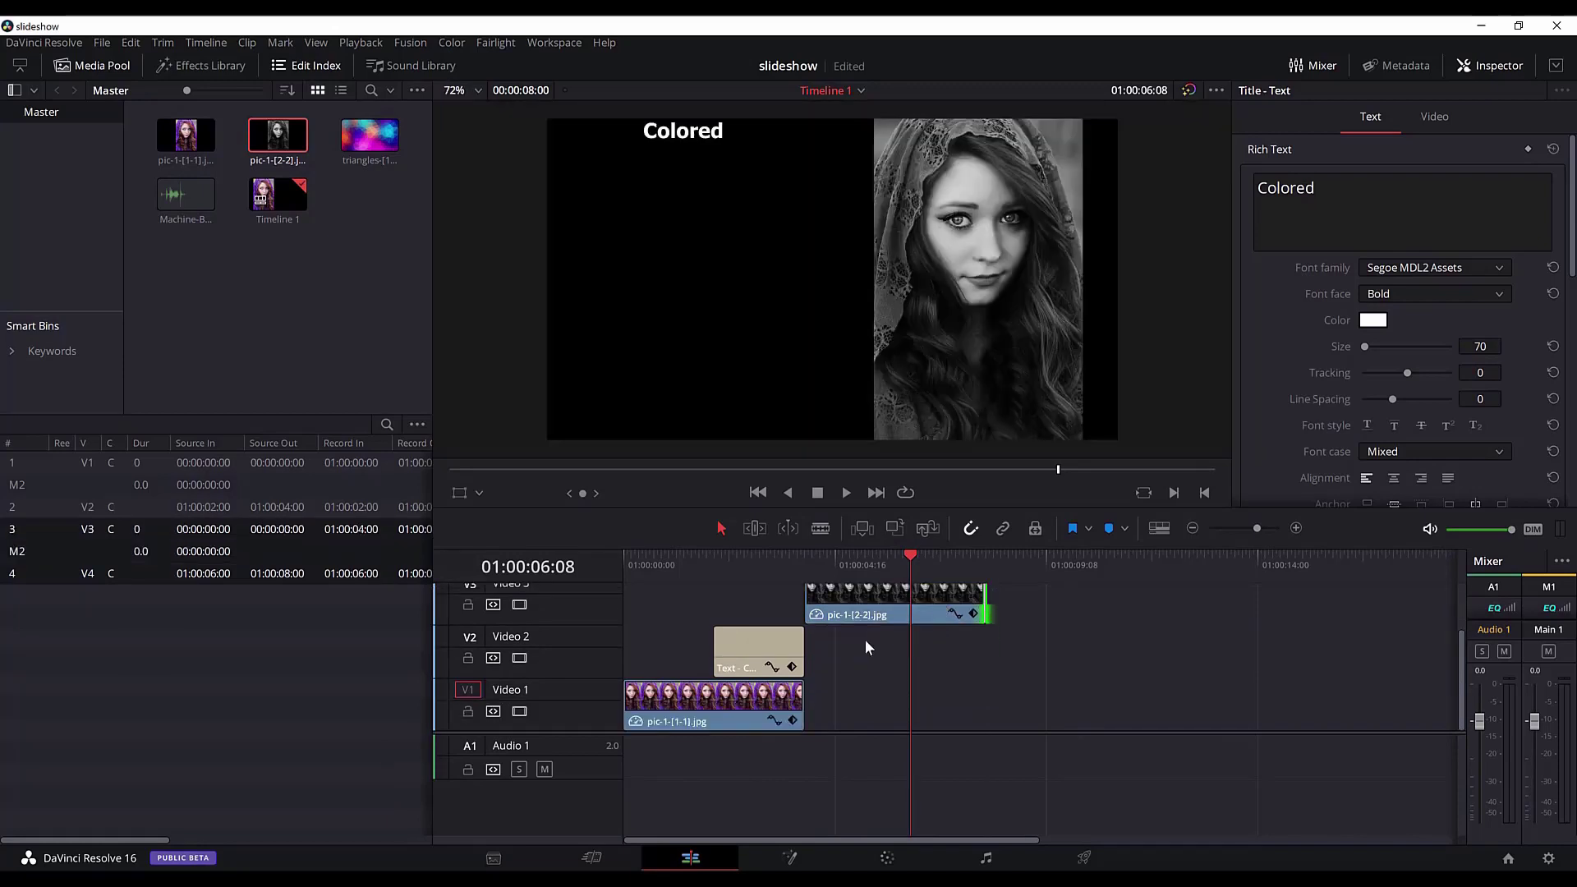
pyautogui.moveTo(805, 654); pyautogui.dragTo(986, 653)
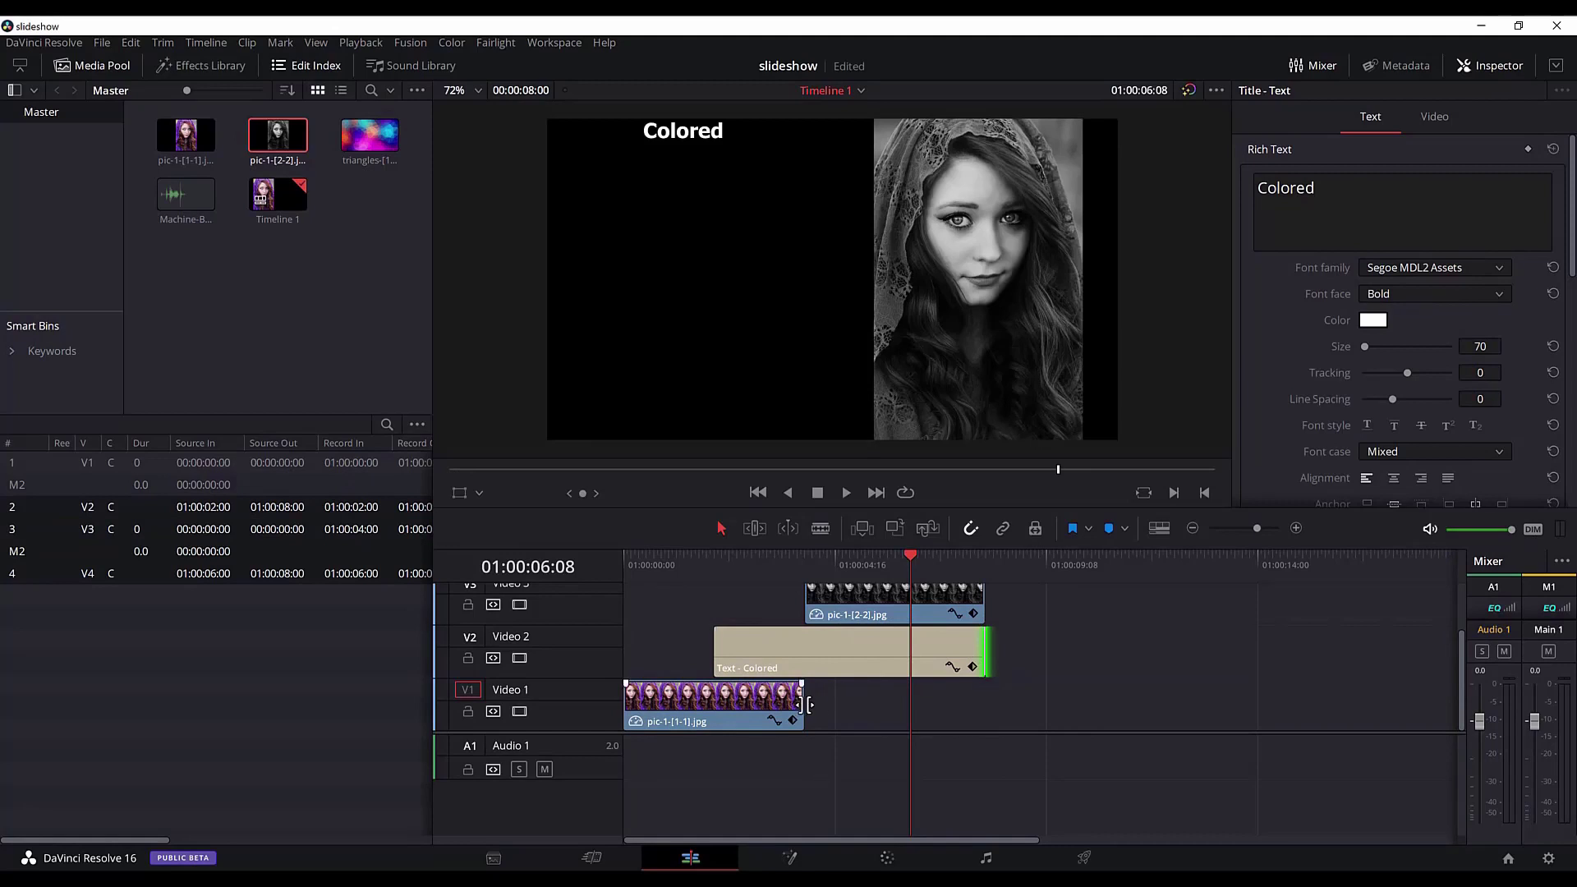
pyautogui.moveTo(803, 704); pyautogui.dragTo(986, 704)
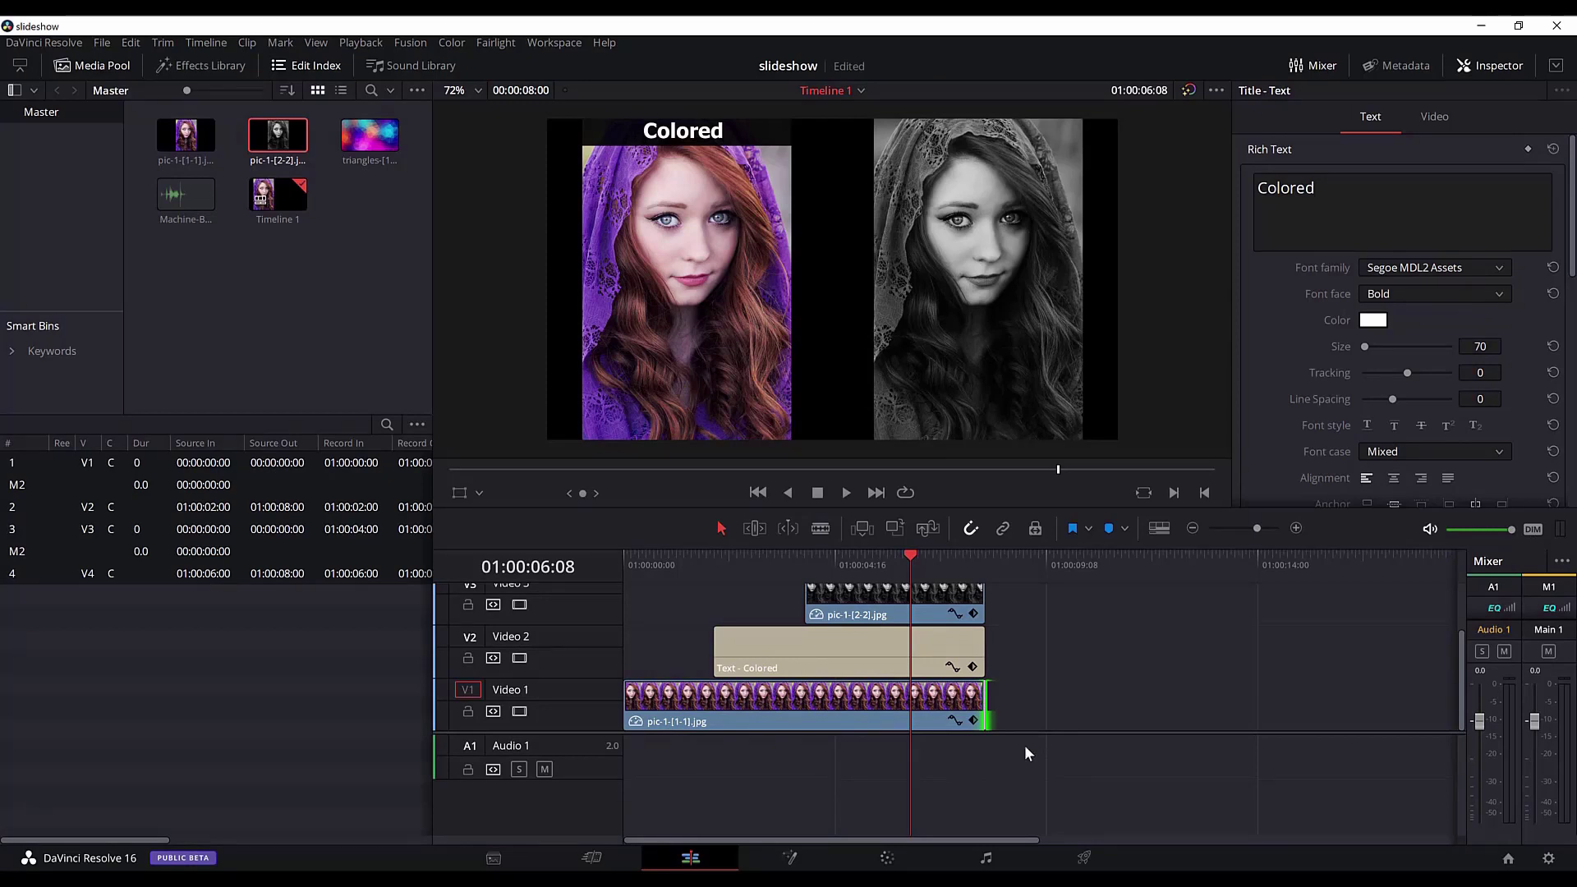
# Replace the copied title's text with "Black&White" and move it above the black-and-white picture at Position X 479.599
pyautogui.scroll(2, 977, 674)
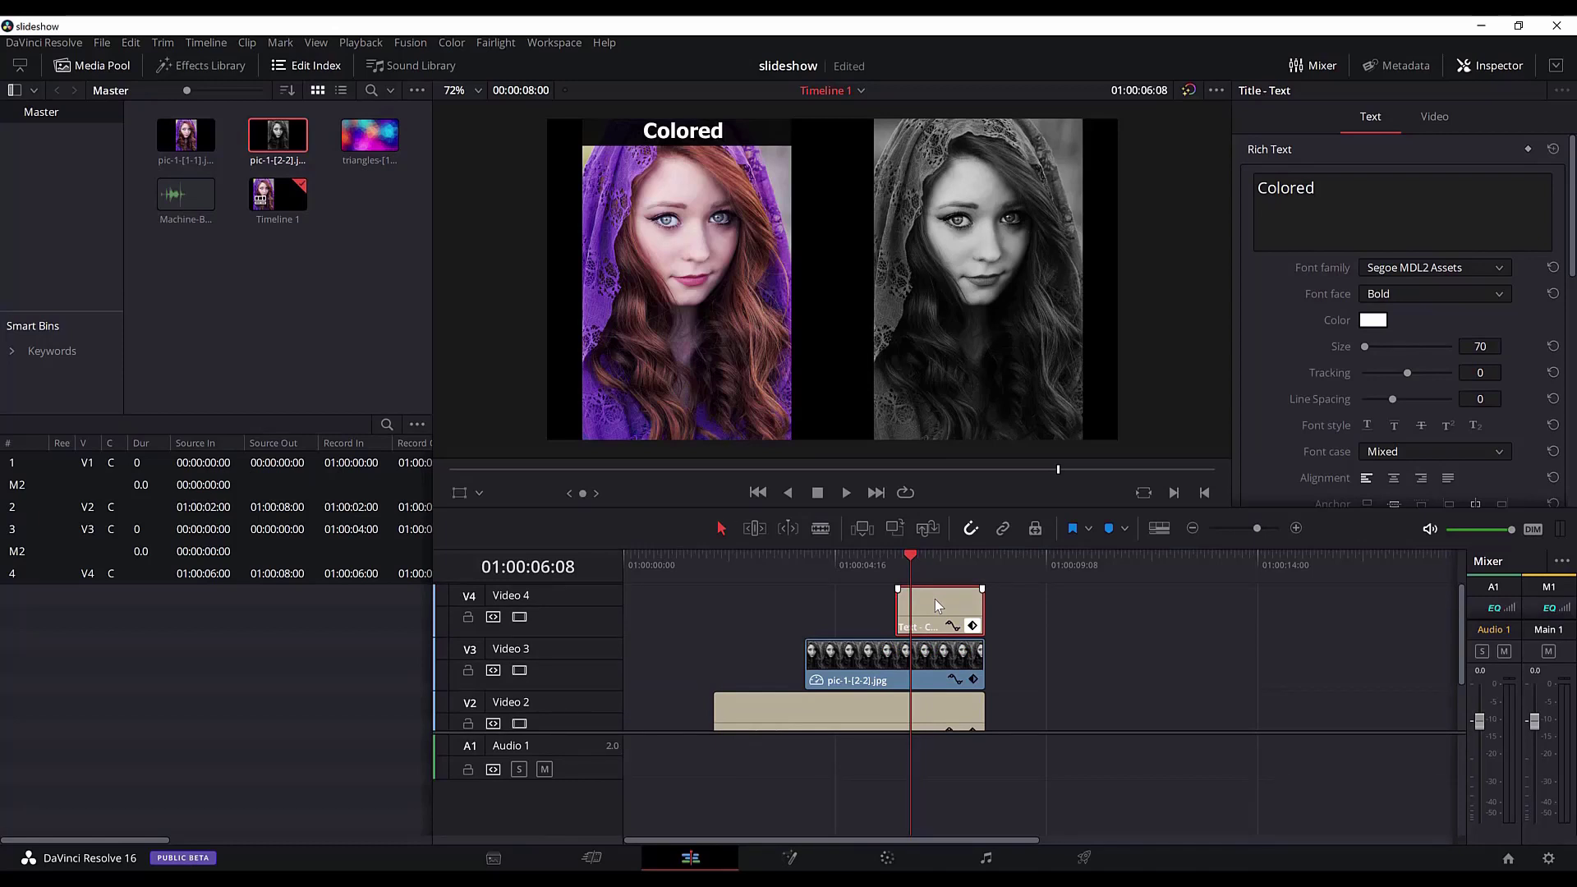
pyautogui.tripleClick(1410, 202)
pyautogui.write('Black&White')
pyautogui.click(1434, 116)
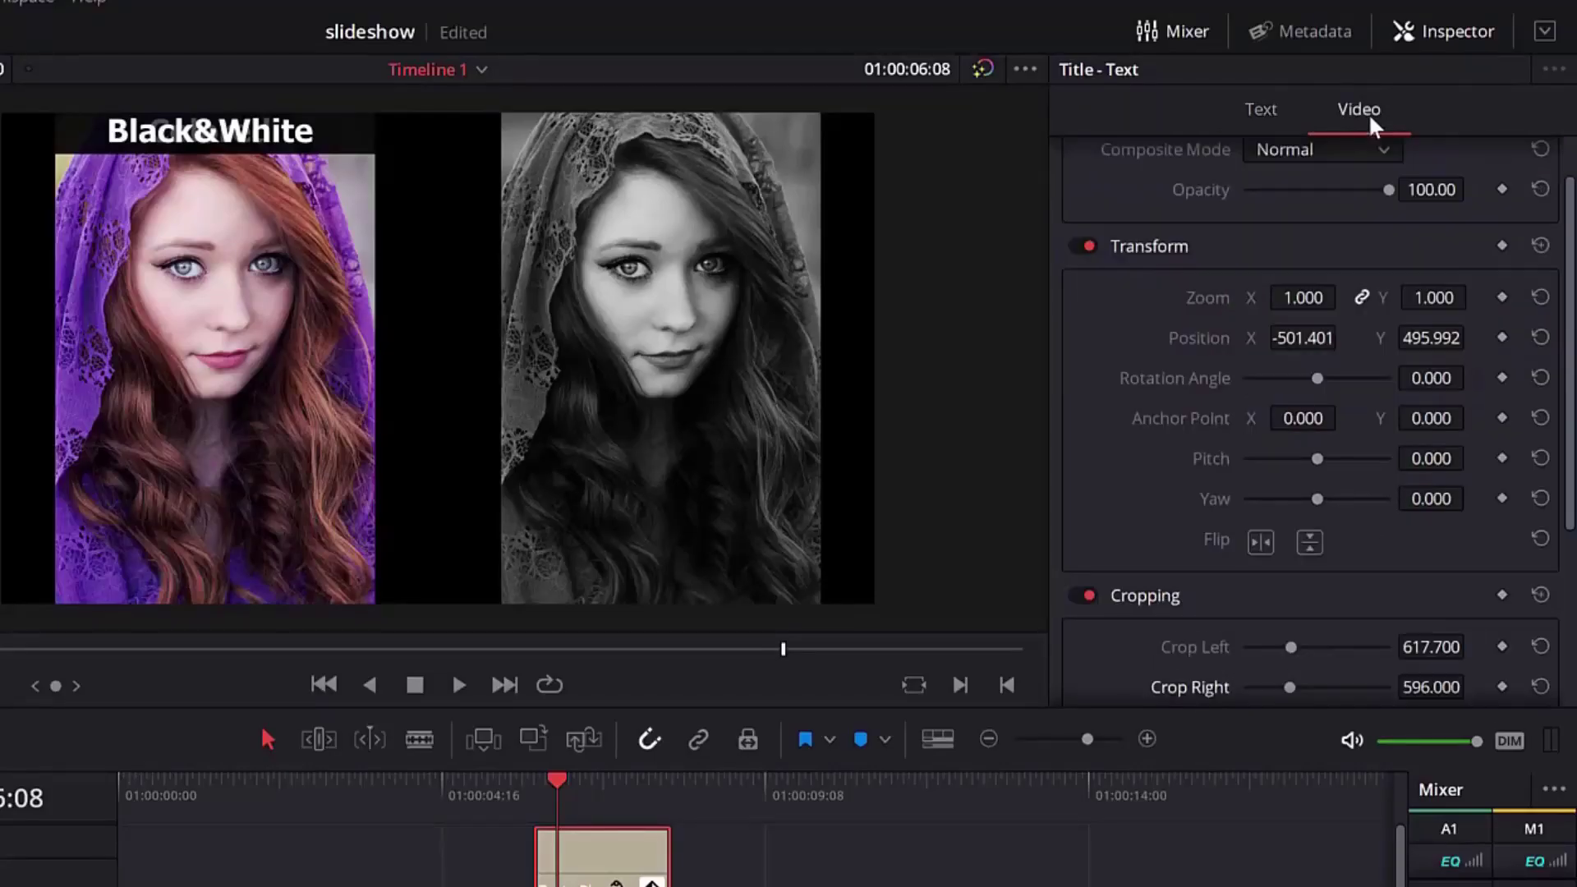
pyautogui.moveTo(1303, 338)
pyautogui.mouseDown()
pyautogui.moveTo(1413, 337)
pyautogui.moveTo(1329, 338)
pyautogui.mouseUp()
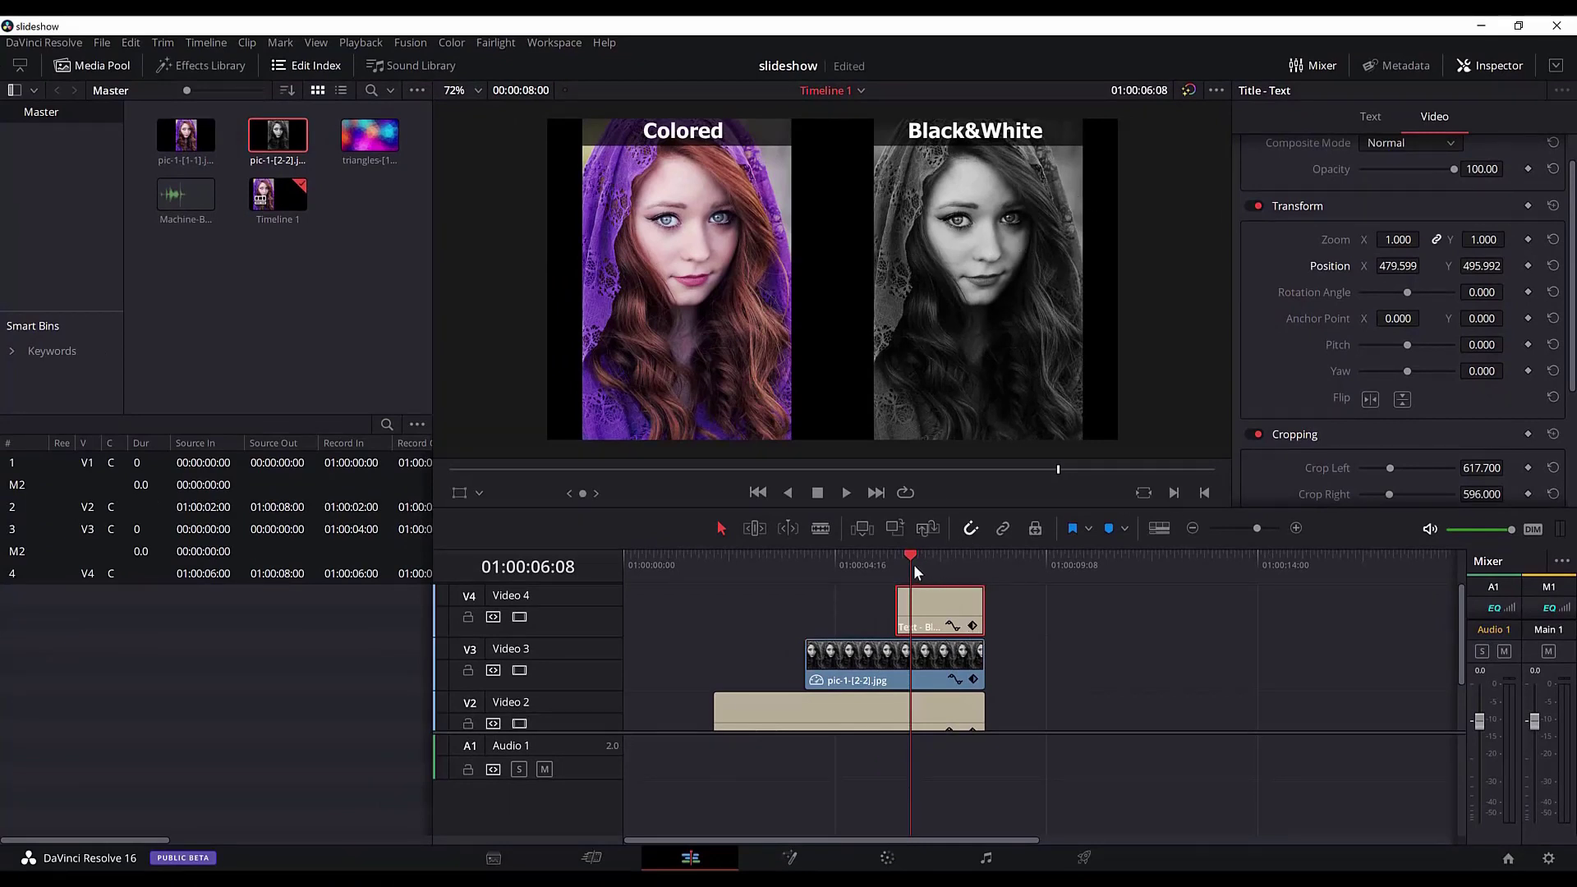
# Add a Lower 3rd Simple Box Thin 1 Line title on a new Video 5 track, starting at 01:00:08:00
pyautogui.press('End')
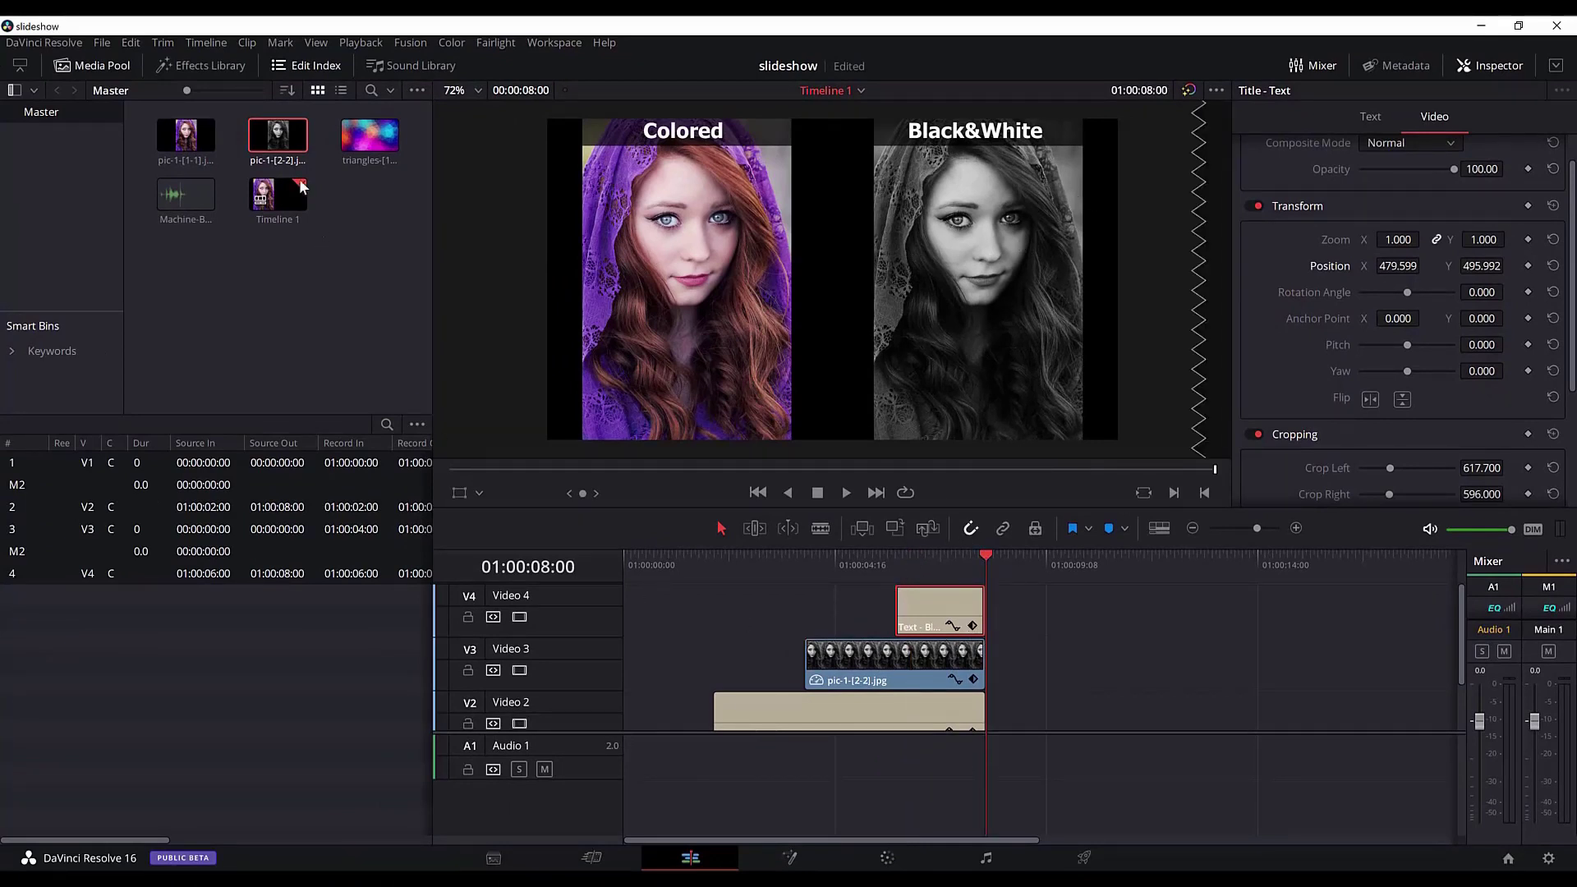
pyautogui.click(225, 71)
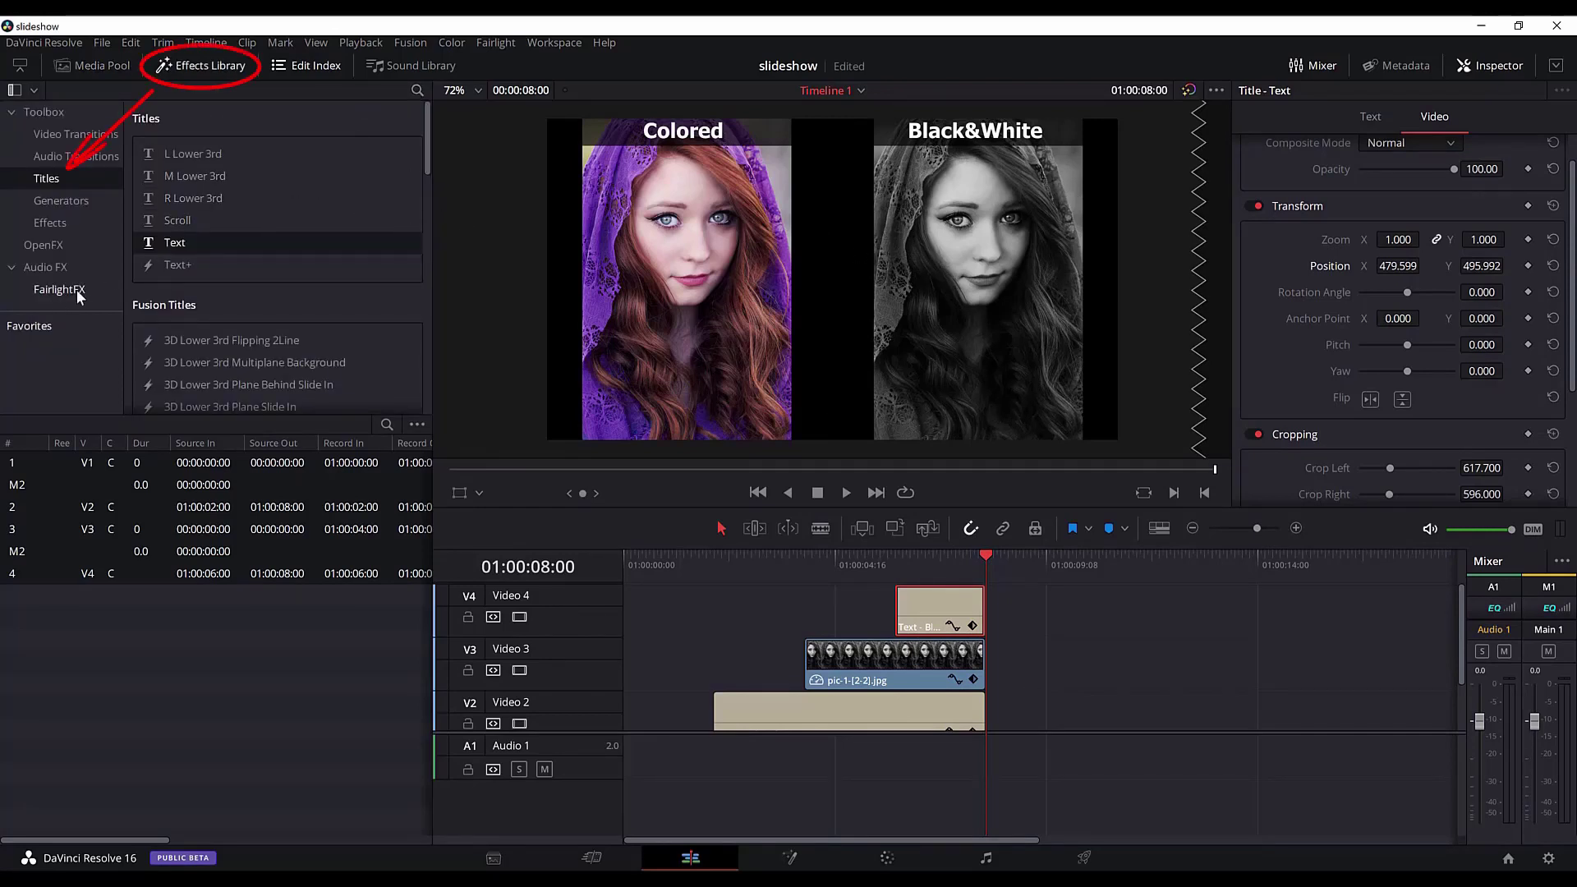
pyautogui.scroll(-2, 243, 222)
pyautogui.scroll(-20, 317, 298)
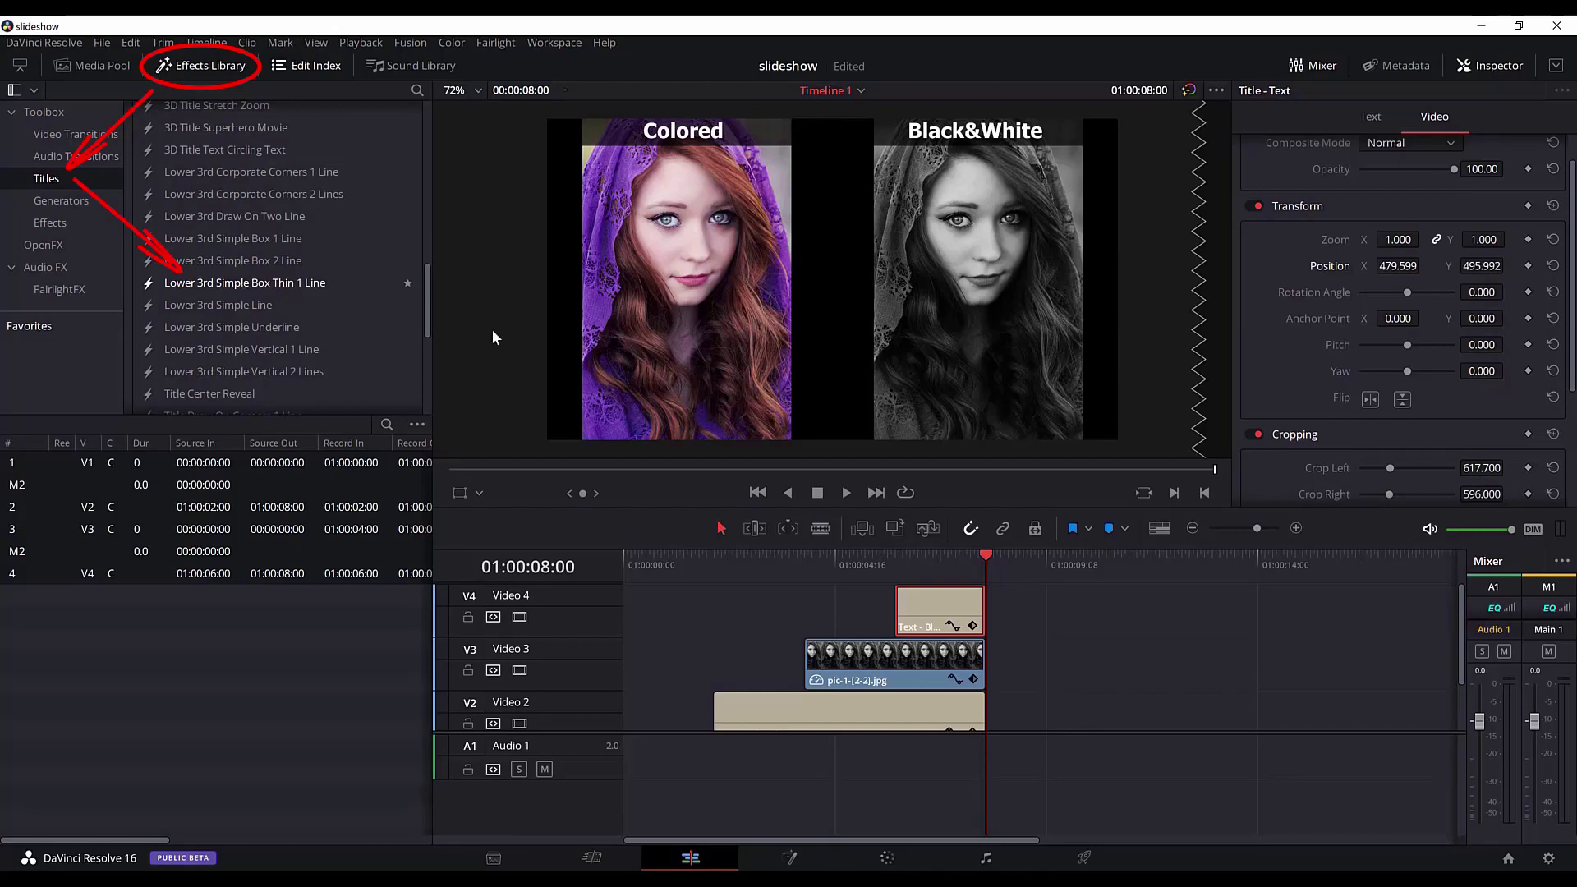
pyautogui.moveTo(288, 287); pyautogui.dragTo(987, 618)
pyautogui.click(1059, 611)
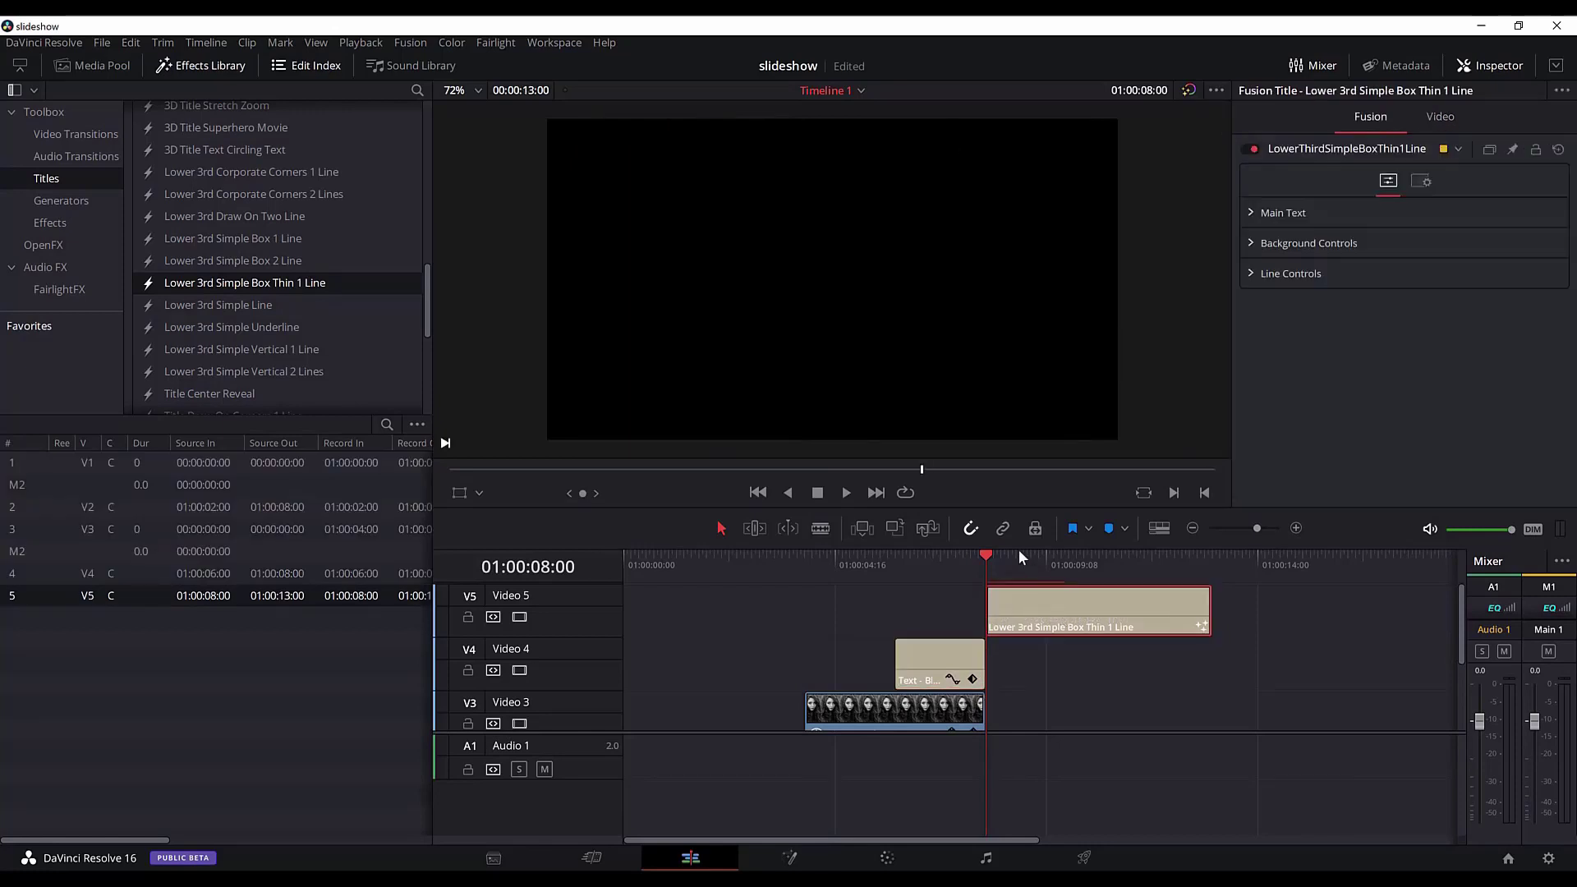
# Replace the lower third's main text with "Slide Page 1"
pyautogui.moveTo(989, 555); pyautogui.dragTo(1027, 558)
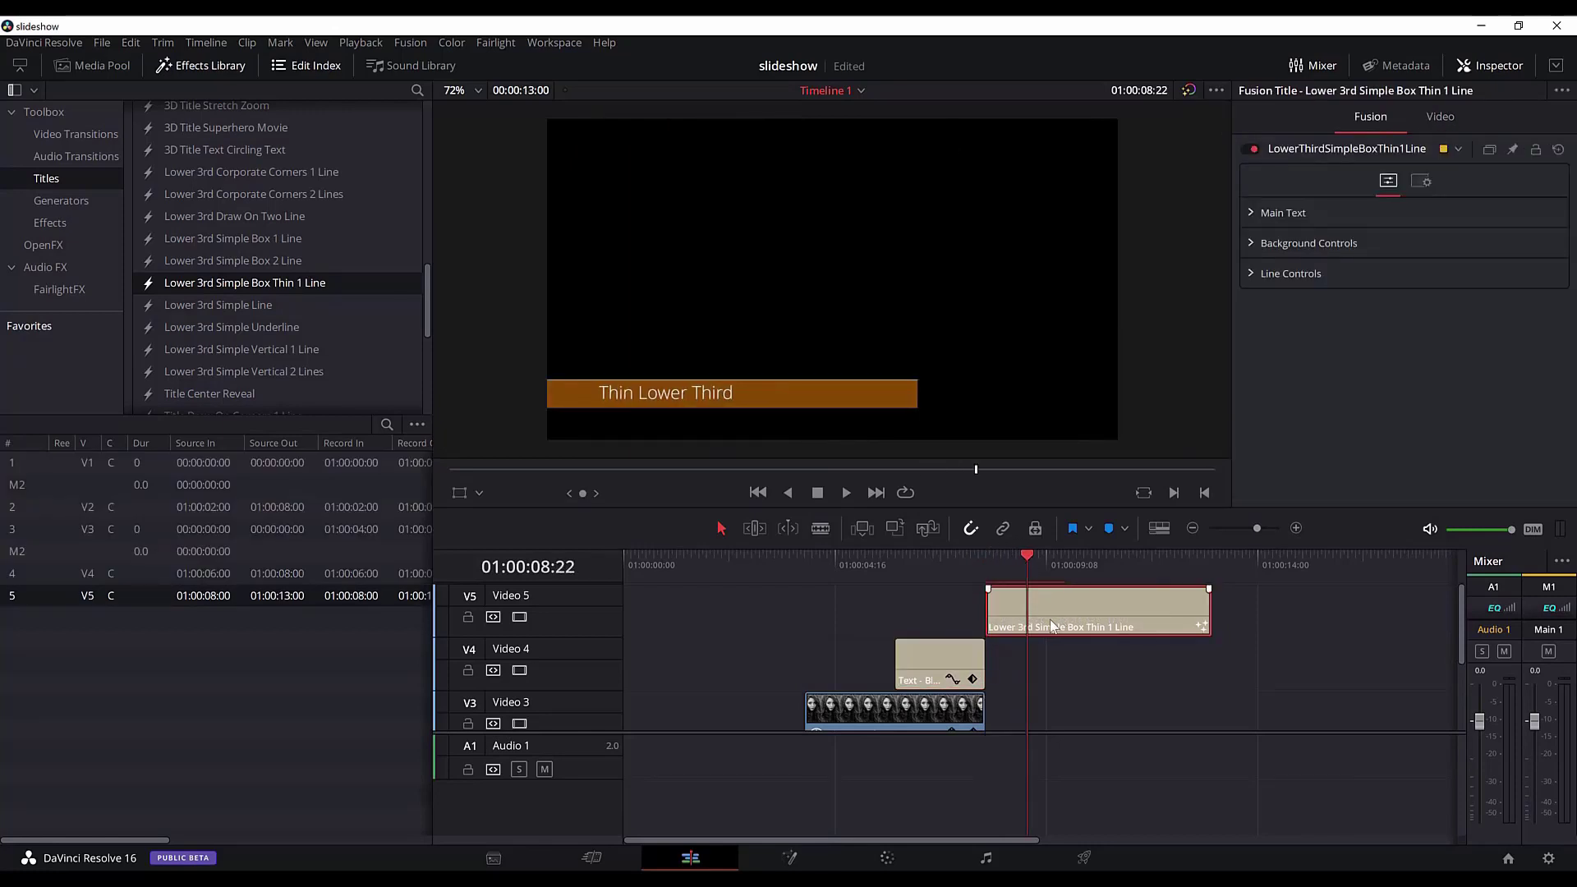
pyautogui.click(1250, 213)
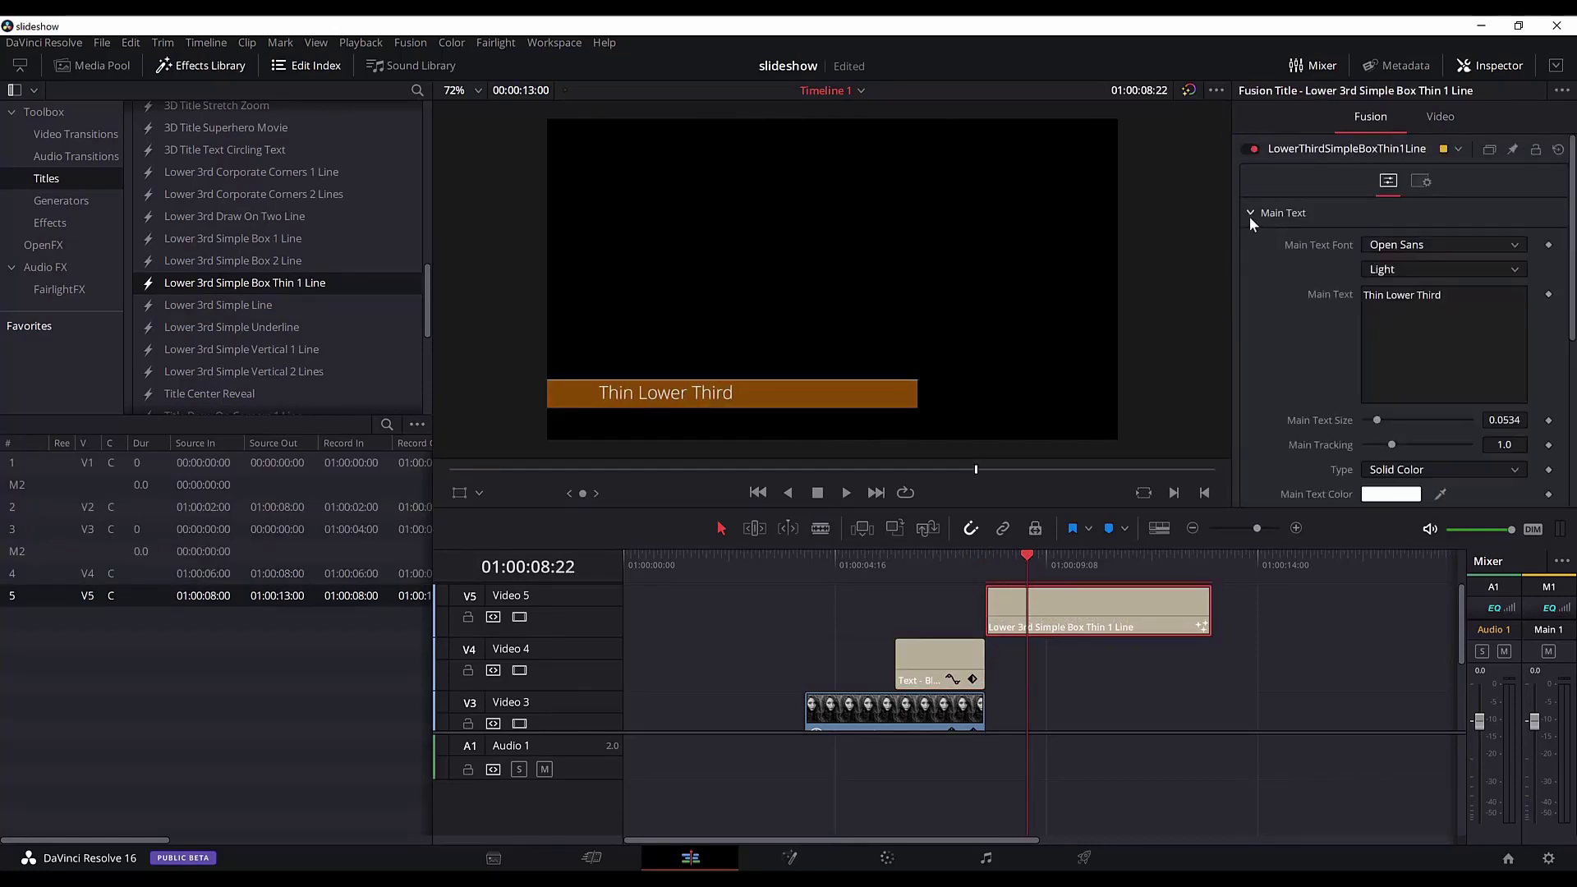
pyautogui.click(1450, 293)
pyautogui.write('Slide Page 1')
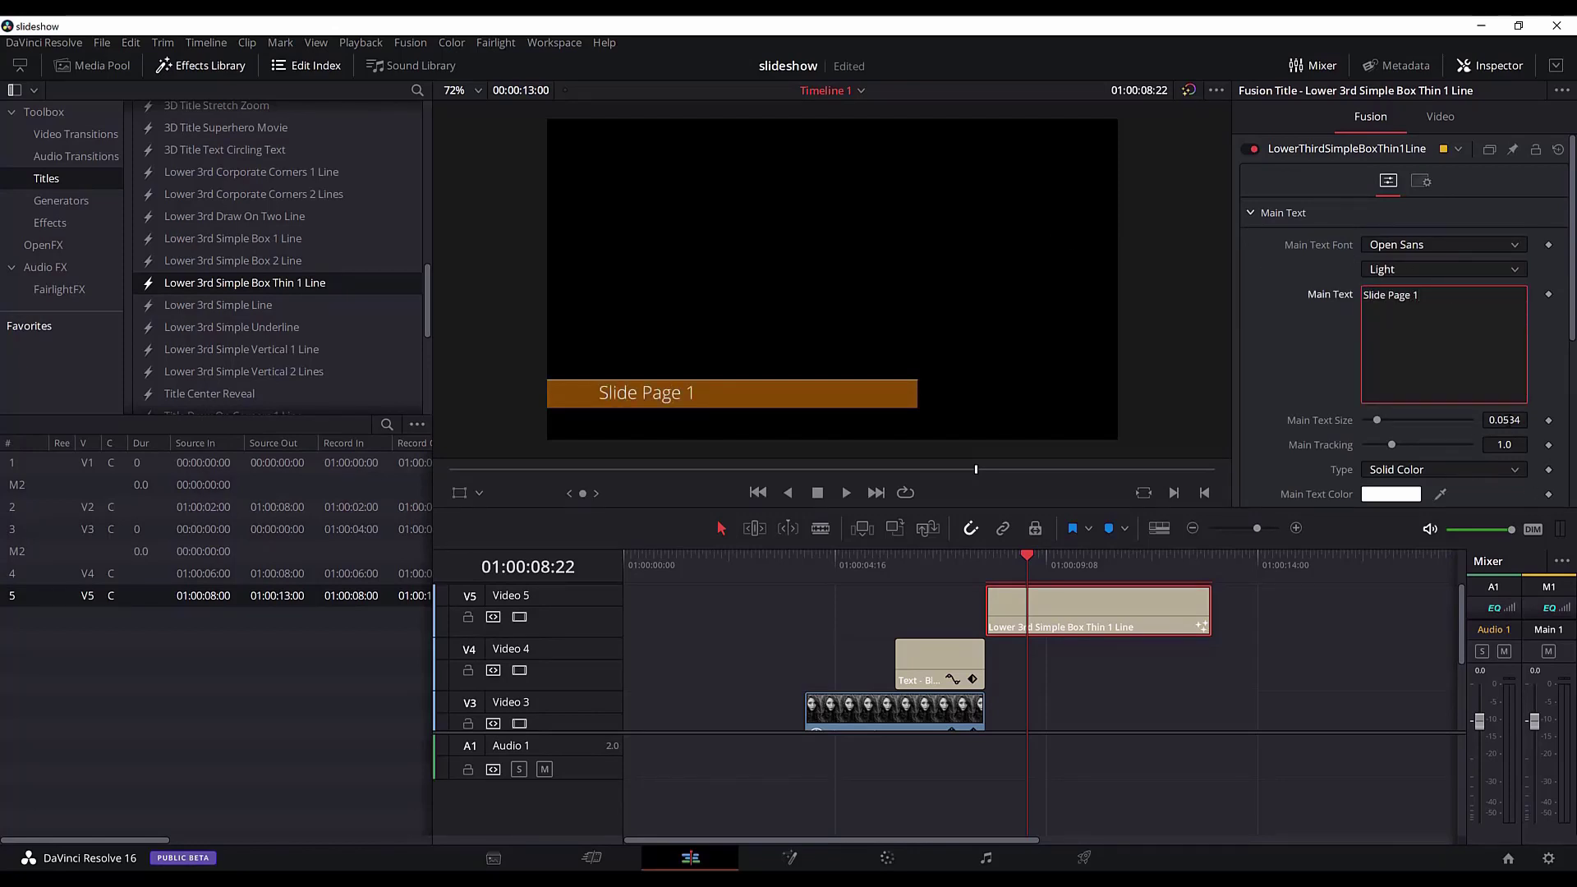
pyautogui.press('Tab')
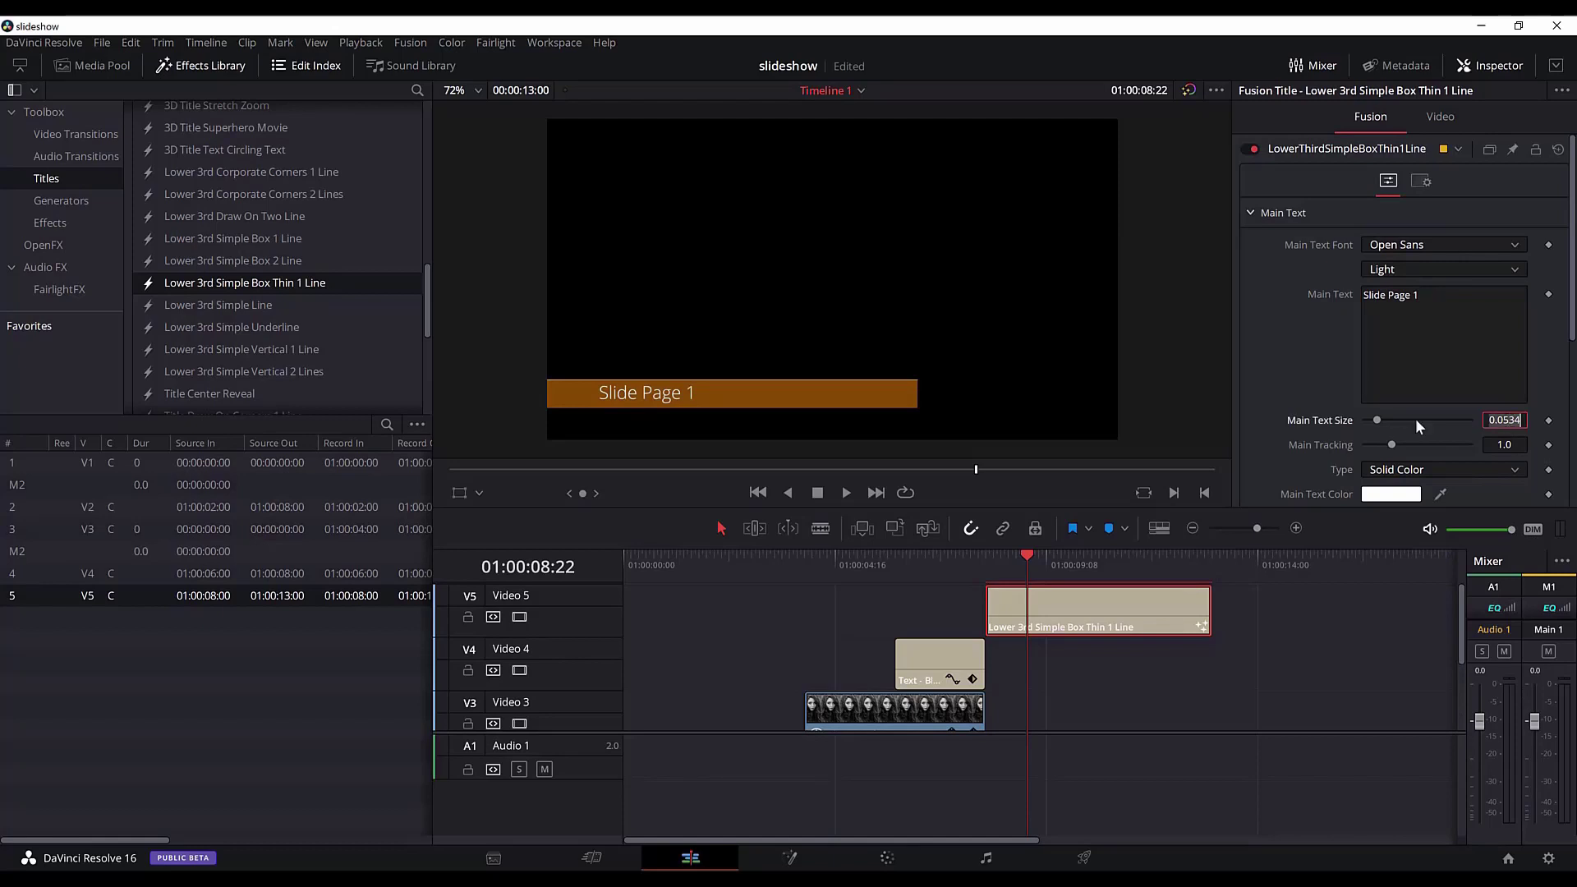
# Set the lower third's main text size to 0.0709 and its font style to Bold, and show the text color options
pyautogui.moveTo(1379, 422); pyautogui.dragTo(1381, 421)
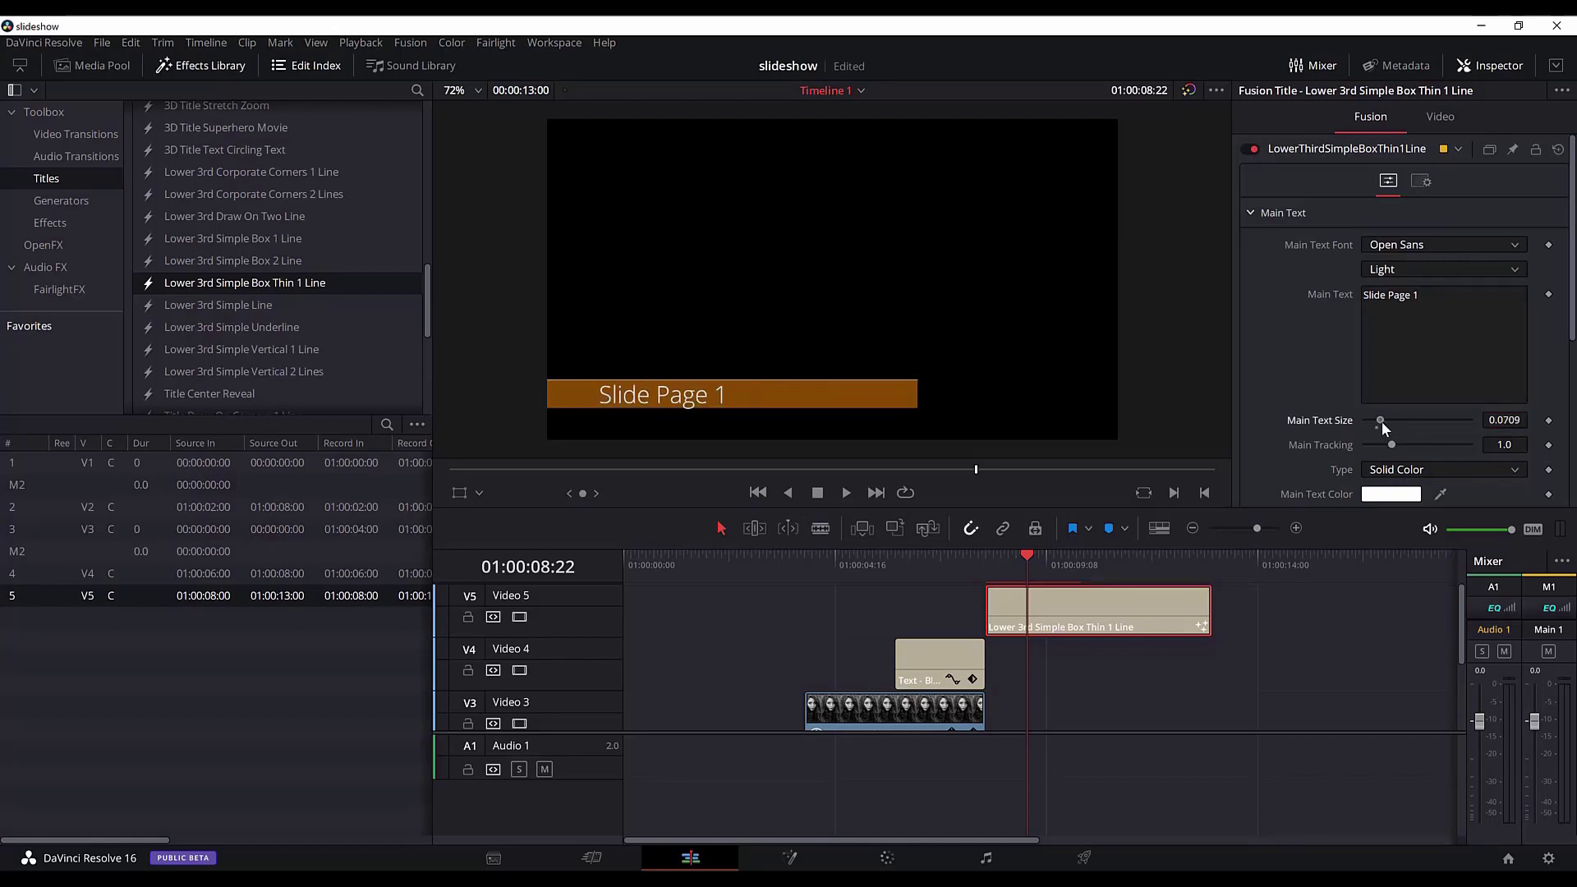
pyautogui.click(1427, 271)
pyautogui.click(1412, 302)
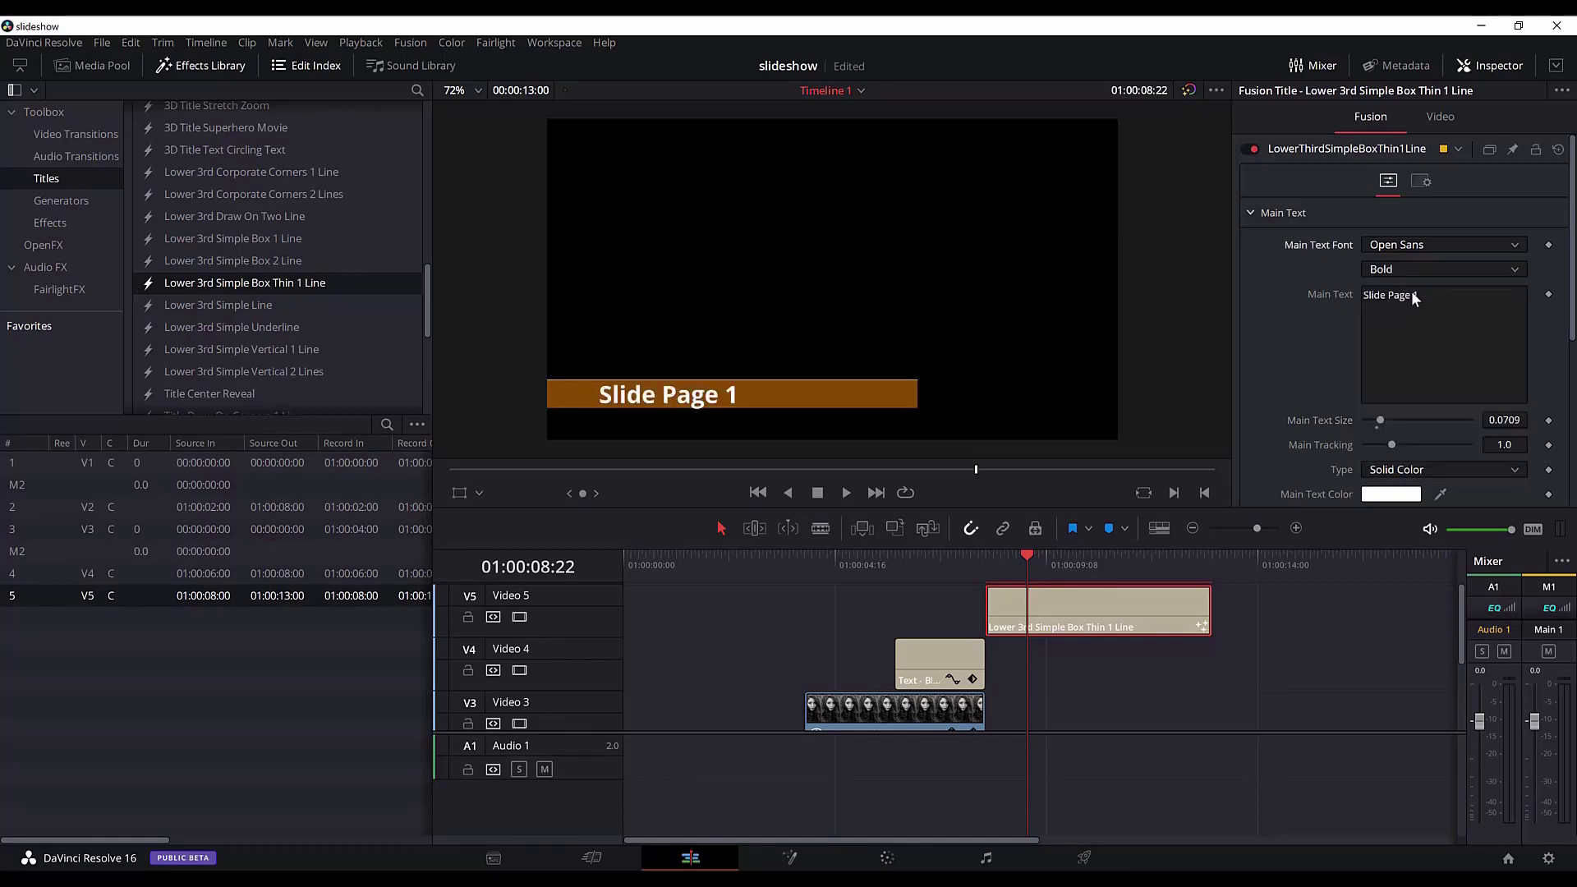
pyautogui.click(1391, 494)
pyautogui.scroll(-5, 1417, 422)
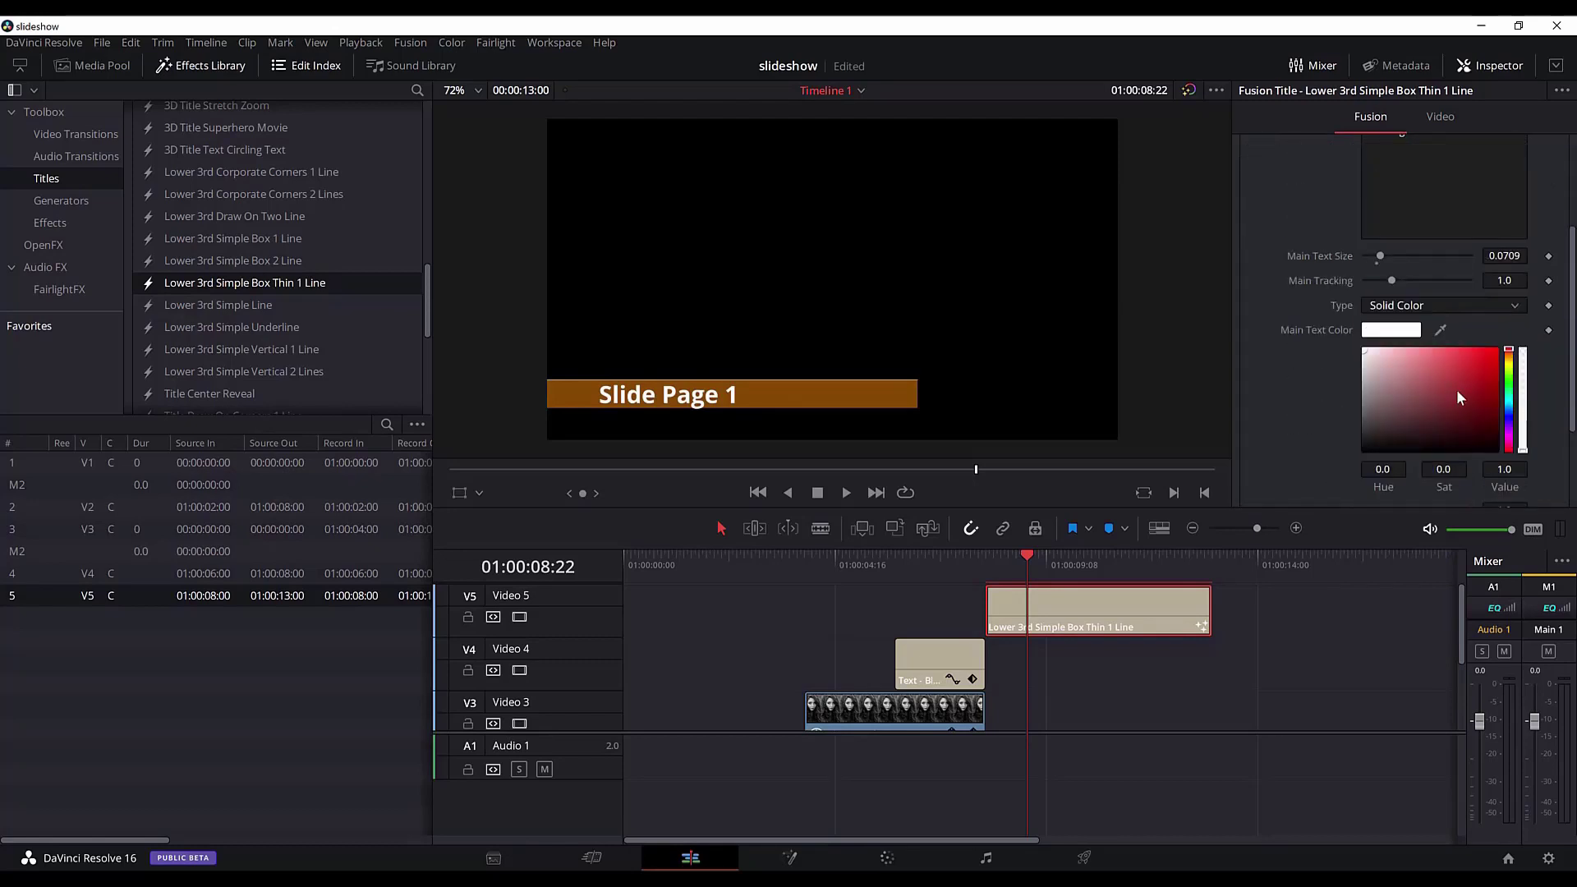
# Change the lower third's background color to black and its background height to 0.157
pyautogui.scroll(-4, 1457, 389)
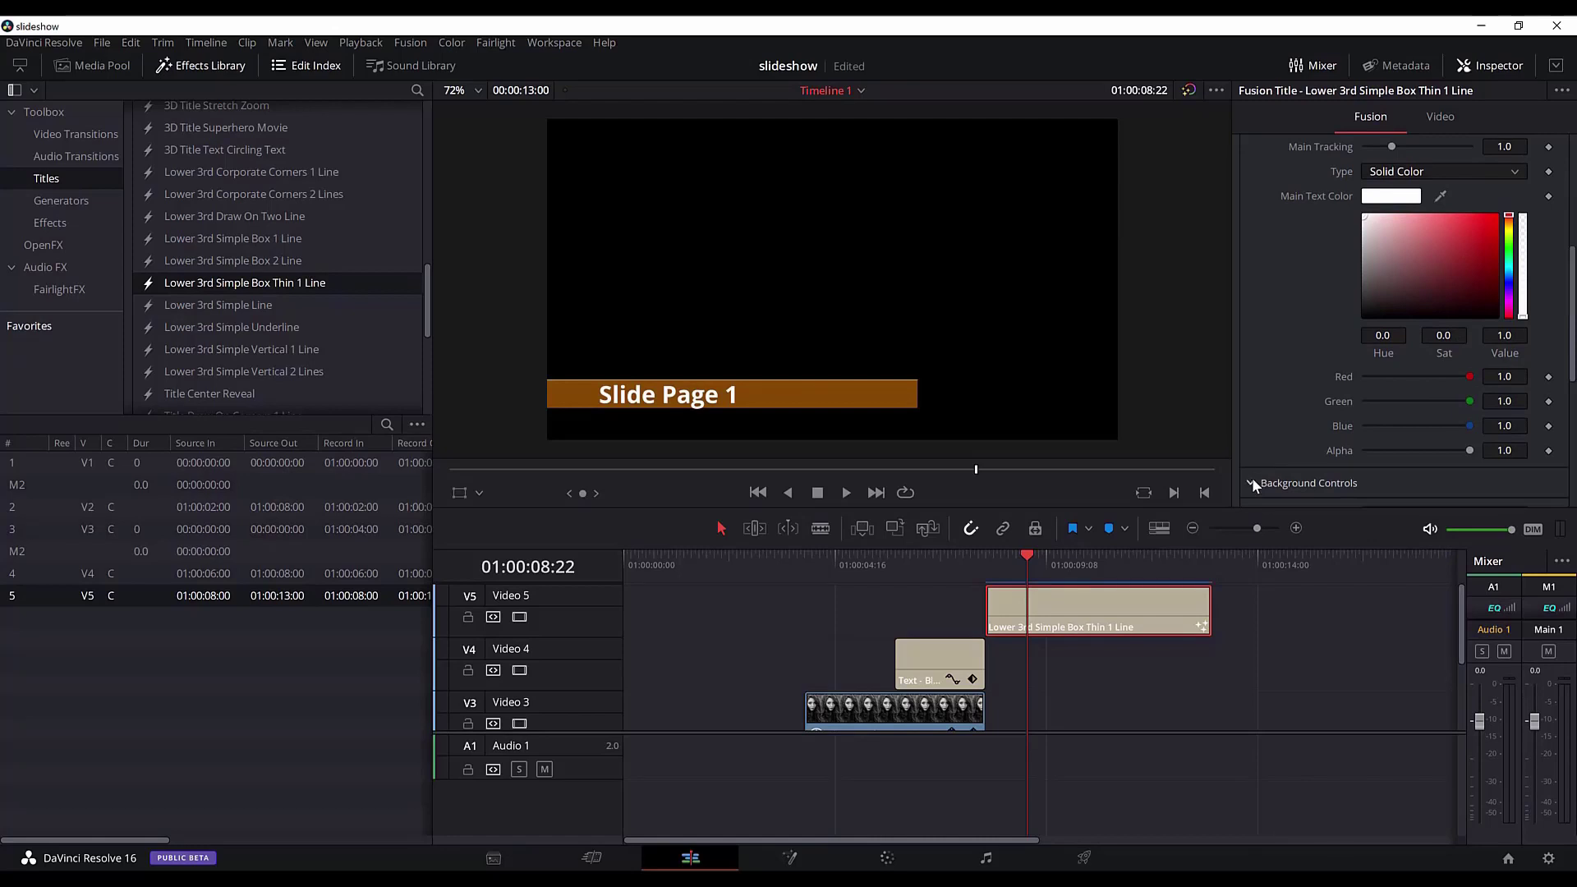
pyautogui.click(1253, 481)
pyautogui.scroll(-8, 1347, 430)
pyautogui.moveTo(1421, 314); pyautogui.dragTo(1339, 330)
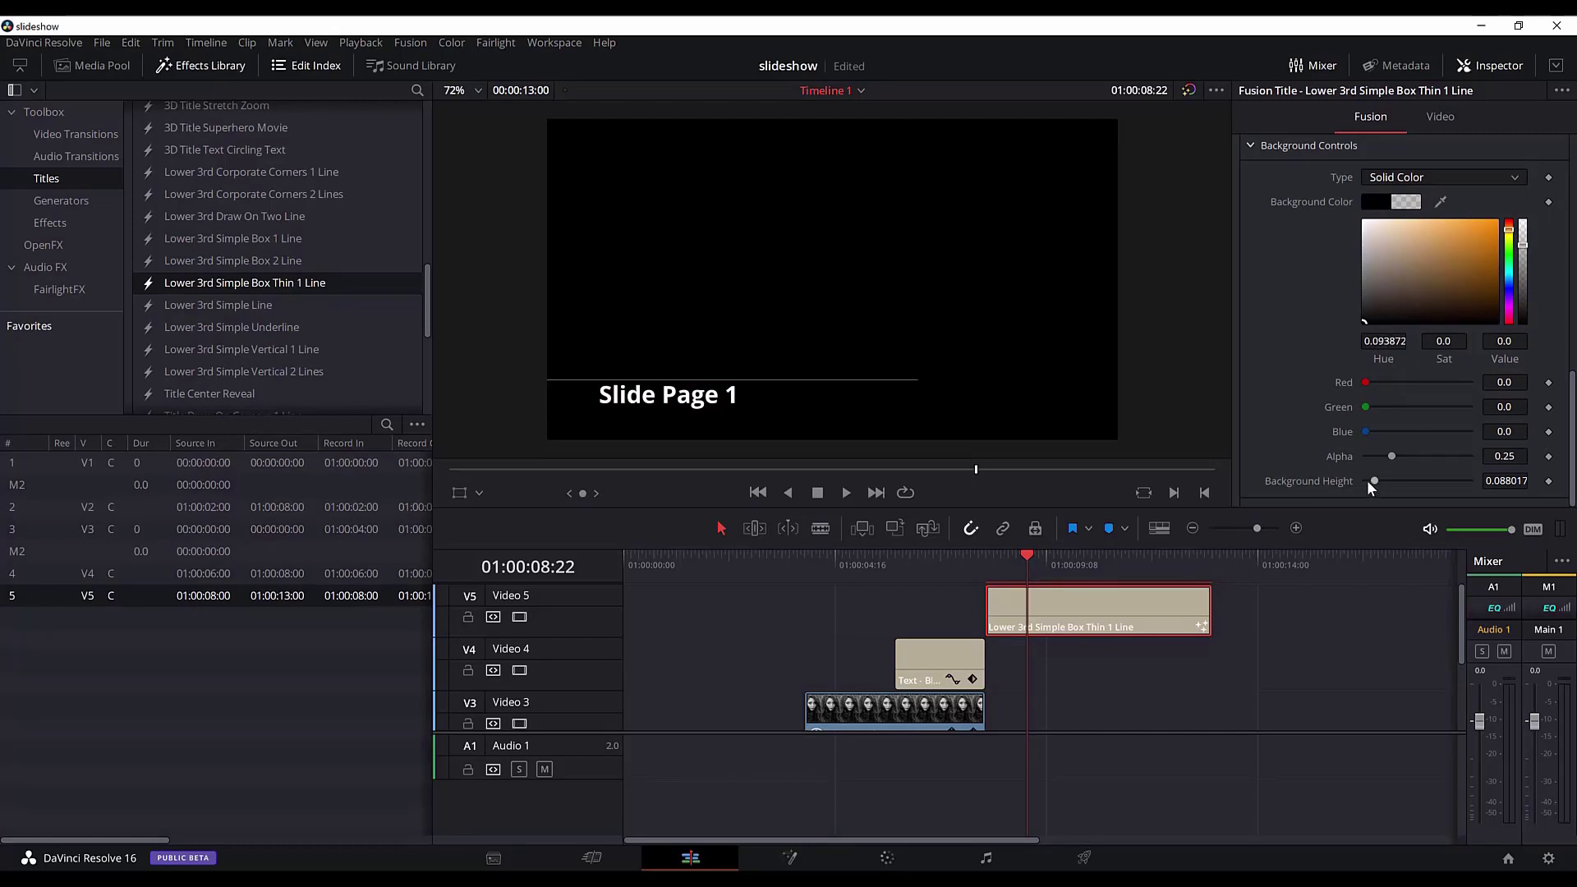
pyautogui.moveTo(1378, 476); pyautogui.dragTo(1387, 478)
# Return the playhead to the start of the timeline and rescale the timeline to show all clips
pyautogui.scroll(-5, 1262, 528)
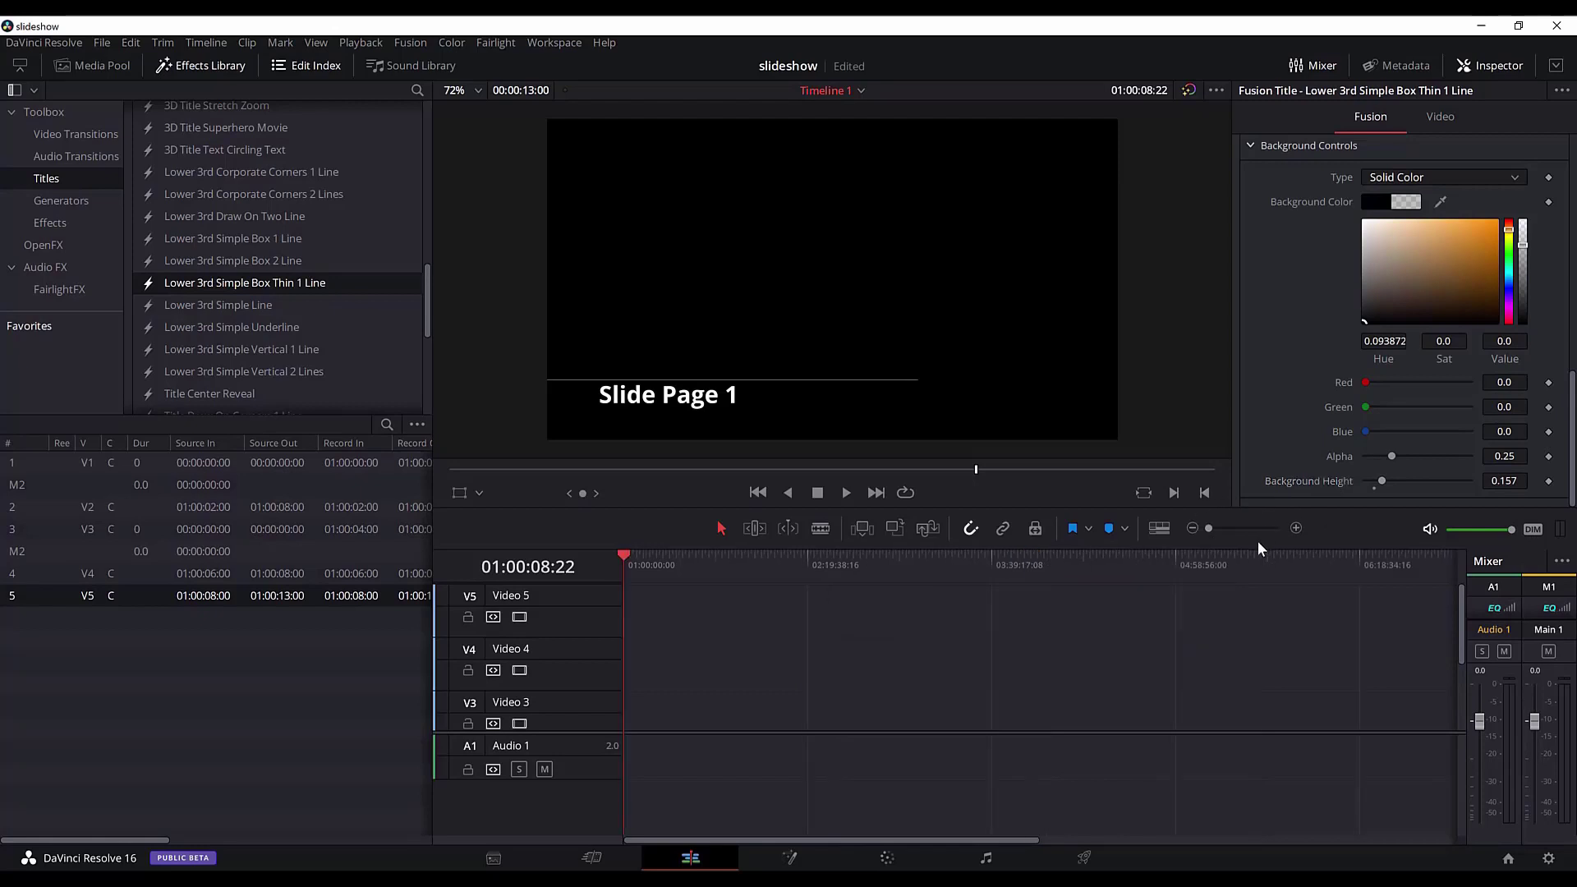
pyautogui.scroll(-4, 850, 649)
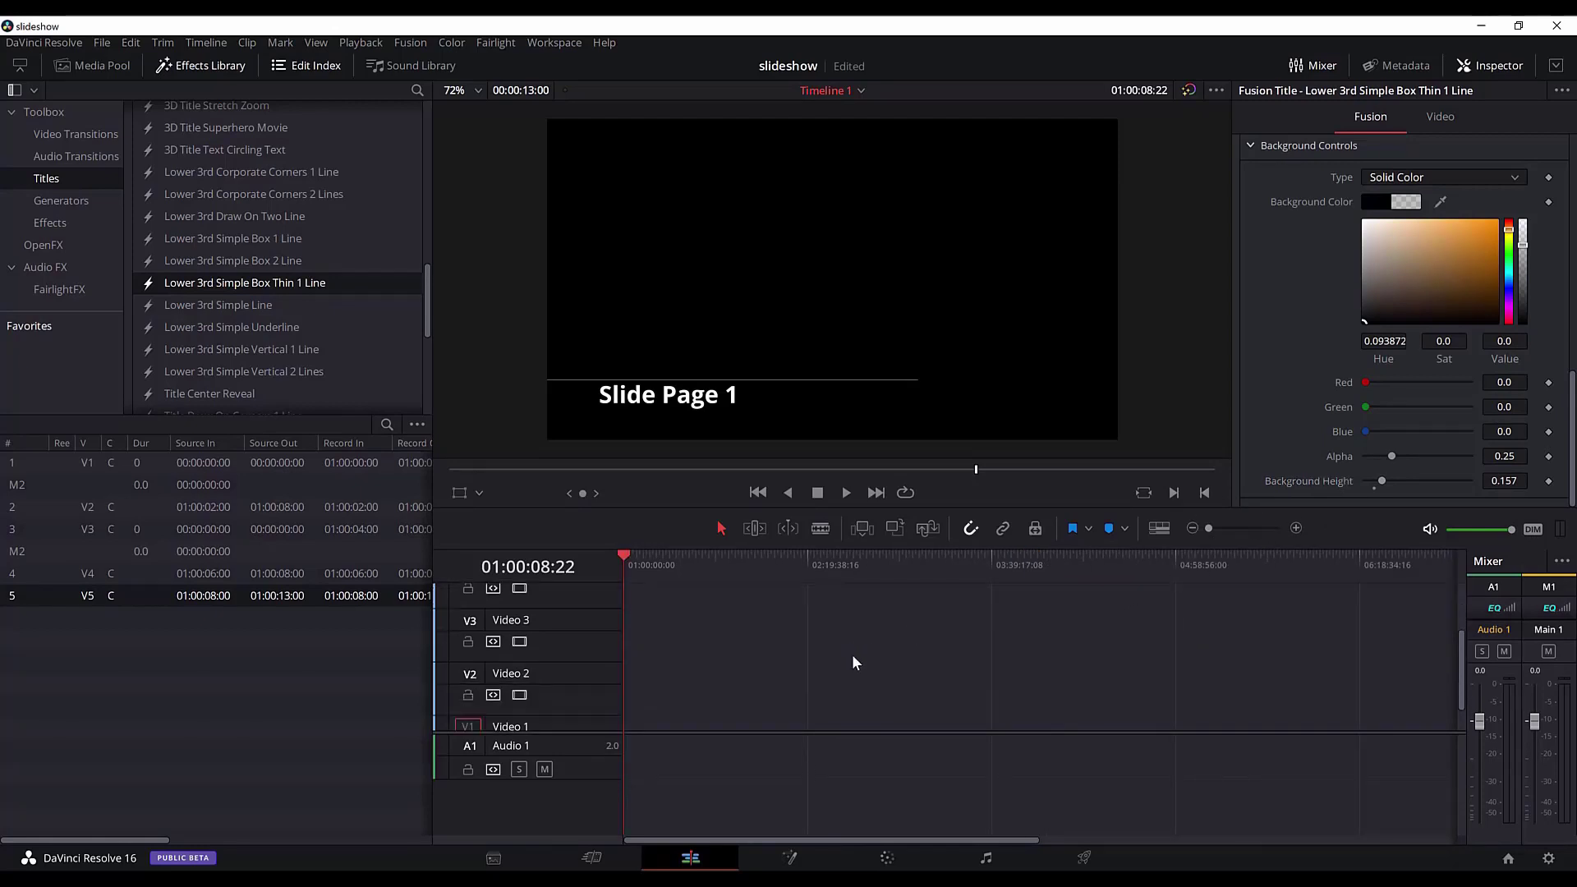
pyautogui.press('Home')
pyautogui.click(1219, 529)
pyautogui.moveTo(1219, 528); pyautogui.dragTo(1259, 535)
pyautogui.scroll(1, 1097, 606)
pyautogui.scroll(-1, 1136, 621)
pyautogui.scroll(1, 1116, 643)
pyautogui.click(1084, 648)
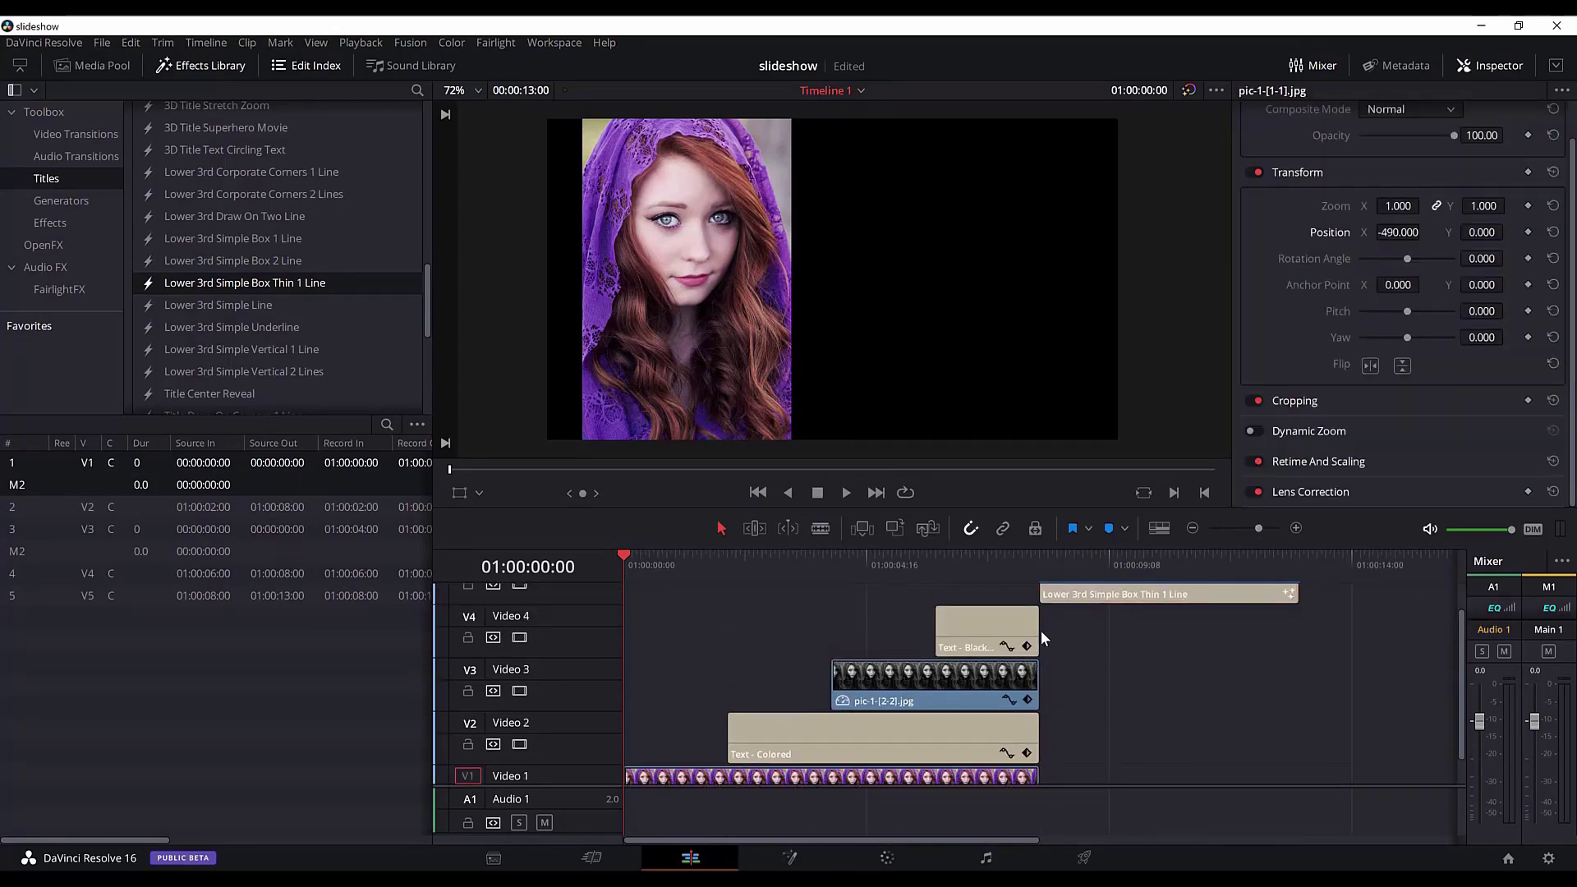
# Change the duration of the lower third title on Video 5 to 4 seconds and deselect the clip
pyautogui.moveTo(1040, 632)
pyautogui.mouseDown()
pyautogui.moveTo(1296, 632)
pyautogui.moveTo(1038, 630)
pyautogui.mouseUp()
pyautogui.scroll(1, 1138, 635)
pyautogui.rightClick(1176, 623)
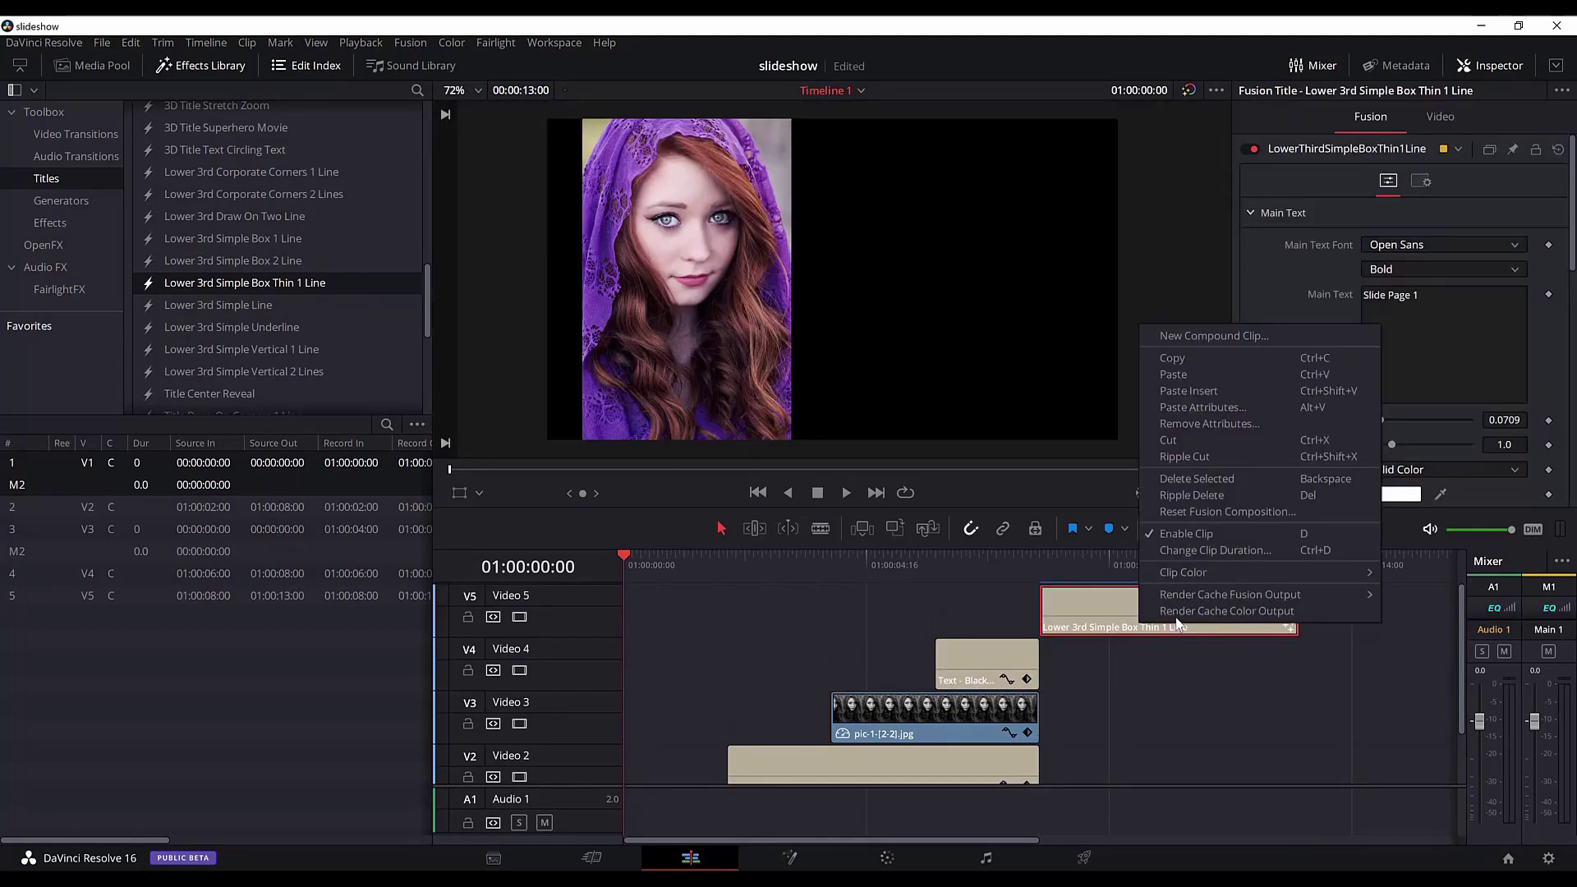
pyautogui.click(1233, 549)
pyautogui.click(1226, 500)
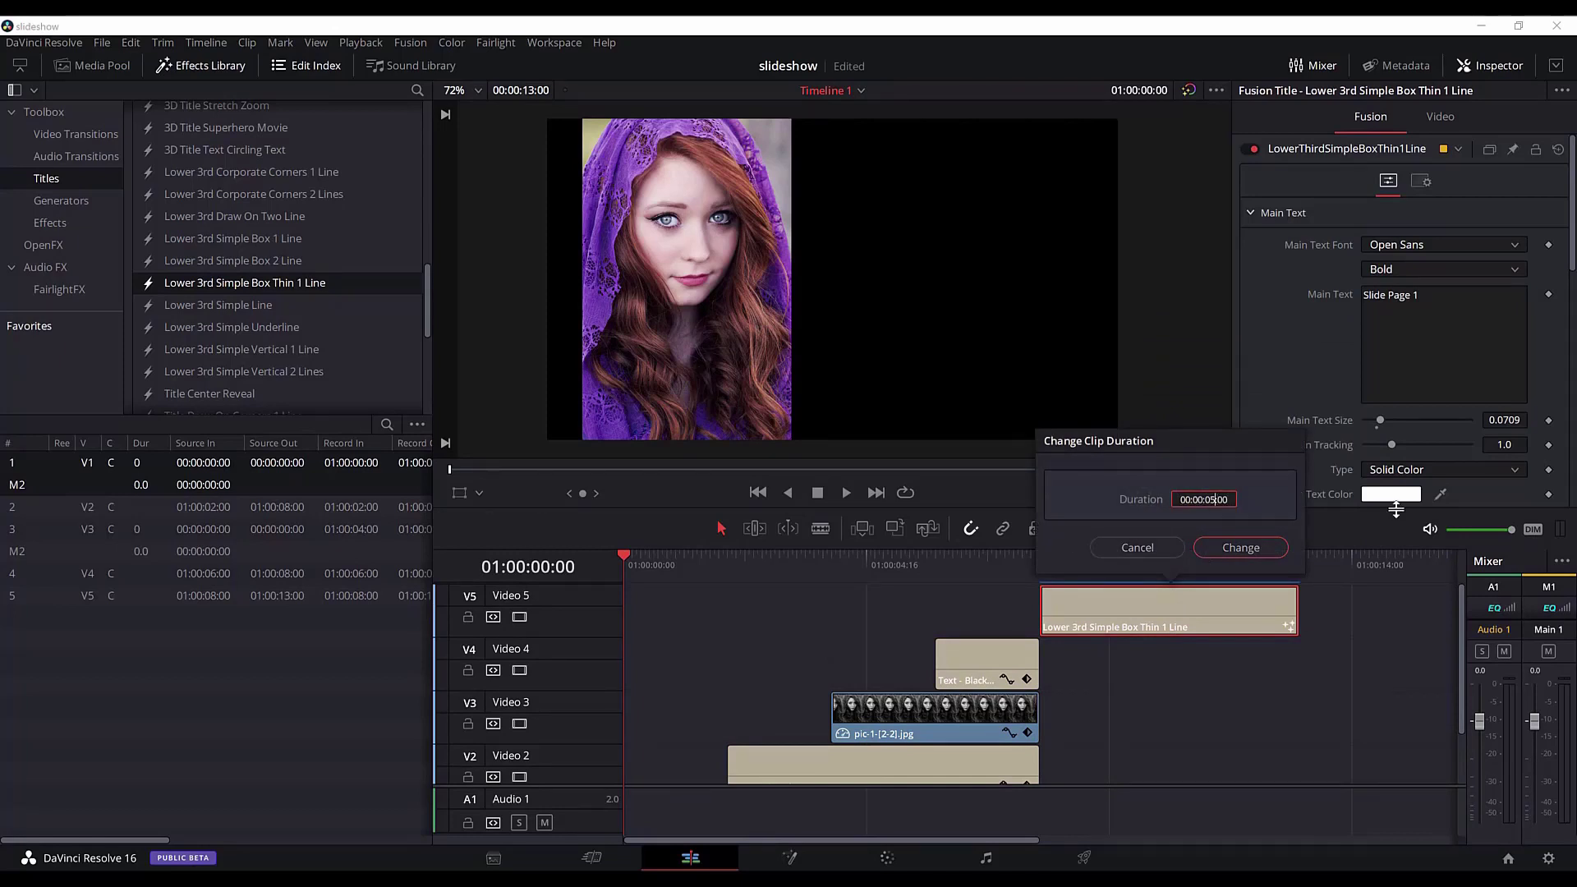
pyautogui.press('BackSpace')
pyautogui.write('4')
pyautogui.press('Return')
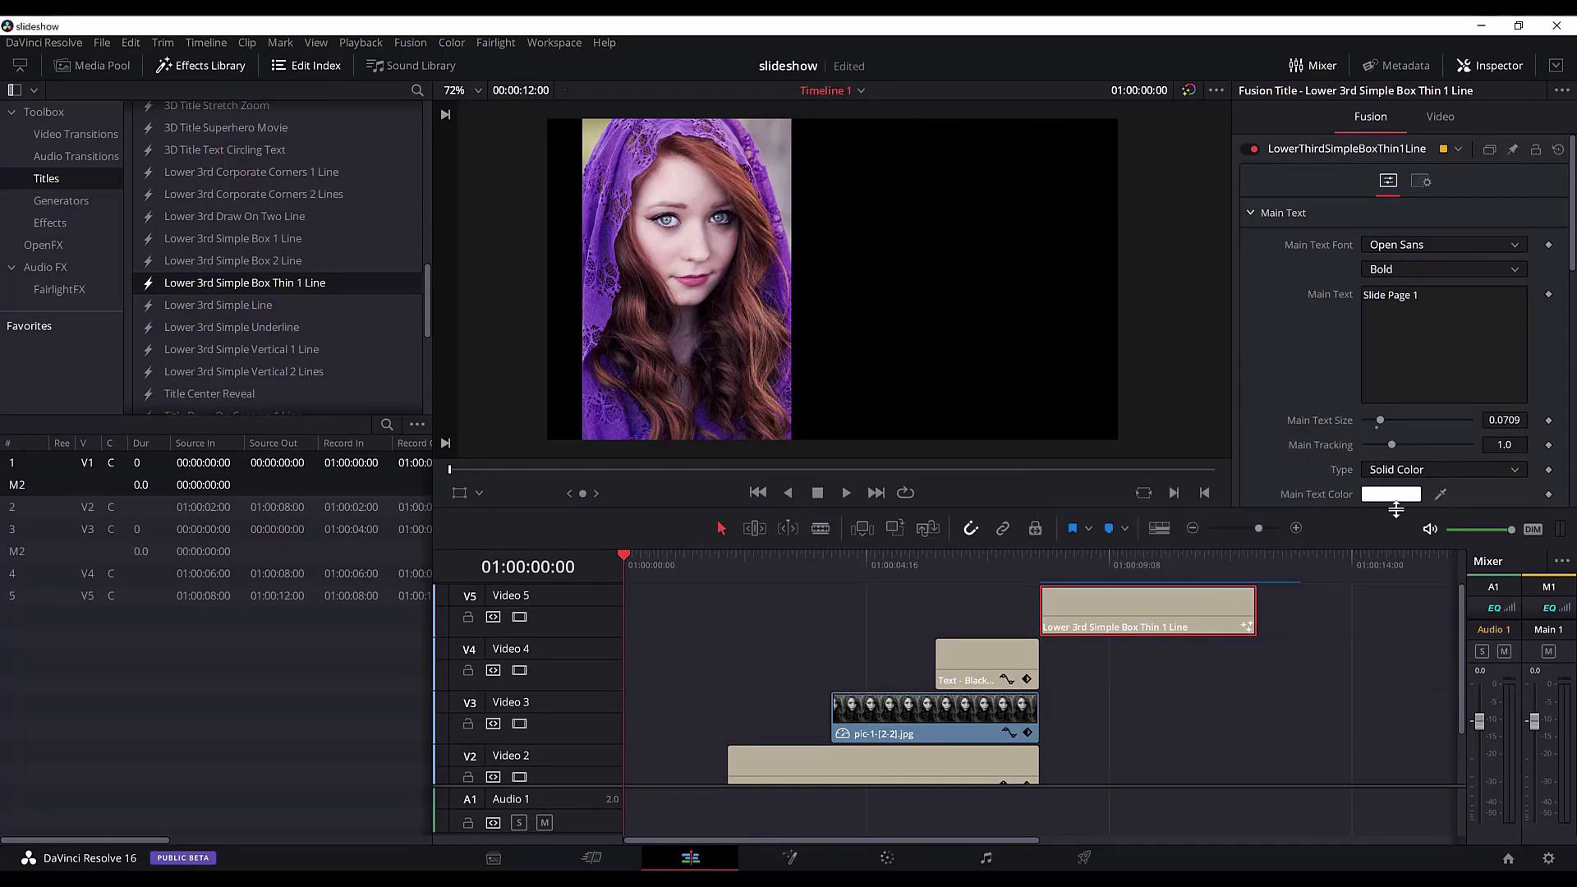
pyautogui.click(1178, 659)
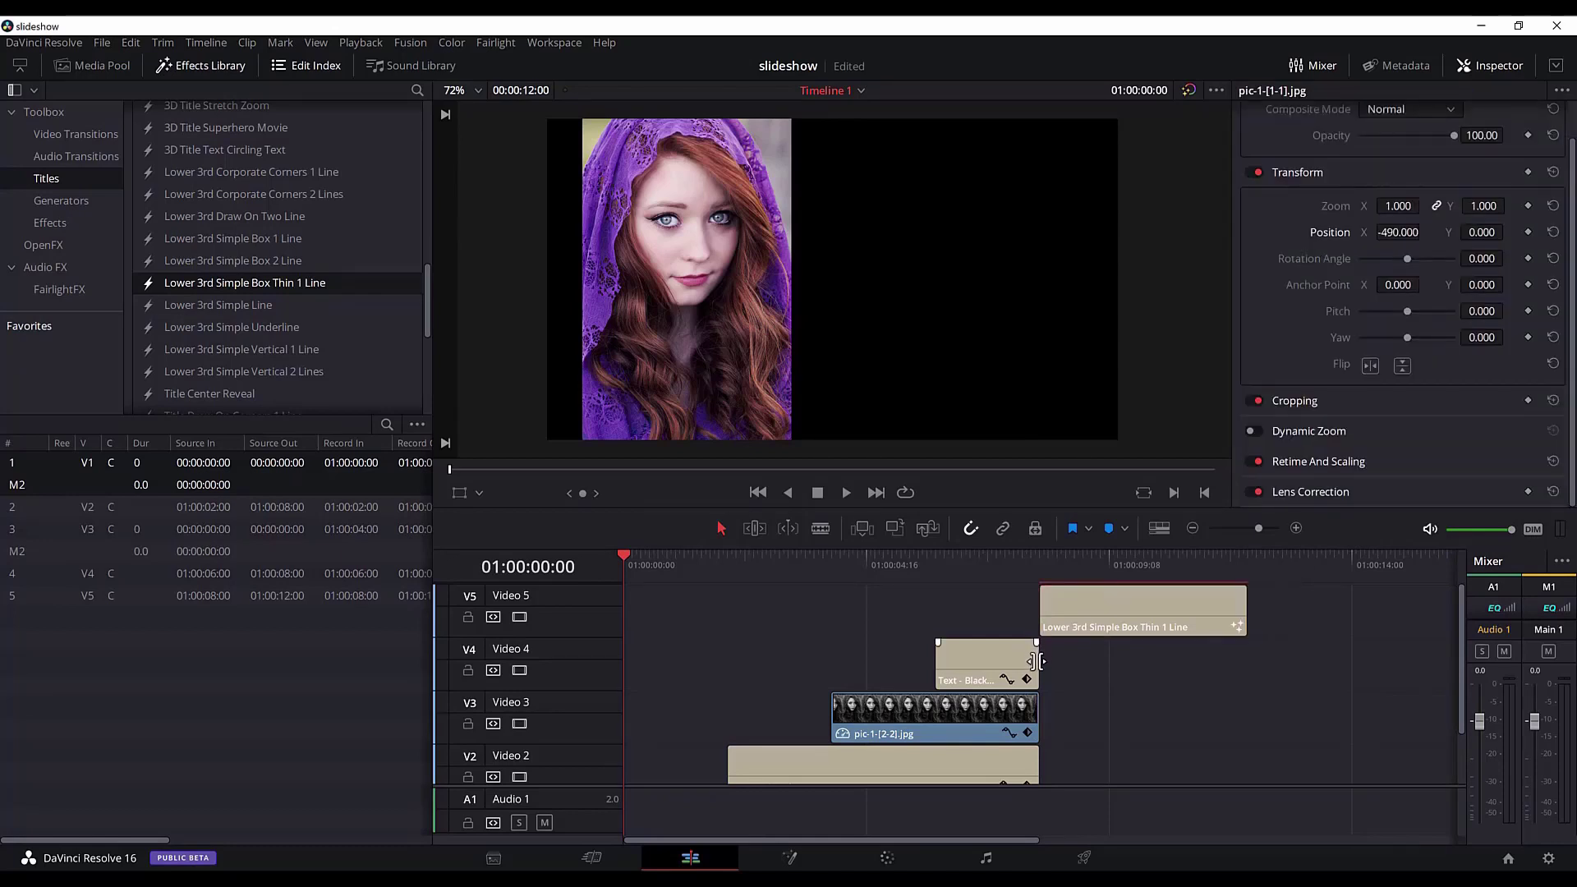
# Extend the "Black&White" title, pic-1-[2-2].jpg, the "Colored" title and pic-1-[1-1].jpg to the lower third's end at 01:00:12:00
pyautogui.moveTo(1036, 662); pyautogui.dragTo(1248, 662)
pyautogui.scroll(-1, 1166, 693)
pyautogui.moveTo(1040, 683); pyautogui.dragTo(1248, 683)
pyautogui.scroll(-1, 1179, 714)
pyautogui.click(1035, 702)
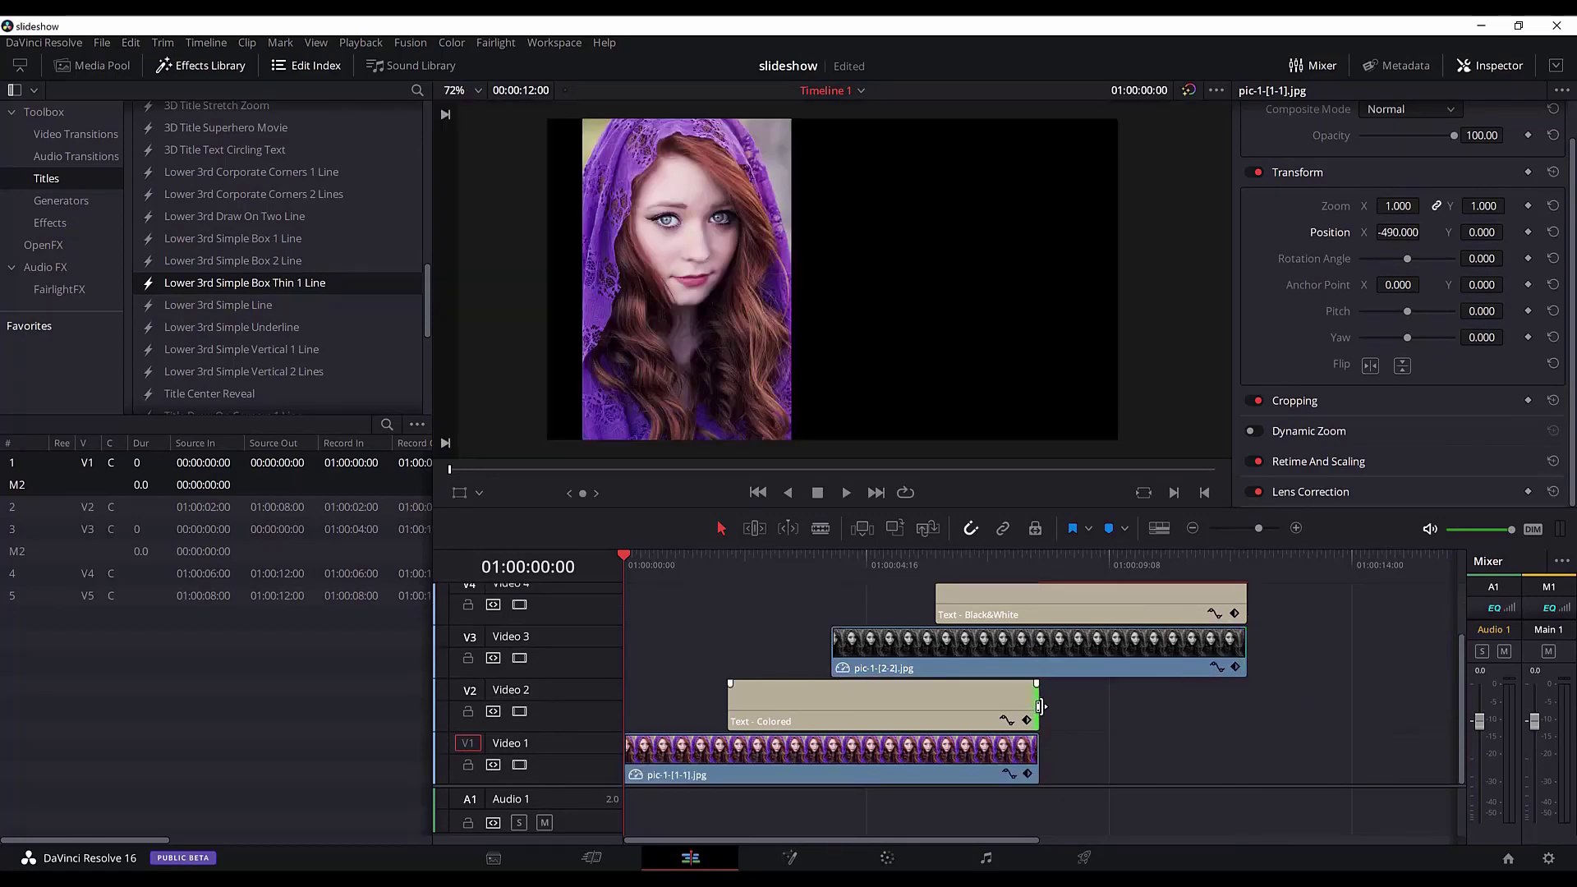
pyautogui.moveTo(1035, 703); pyautogui.dragTo(1246, 702)
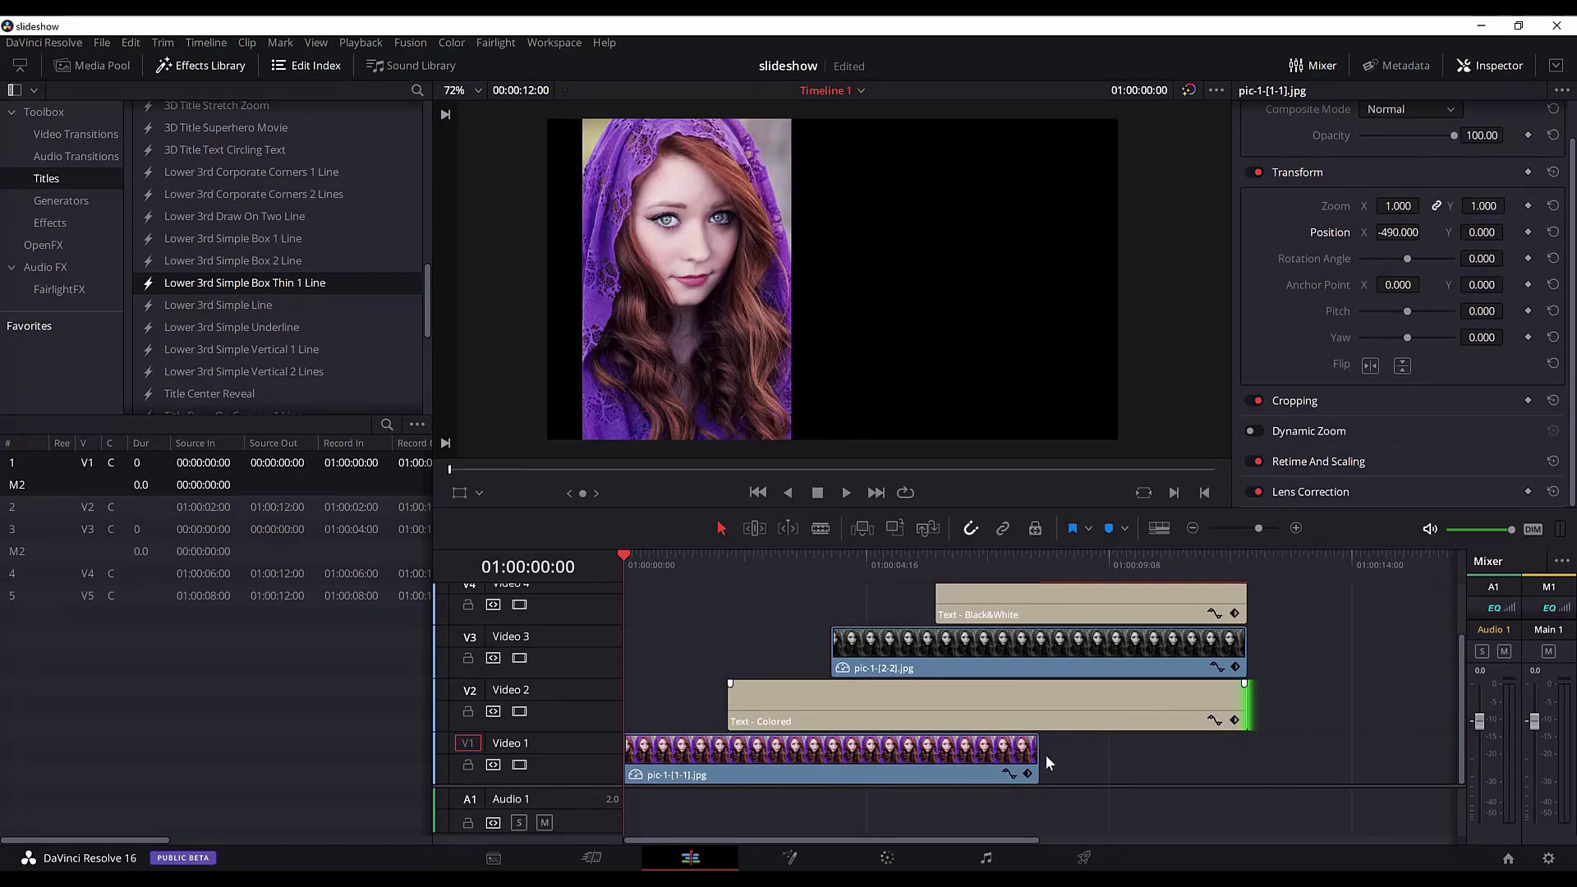
pyautogui.moveTo(1037, 756); pyautogui.dragTo(1246, 756)
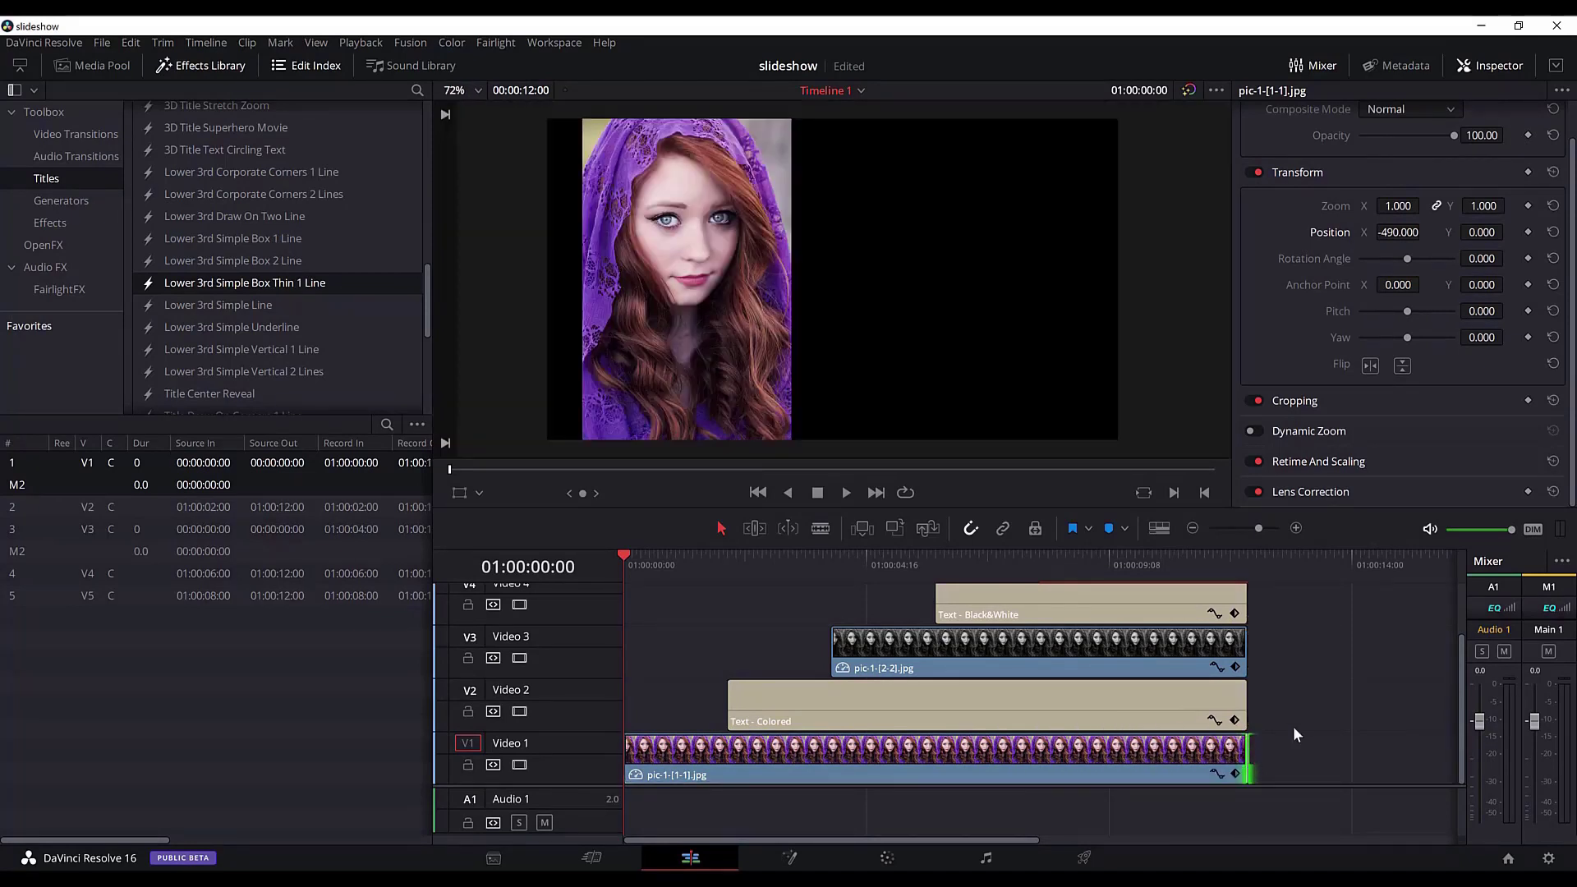
# Add a new video track above the track holding the lower third
pyautogui.rightClick(574, 784)
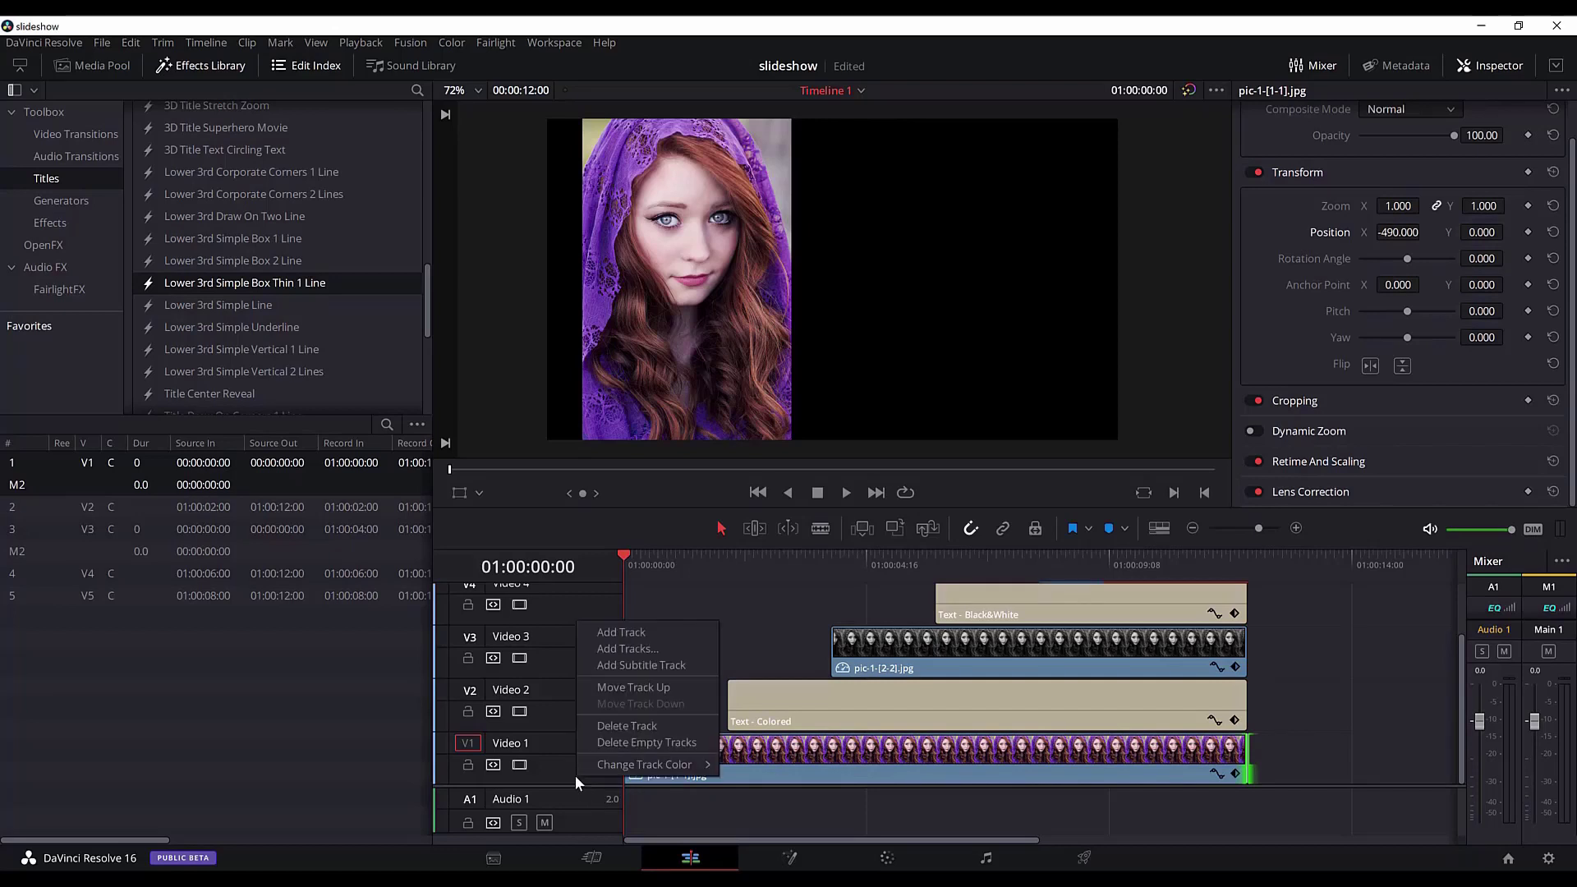
pyautogui.click(628, 632)
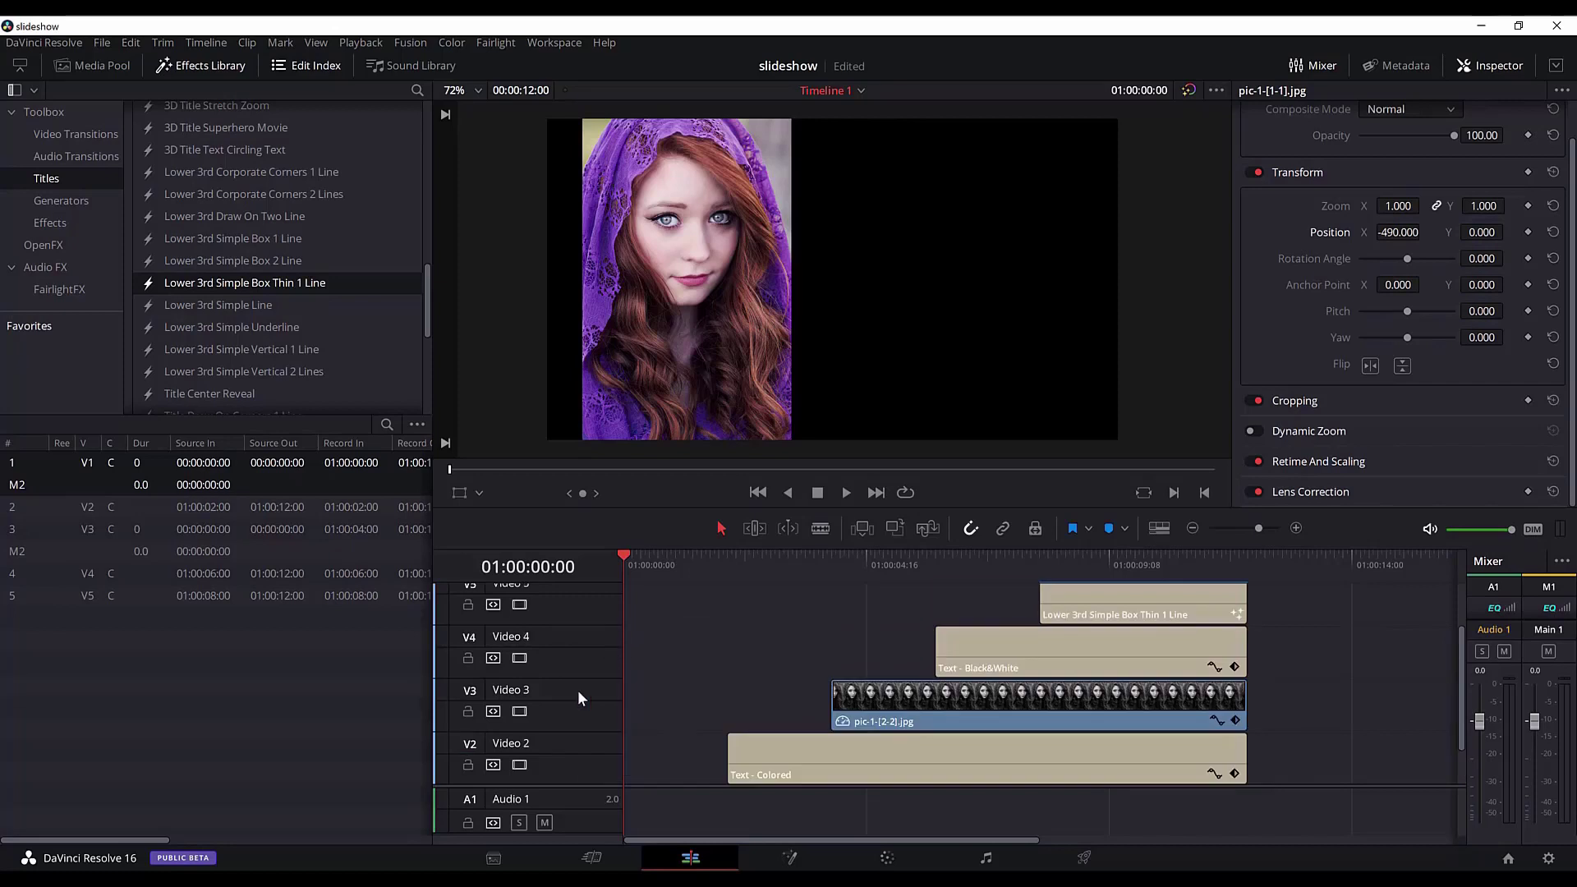
pyautogui.scroll(3, 600, 723)
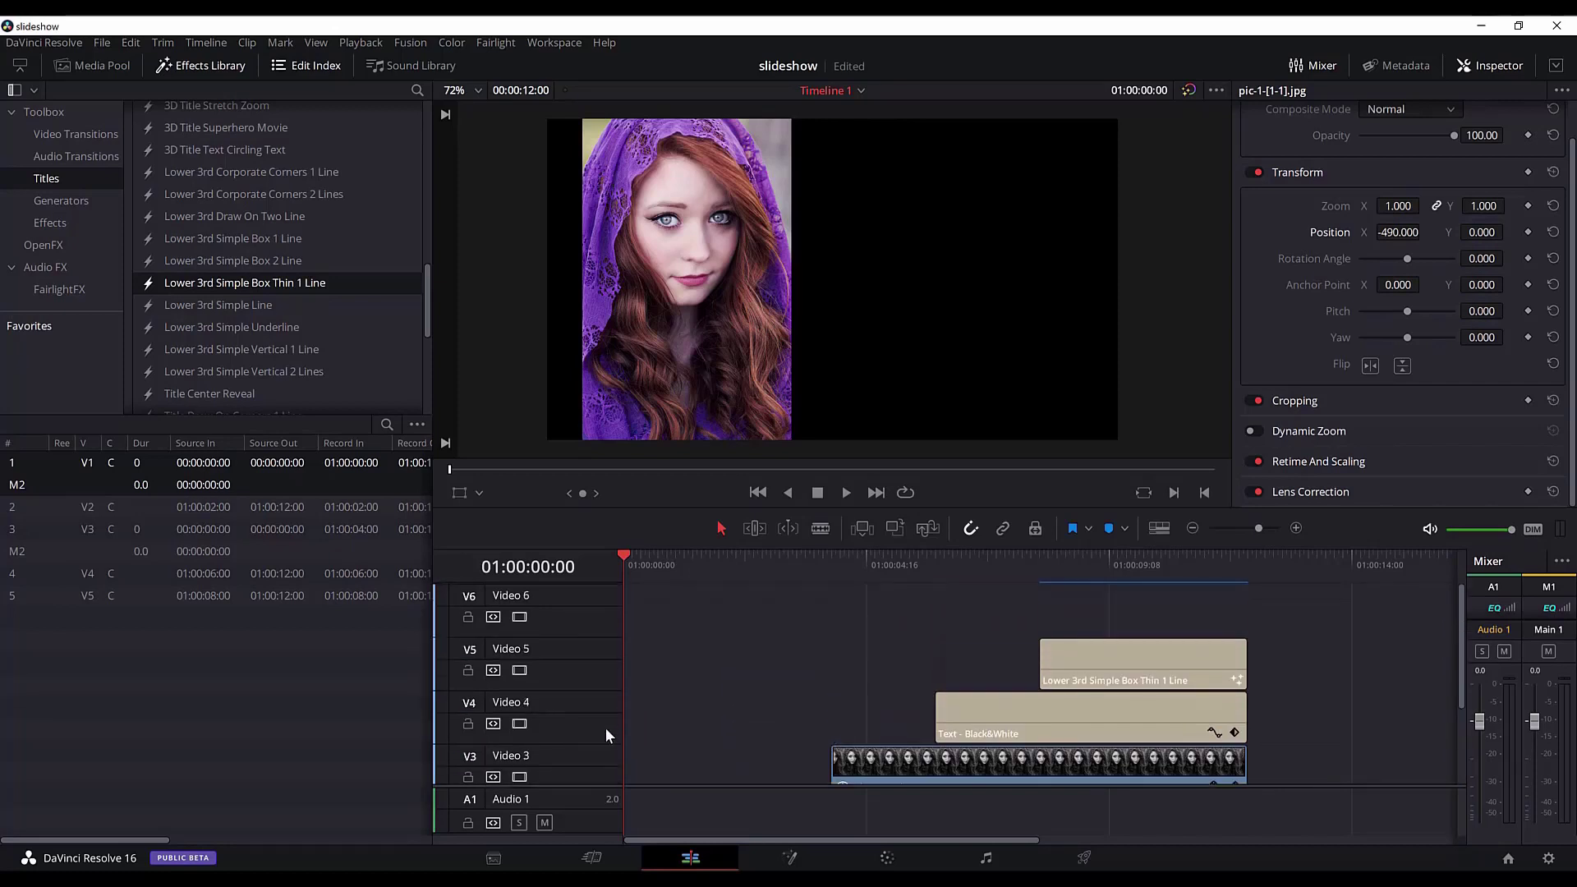
# Move the empty Video 6 track down beneath the lower third and the "Black&White" title, to Video 4
pyautogui.rightClick(556, 598)
pyautogui.click(616, 687)
pyautogui.rightClick(608, 649)
pyautogui.click(625, 721)
pyautogui.rightClick(624, 698)
pyautogui.click(643, 761)
pyautogui.scroll(-1, 587, 690)
pyautogui.rightClick(586, 690)
pyautogui.click(616, 721)
pyautogui.rightClick(608, 732)
pyautogui.click(632, 764)
pyautogui.scroll(-2, 583, 644)
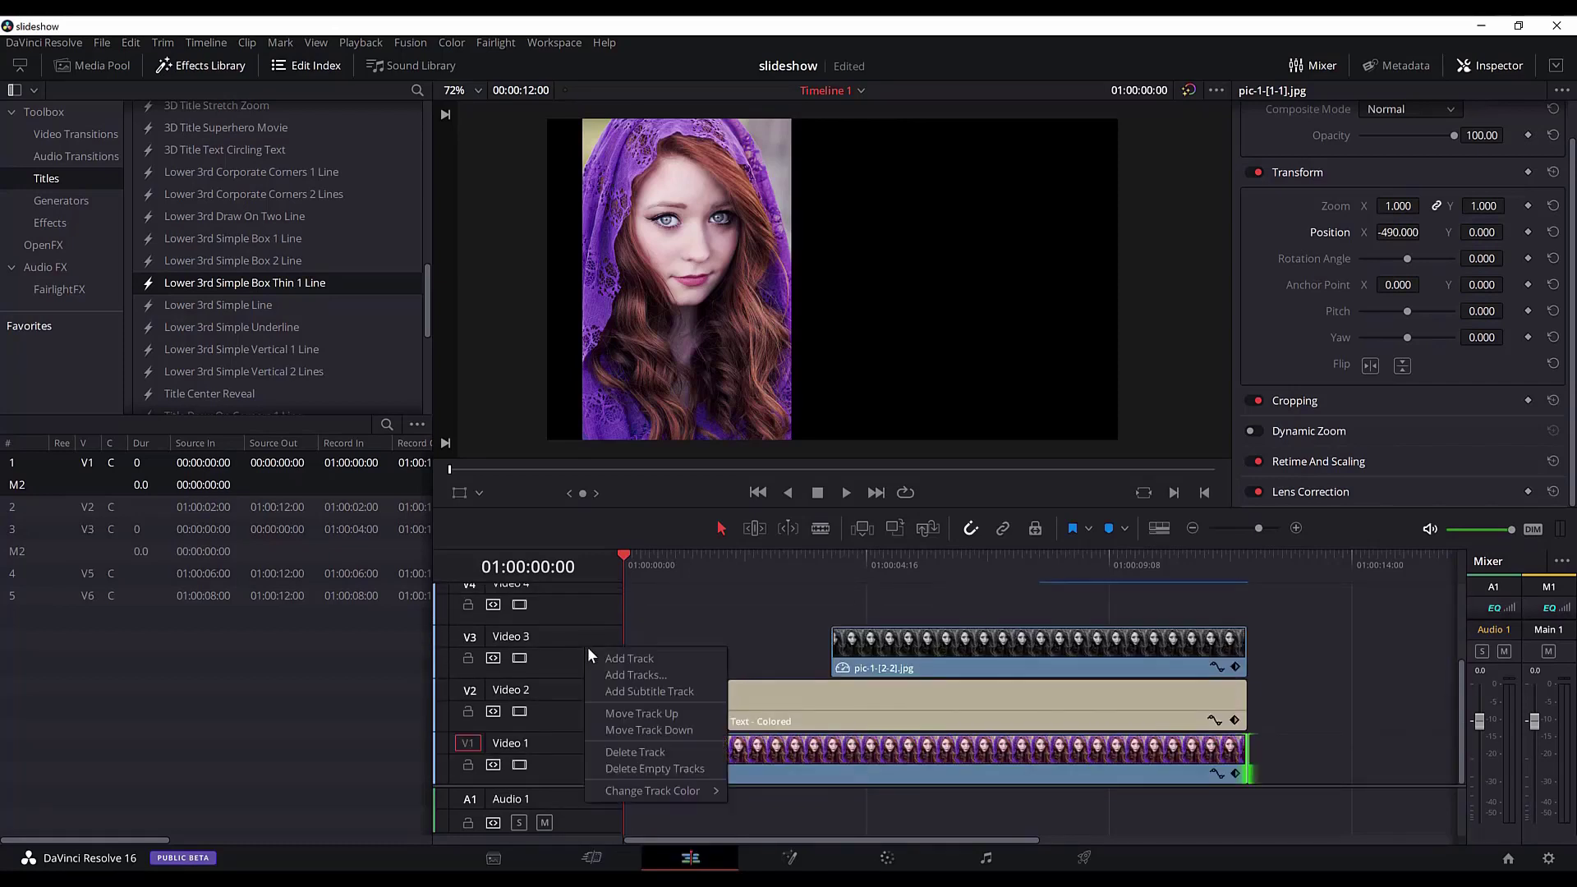
# Continue moving the empty track down beneath pic-1-[1-1].jpg so that it occupies Video 1
pyautogui.rightClick(583, 644)
pyautogui.click(616, 677)
pyautogui.rightClick(570, 664)
pyautogui.click(624, 711)
pyautogui.click(92, 65)
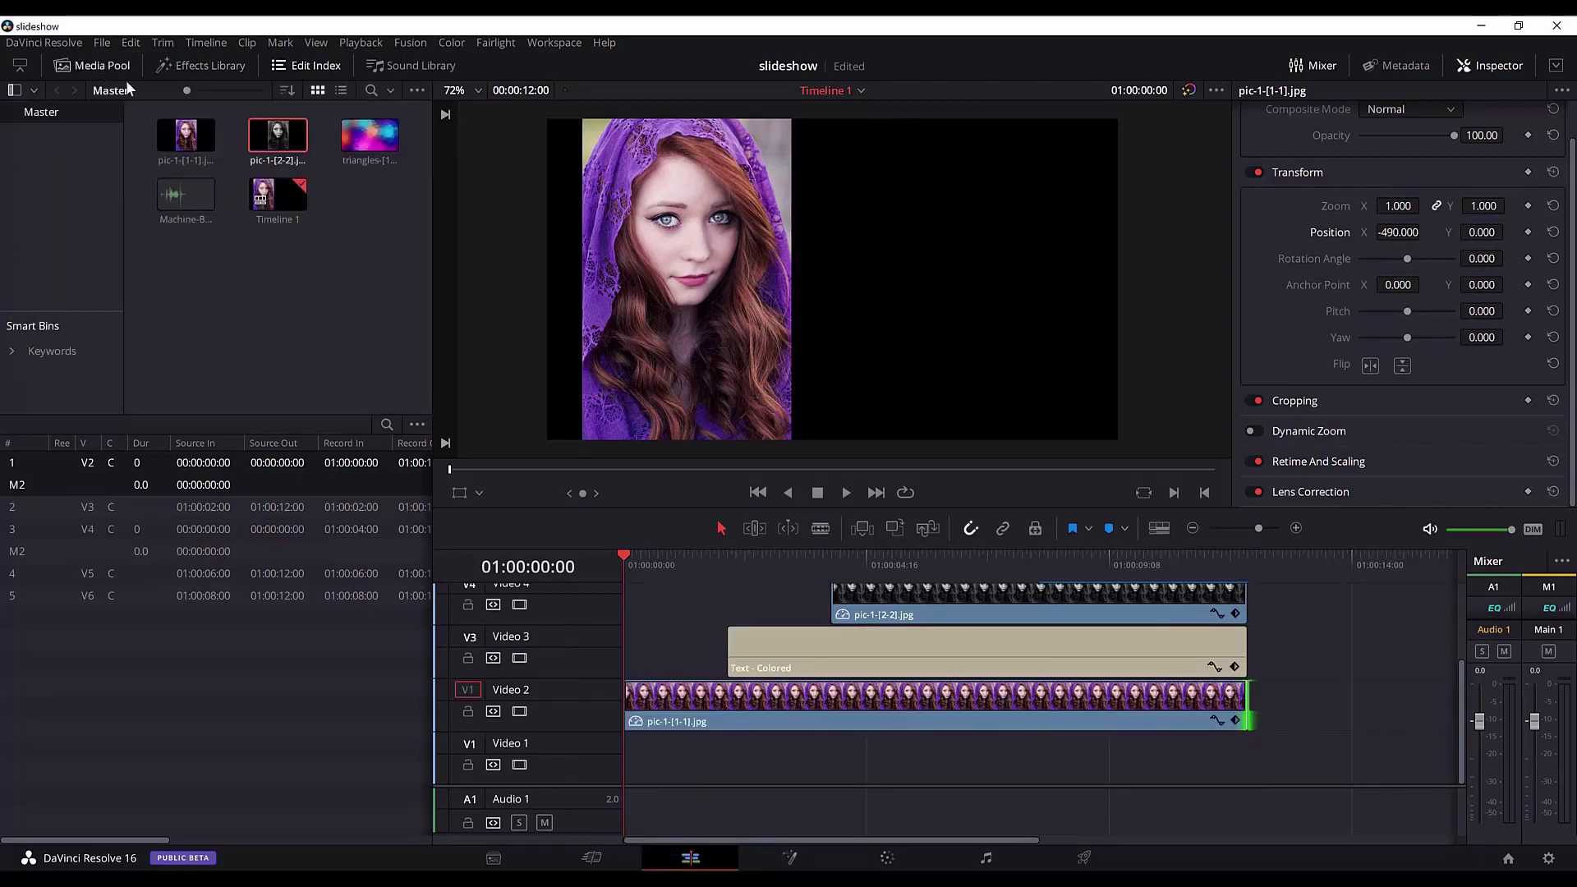
pyautogui.moveTo(370, 135); pyautogui.dragTo(649, 763)
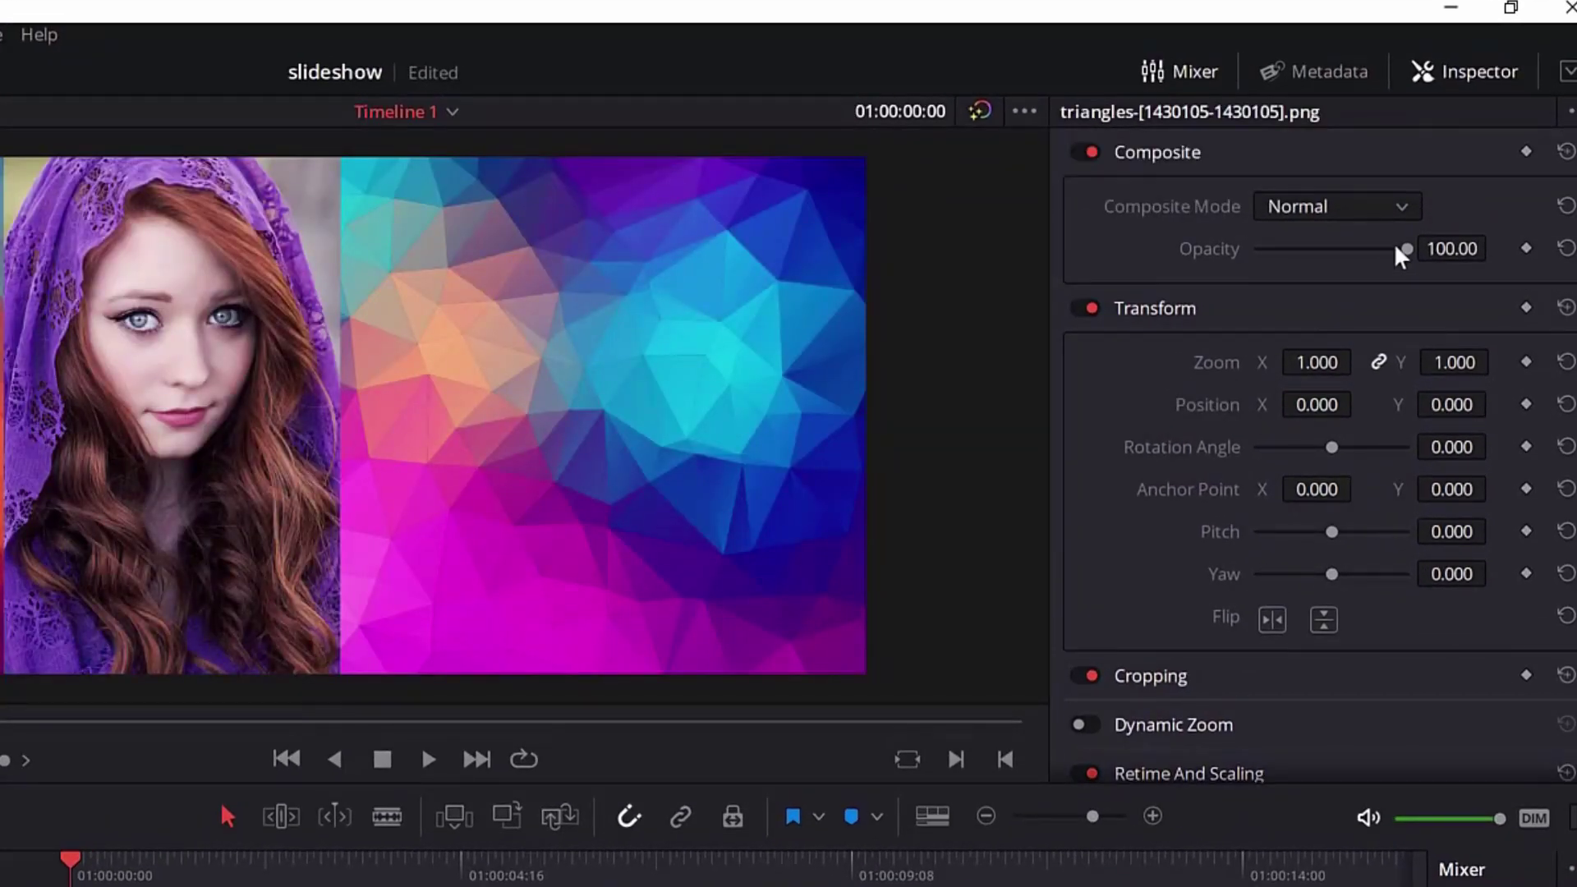
pyautogui.moveTo(1403, 248); pyautogui.dragTo(1286, 263)
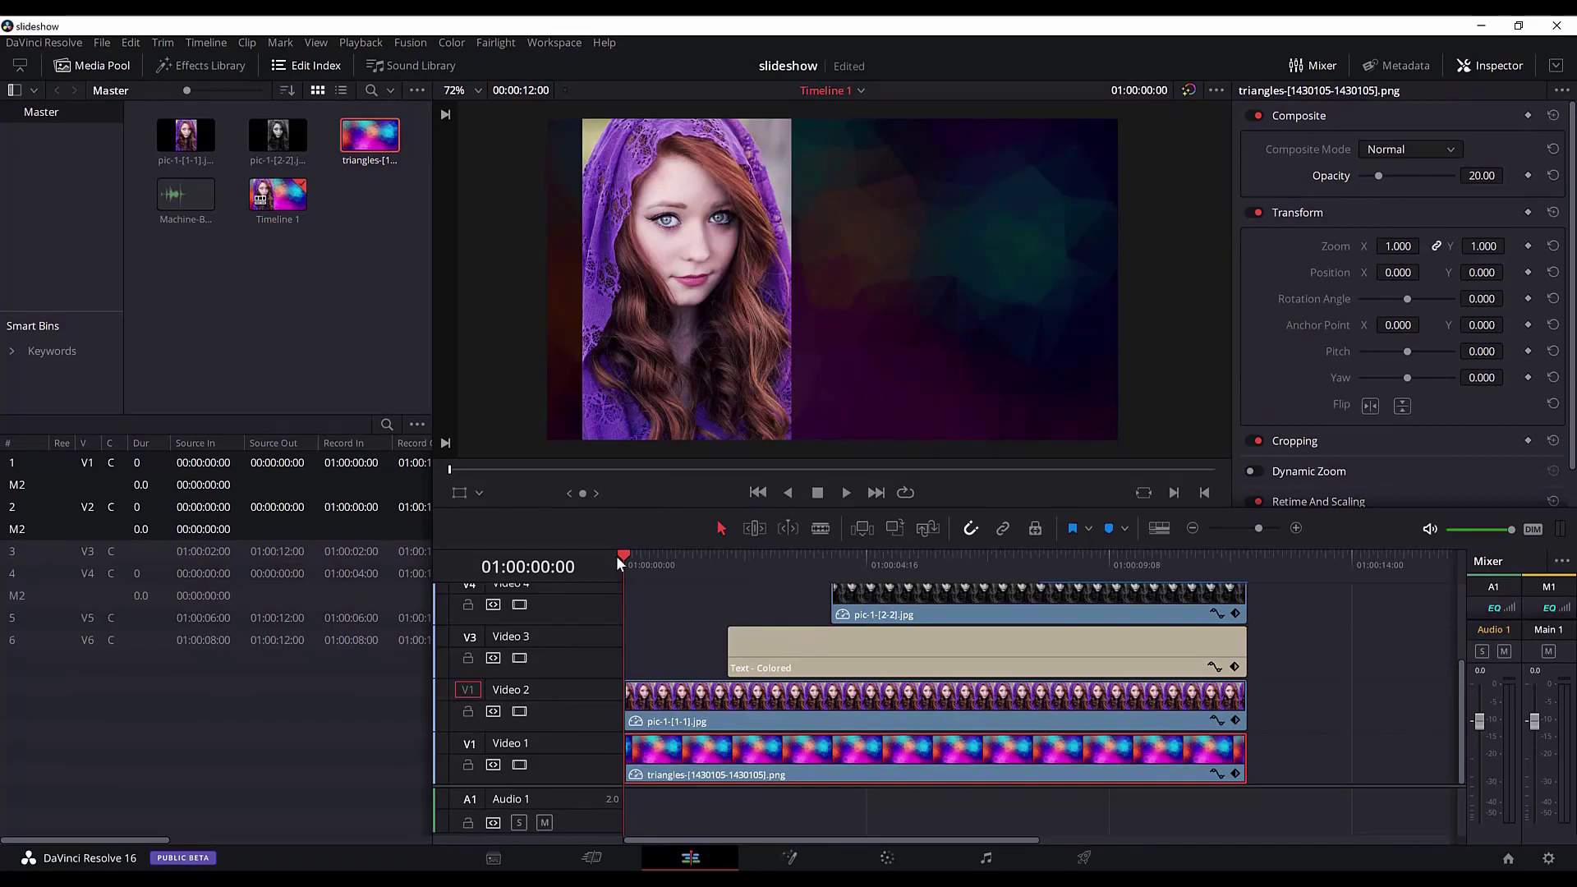
pyautogui.moveTo(628, 554); pyautogui.dragTo(517, 658)
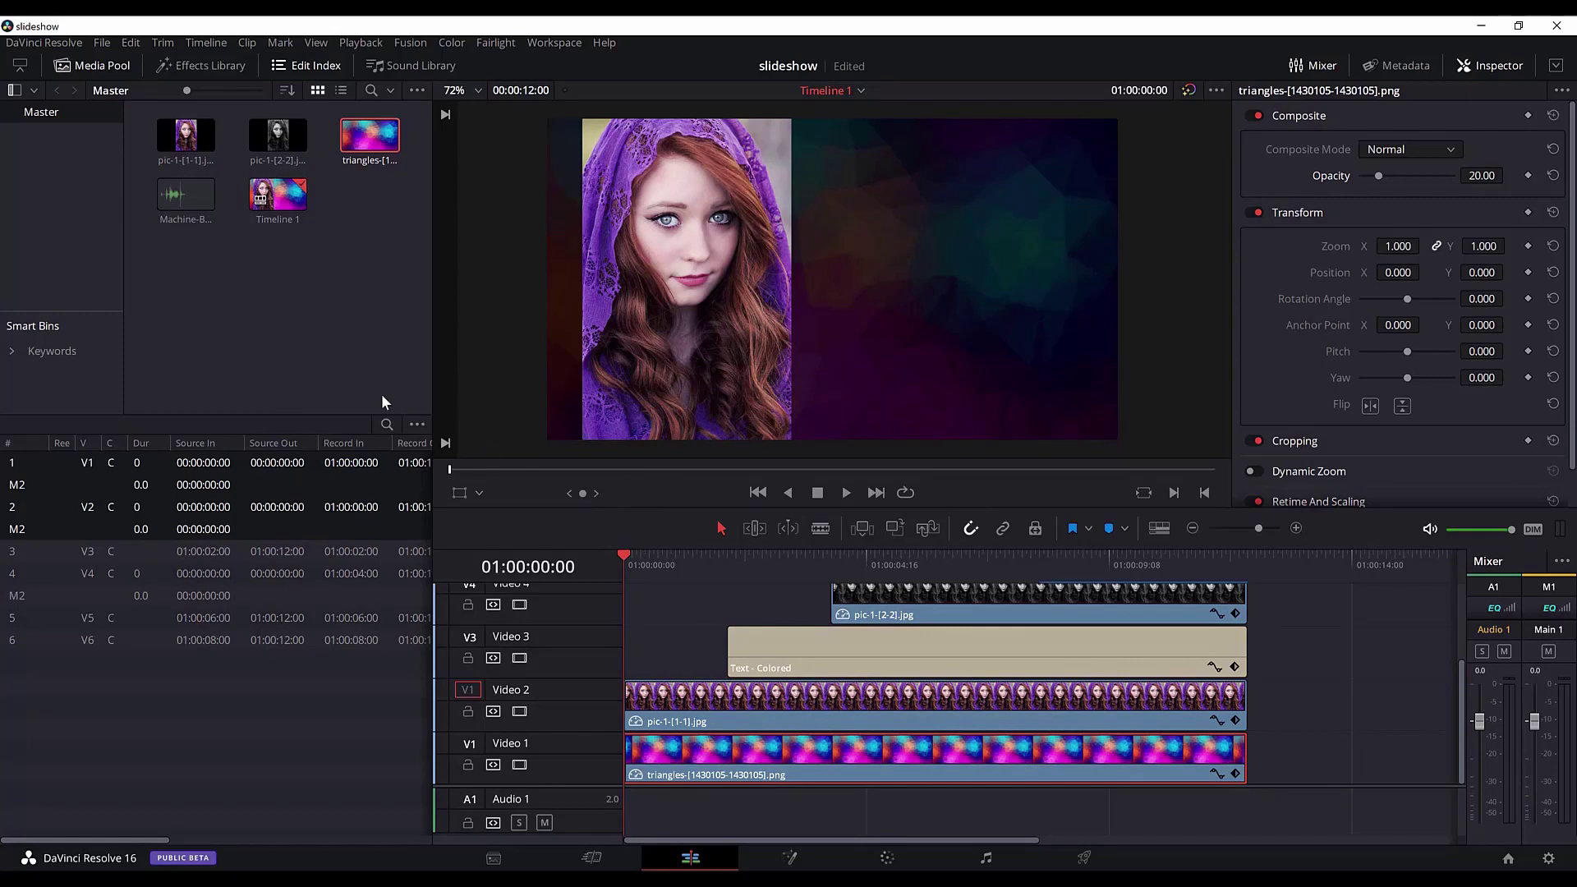
# Apply the Triangle Iris transition to the start of pic-1-[1-1].jpg on Video 2 and pic-1-[2-2].jpg on Video 4
pyautogui.click(217, 66)
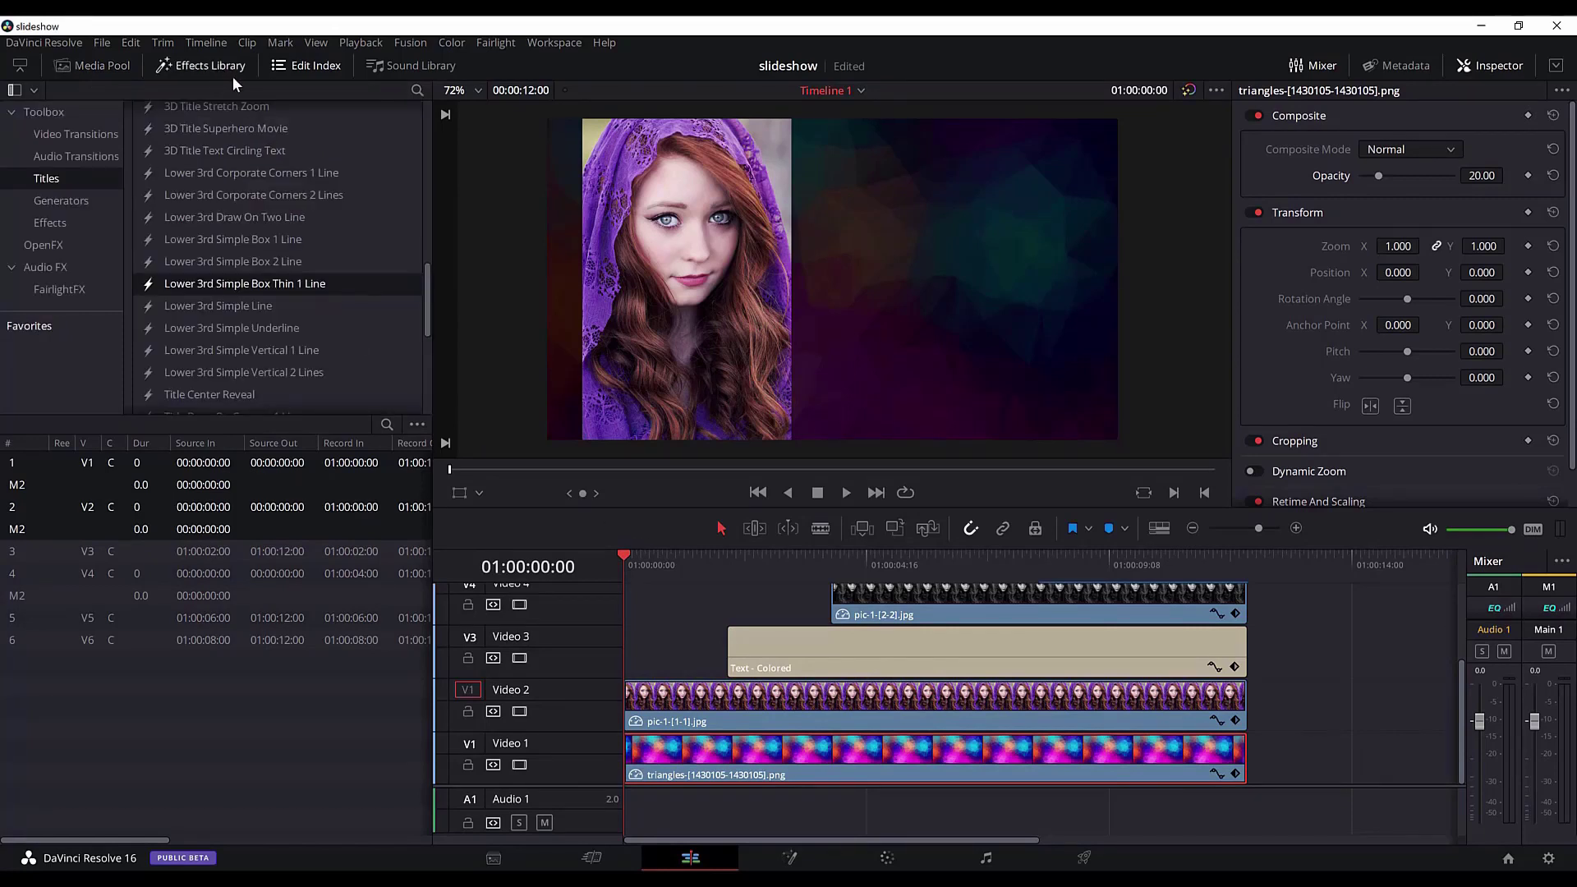
pyautogui.click(74, 133)
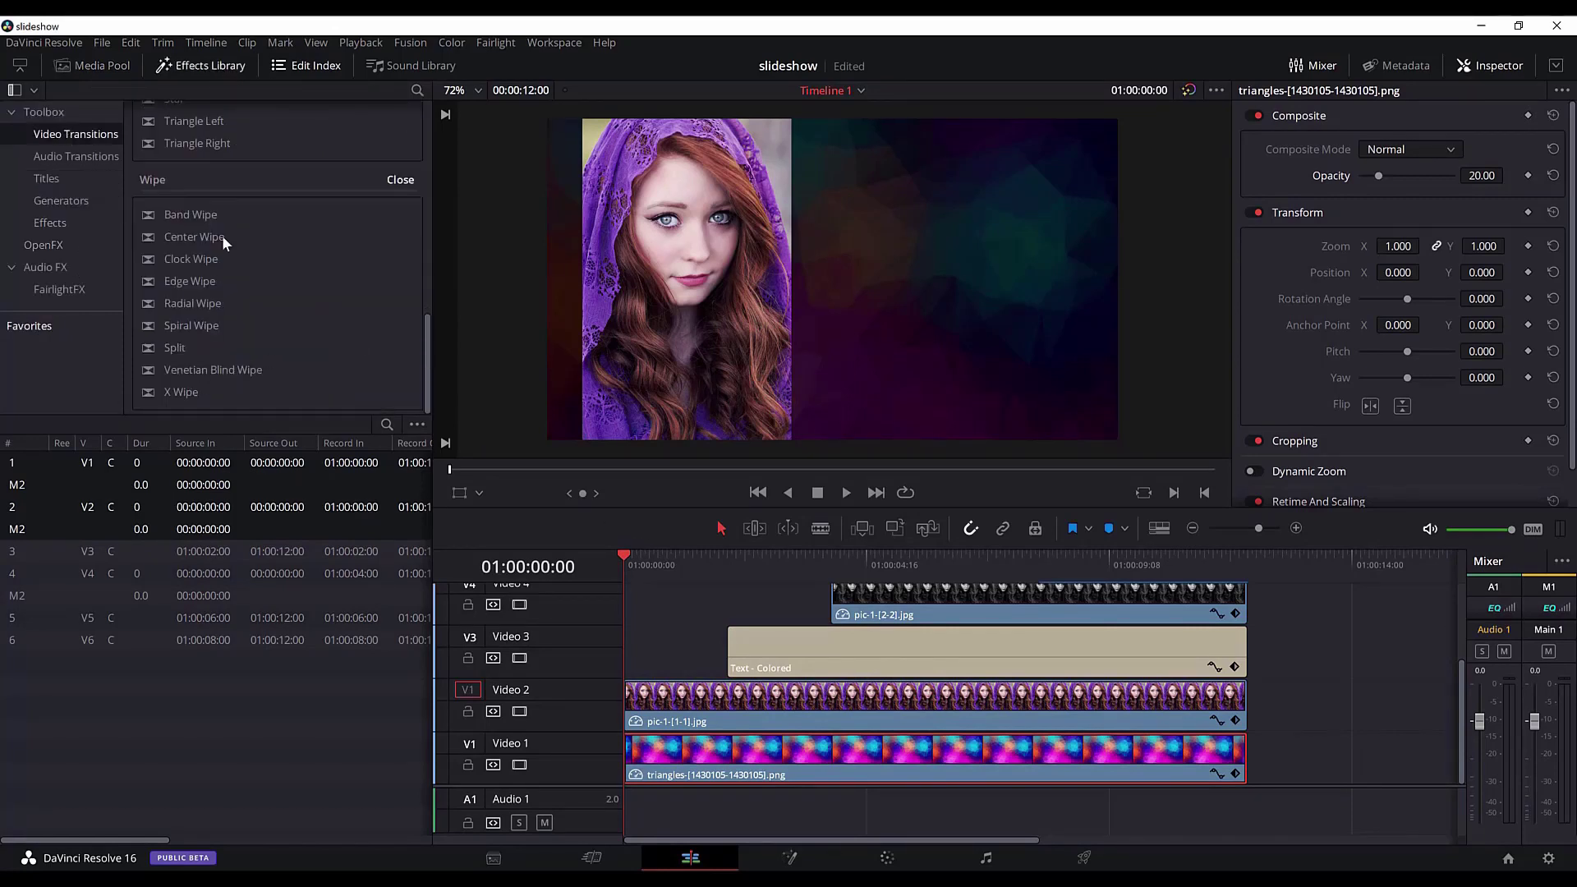
pyautogui.scroll(3, 222, 235)
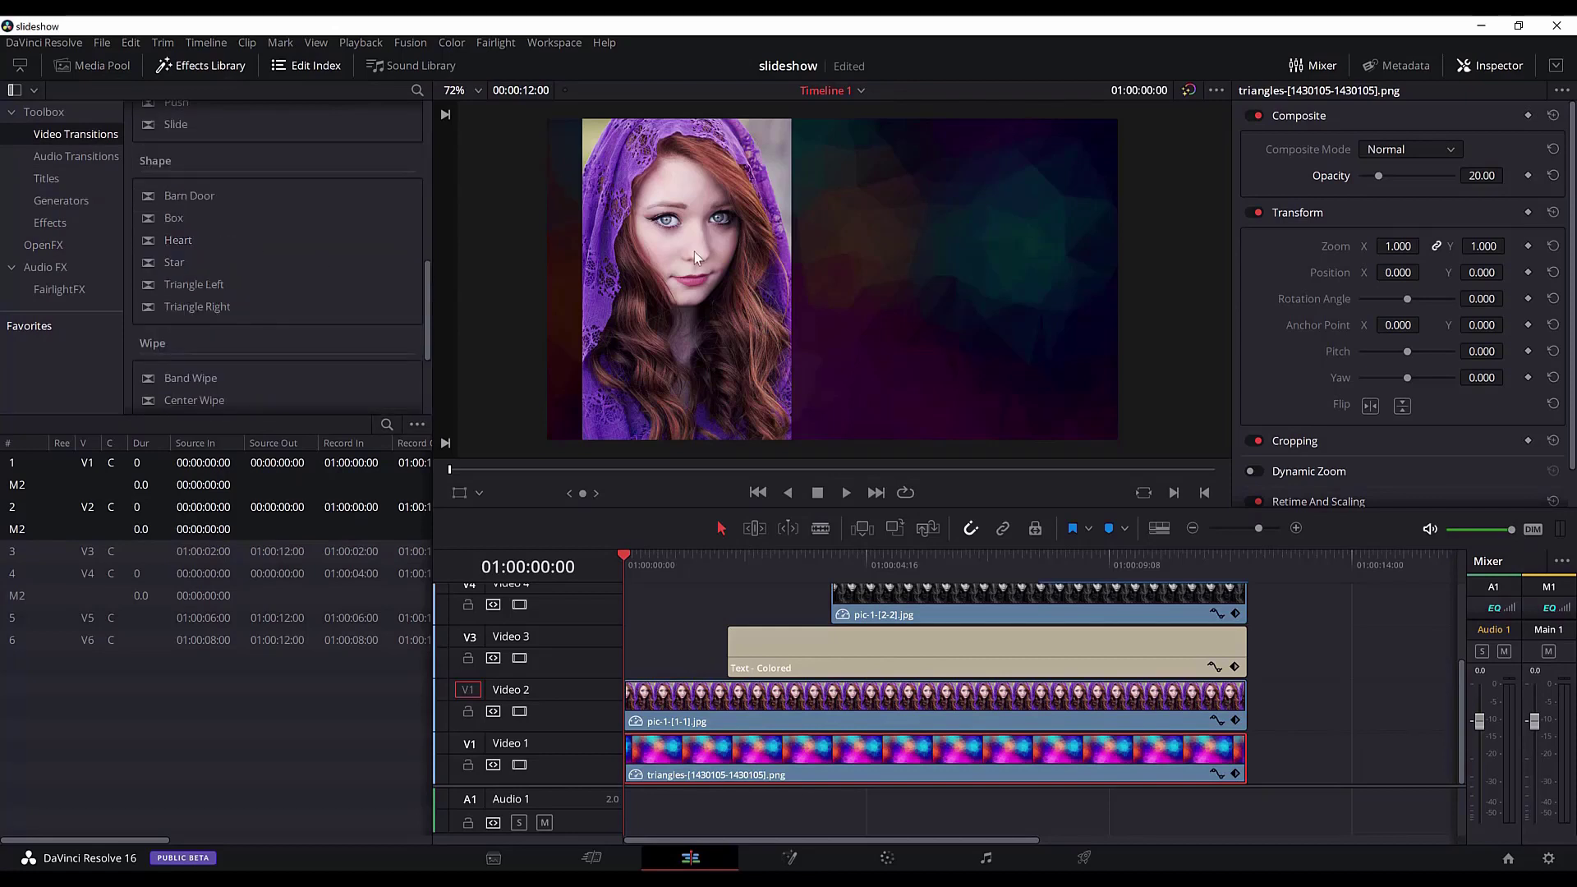
pyautogui.scroll(3, 254, 272)
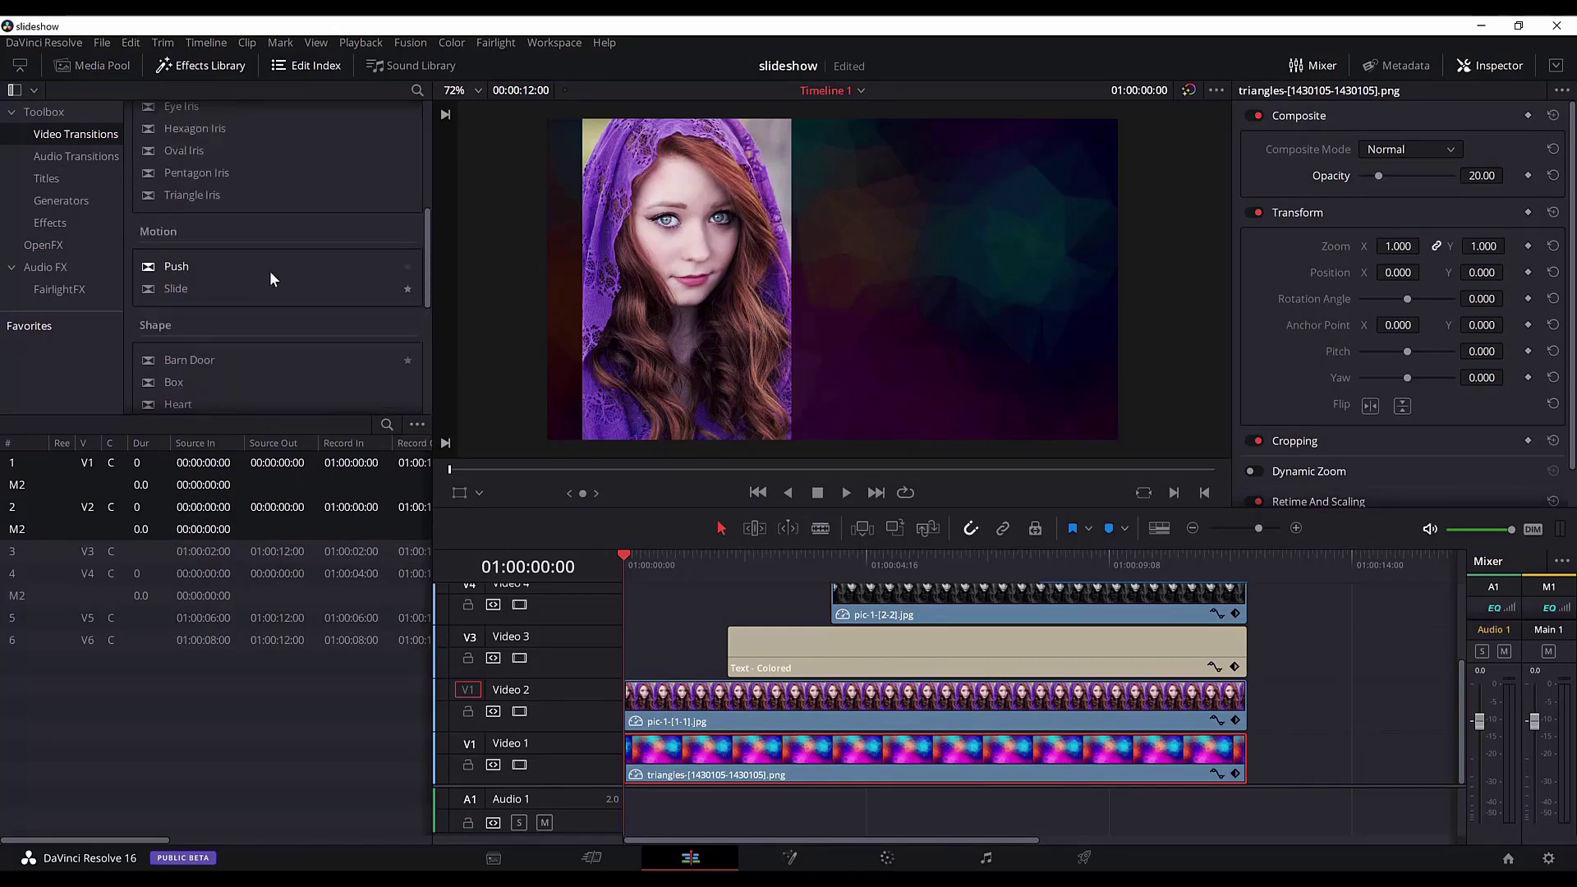
pyautogui.moveTo(210, 219); pyautogui.dragTo(647, 704)
pyautogui.scroll(3, 732, 662)
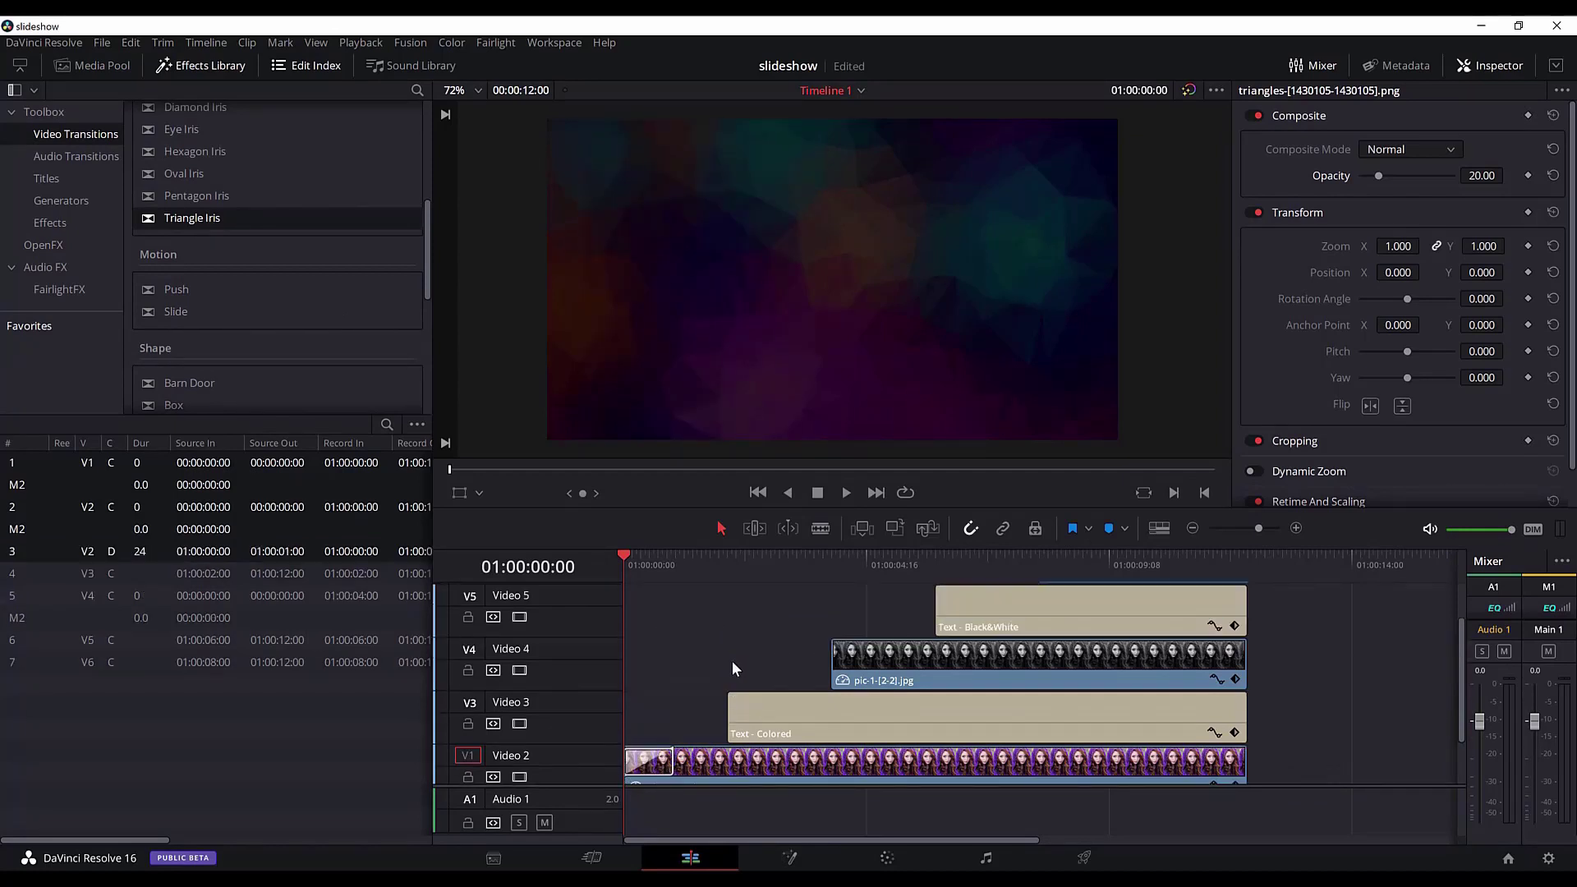
pyautogui.moveTo(190, 224); pyautogui.dragTo(858, 660)
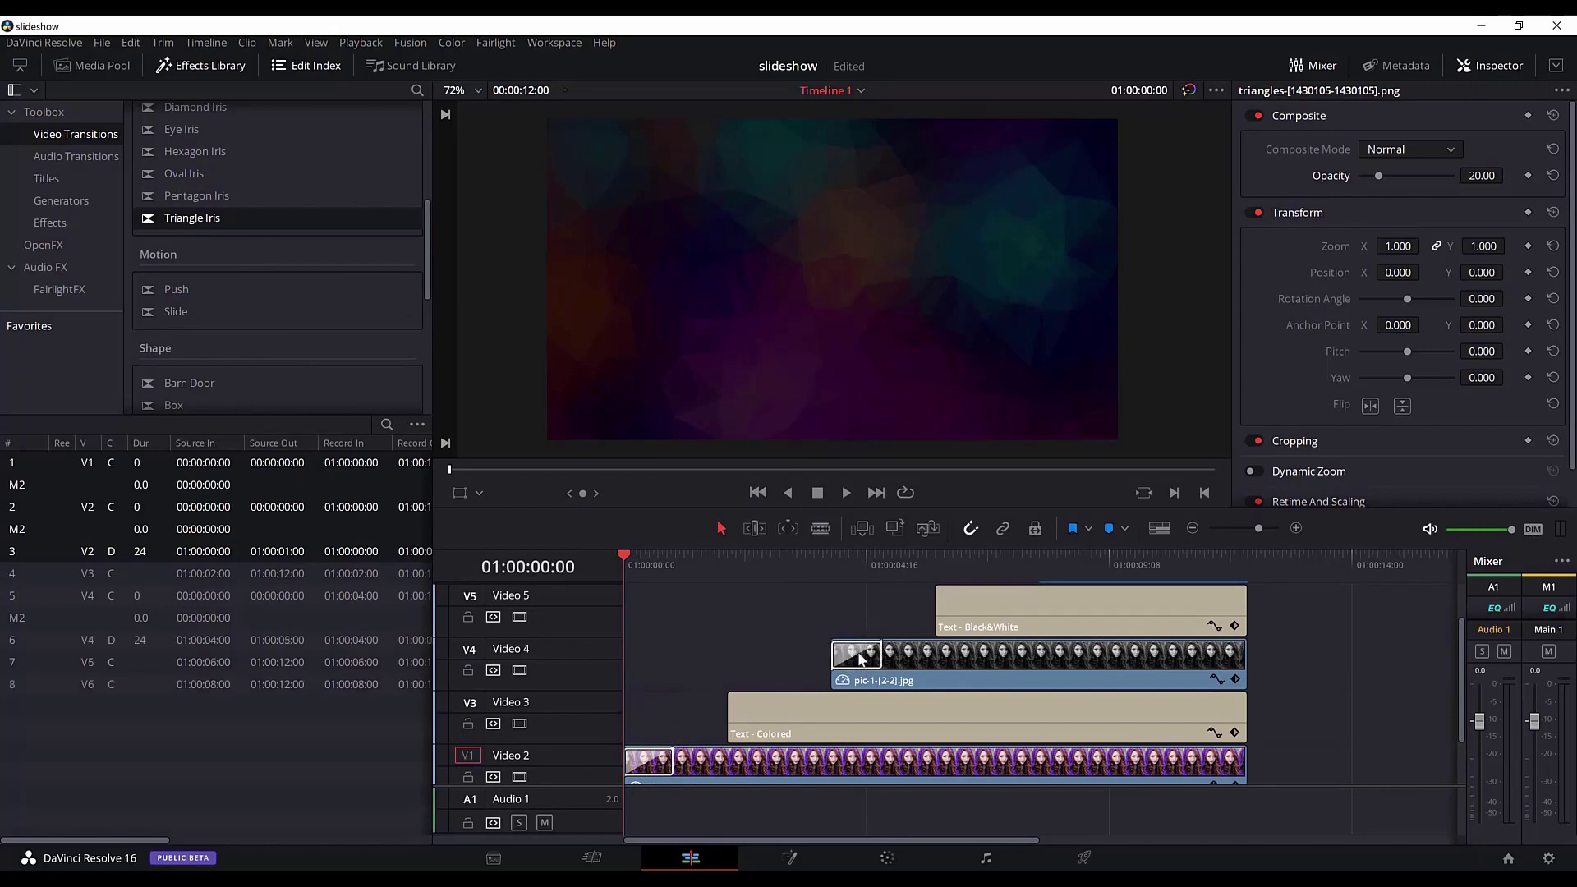
# Apply the Barn Door transition to the start of the "Colored" title on Video 3 and the "Black&White" title on Video 5
pyautogui.scroll(-3, 259, 264)
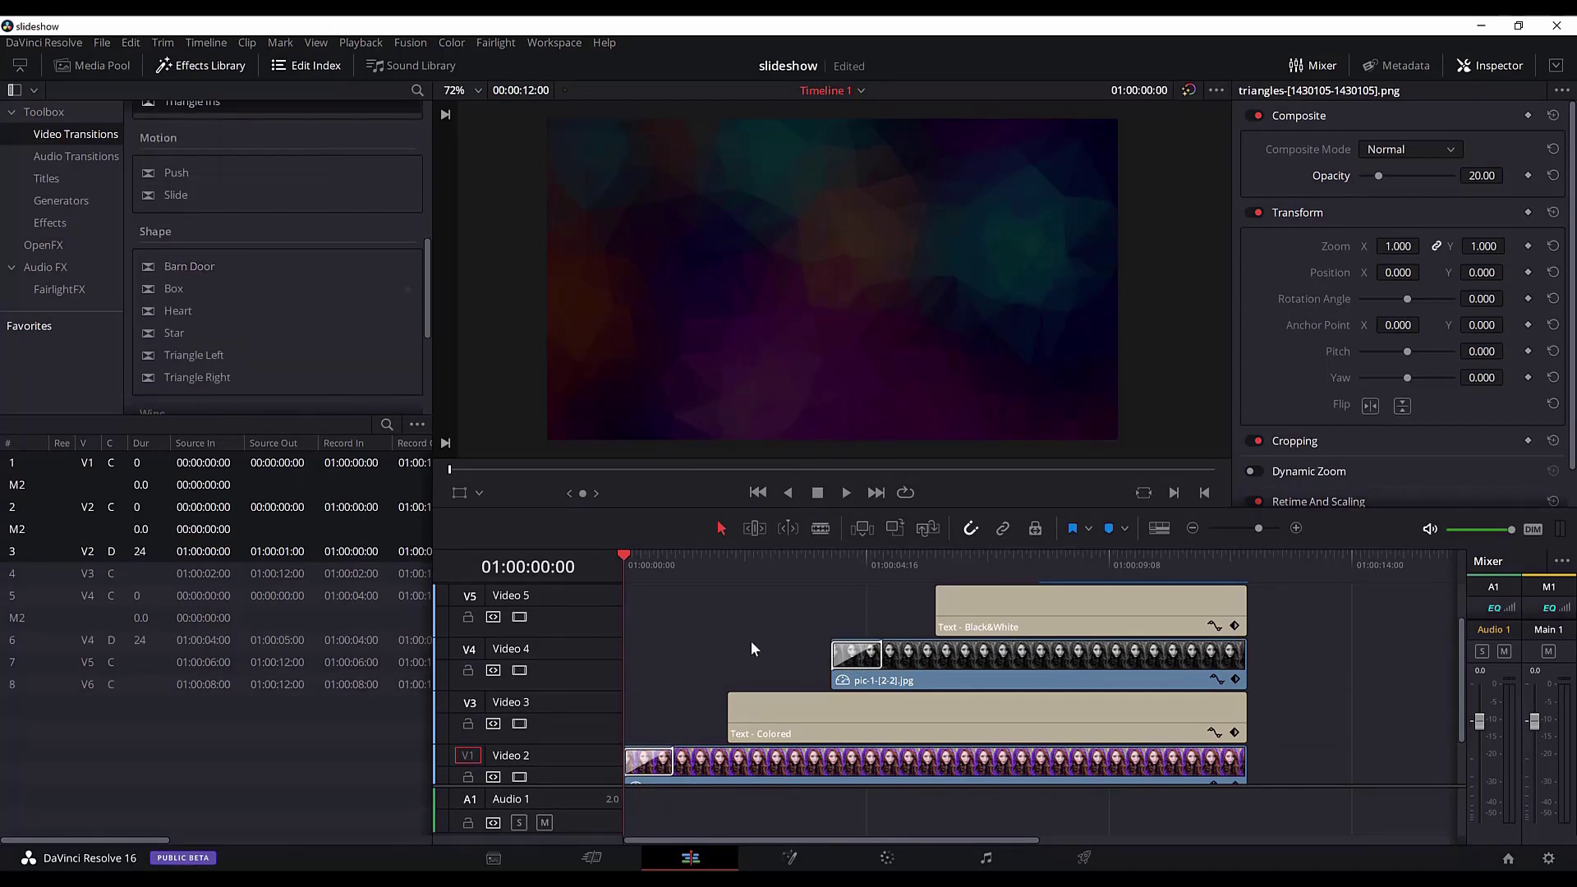
pyautogui.scroll(-2, 723, 641)
pyautogui.moveTo(244, 267); pyautogui.dragTo(743, 698)
pyautogui.scroll(2, 849, 625)
pyautogui.moveTo(271, 293); pyautogui.dragTo(945, 649)
pyautogui.scroll(1, 945, 636)
pyautogui.scroll(-2, 800, 622)
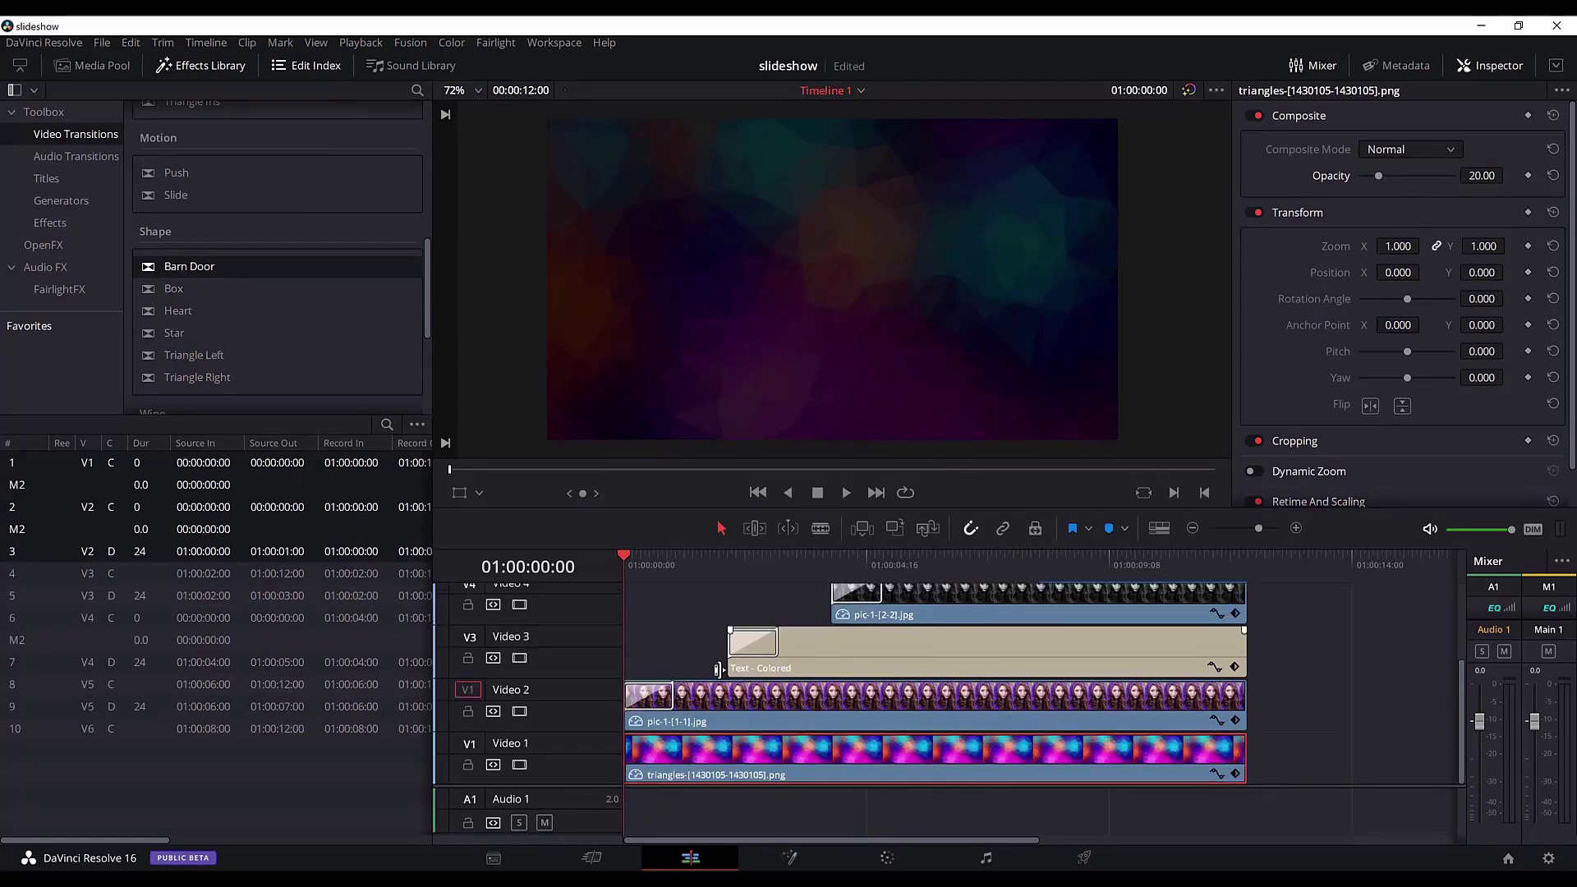
# Select the four transitions on Video 2 through Video 5 together and set their duration to 0.5 seconds
pyautogui.click(662, 697)
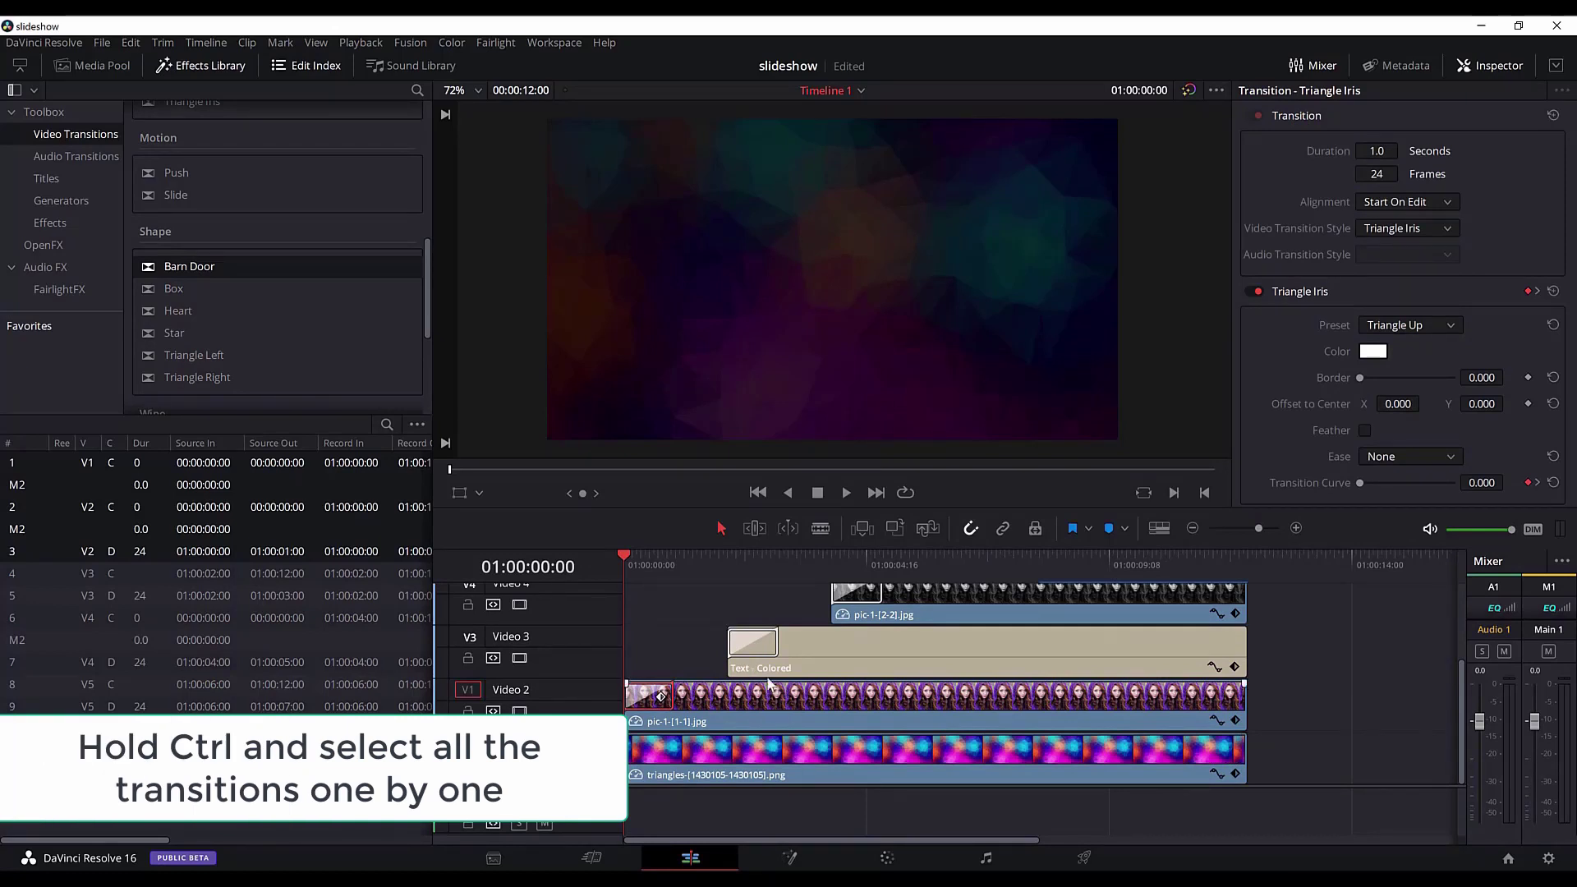
pyautogui.keyDown('ctrl'); pyautogui.click(766, 645); pyautogui.keyUp('ctrl')
pyautogui.scroll(1, 830, 648)
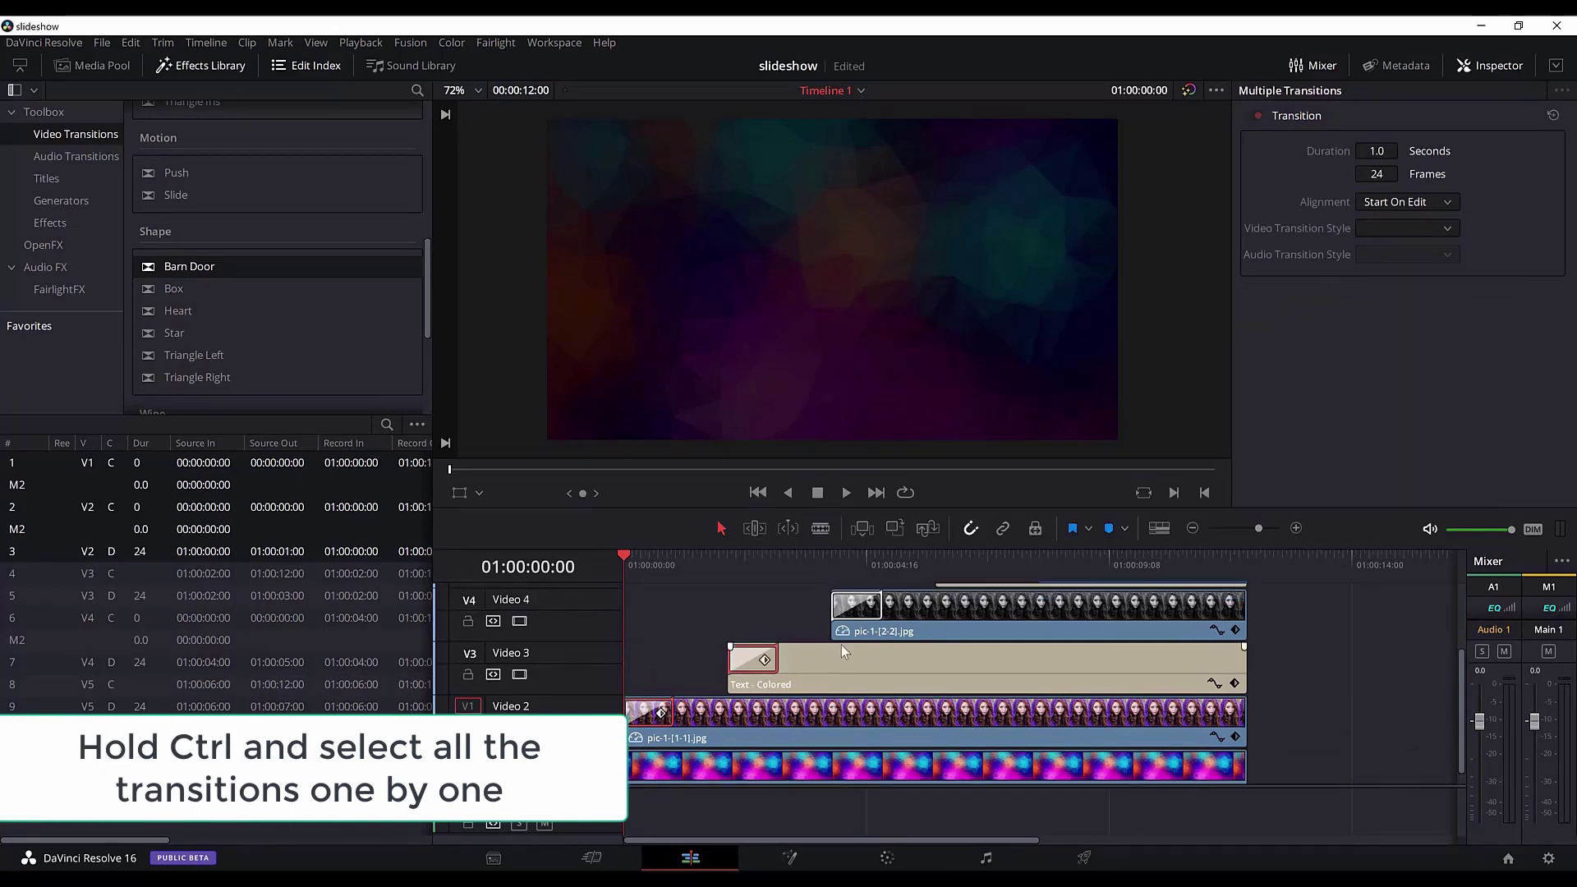
pyautogui.keyDown('ctrl'); pyautogui.click(871, 608); pyautogui.keyUp('ctrl')
pyautogui.scroll(2, 986, 625)
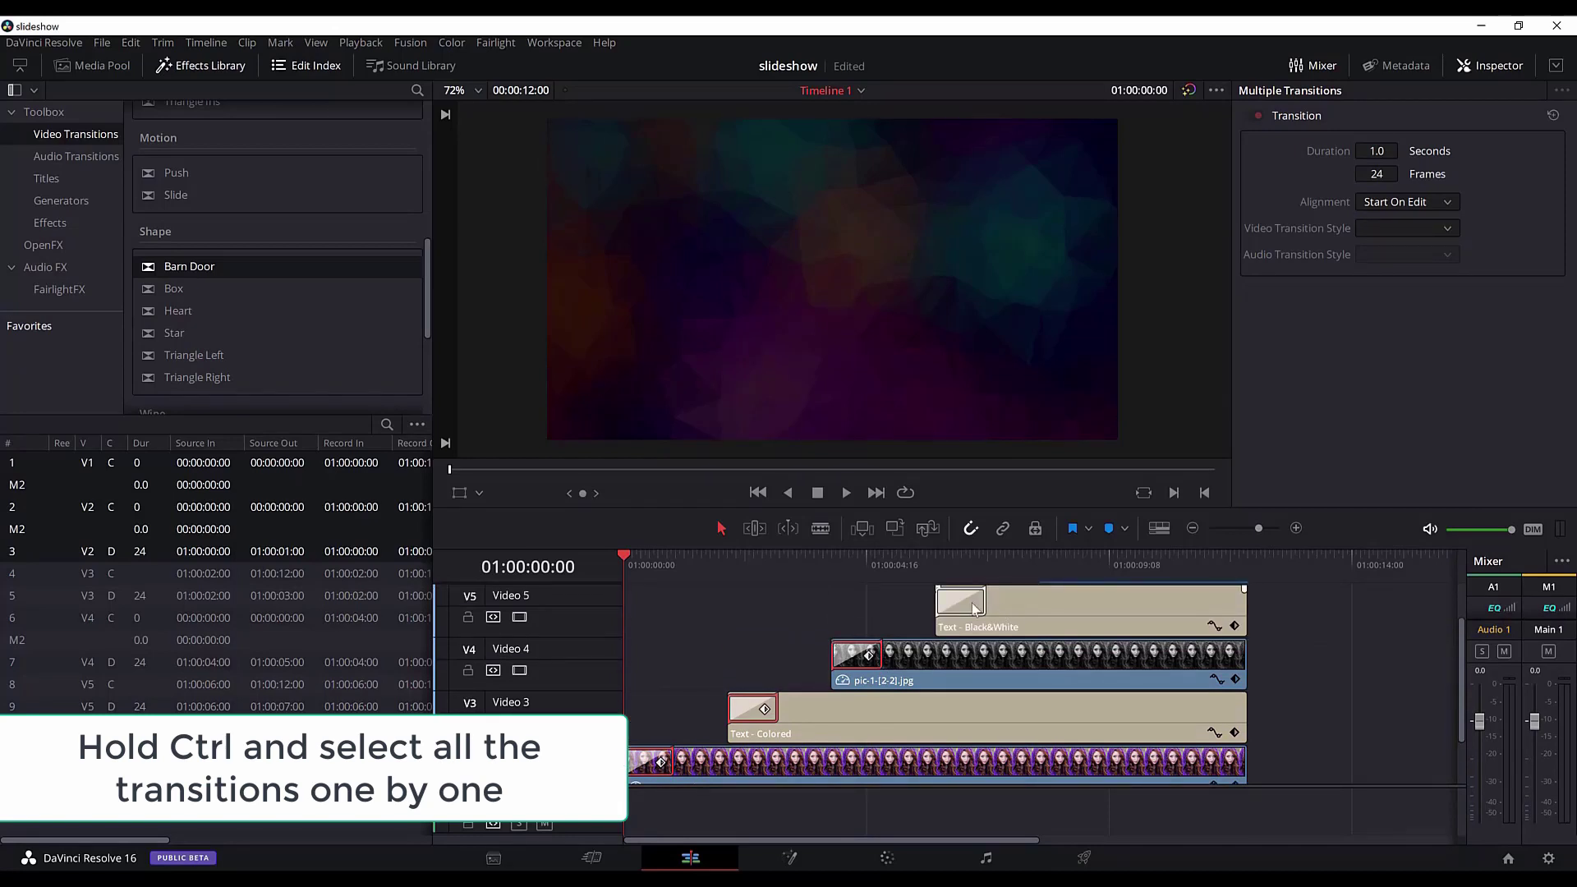
pyautogui.keyDown('ctrl'); pyautogui.click(974, 603); pyautogui.keyUp('ctrl')
pyautogui.click(1165, 167)
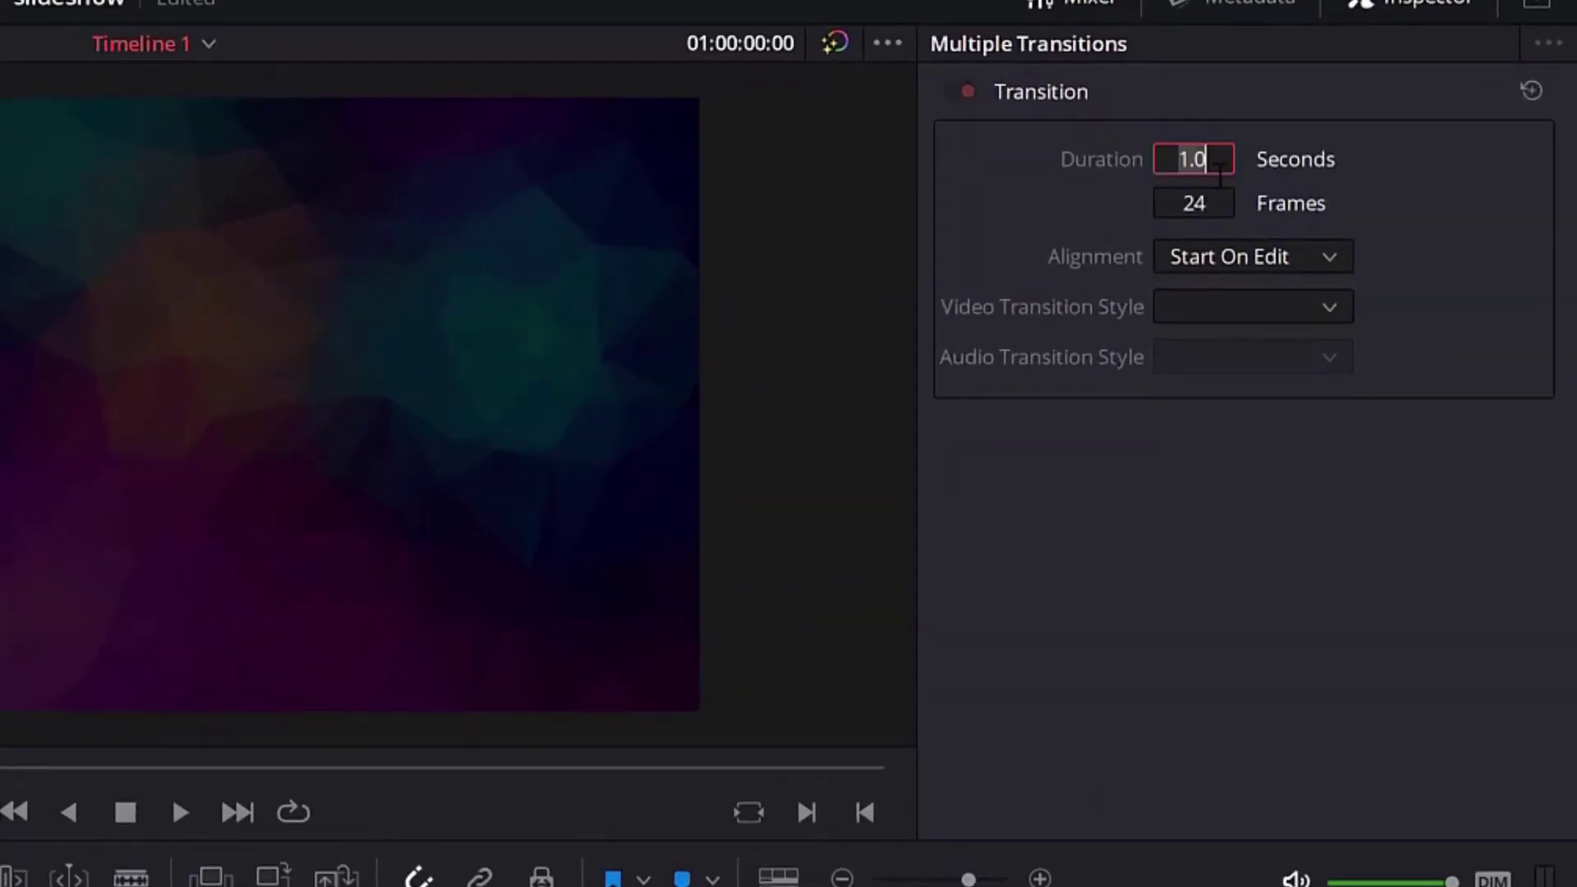
pyautogui.write('0.5')
pyautogui.press('Return')
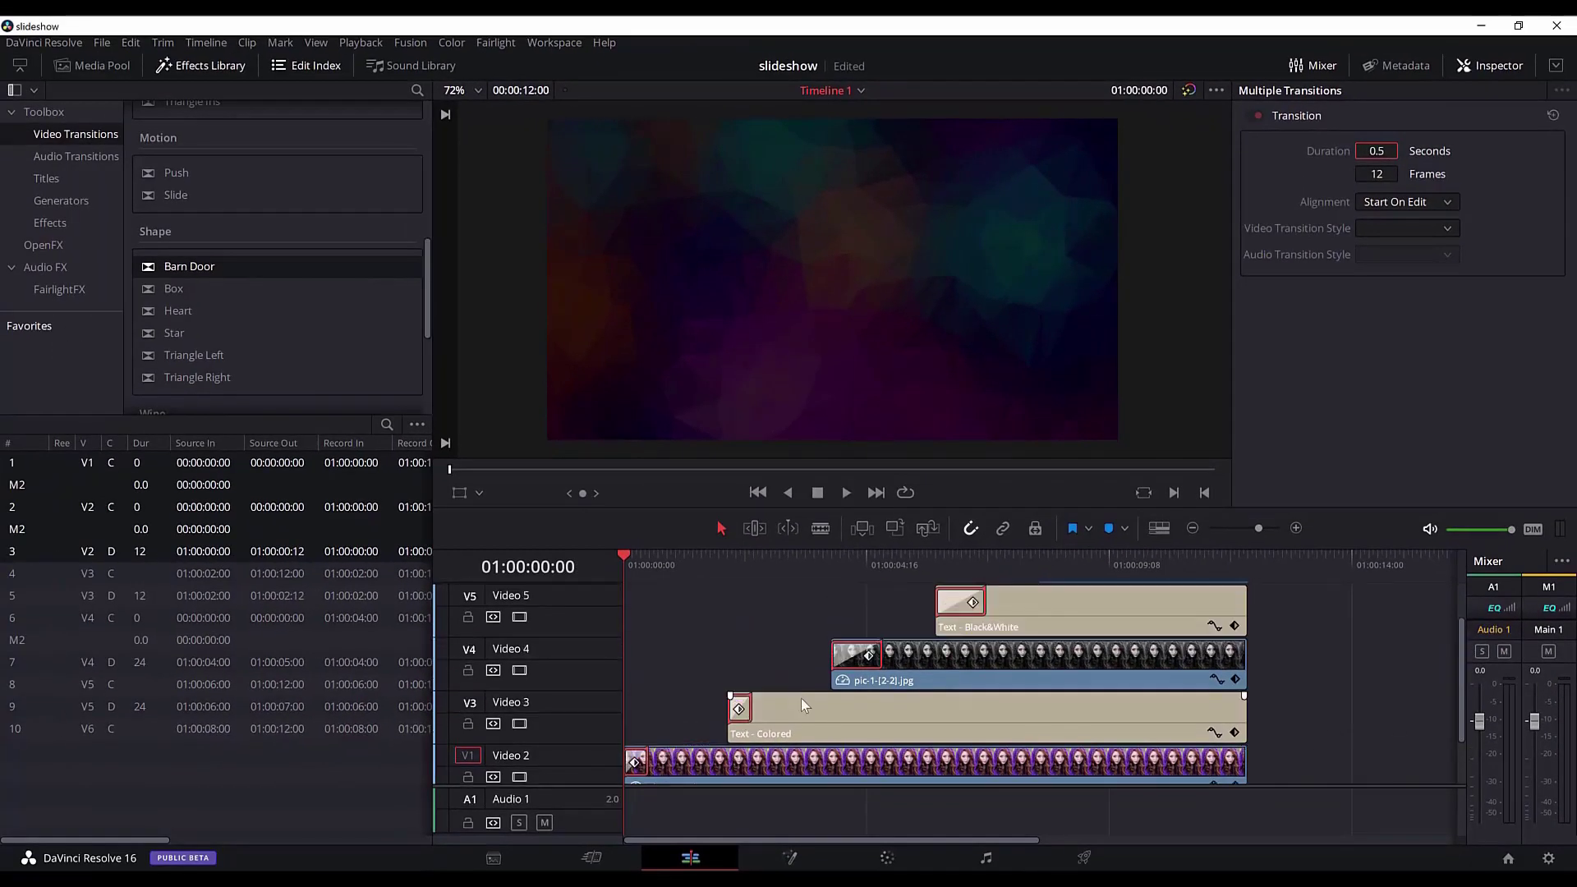
# Set the duration of the transitions on pic-1-[2-2].jpg and the "Black&White" title to 0.5 seconds
pyautogui.scroll(1, 793, 700)
pyautogui.click(967, 653)
pyautogui.keyDown('ctrl'); pyautogui.click(968, 653); pyautogui.keyUp('ctrl')
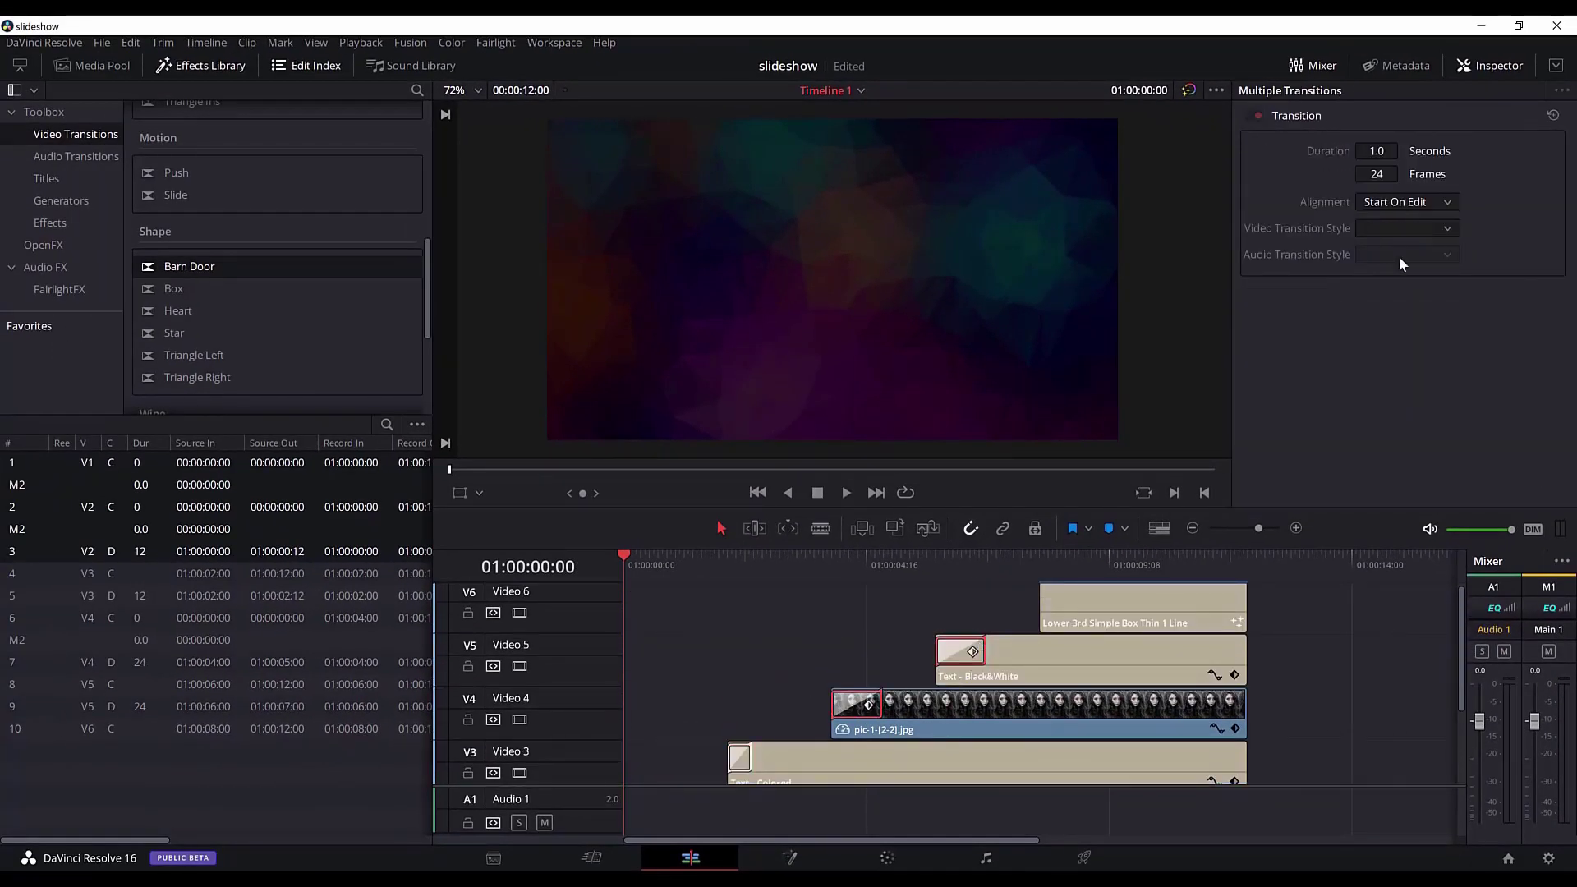
pyautogui.click(1376, 150)
pyautogui.write('0.5')
pyautogui.press('Return')
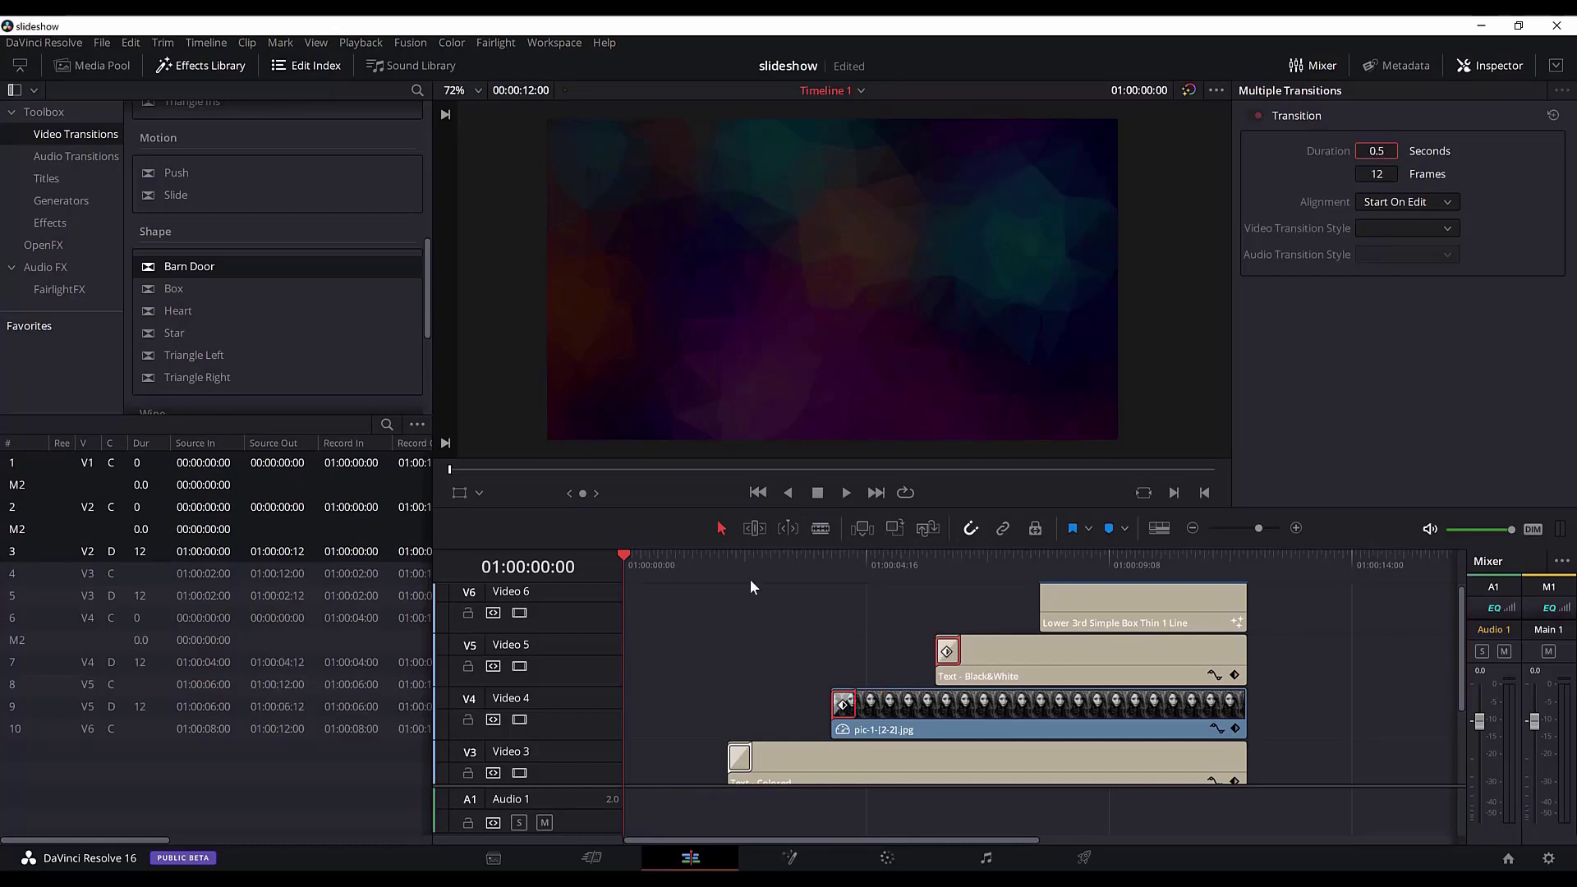
# Add the Machine-Buzz-Click-01.wav sound to Audio 1 at the start of the timeline
pyautogui.scroll(-3, 762, 658)
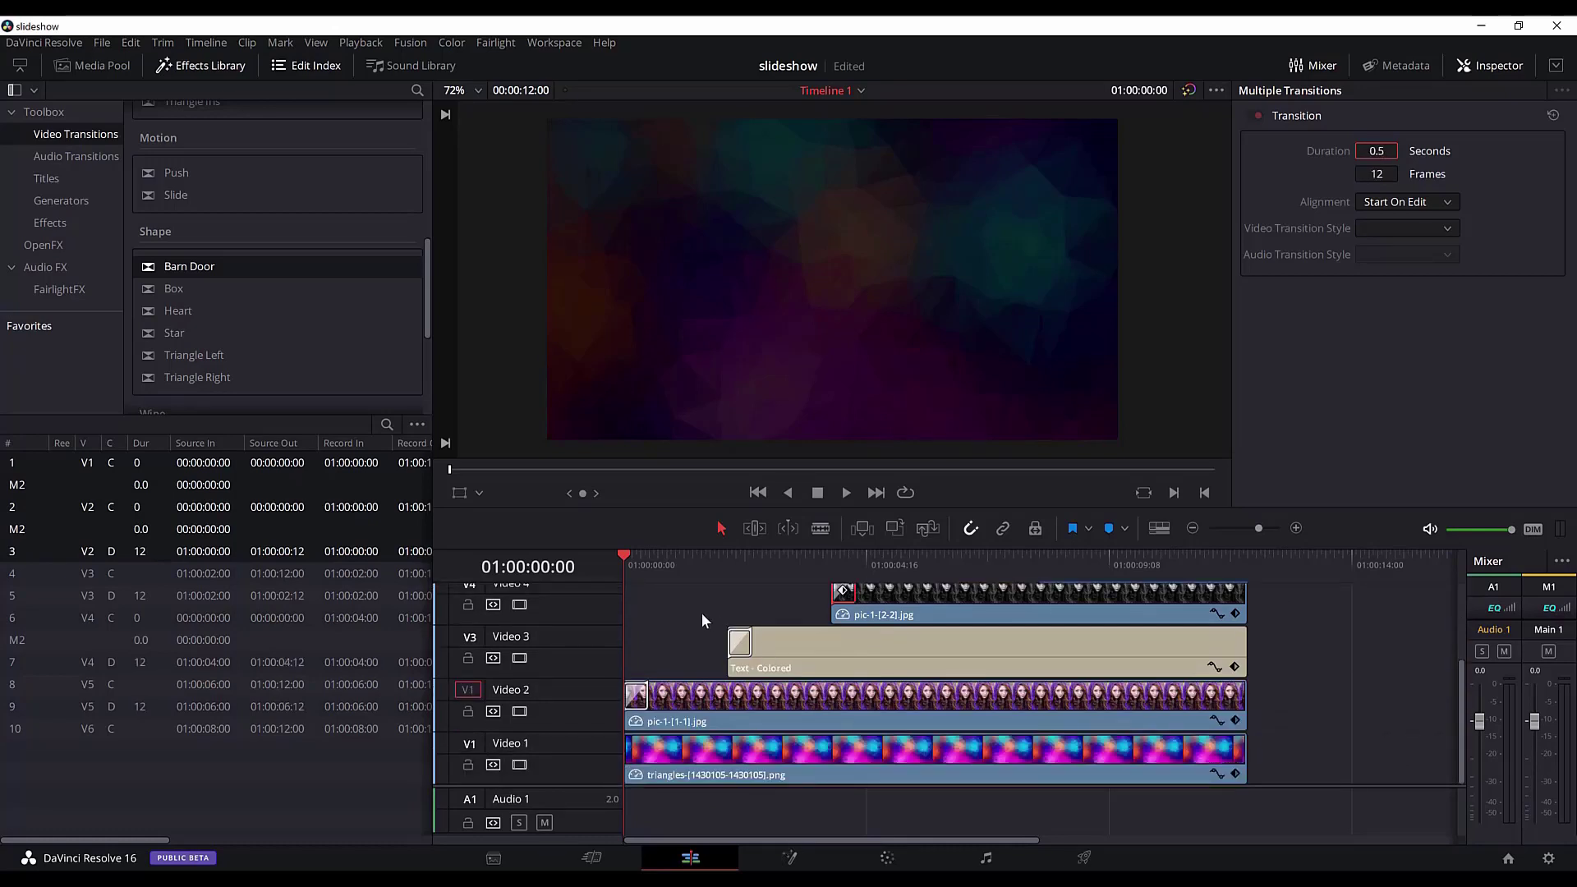
pyautogui.click(115, 65)
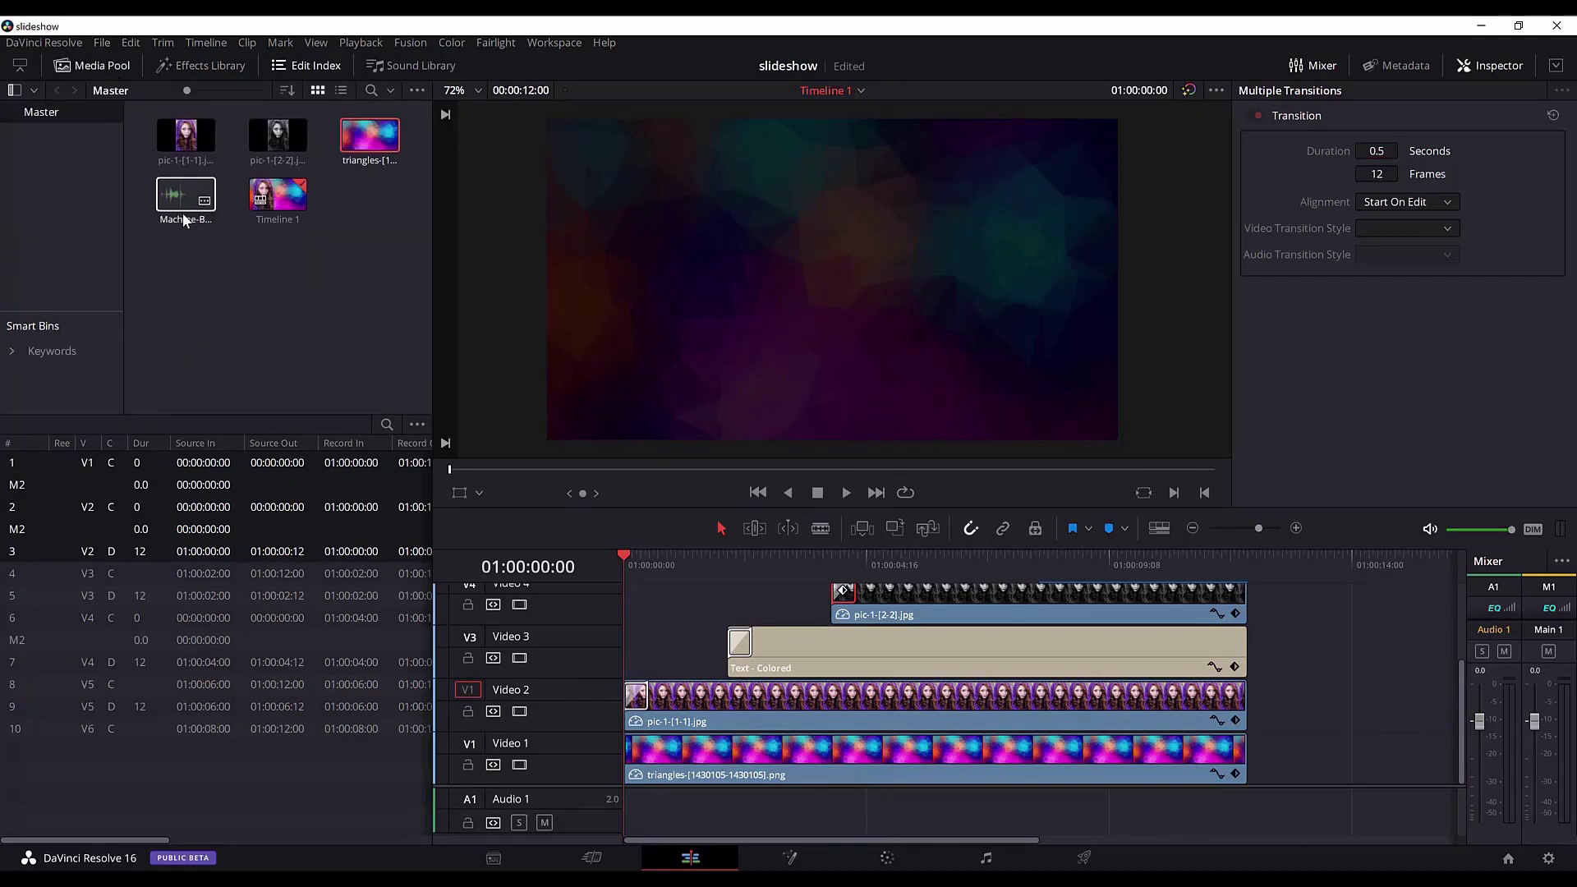
pyautogui.moveTo(185, 209); pyautogui.dragTo(660, 803)
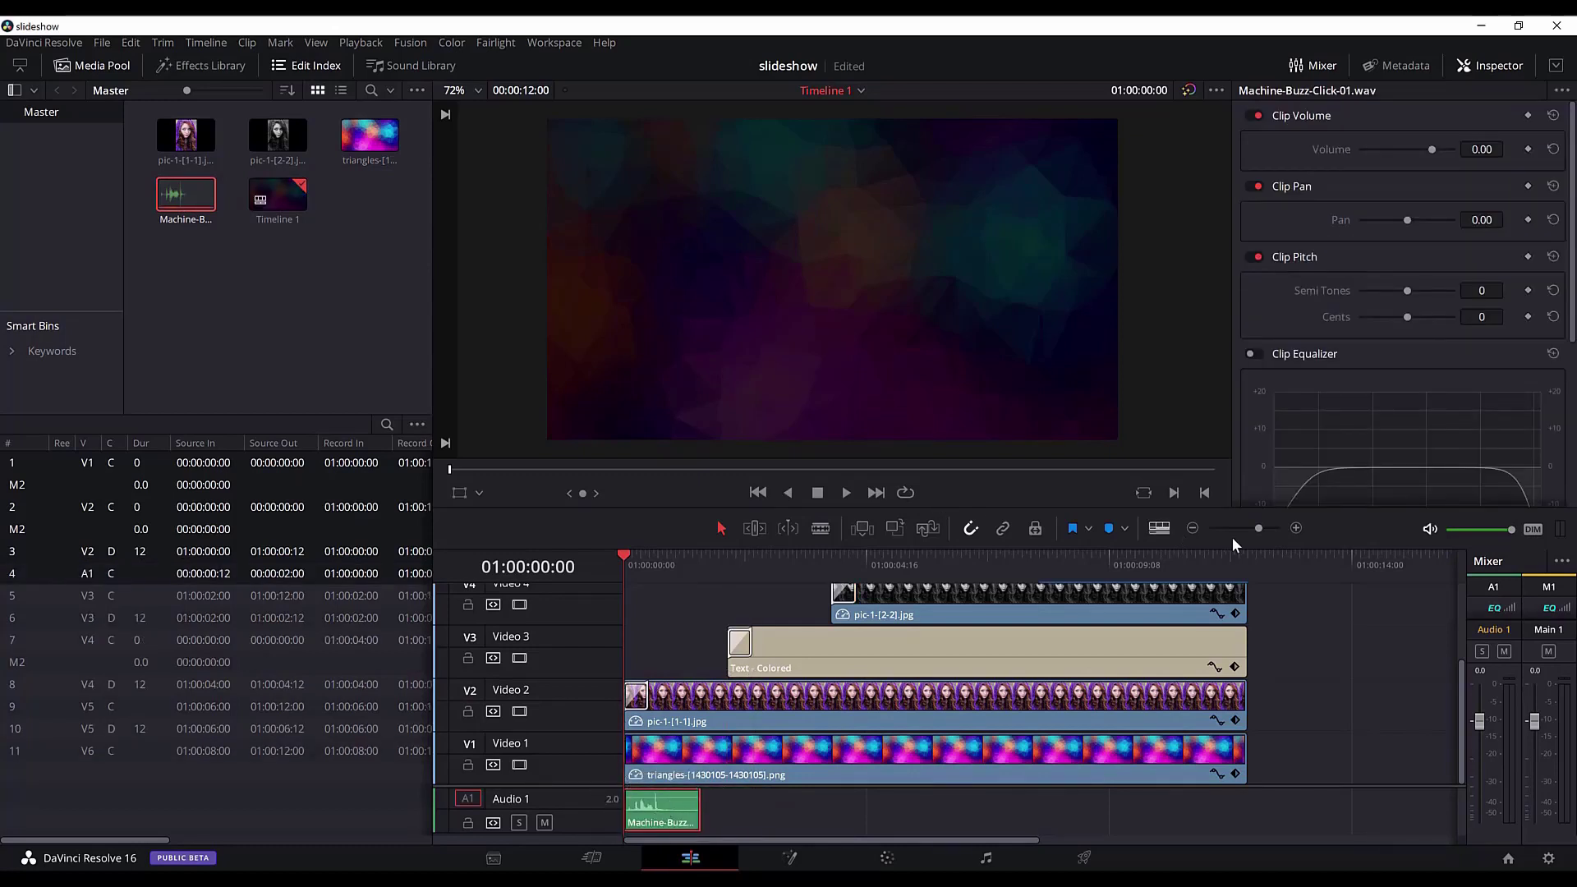
# Play the opening of the timeline to check the sound effect against the Triangle Iris transition
pyautogui.moveTo(1259, 529); pyautogui.dragTo(1284, 534)
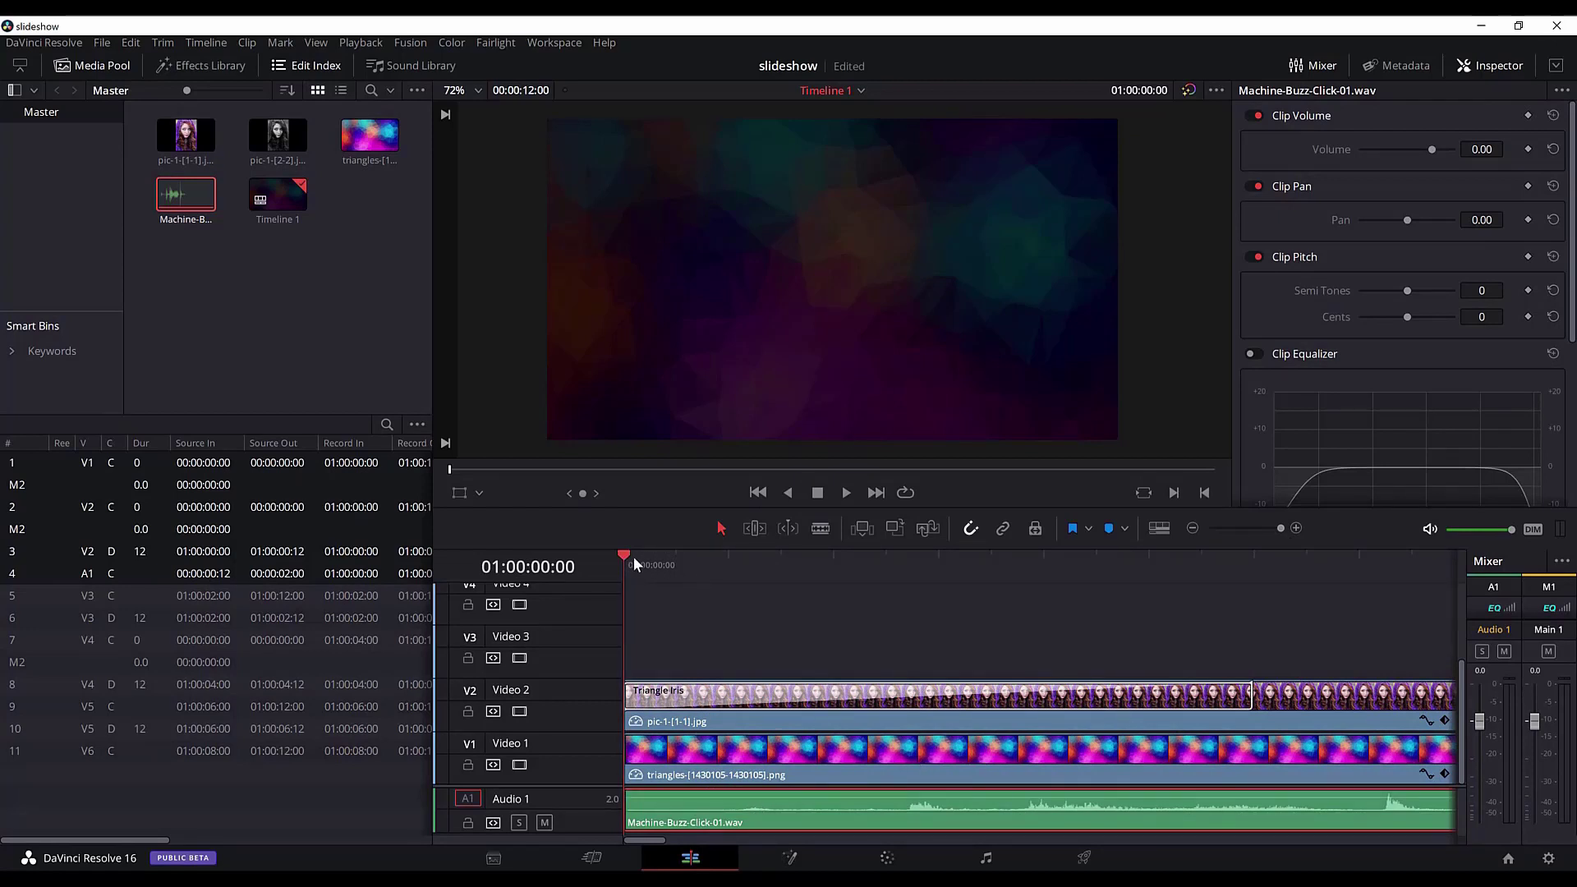
pyautogui.press('space')
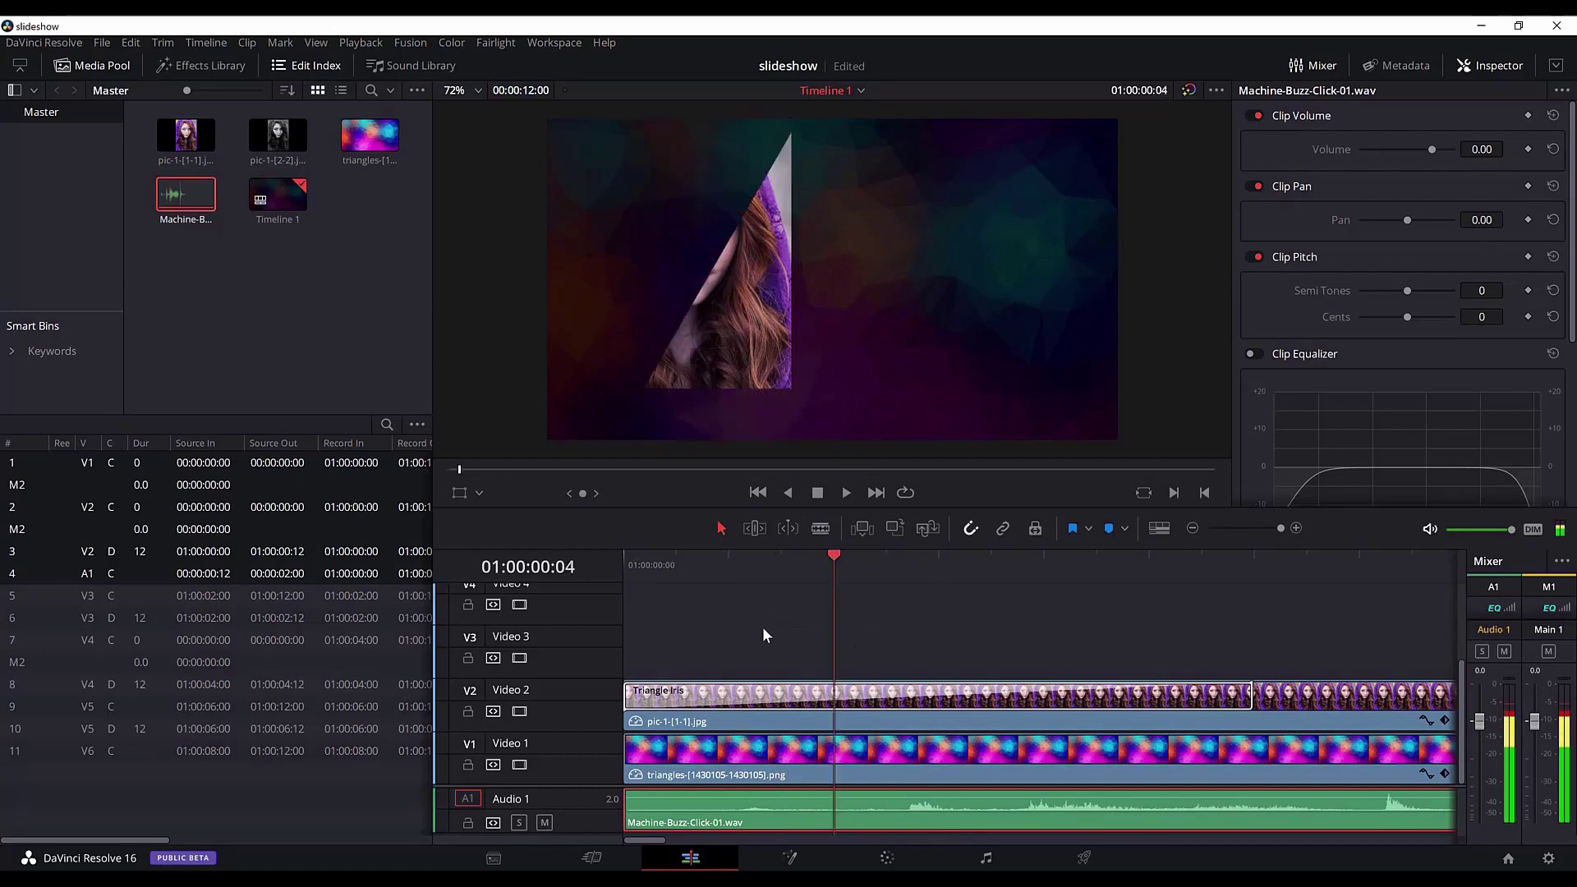
pyautogui.press('space')
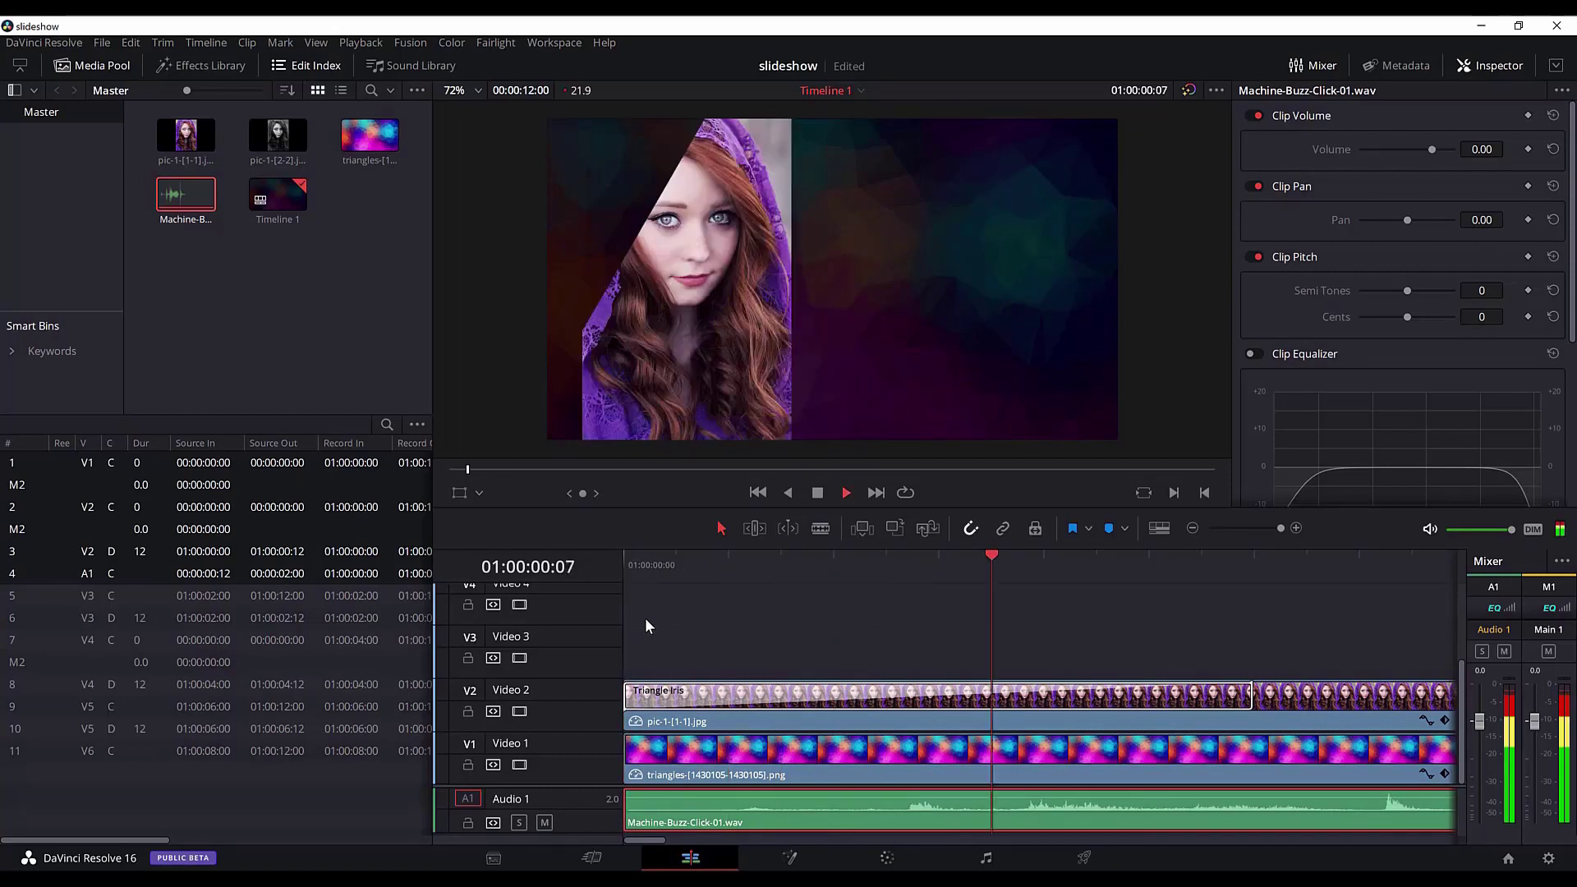
pyautogui.press('space')
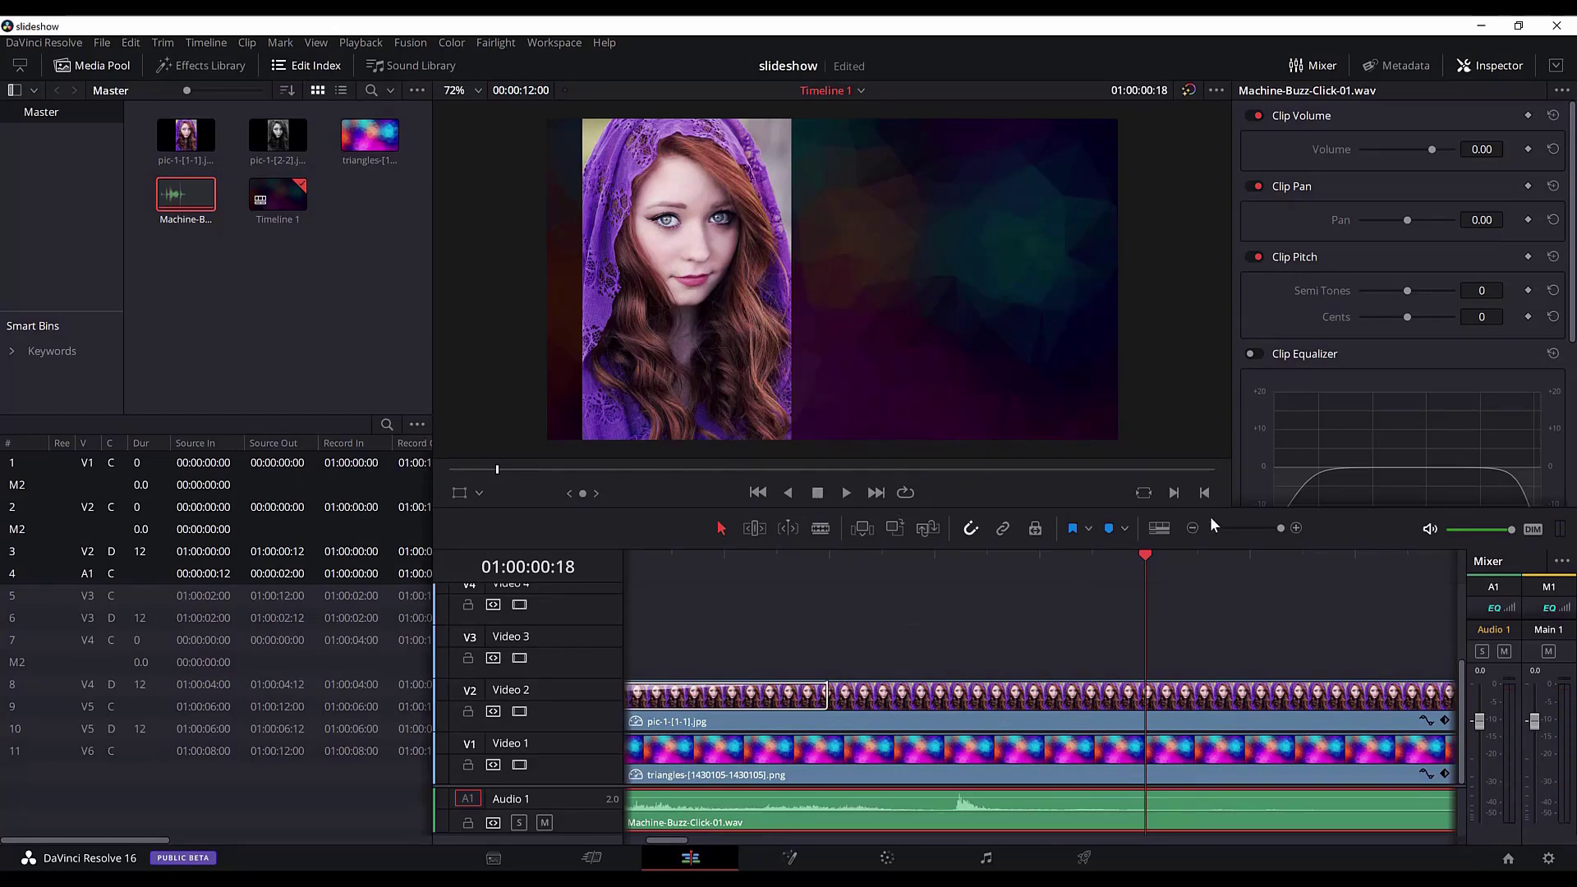
pyautogui.moveTo(1280, 527); pyautogui.dragTo(1256, 529)
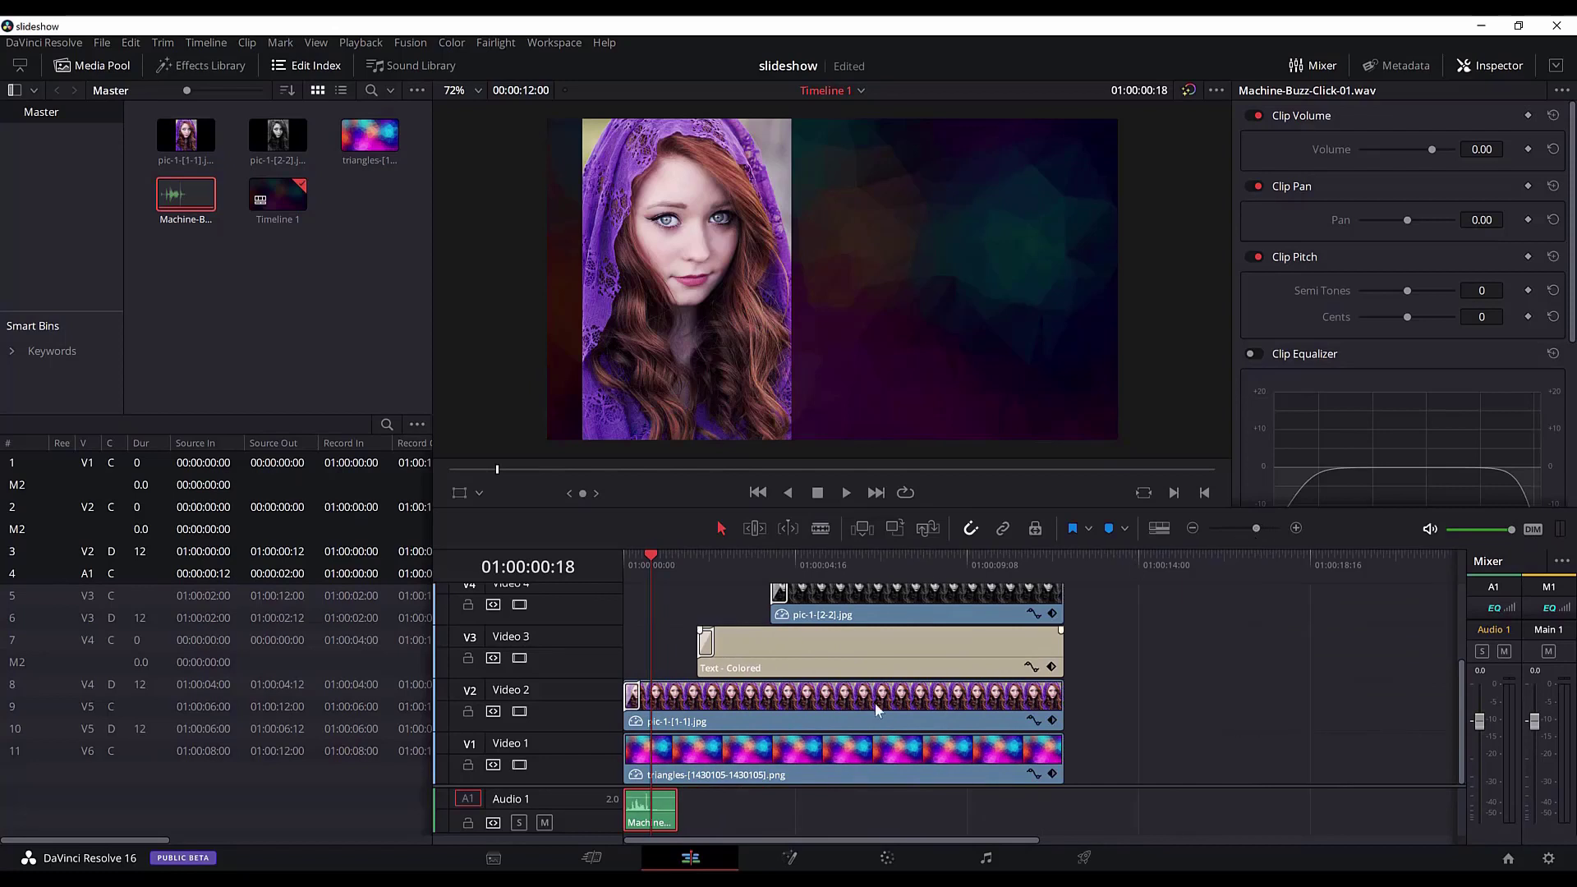
# Place a second Machine-Buzz-Click-01.wav clip on Audio 1 at 01:00:04:00, where pic-1-[2-2].jpg starts
pyautogui.click(682, 819)
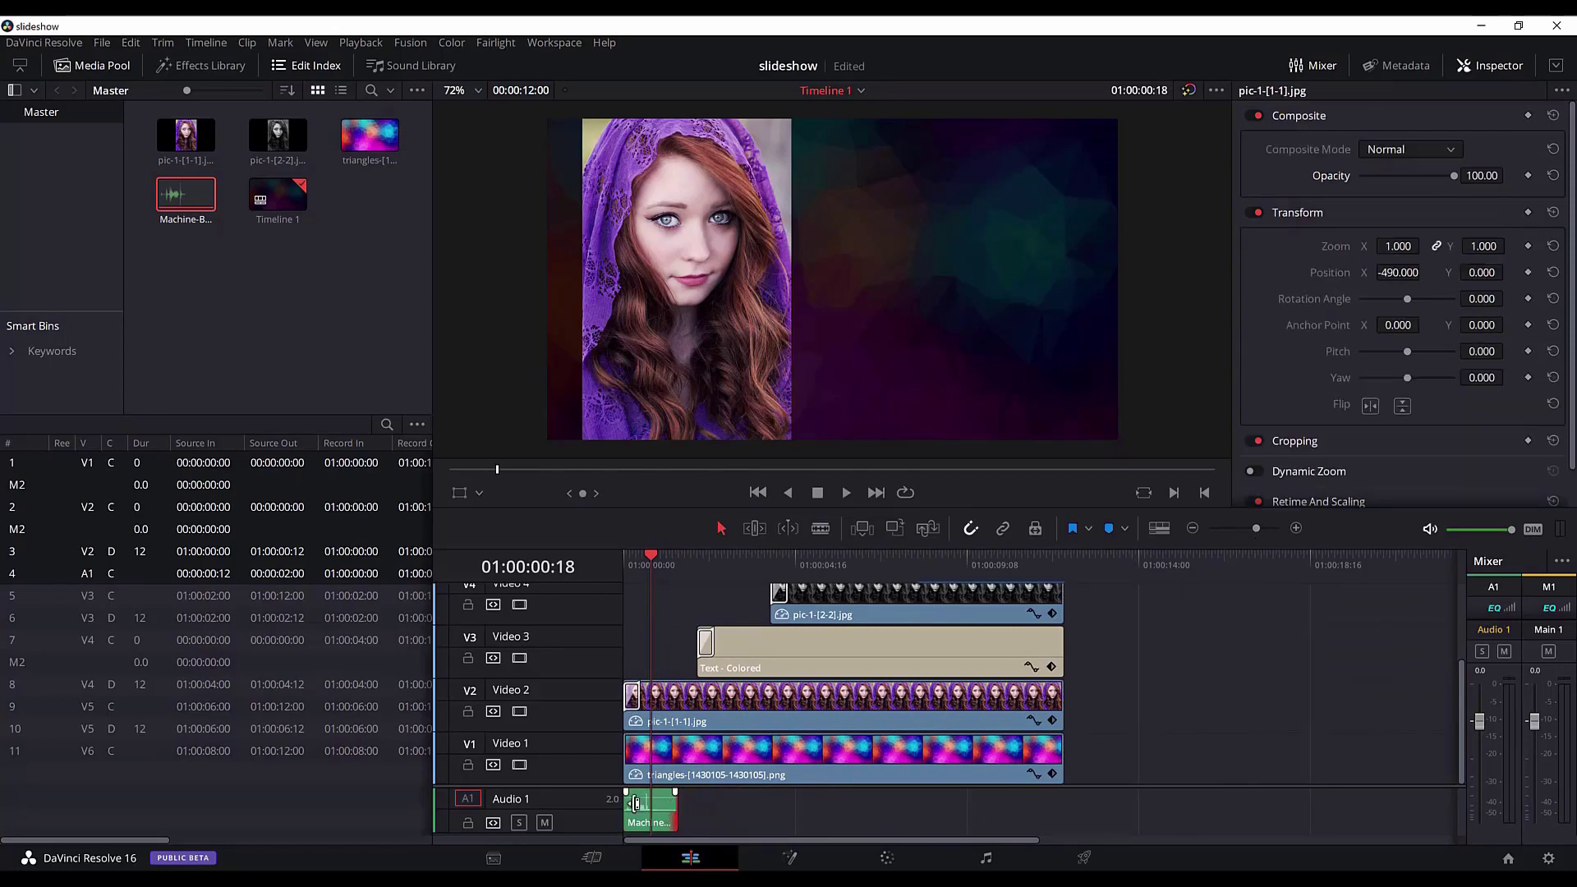
pyautogui.click(639, 812)
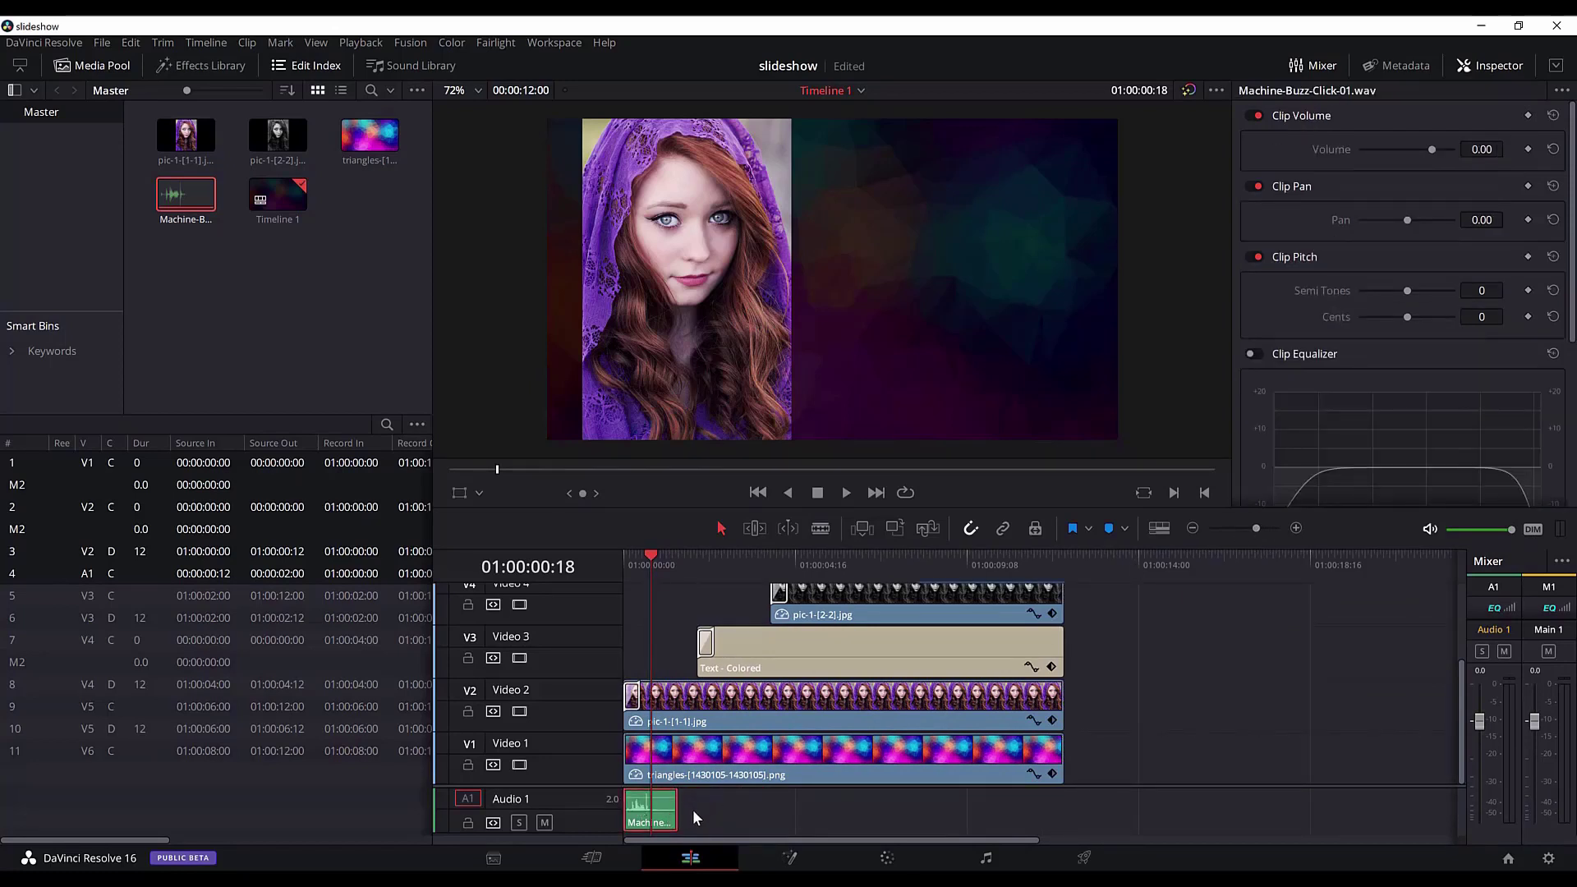
pyautogui.scroll(1, 706, 784)
pyautogui.scroll(-1, 714, 764)
pyautogui.moveTo(654, 554); pyautogui.dragTo(771, 567)
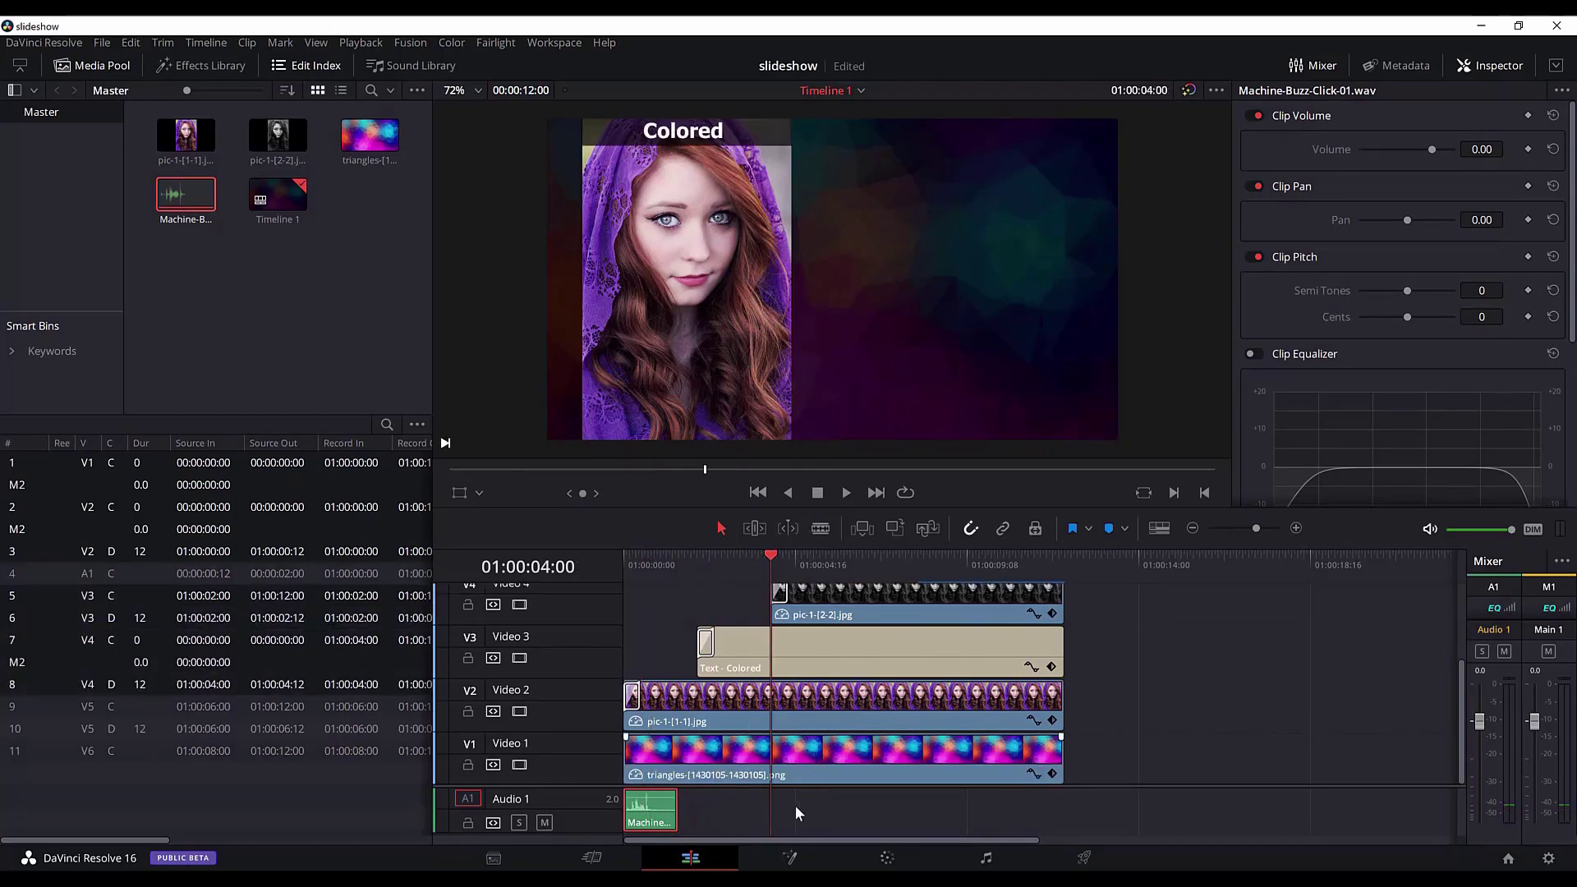
pyautogui.press('F10')
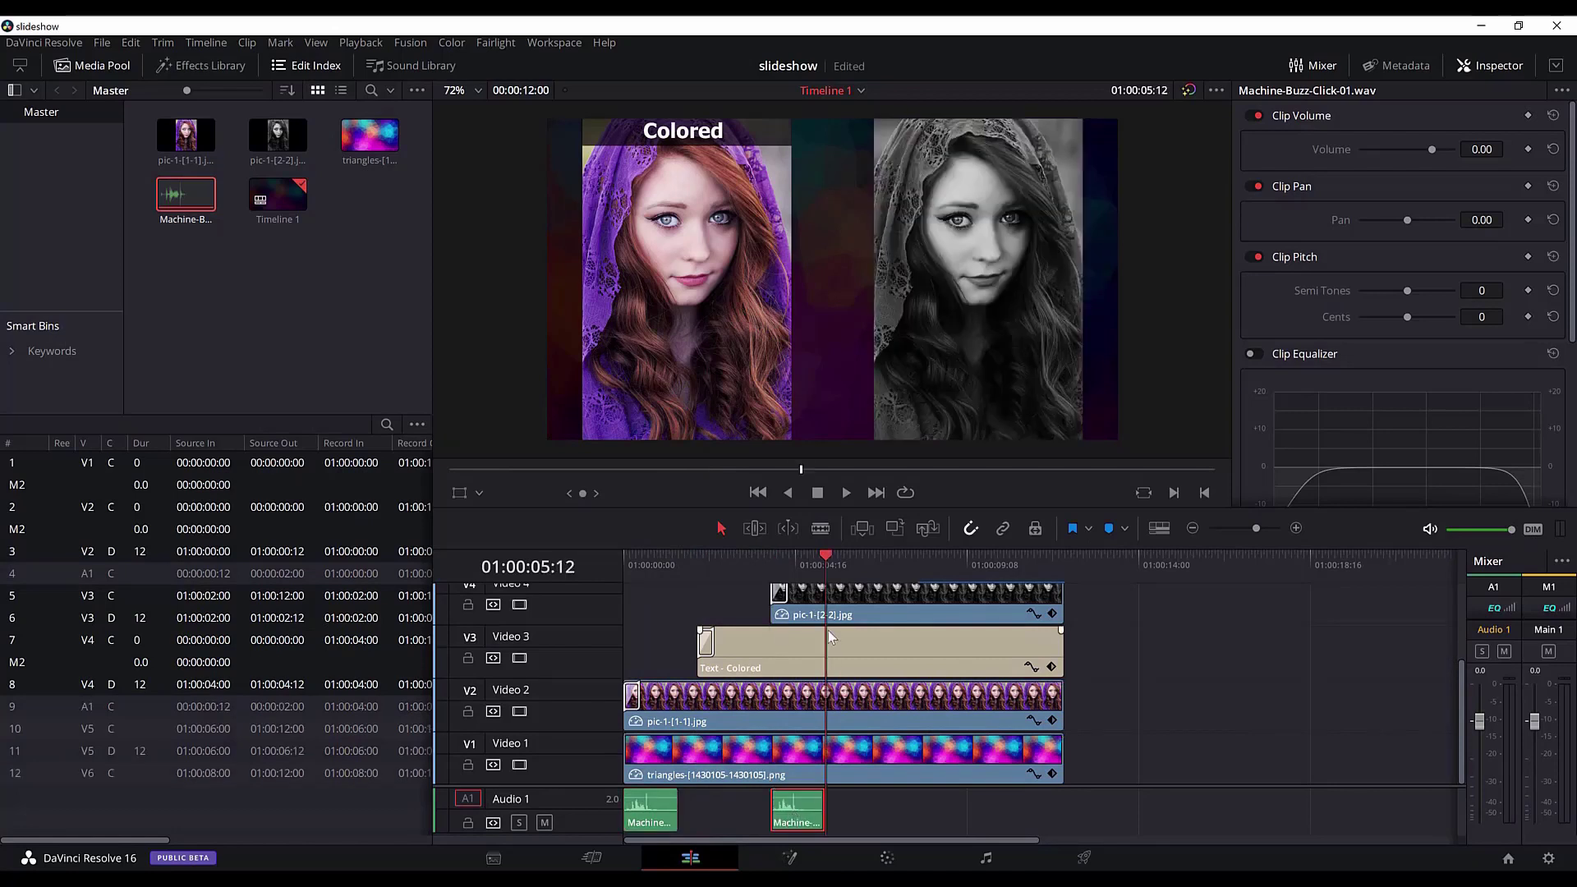
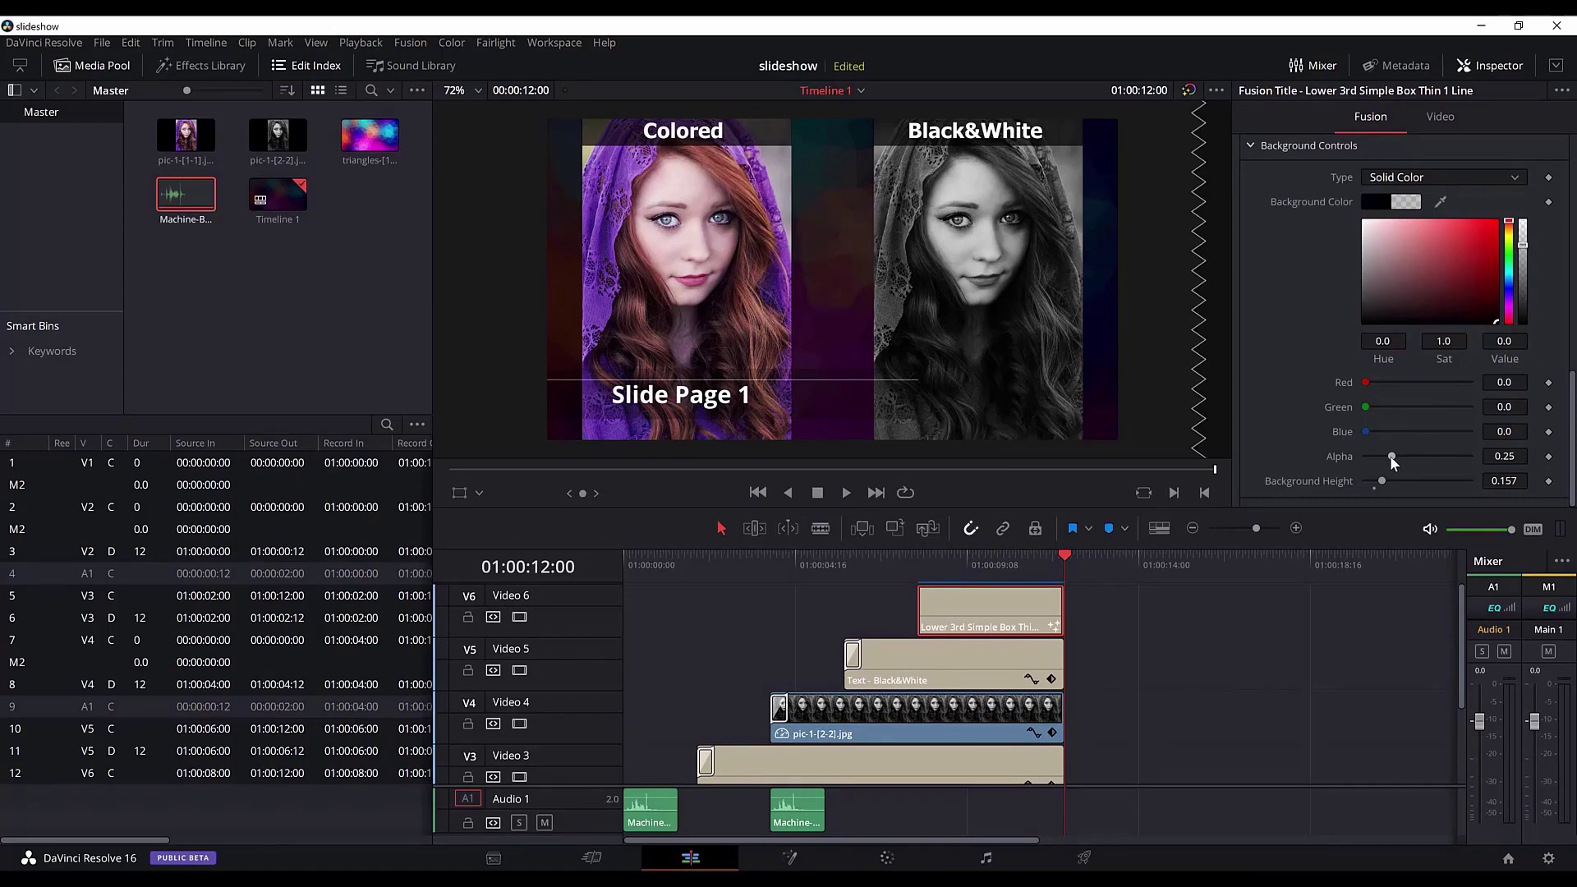
# Set the lower third's background alpha to 1.0 and move the playhead to 01:00:11:19
pyautogui.moveTo(1391, 456); pyautogui.dragTo(1446, 455)
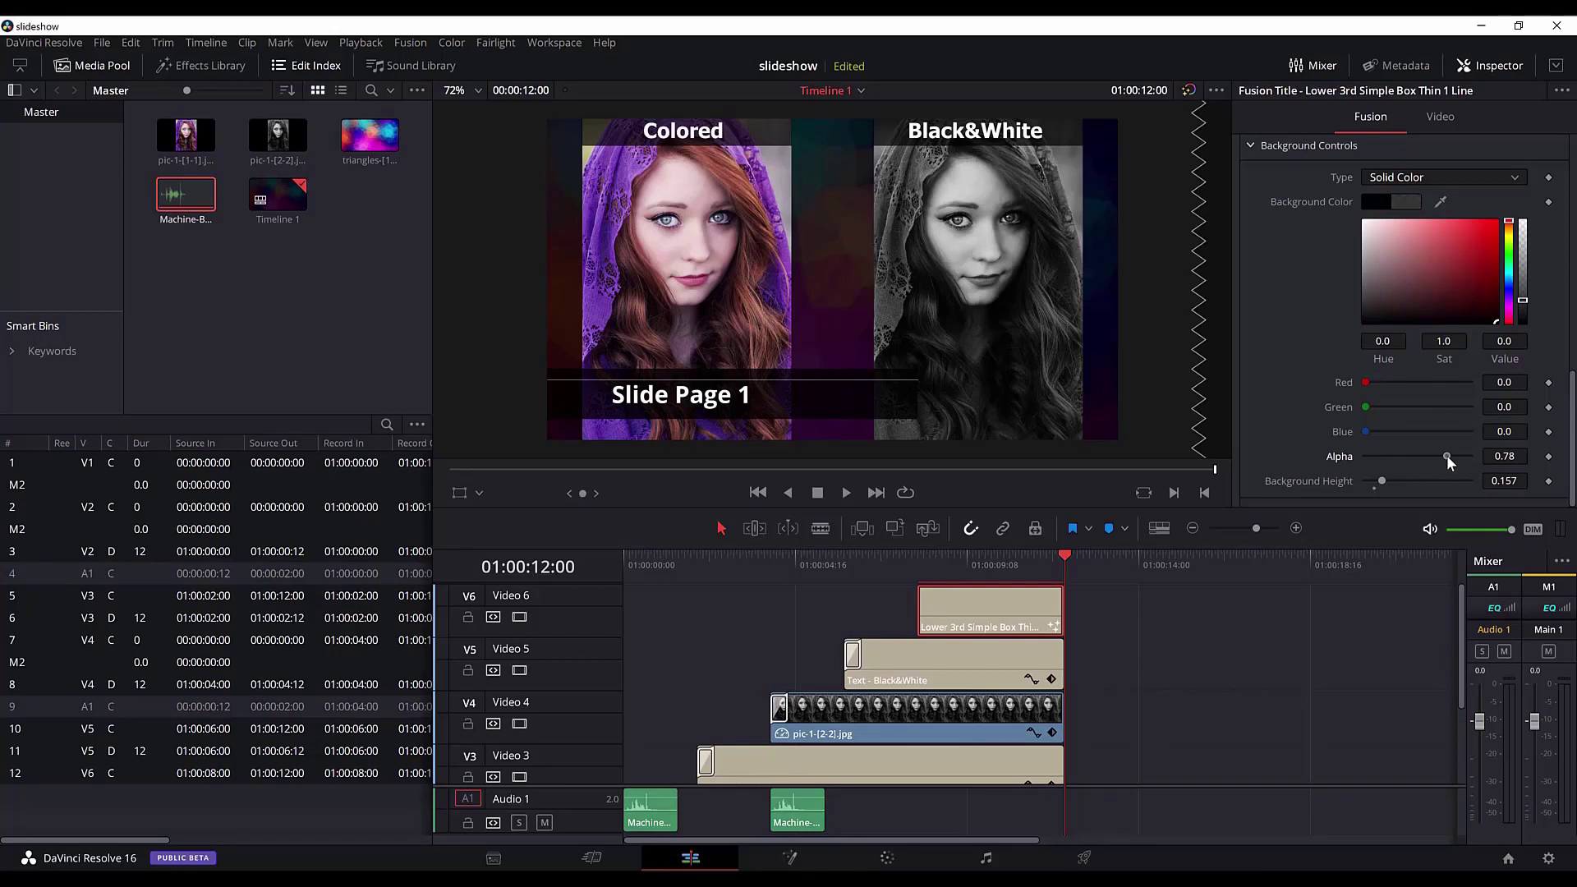
pyautogui.moveTo(1447, 455); pyautogui.dragTo(1475, 455)
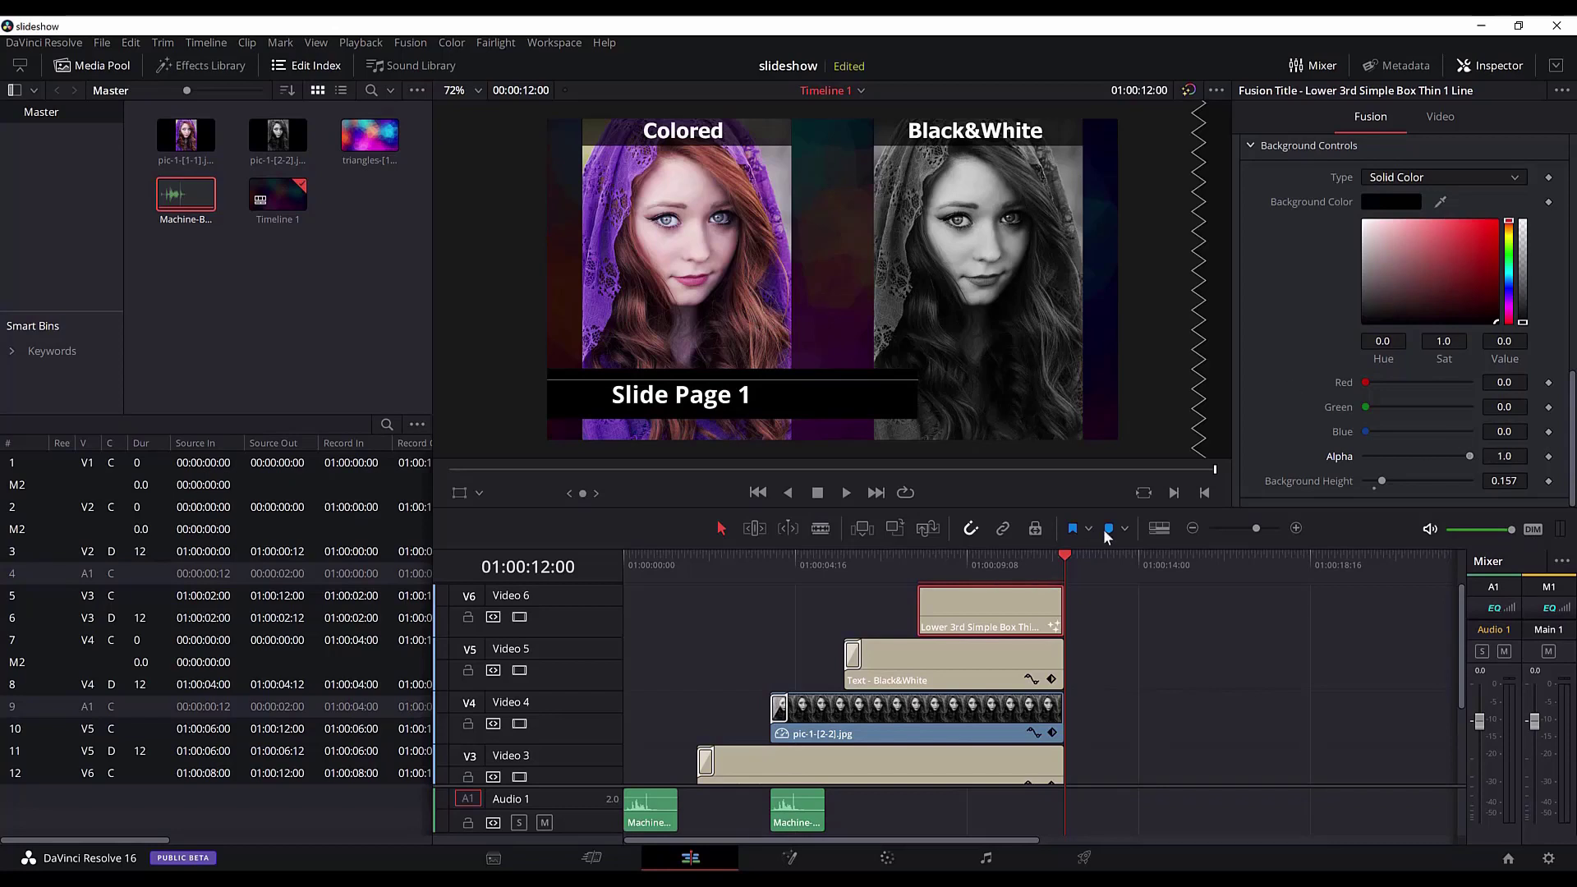
pyautogui.moveTo(1075, 557); pyautogui.dragTo(1058, 557)
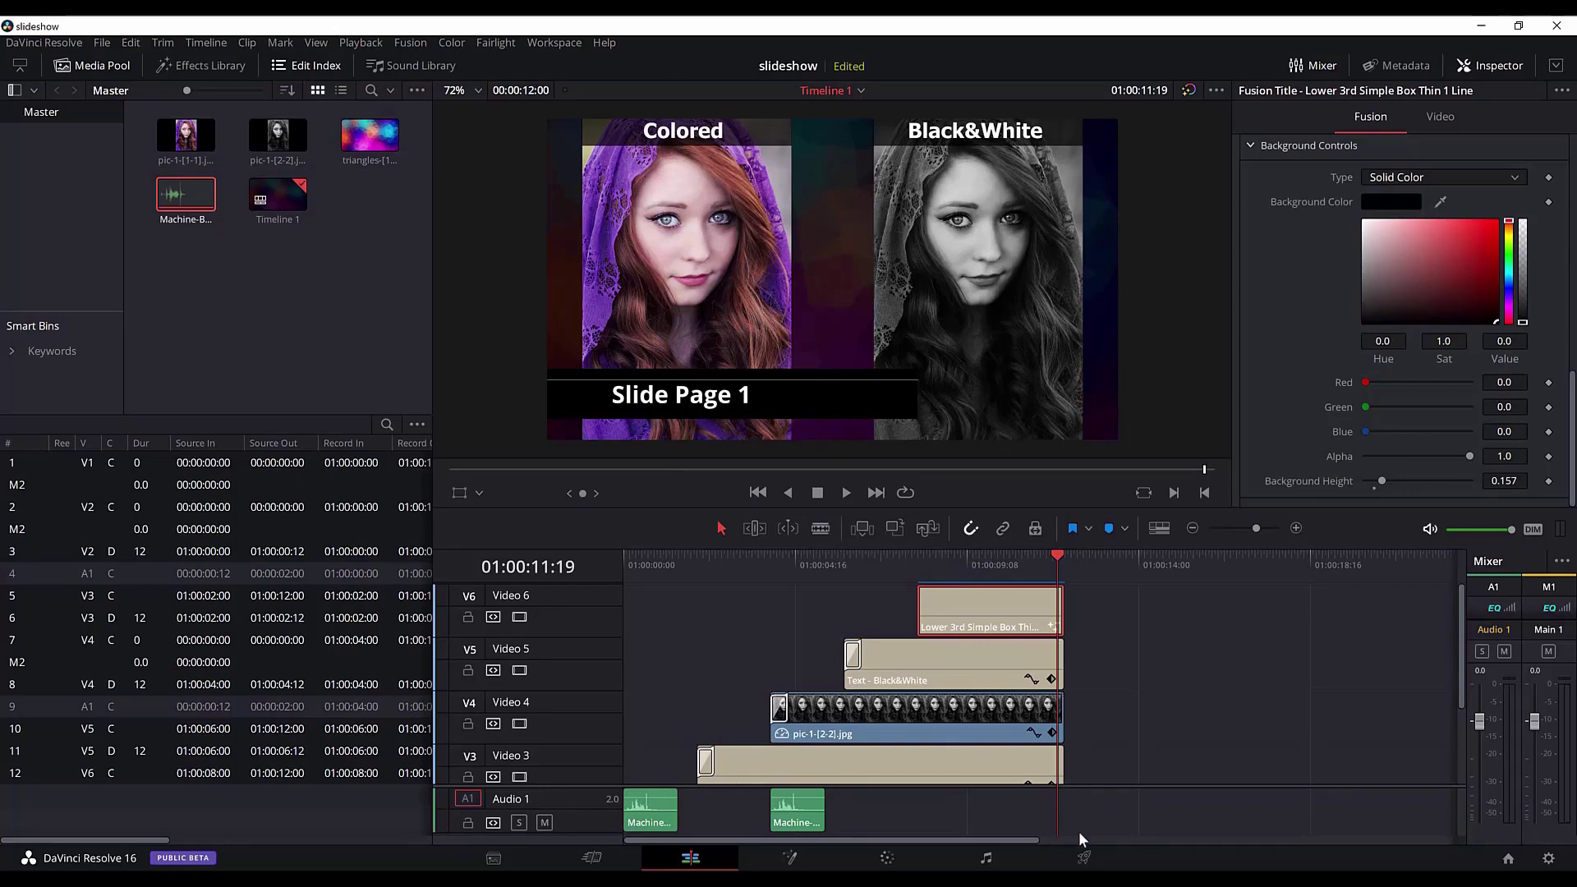
# Configure the render settings with the YouTube 1080p preset, the filename slide-1 and the MP4 format
pyautogui.click(1085, 860)
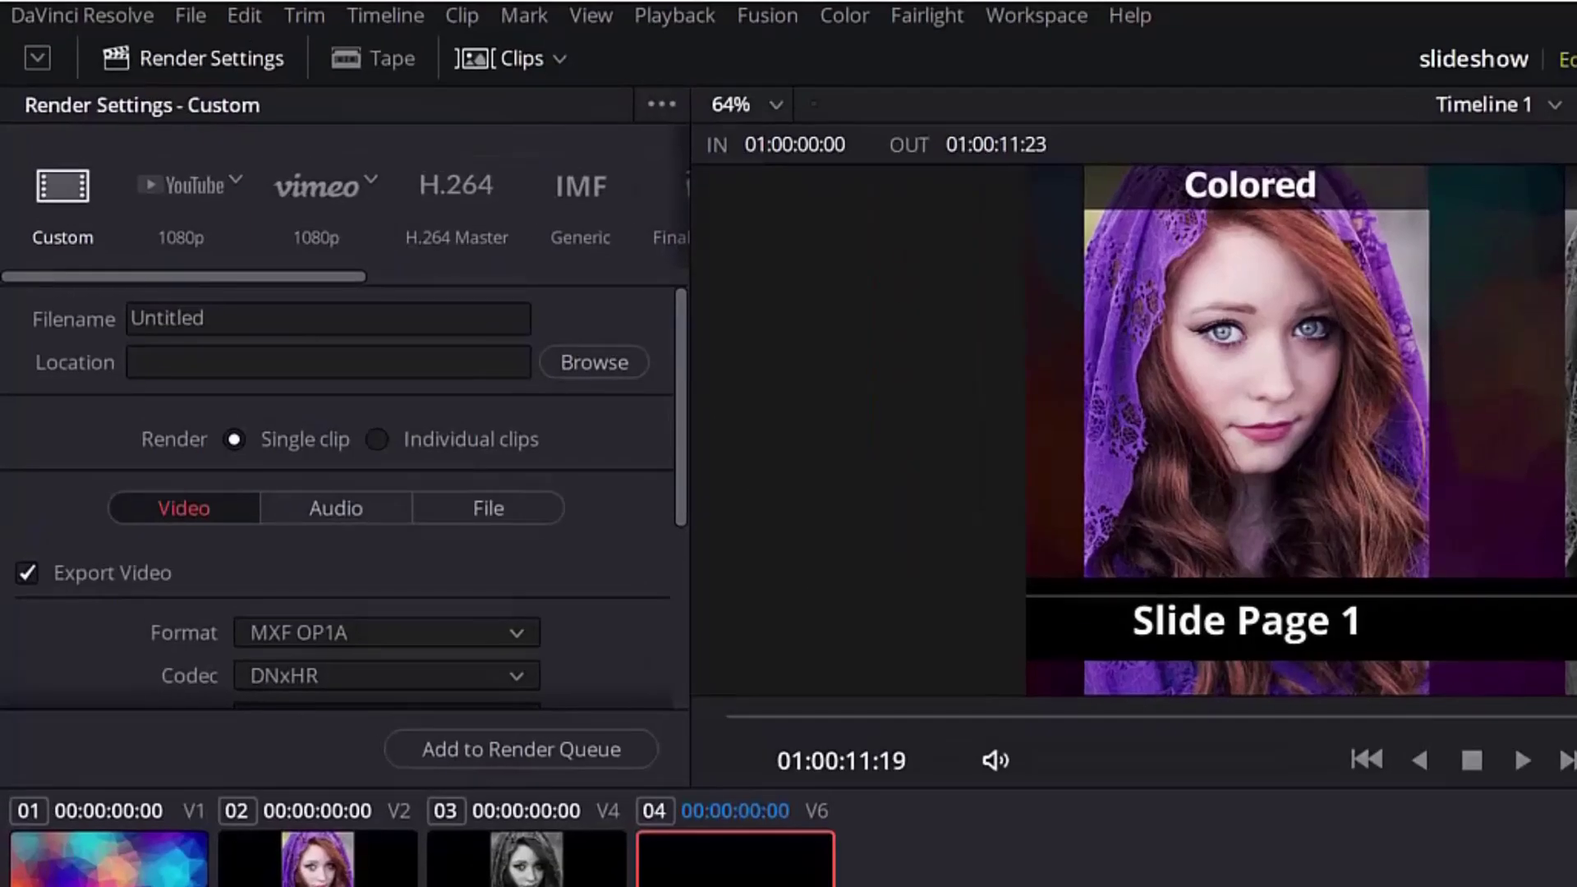
pyautogui.click(195, 184)
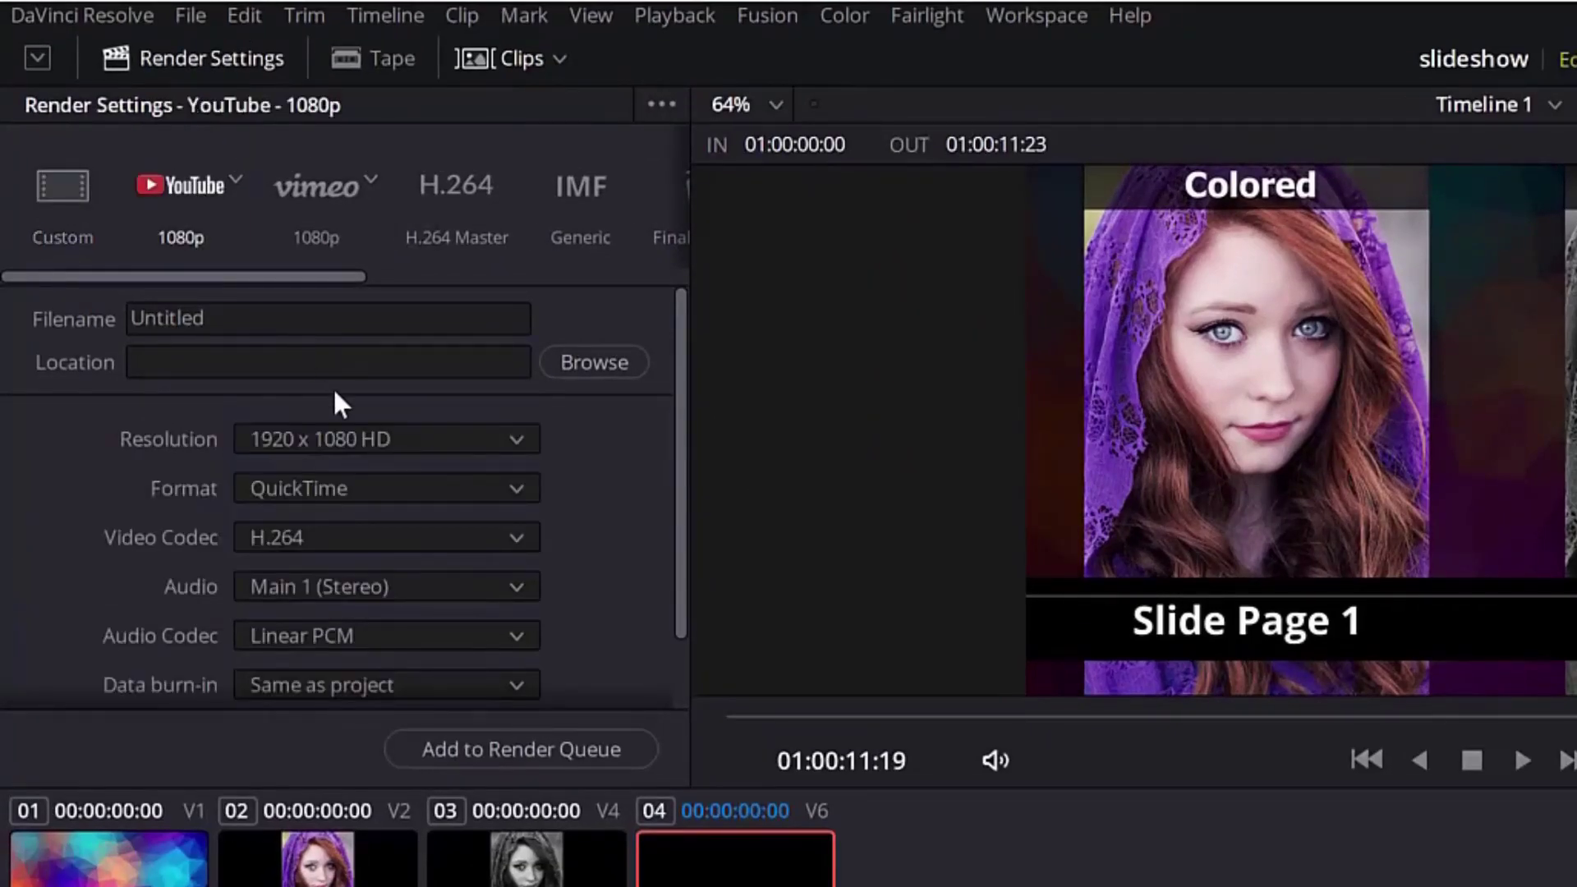
pyautogui.click(340, 323)
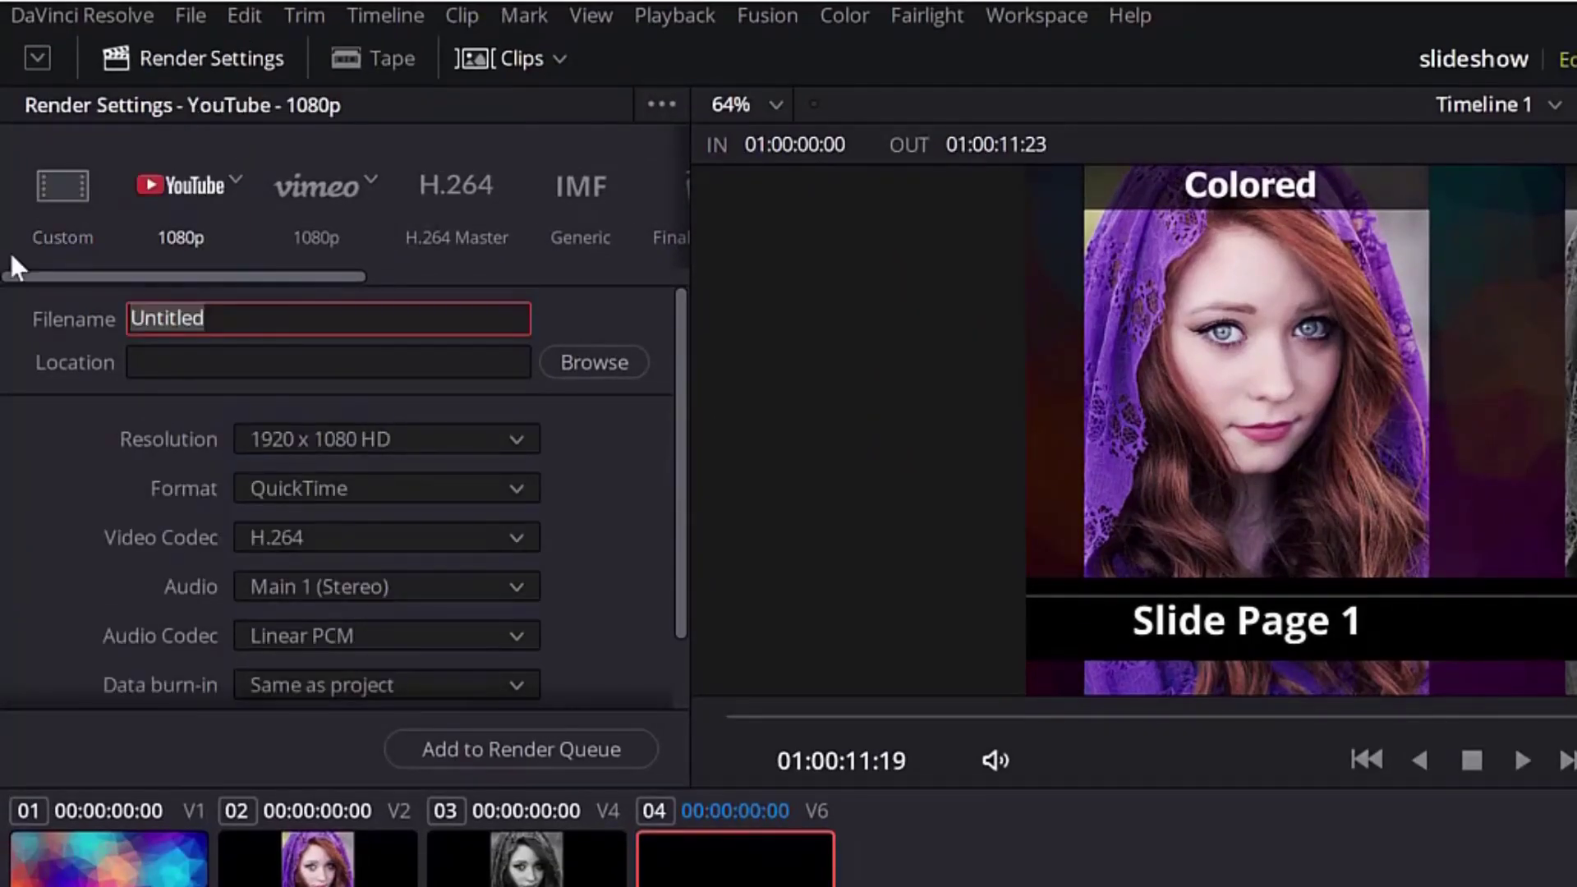
pyautogui.write('slide-1')
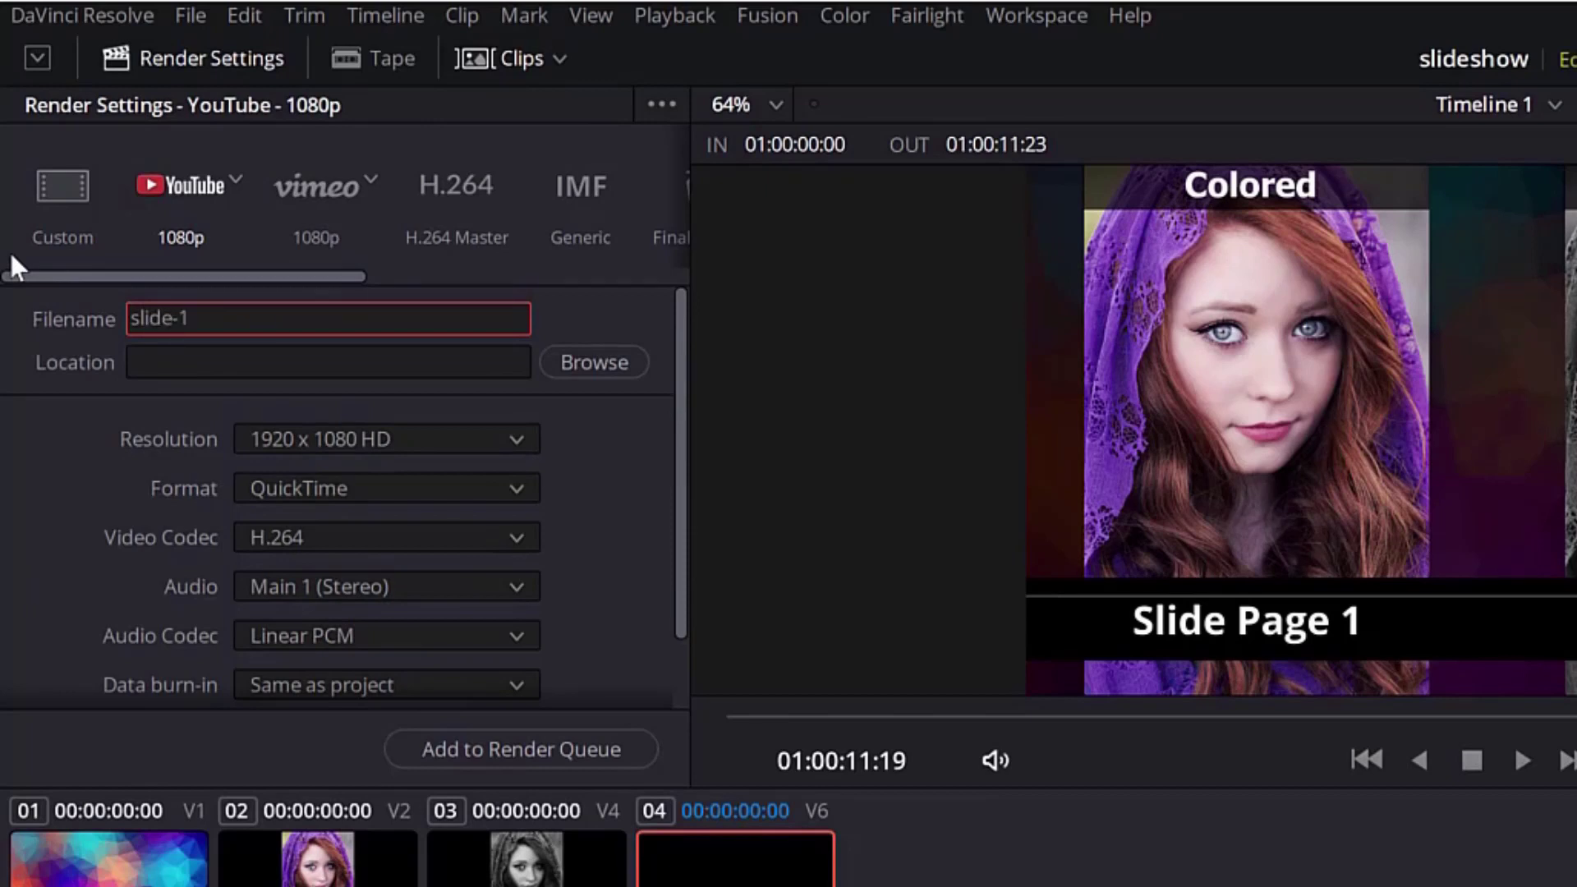
pyautogui.press('Return')
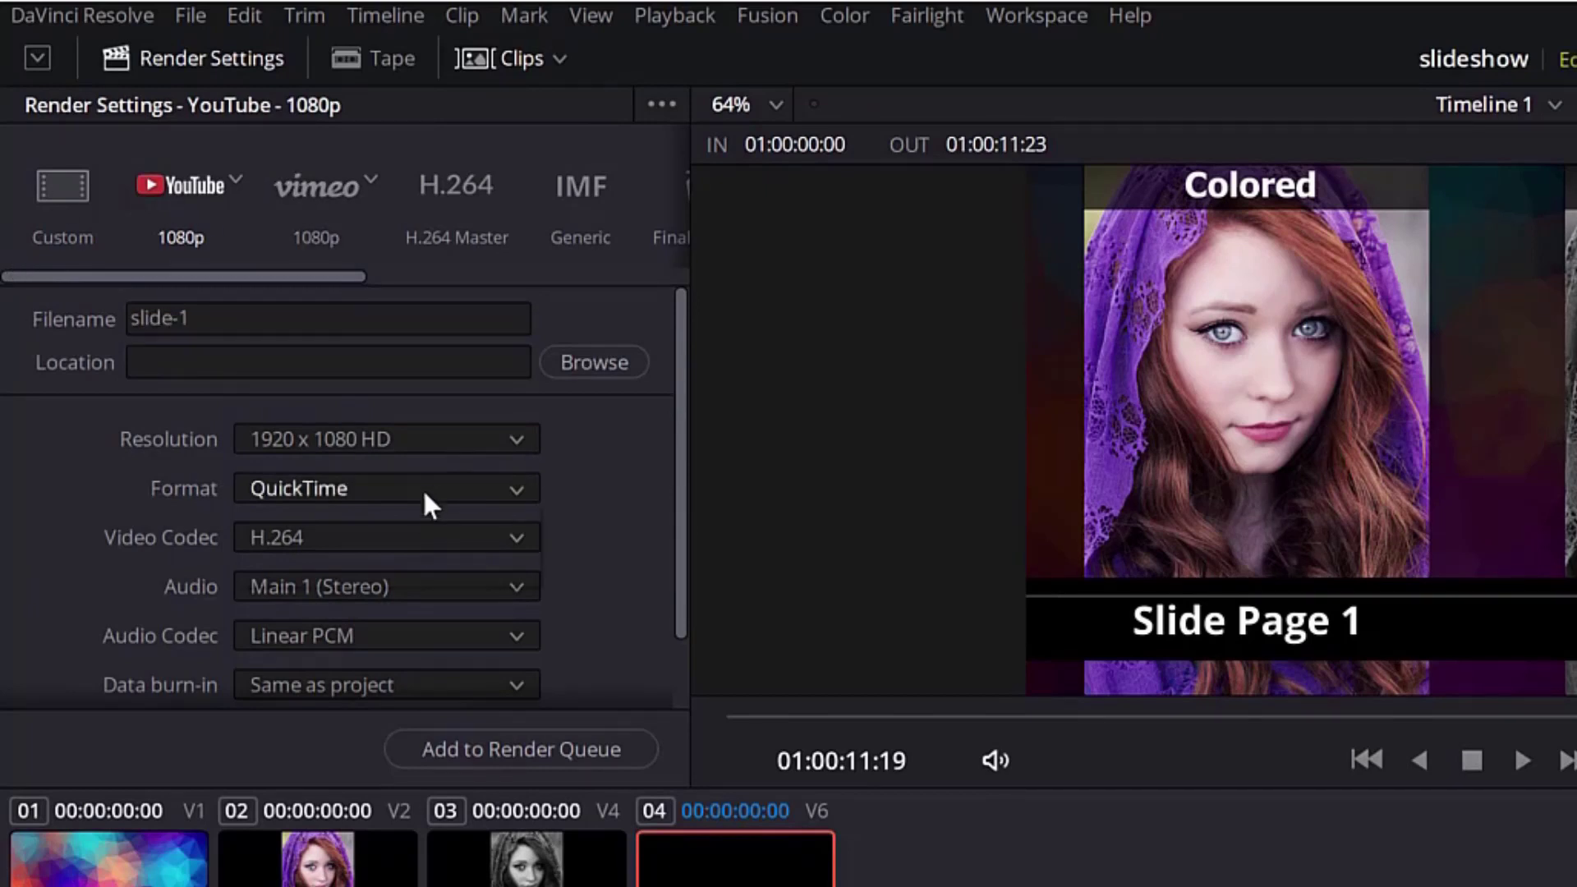
pyautogui.click(422, 492)
pyautogui.click(398, 529)
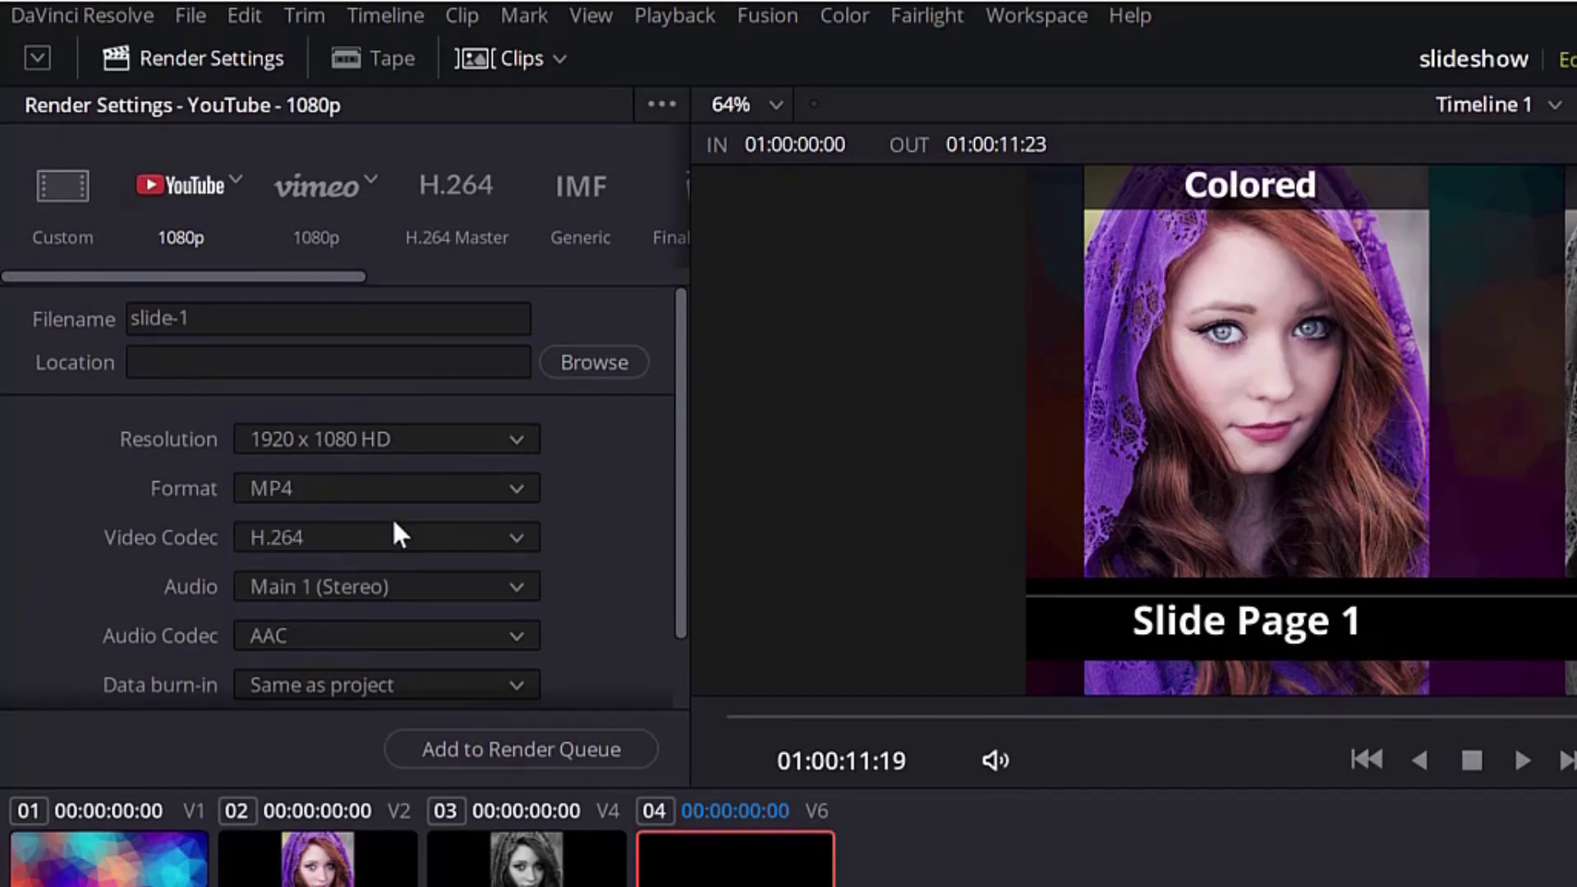
# Set the render location to the slides folder inside the Slideshow folder
pyautogui.click(578, 368)
pyautogui.click(158, 459)
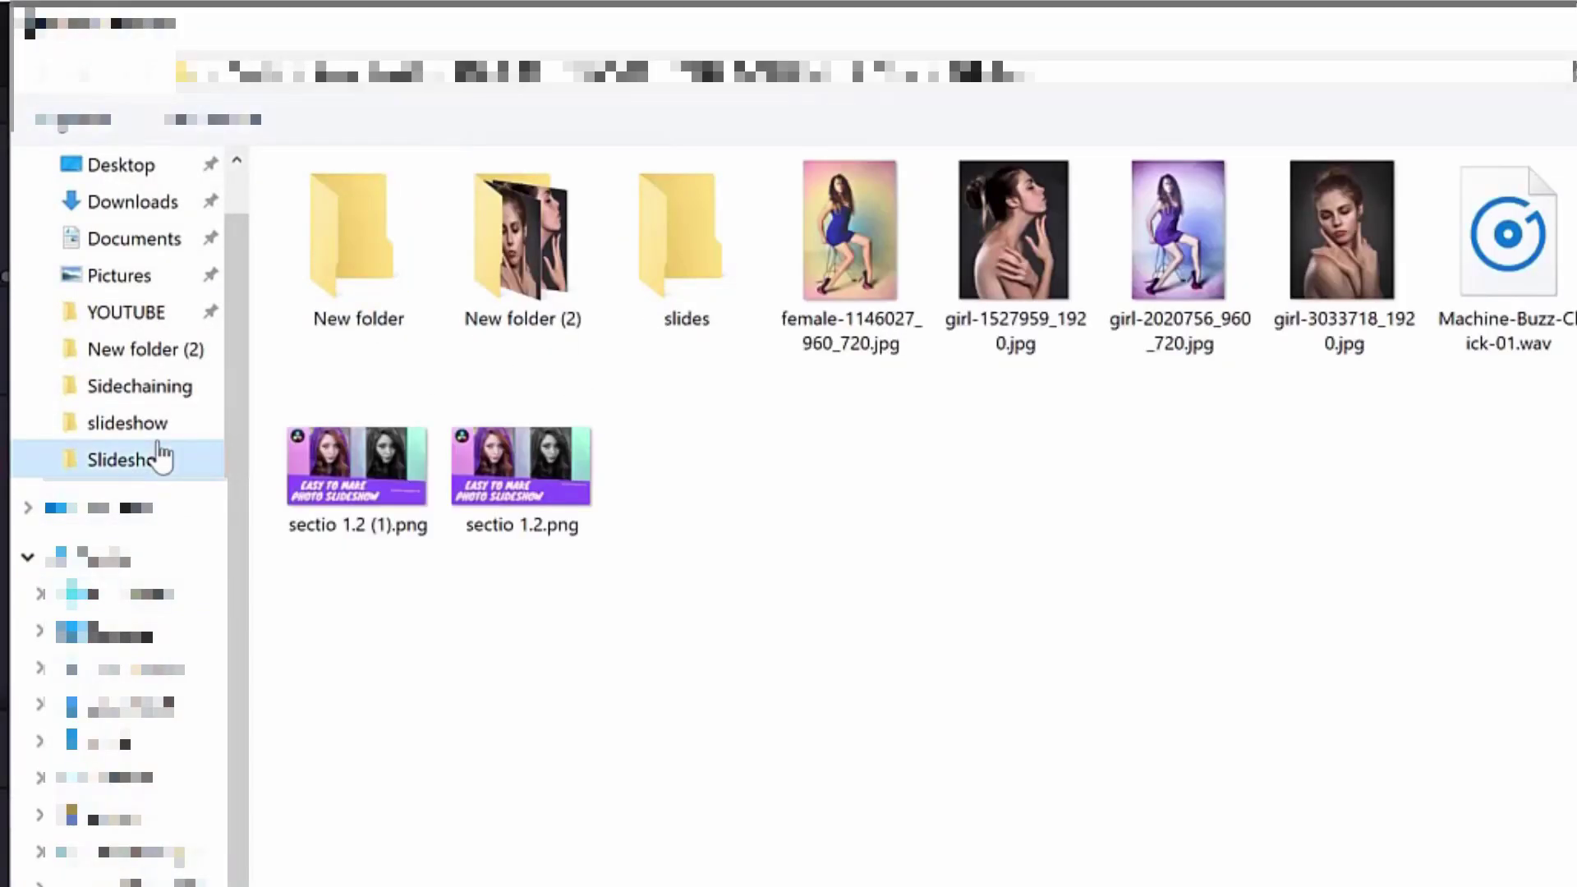
pyautogui.doubleClick(662, 281)
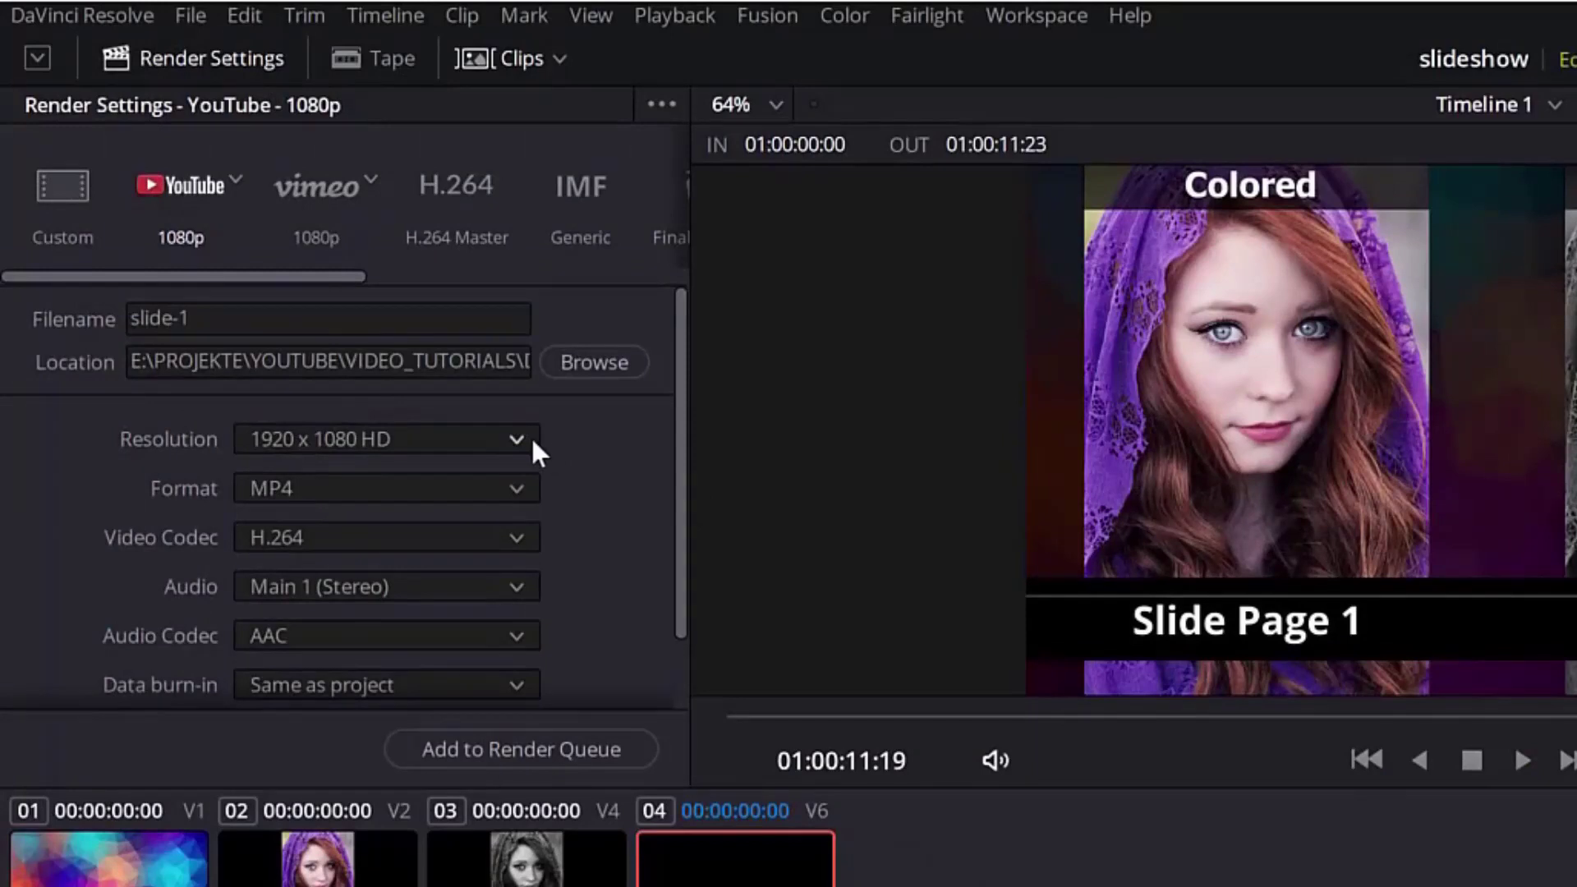
# Add the slide-1 job to the render queue and render it
pyautogui.scroll(-2, 530, 447)
pyautogui.scroll(2, 529, 456)
pyautogui.click(493, 750)
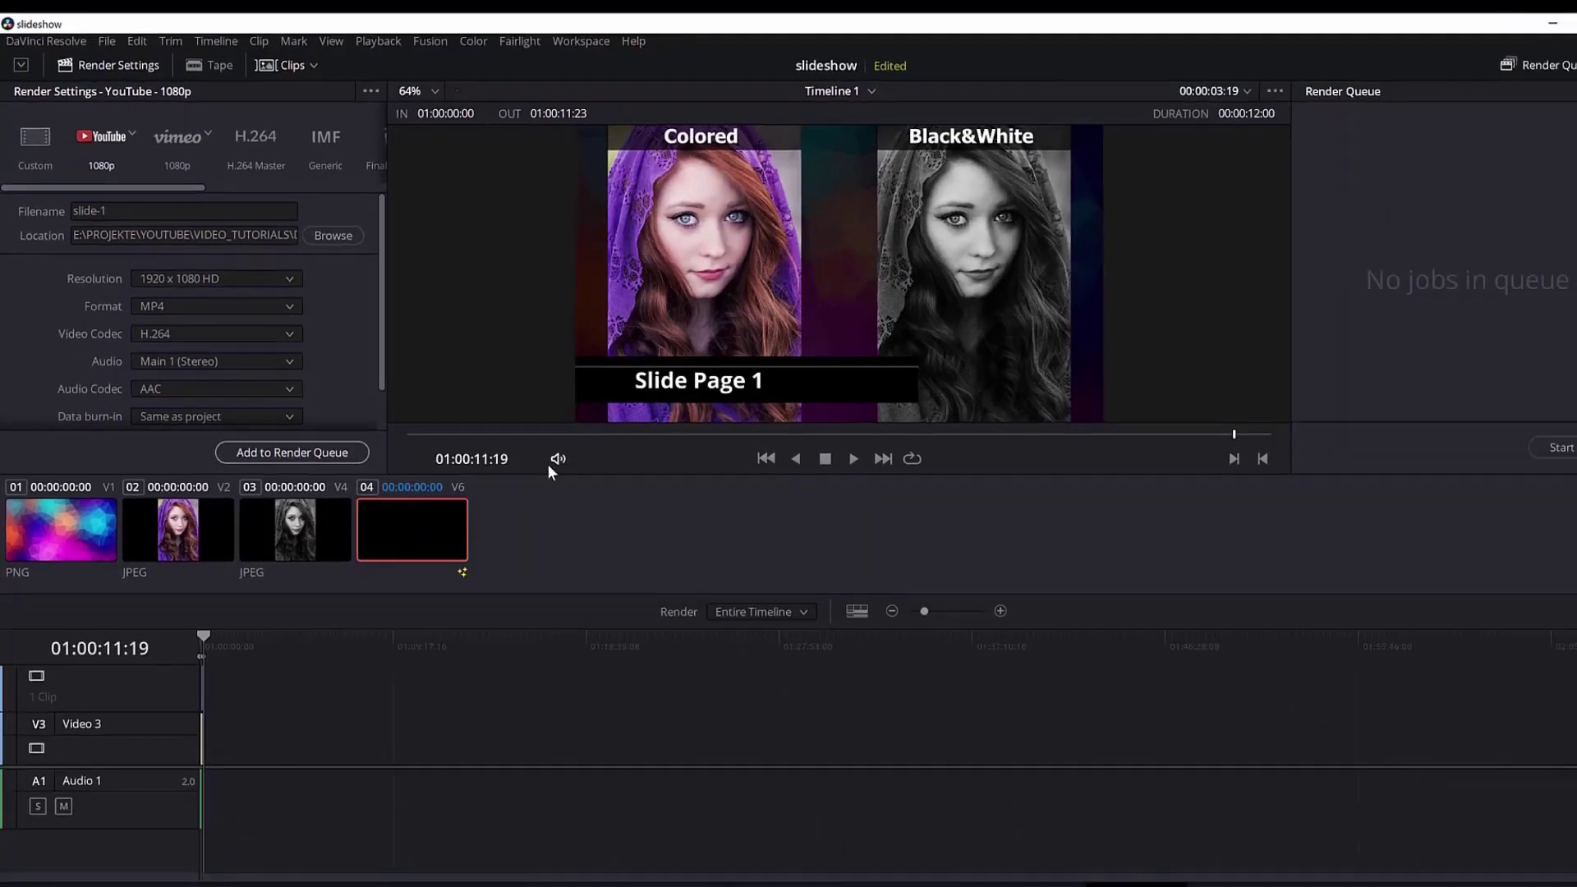
pyautogui.click(1515, 430)
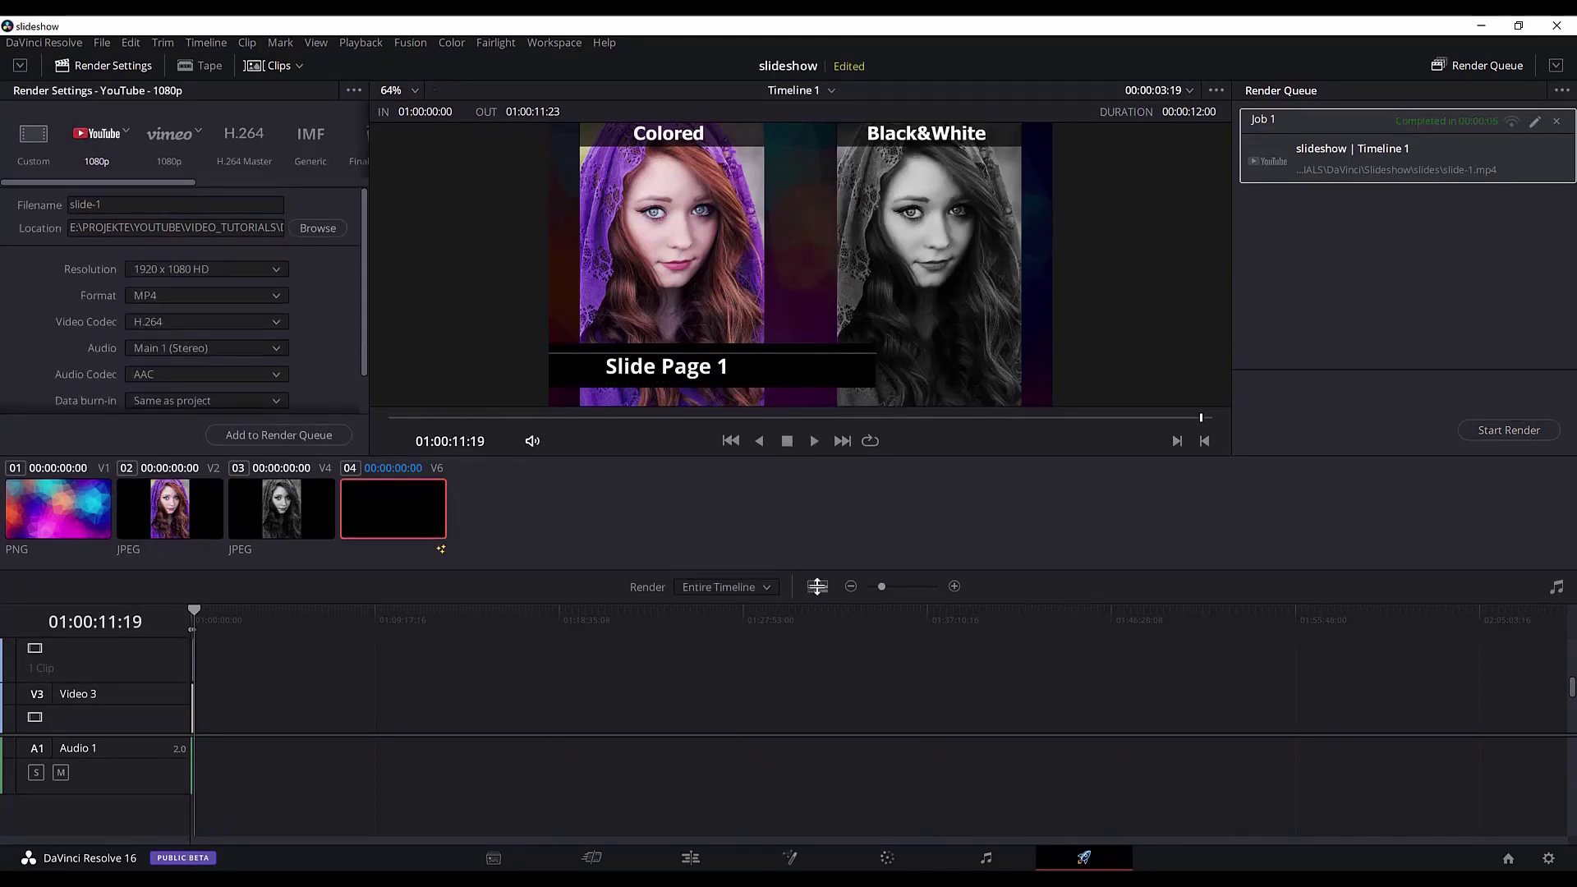
# Return to editing and replace the pic-1-[1-1].jpg clip in the media pool with pic-2-1.jpg from New folder (2)
pyautogui.click(690, 857)
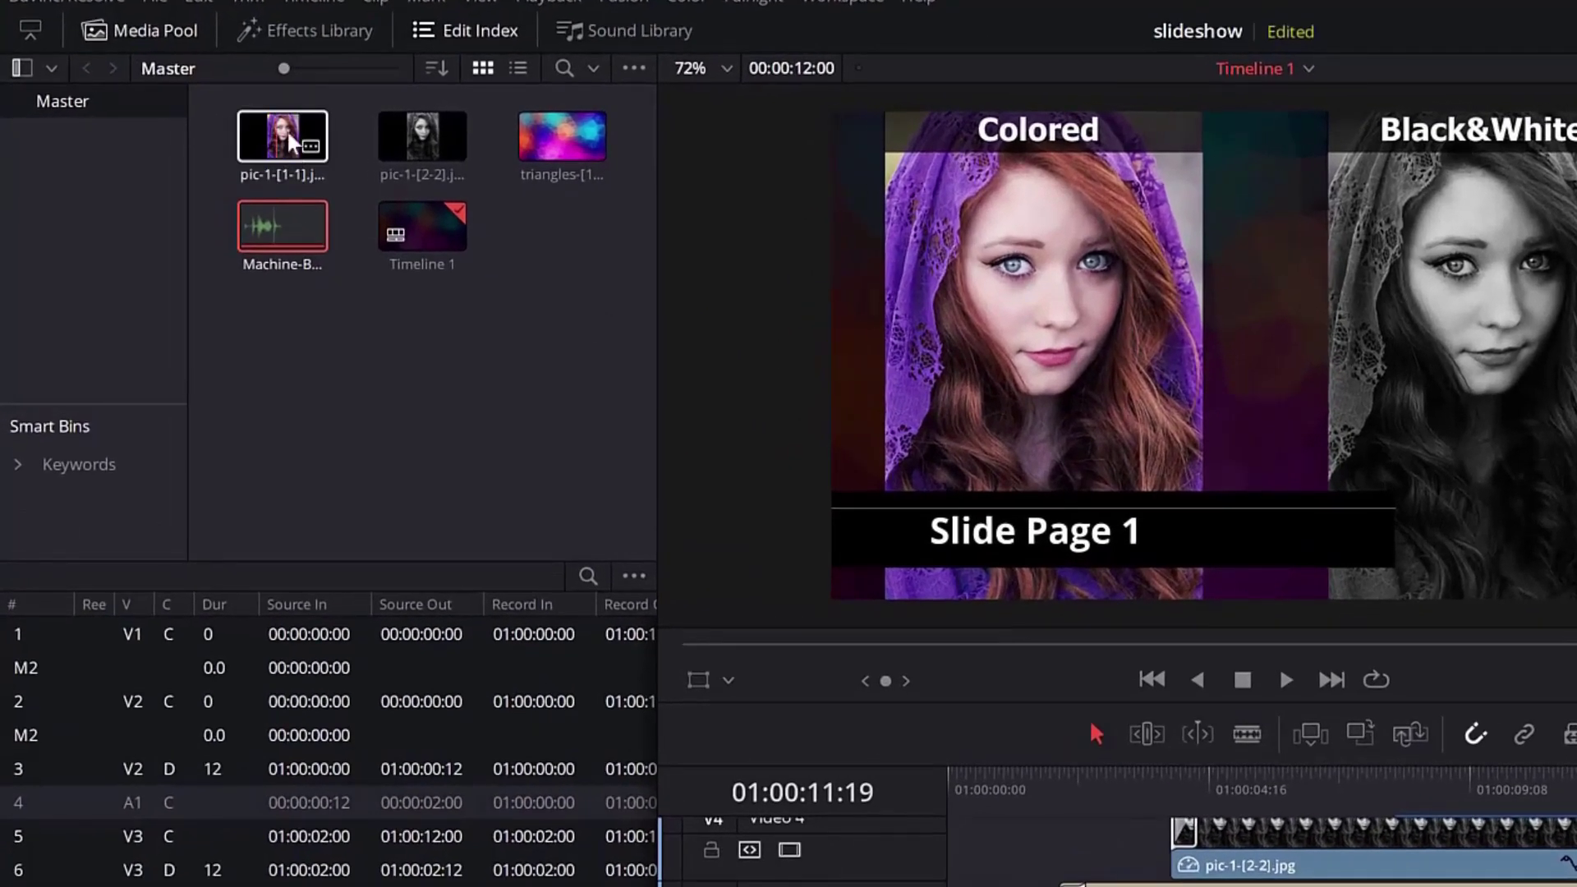
pyautogui.click(275, 136)
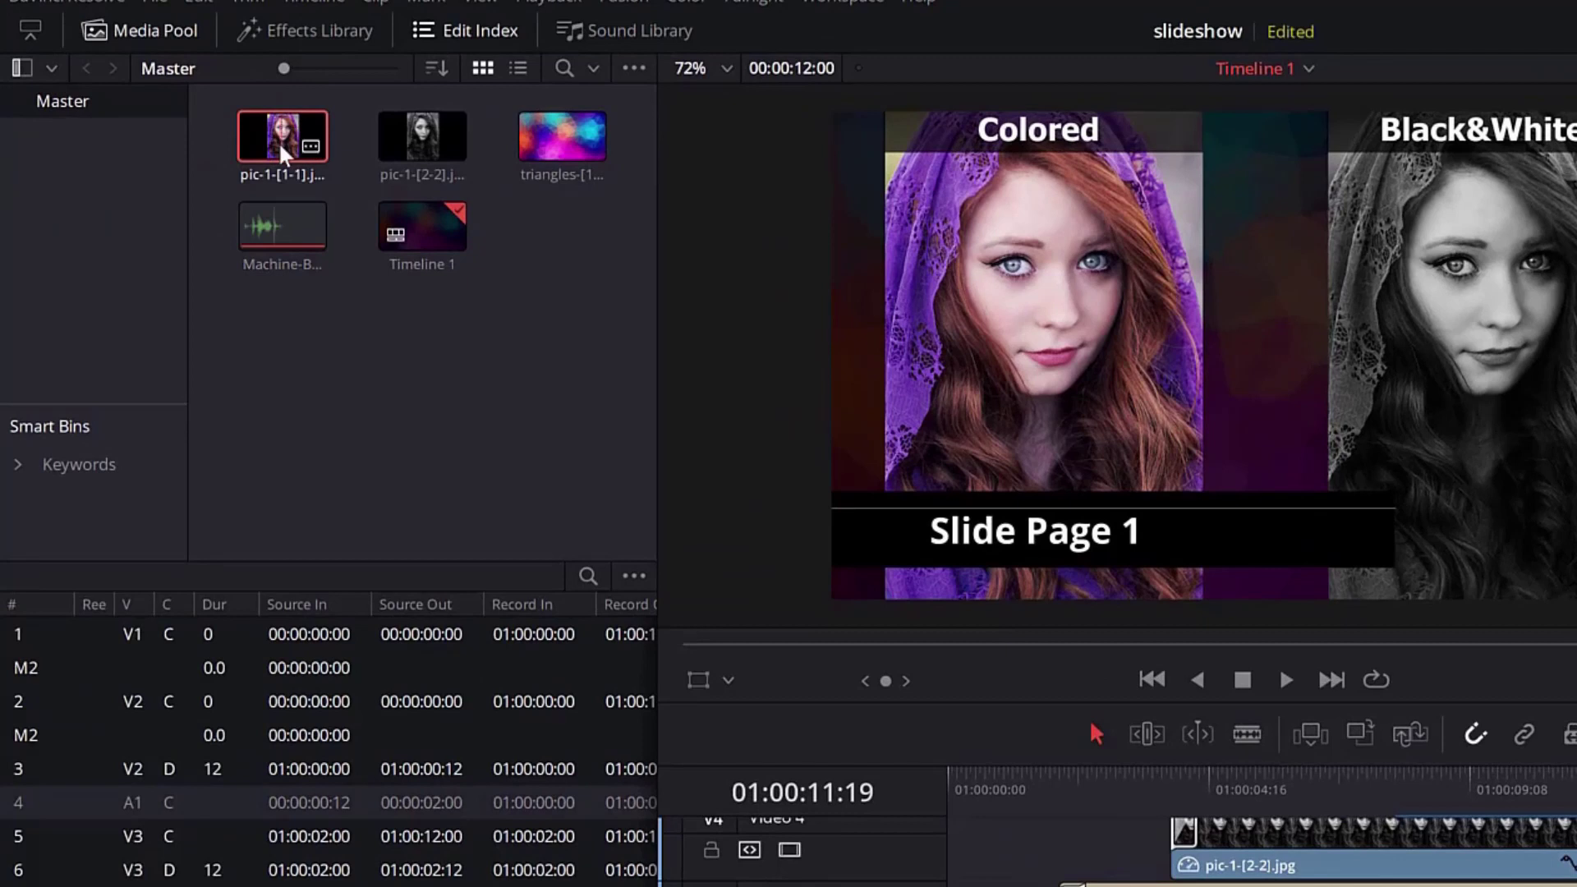
pyautogui.rightClick(283, 152)
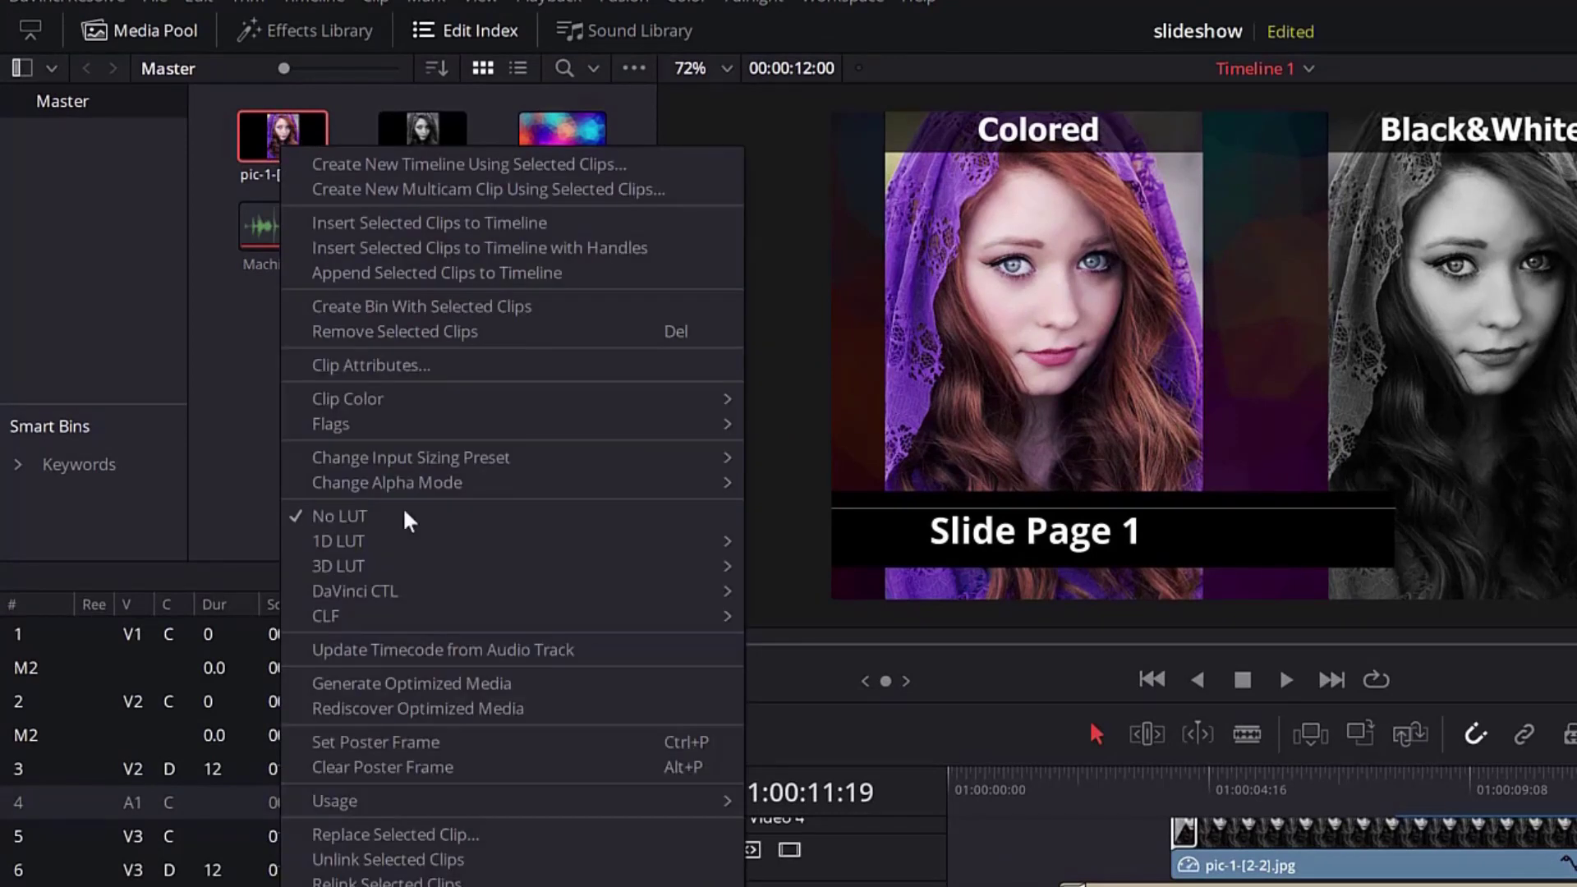
pyautogui.click(492, 832)
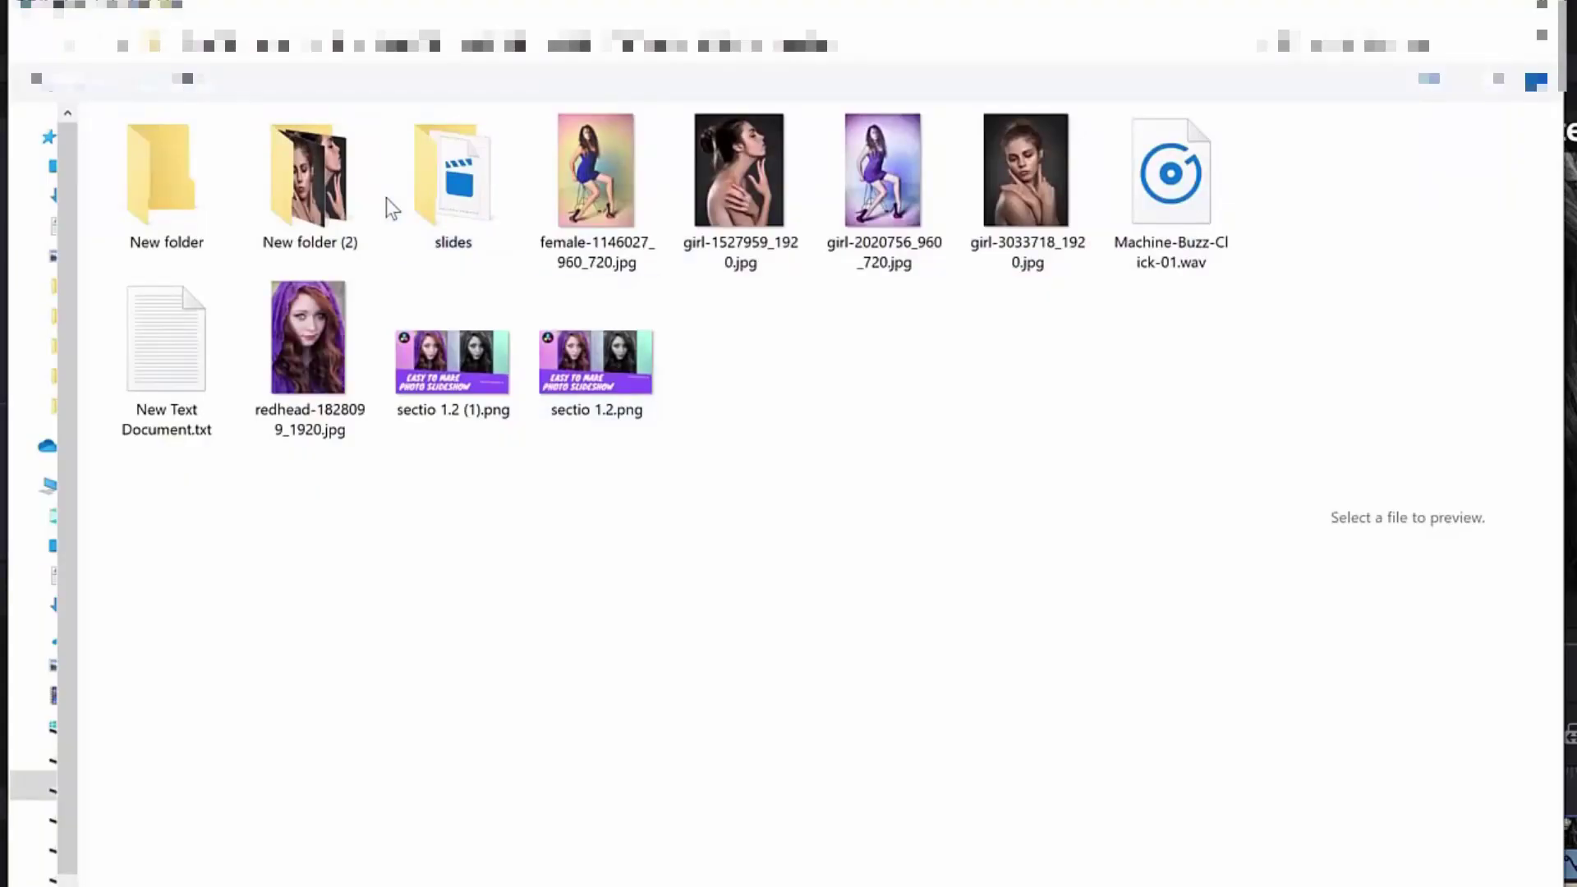
pyautogui.doubleClick(322, 206)
pyautogui.click(493, 144)
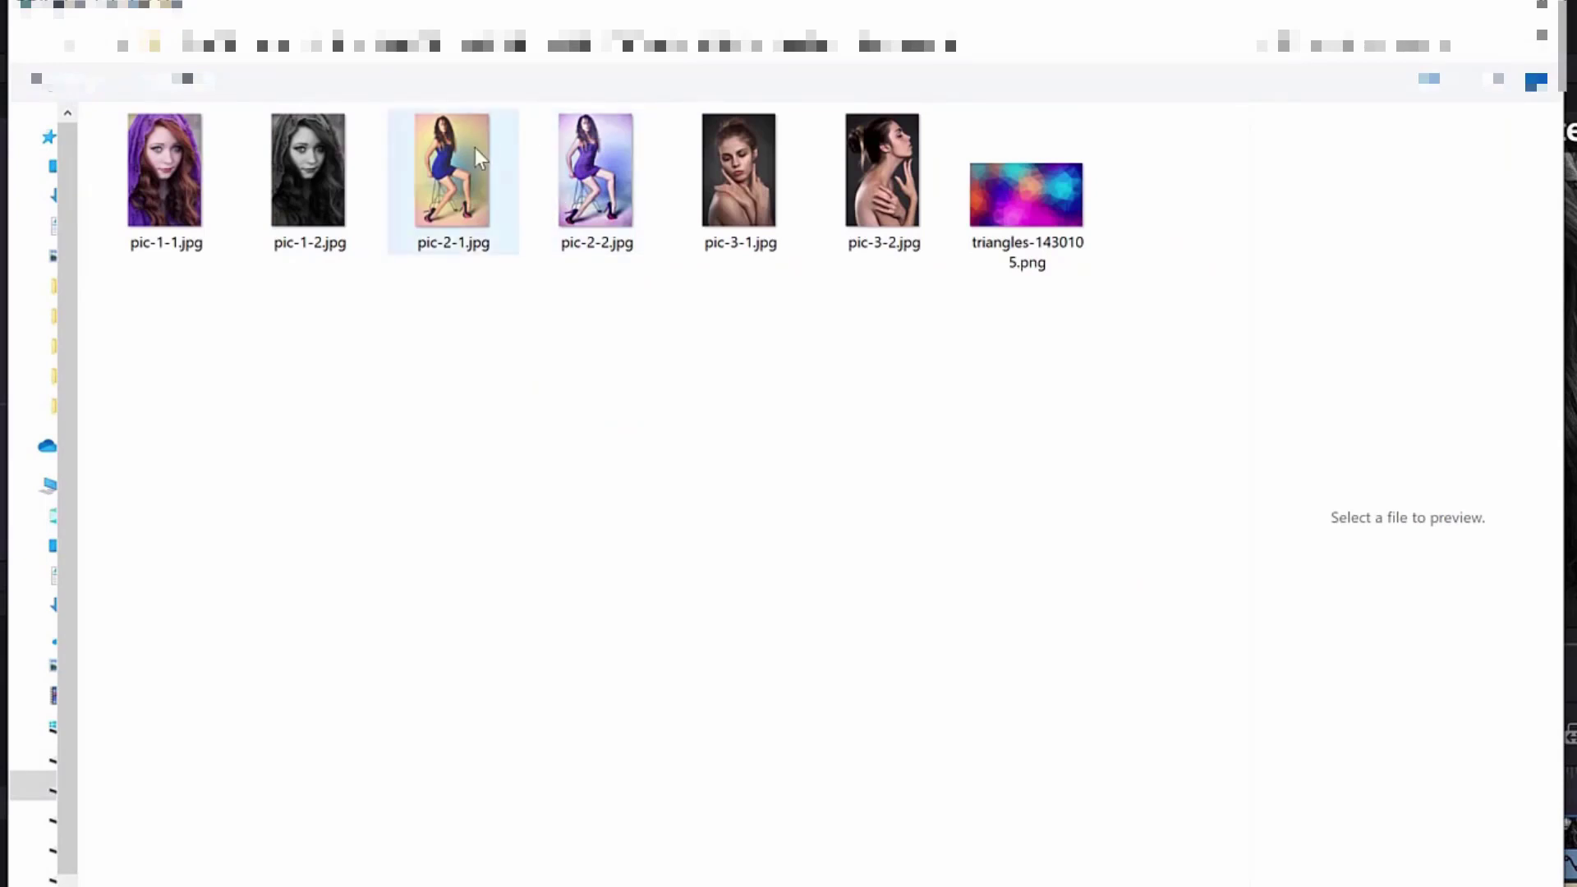
pyautogui.doubleClick(455, 181)
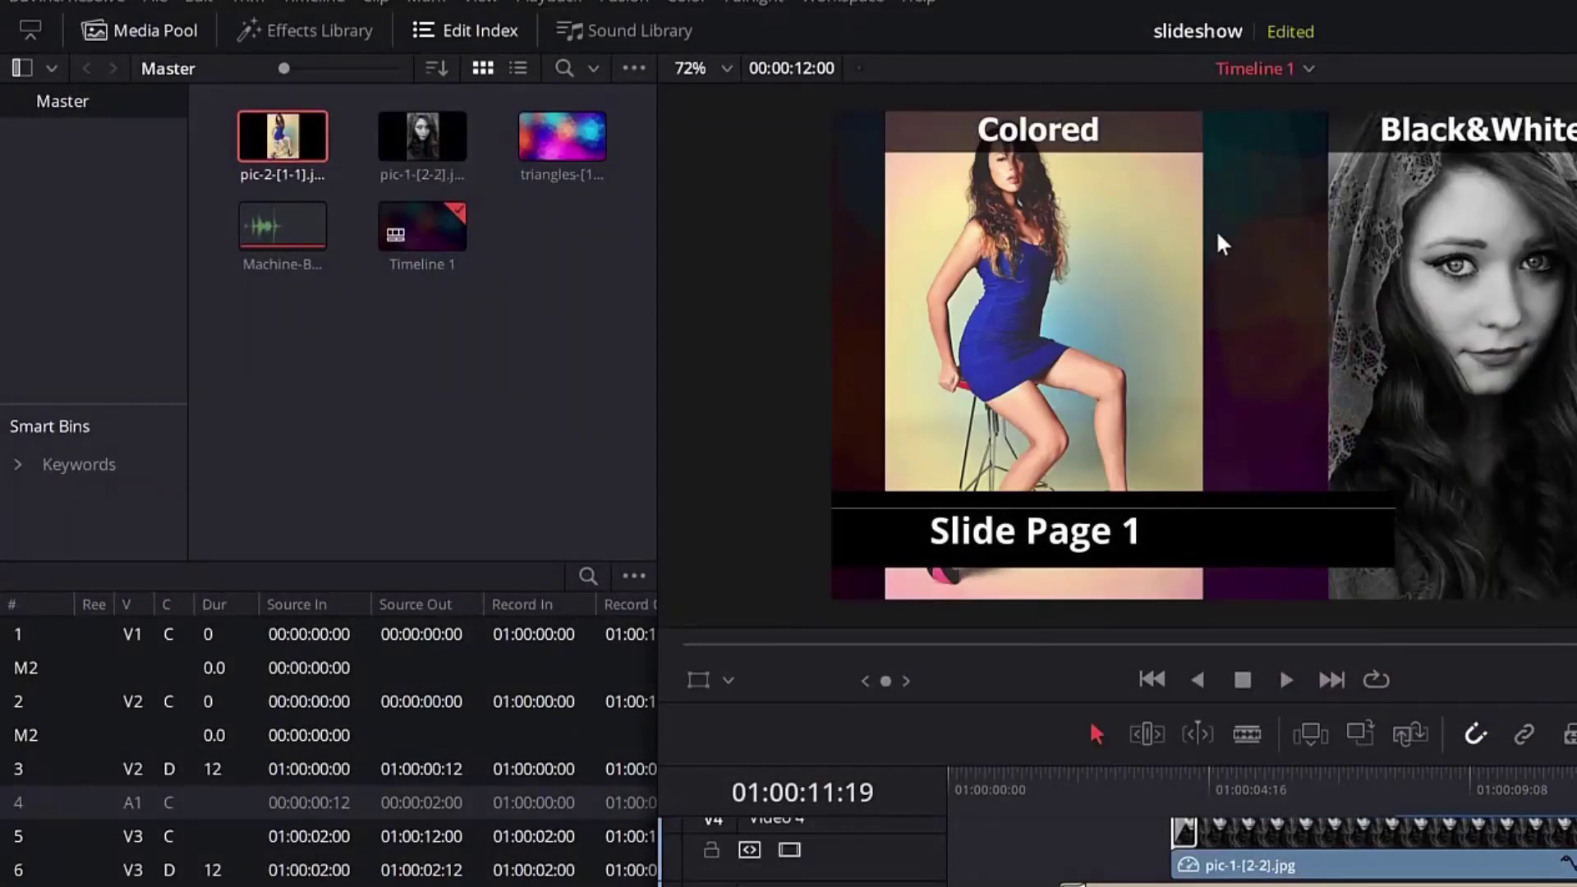
# Replace the pic-1-[2-2].jpg clip in the media pool with pic-2-2.jpg
pyautogui.rightClick(419, 131)
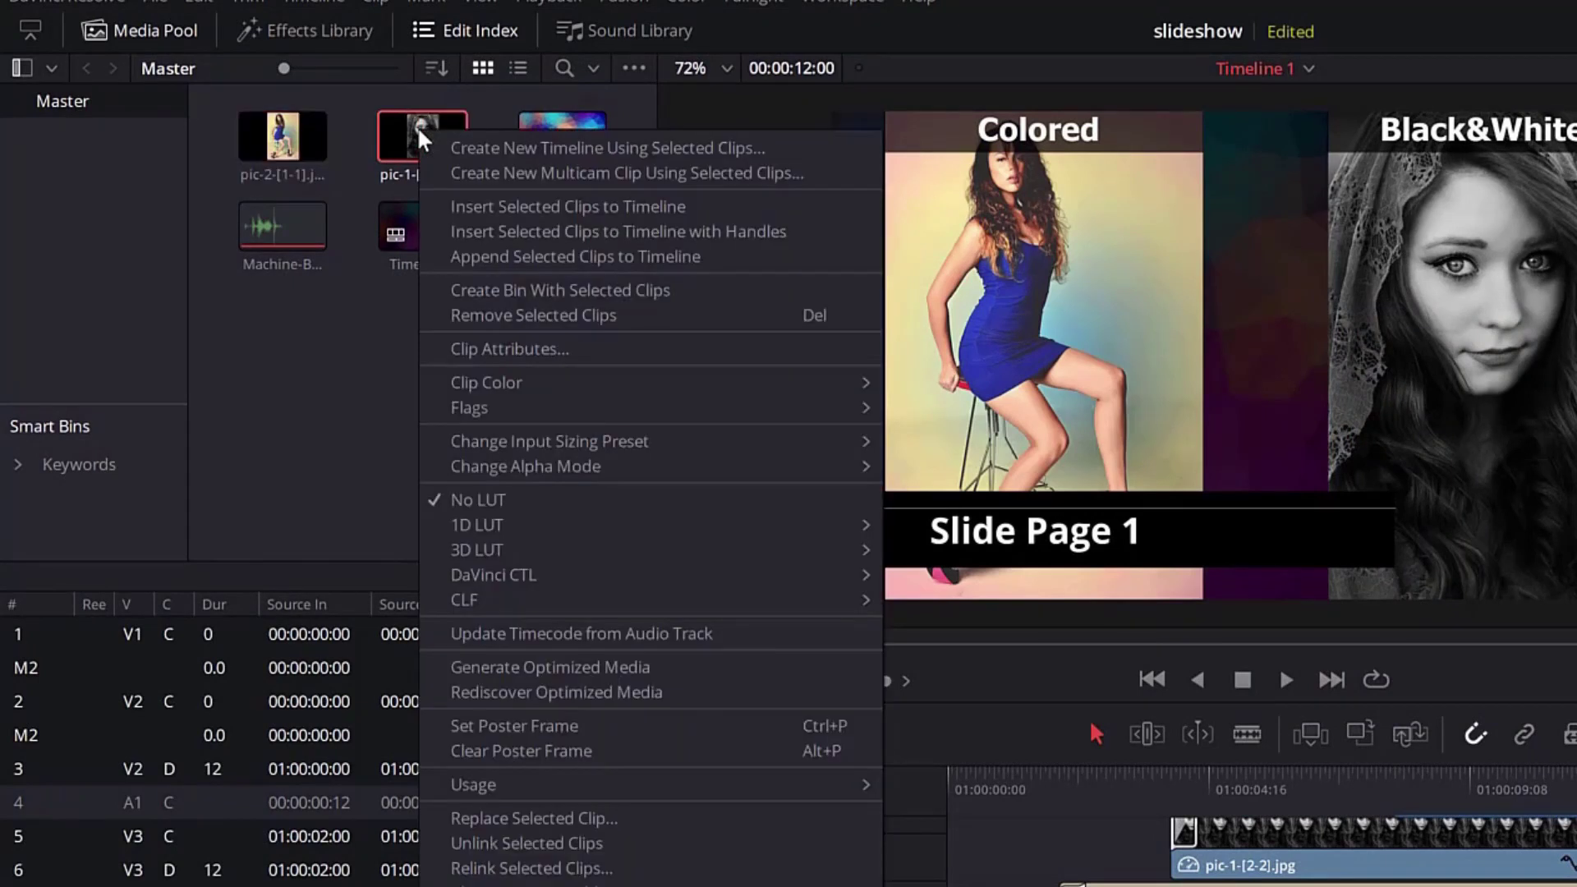
pyautogui.click(555, 817)
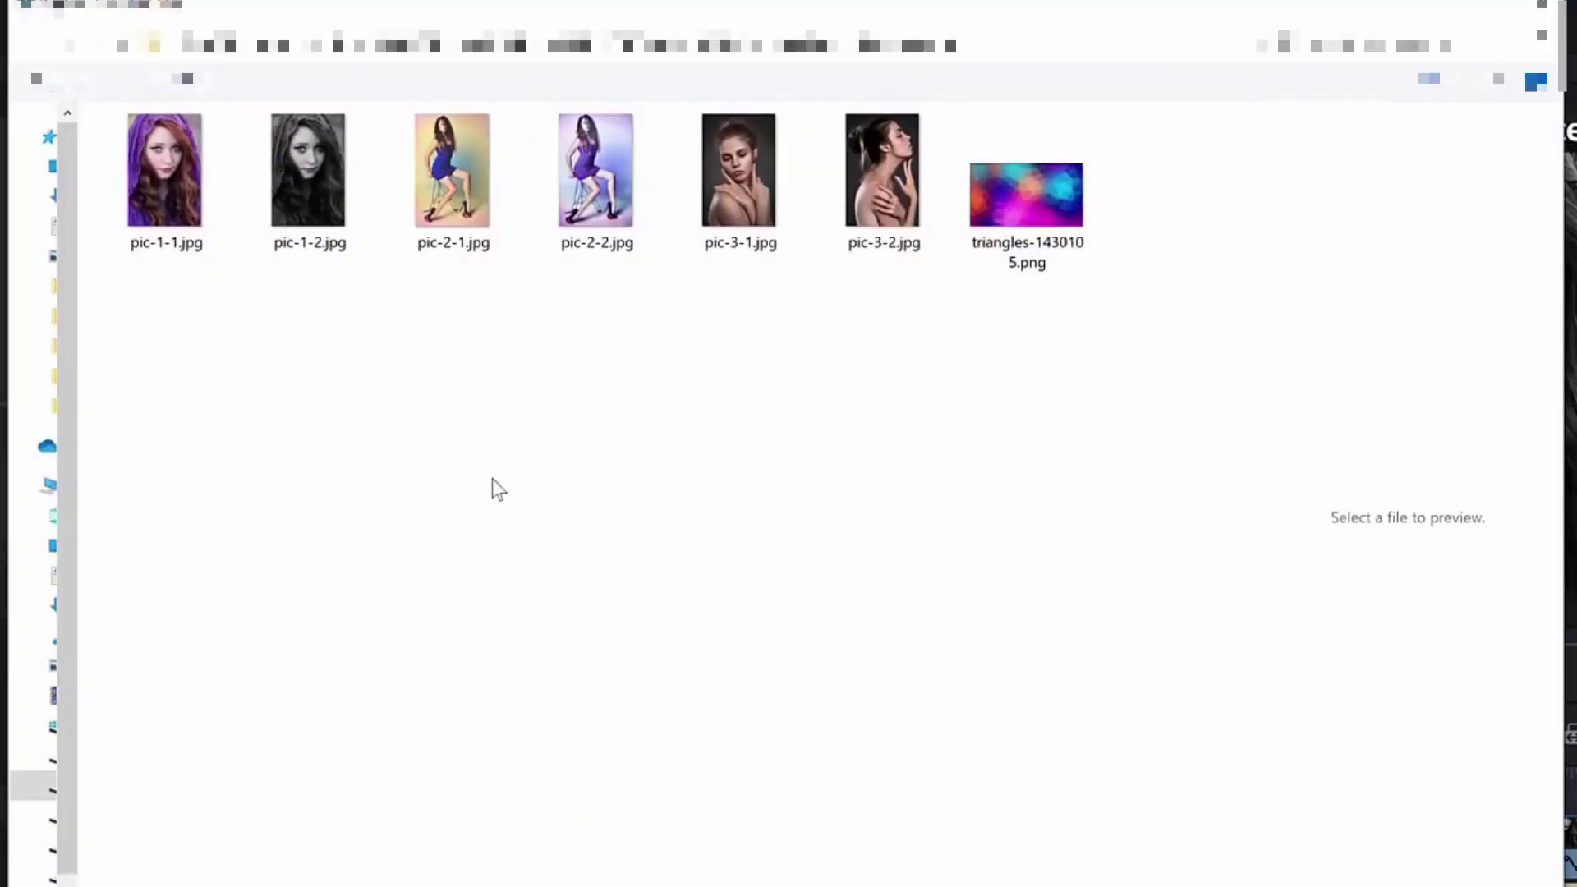
pyautogui.doubleClick(596, 172)
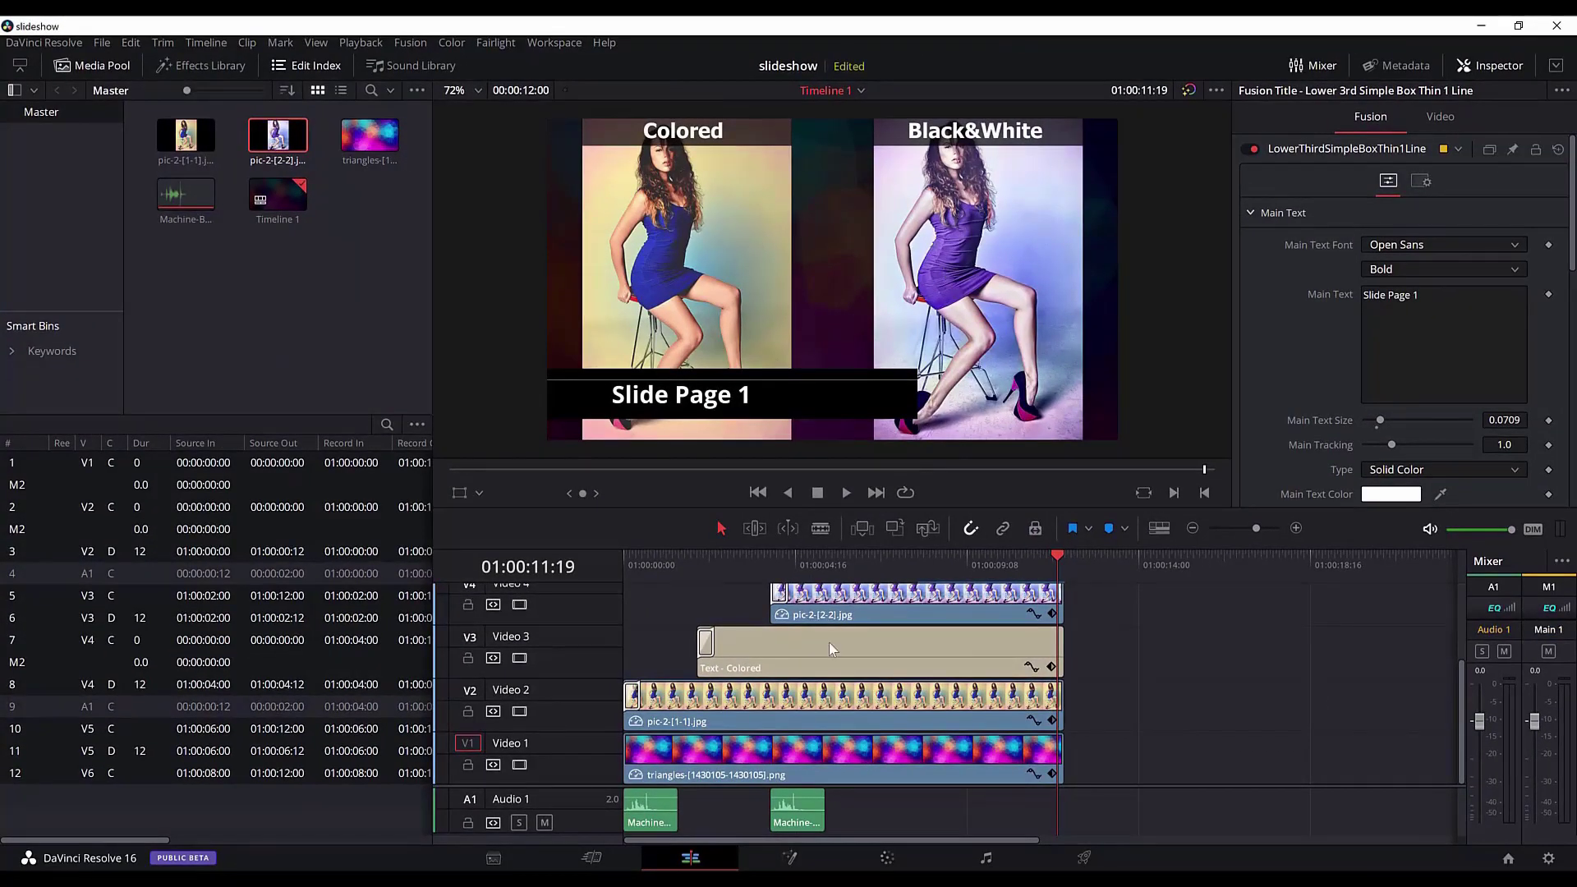
# Change the text of the "Colored" title on Video 3 to "Before"
pyautogui.click(781, 653)
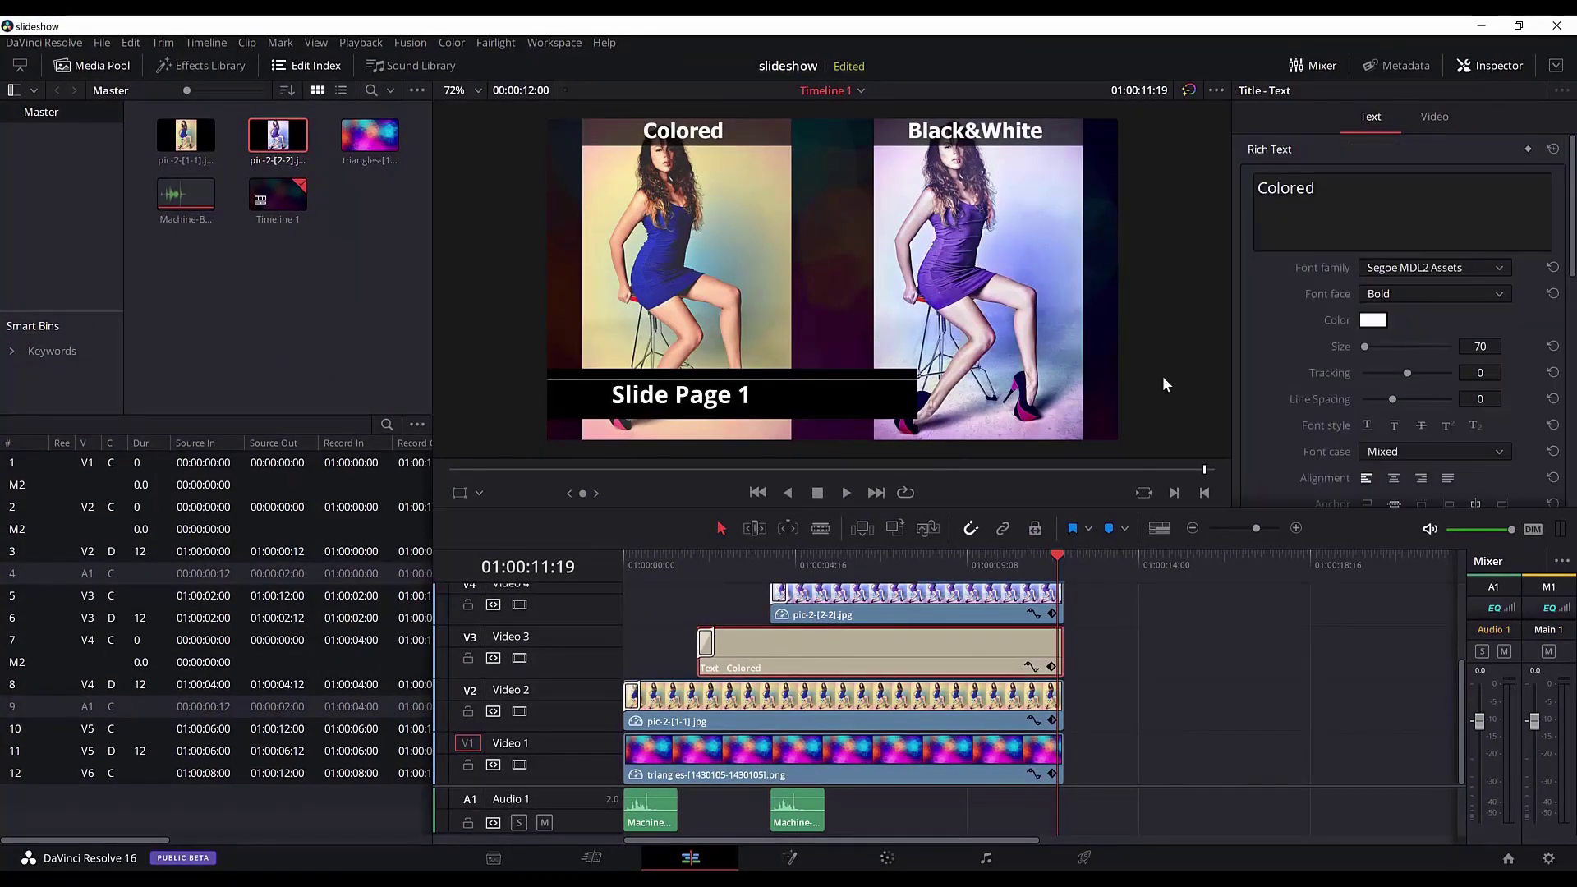
pyautogui.click(1356, 213)
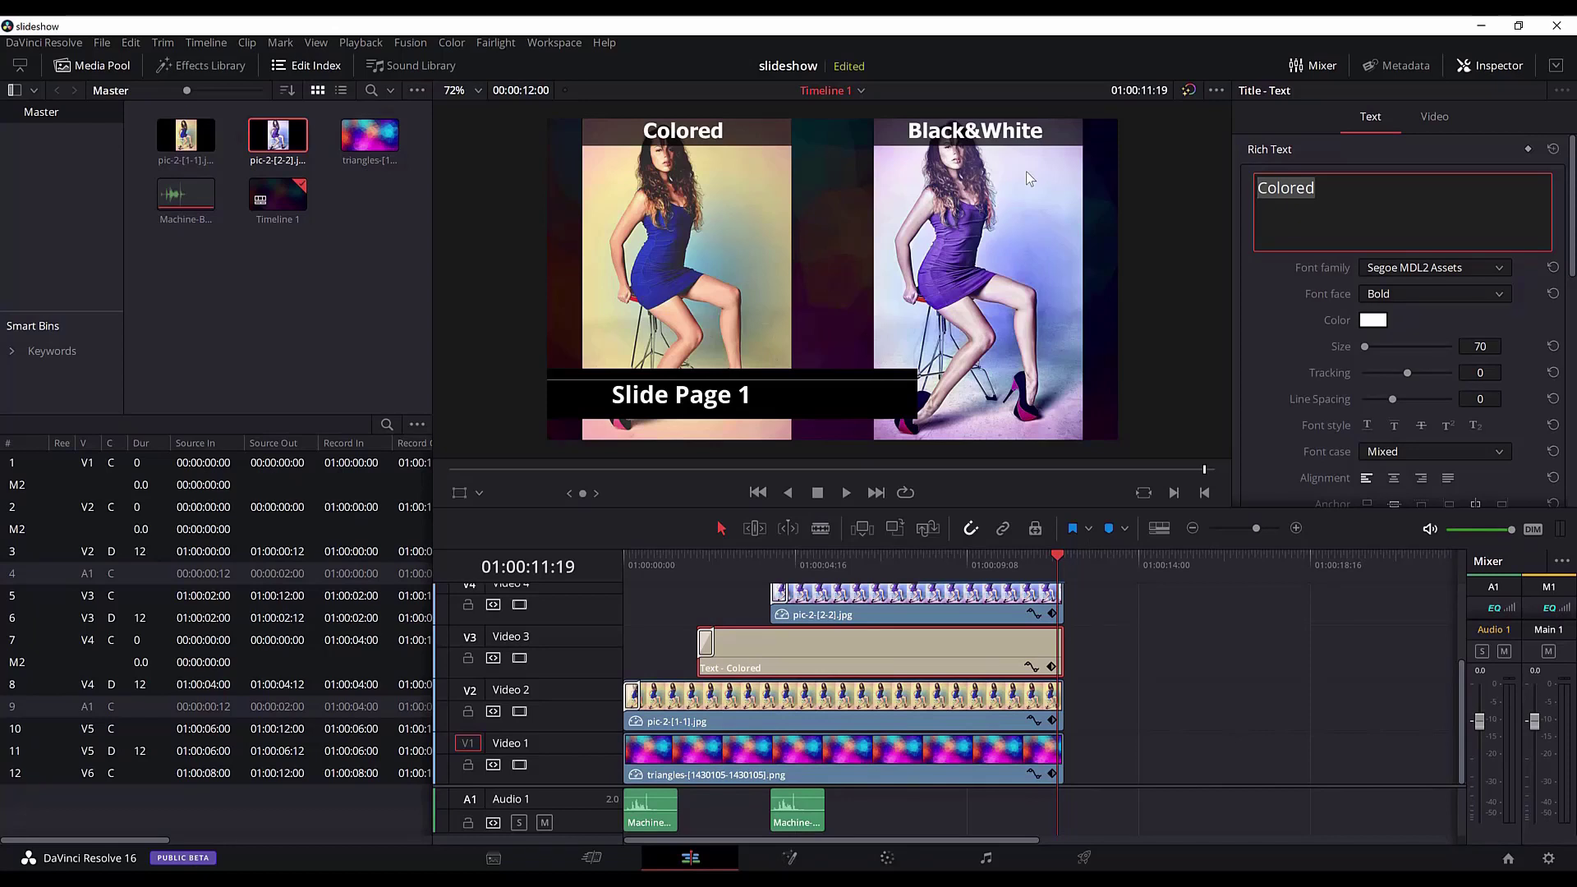
pyautogui.write('Bed')
pyautogui.press('BackSpace')
pyautogui.write('fore')
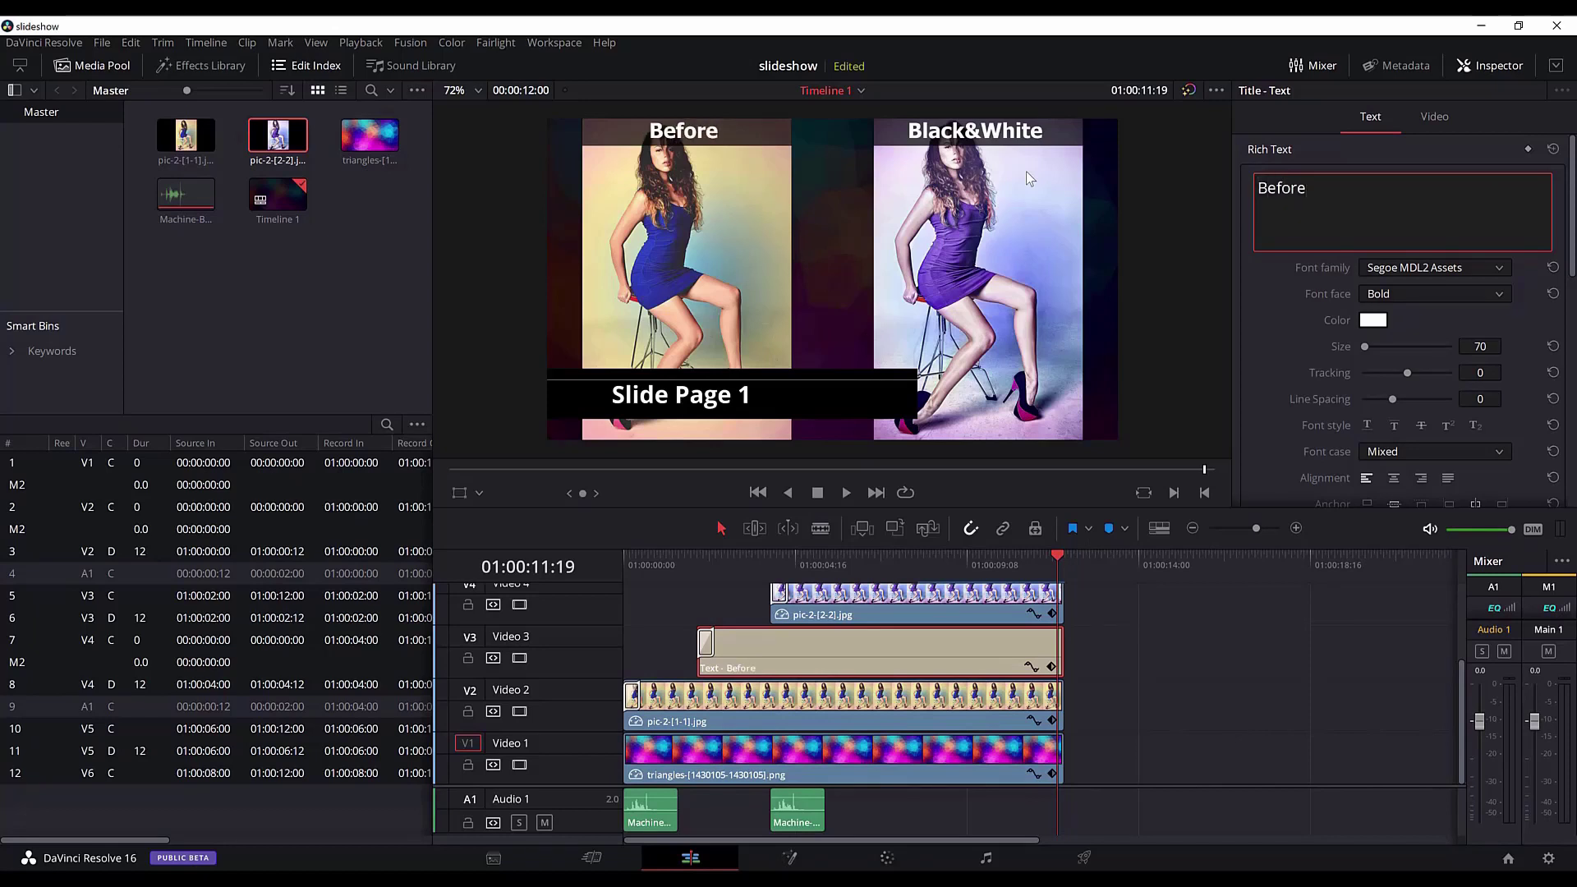
# Change the text of the "Black&White" title on Video 5 to "After"
pyautogui.scroll(2, 1106, 632)
pyautogui.click(985, 608)
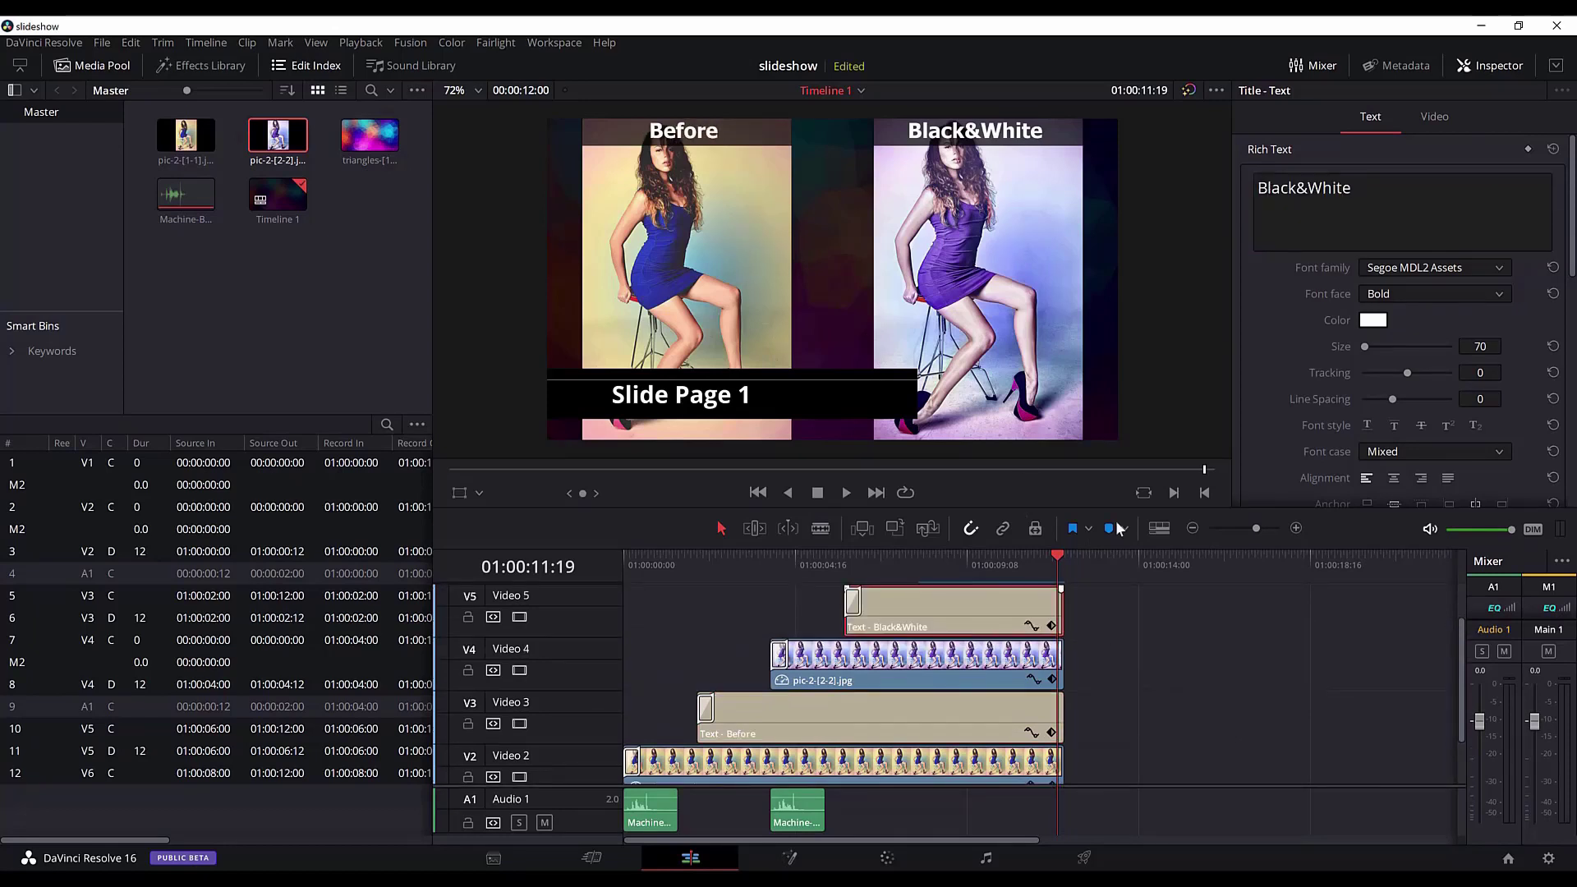
pyautogui.press('BackSpace')
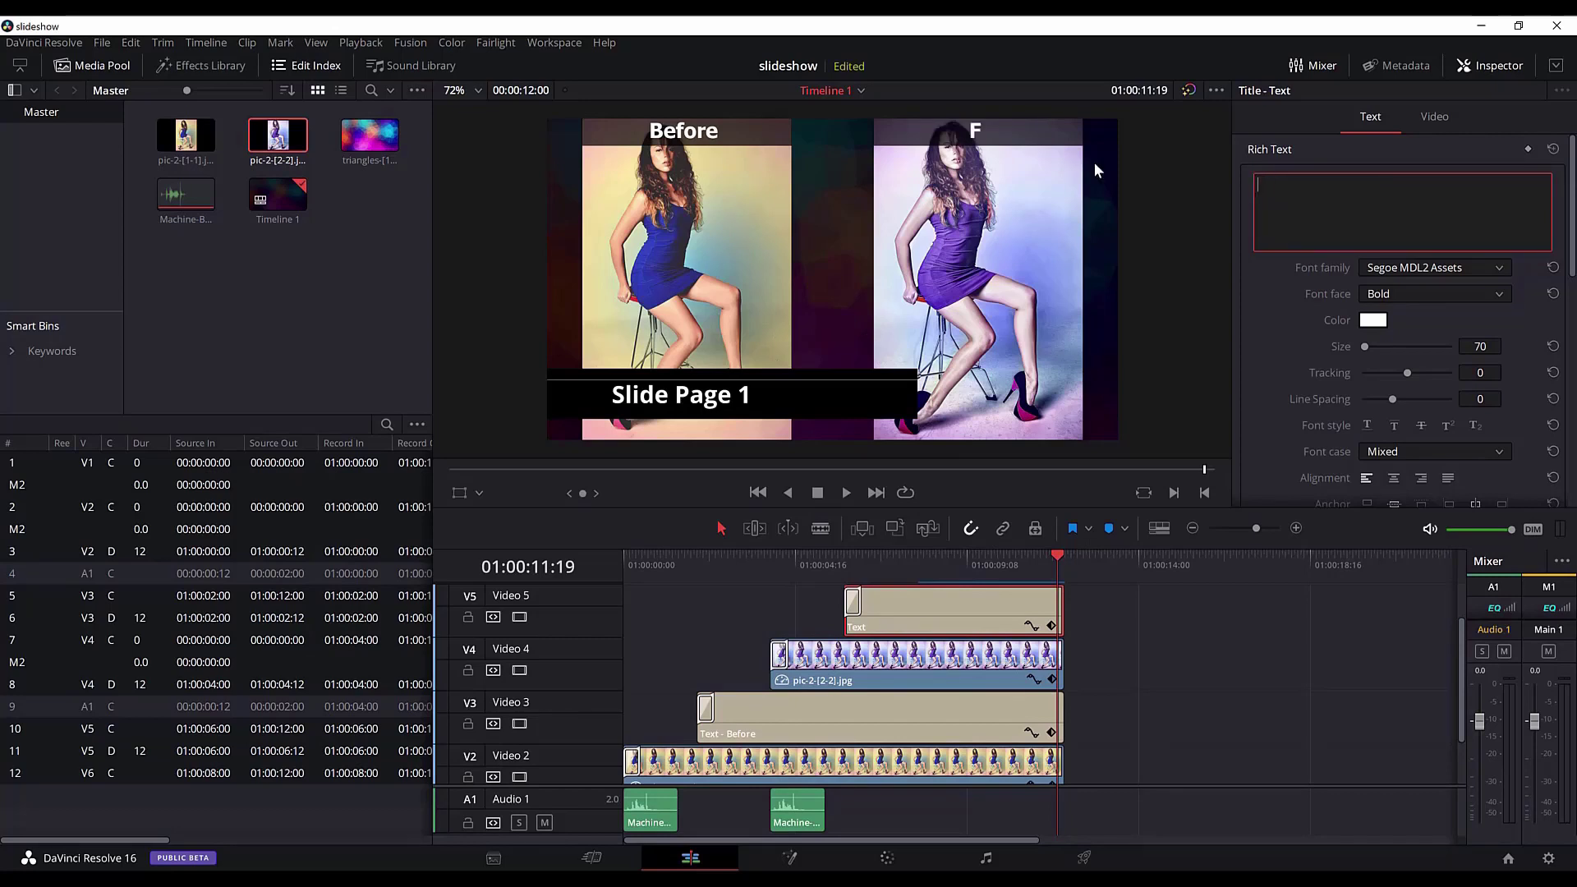
pyautogui.write('After')
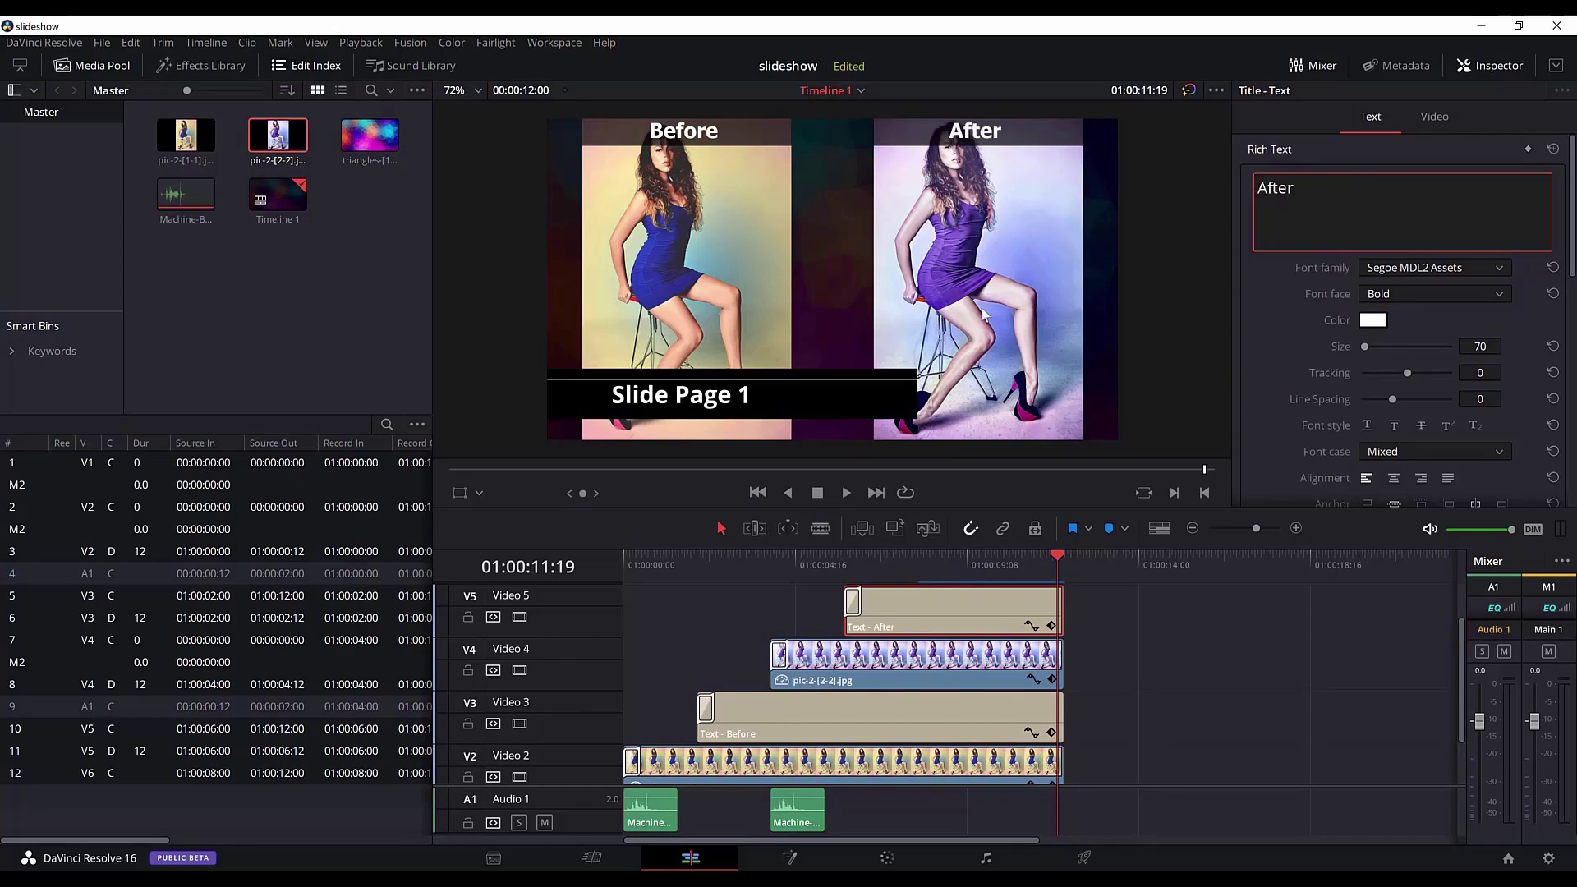
# Change the main text of the lower third on Video 6 to "Slide Page 2"
pyautogui.scroll(1, 979, 598)
pyautogui.click(1006, 628)
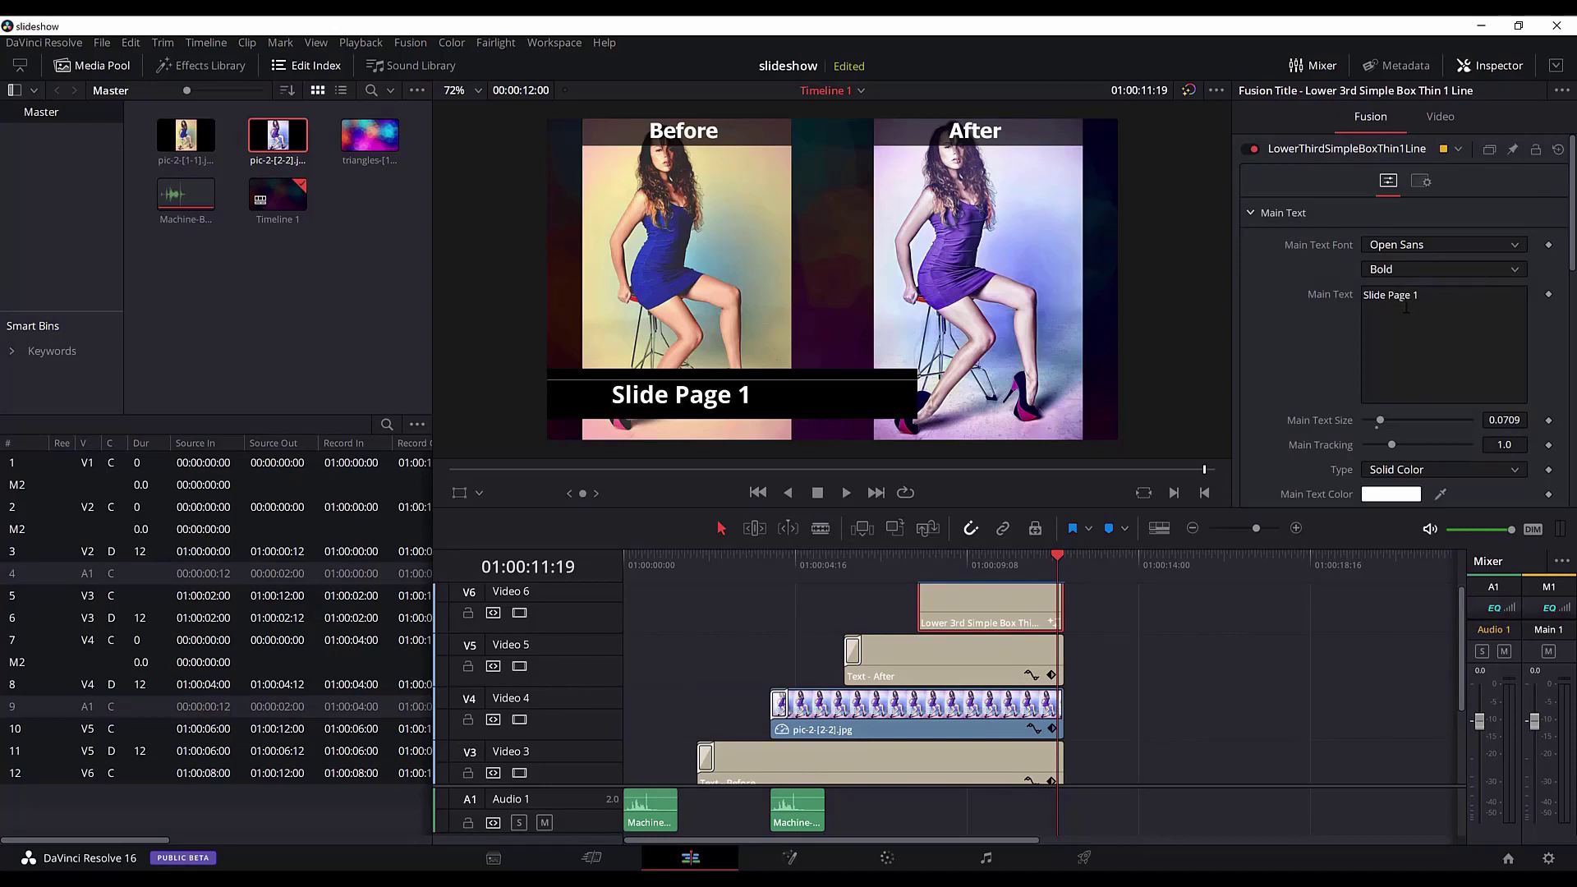
pyautogui.click(1435, 301)
pyautogui.press('BackSpace')
pyautogui.write('2')
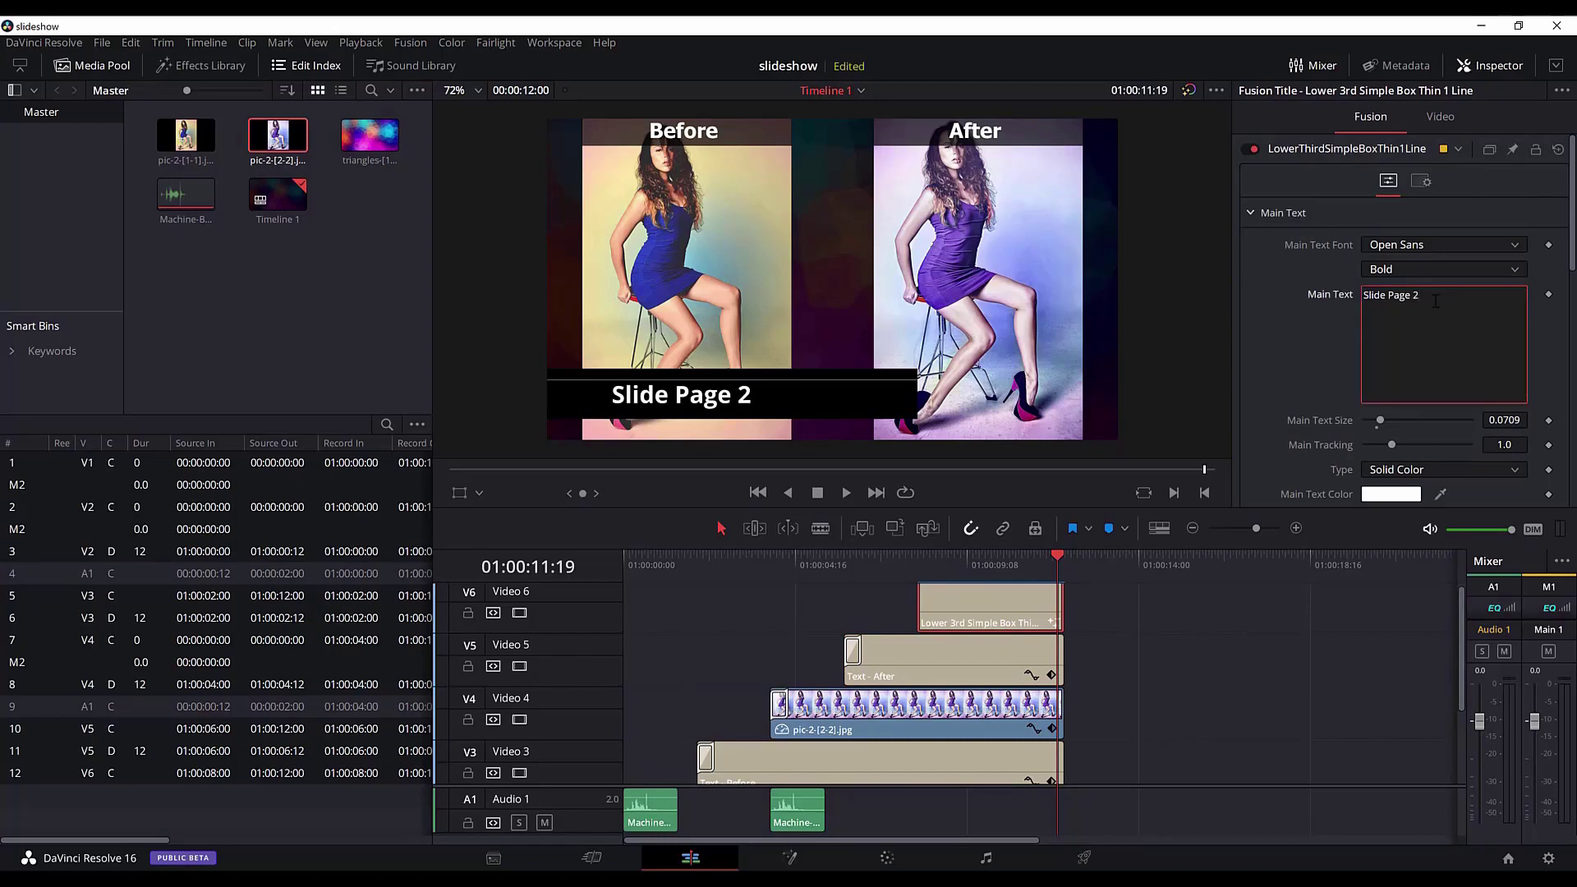
# Queue the timeline for rendering under the filename slide-2 and render it
pyautogui.click(1084, 858)
pyautogui.click(117, 204)
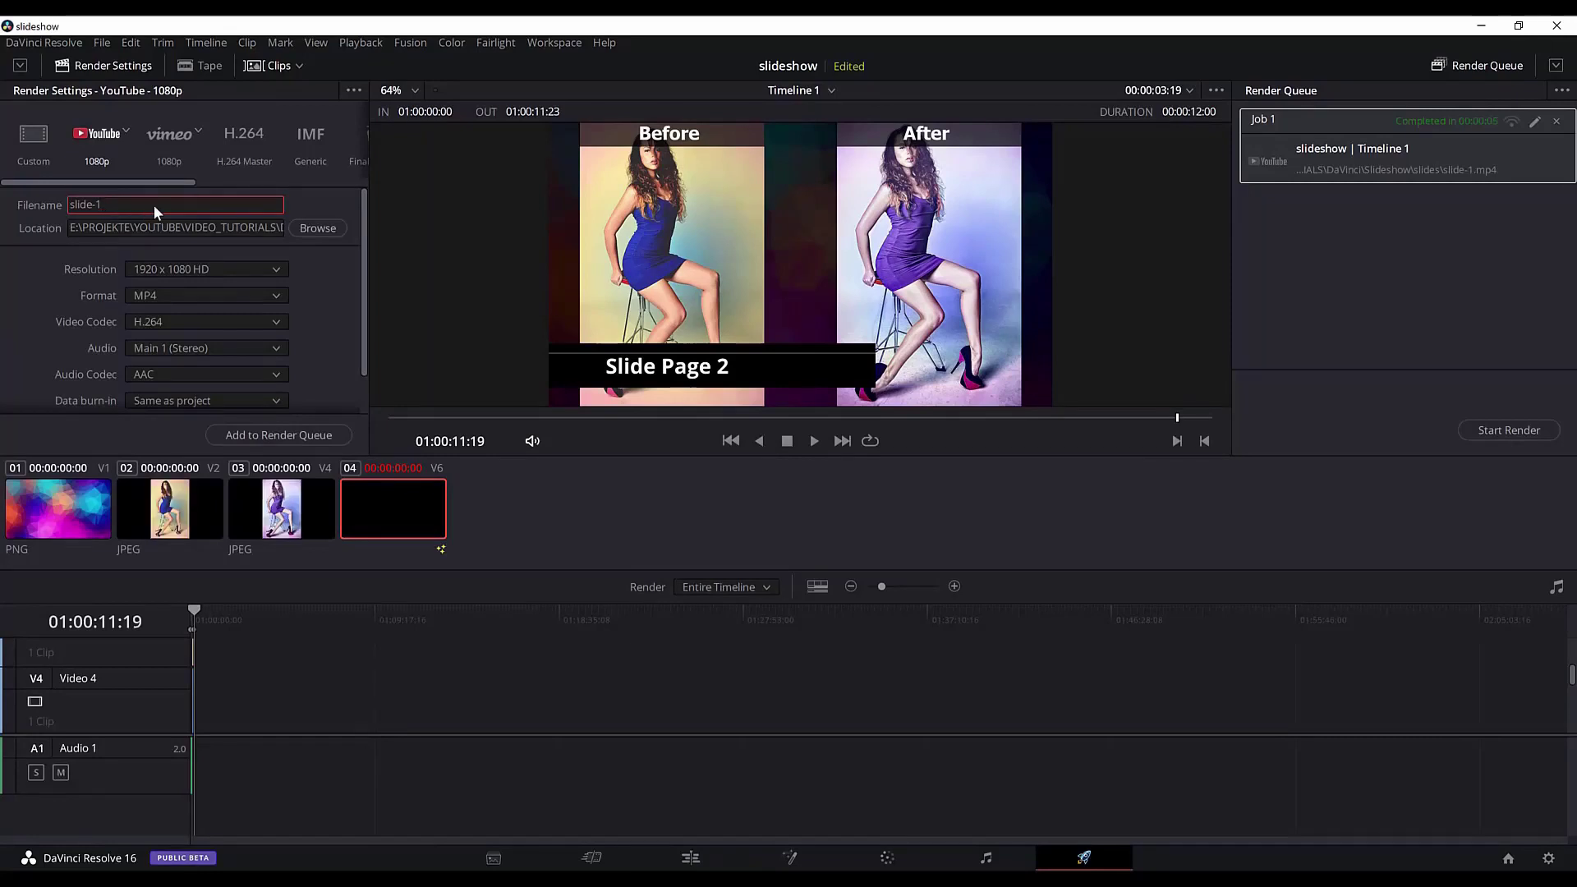
pyautogui.press('BackSpace')
pyautogui.write('2')
pyautogui.click(314, 435)
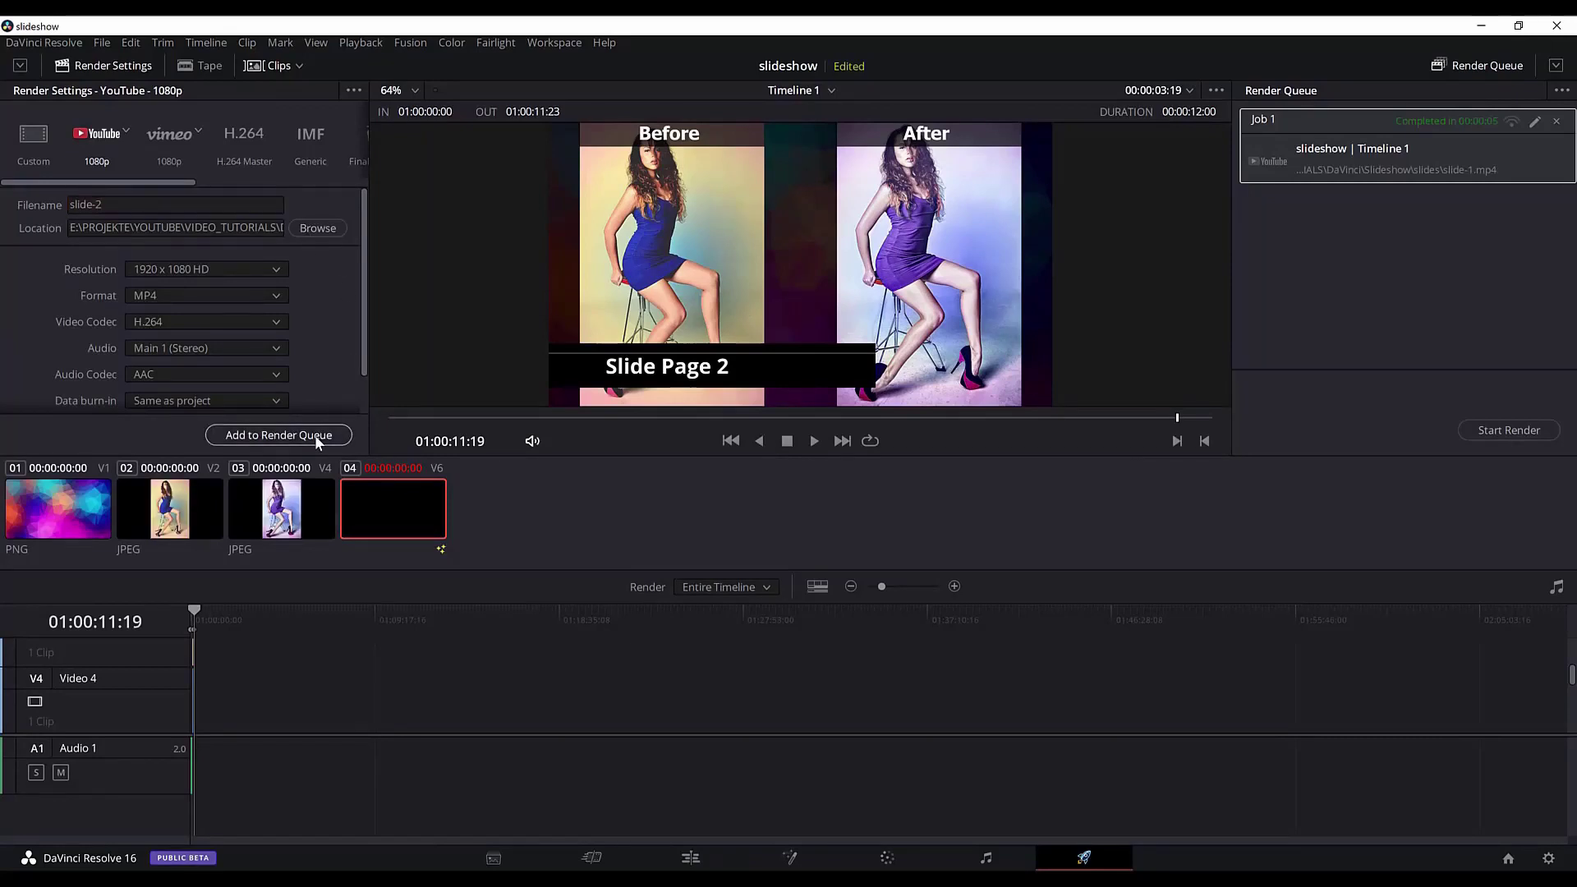
pyautogui.click(1504, 430)
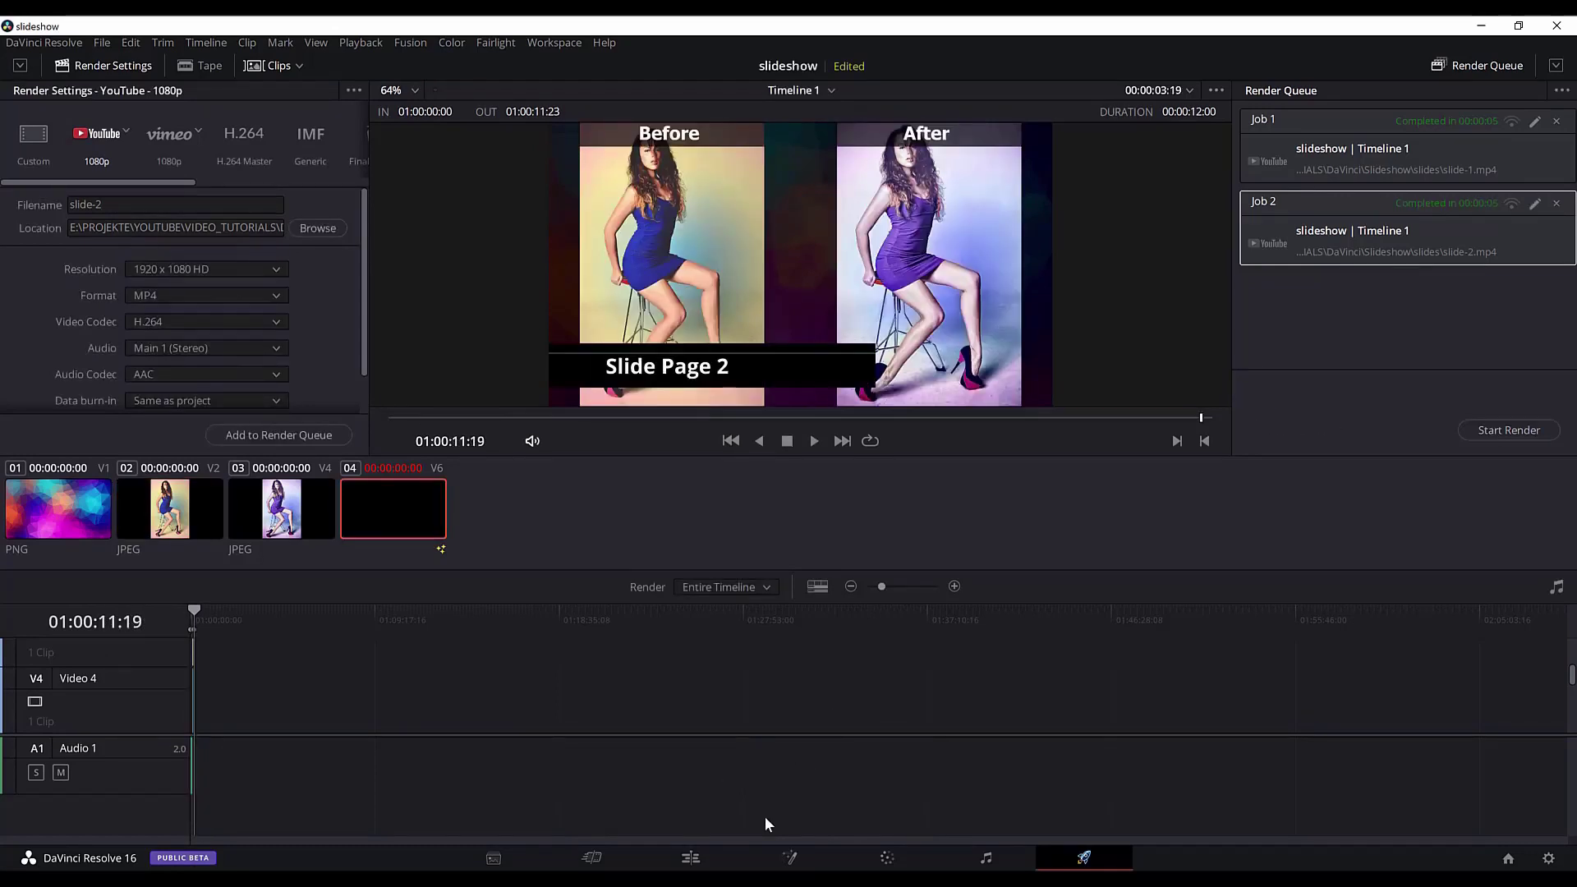
# Replace the two slide photos in the media pool with pic-3-1.jpg and pic-3-2.jpg
pyautogui.click(703, 860)
pyautogui.rightClick(199, 161)
pyautogui.click(263, 594)
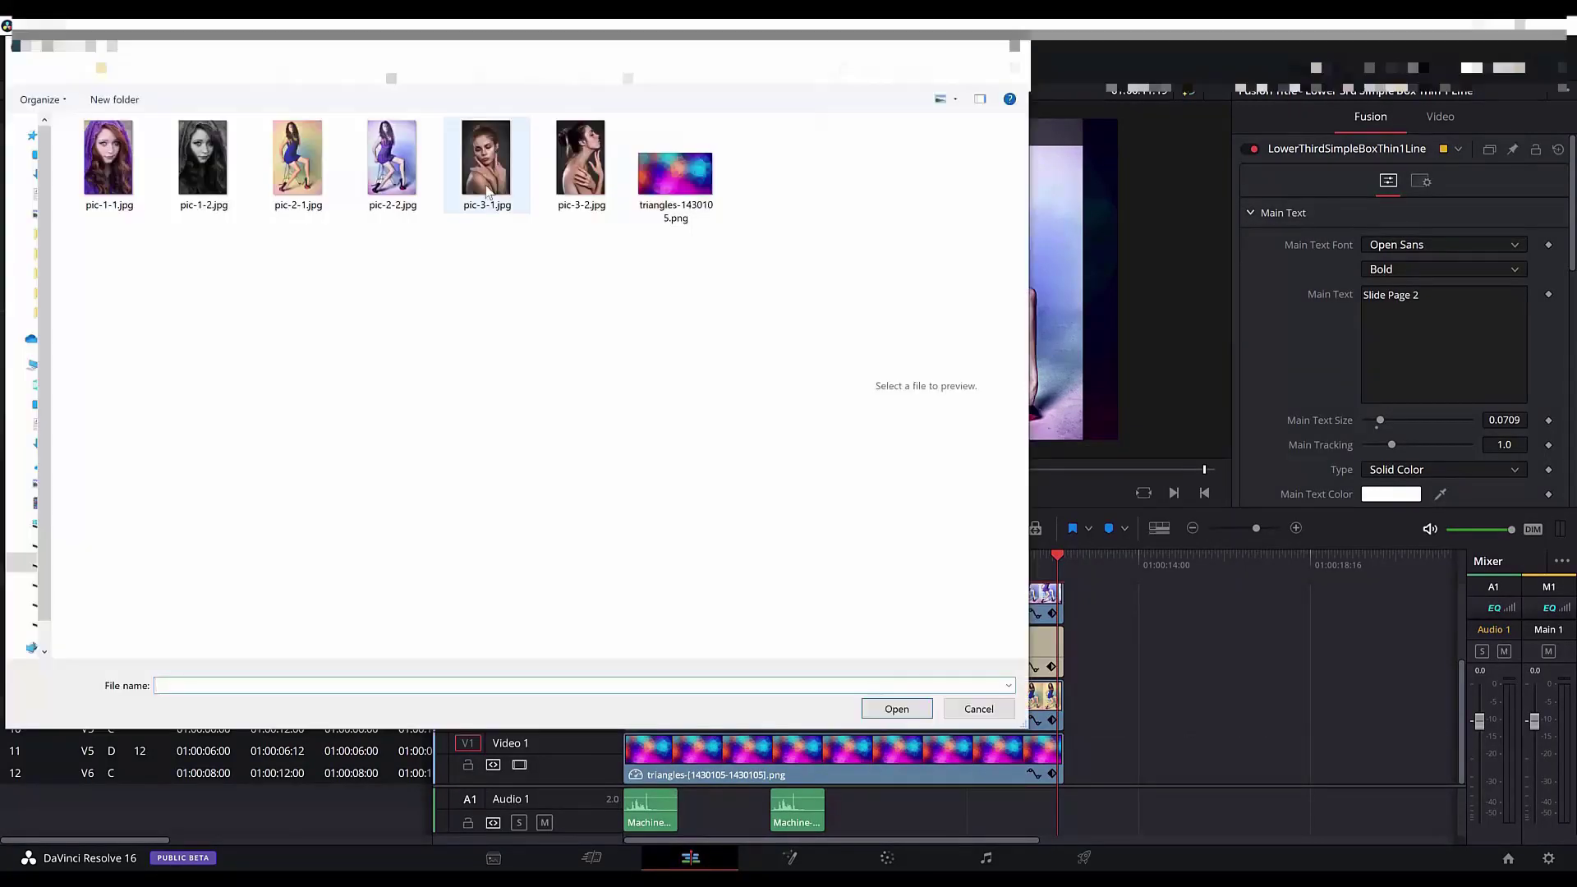
pyautogui.doubleClick(484, 156)
pyautogui.rightClick(296, 136)
pyautogui.click(388, 584)
pyautogui.click(579, 162)
pyautogui.doubleClick(579, 162)
# Change the Video 3 title to "Enface", the Video 5 title to "Profile" and the lower third's main text to "Slide Page 3"
pyautogui.click(822, 649)
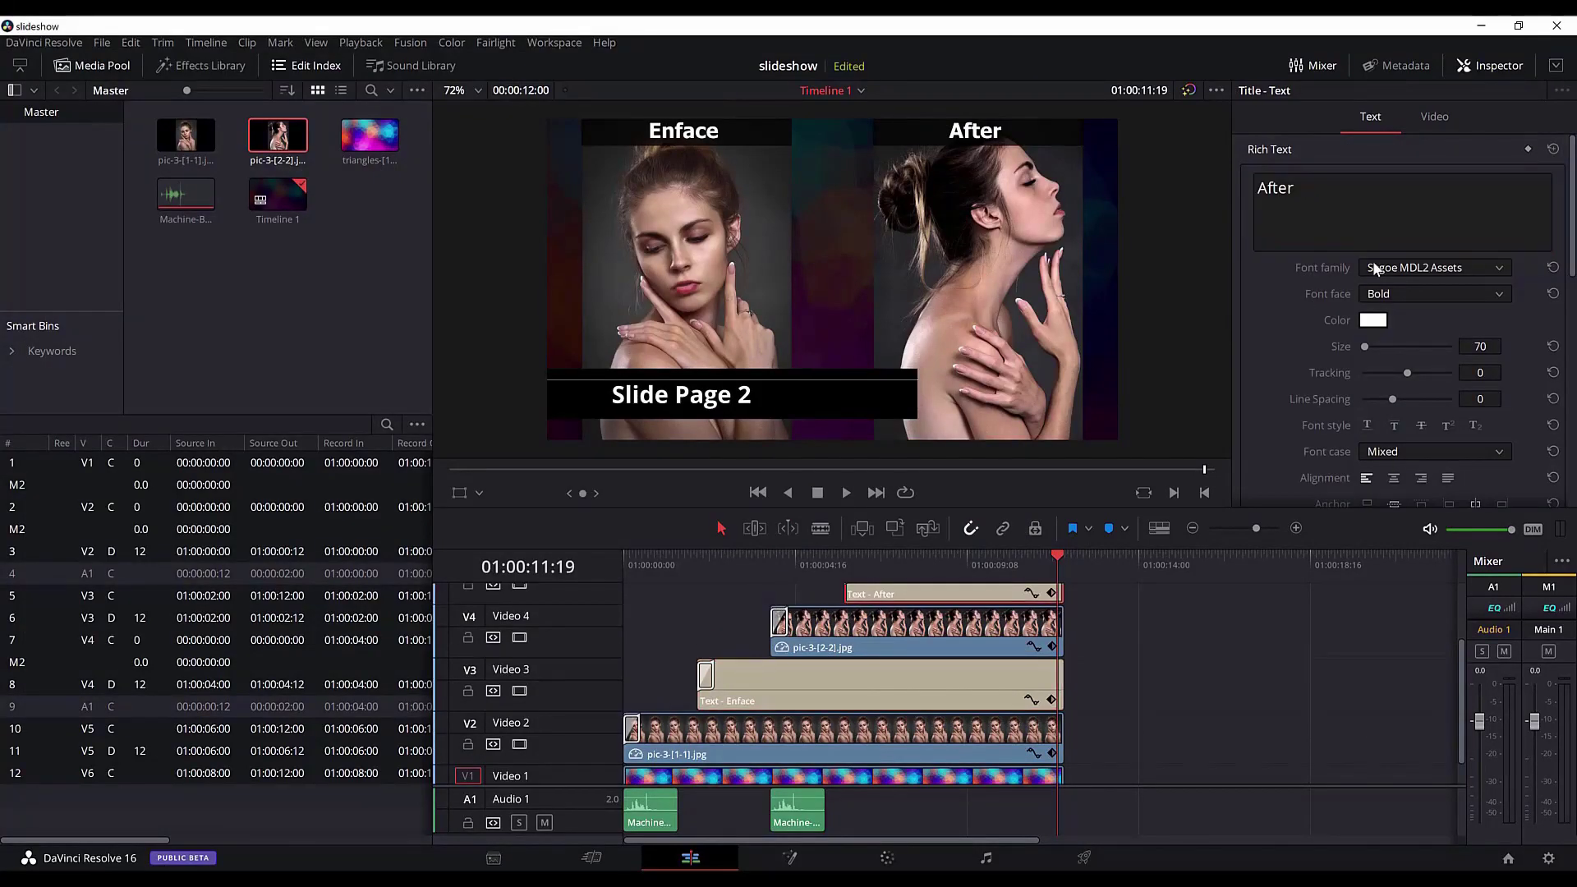
pyautogui.doubleClick(1275, 188)
pyautogui.write('Profile')
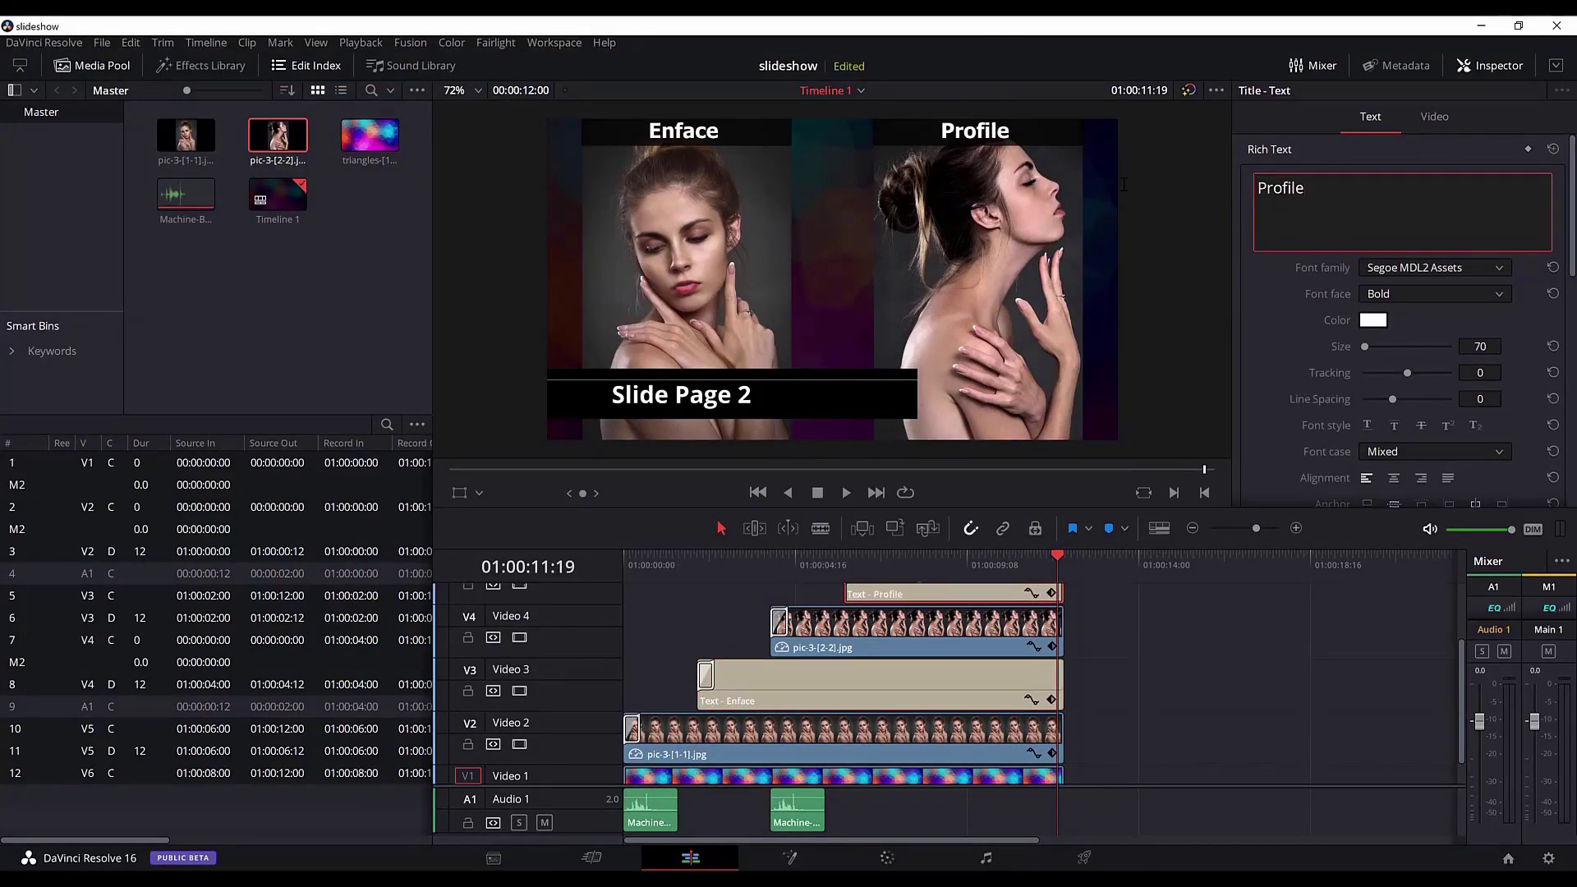
pyautogui.scroll(1, 821, 674)
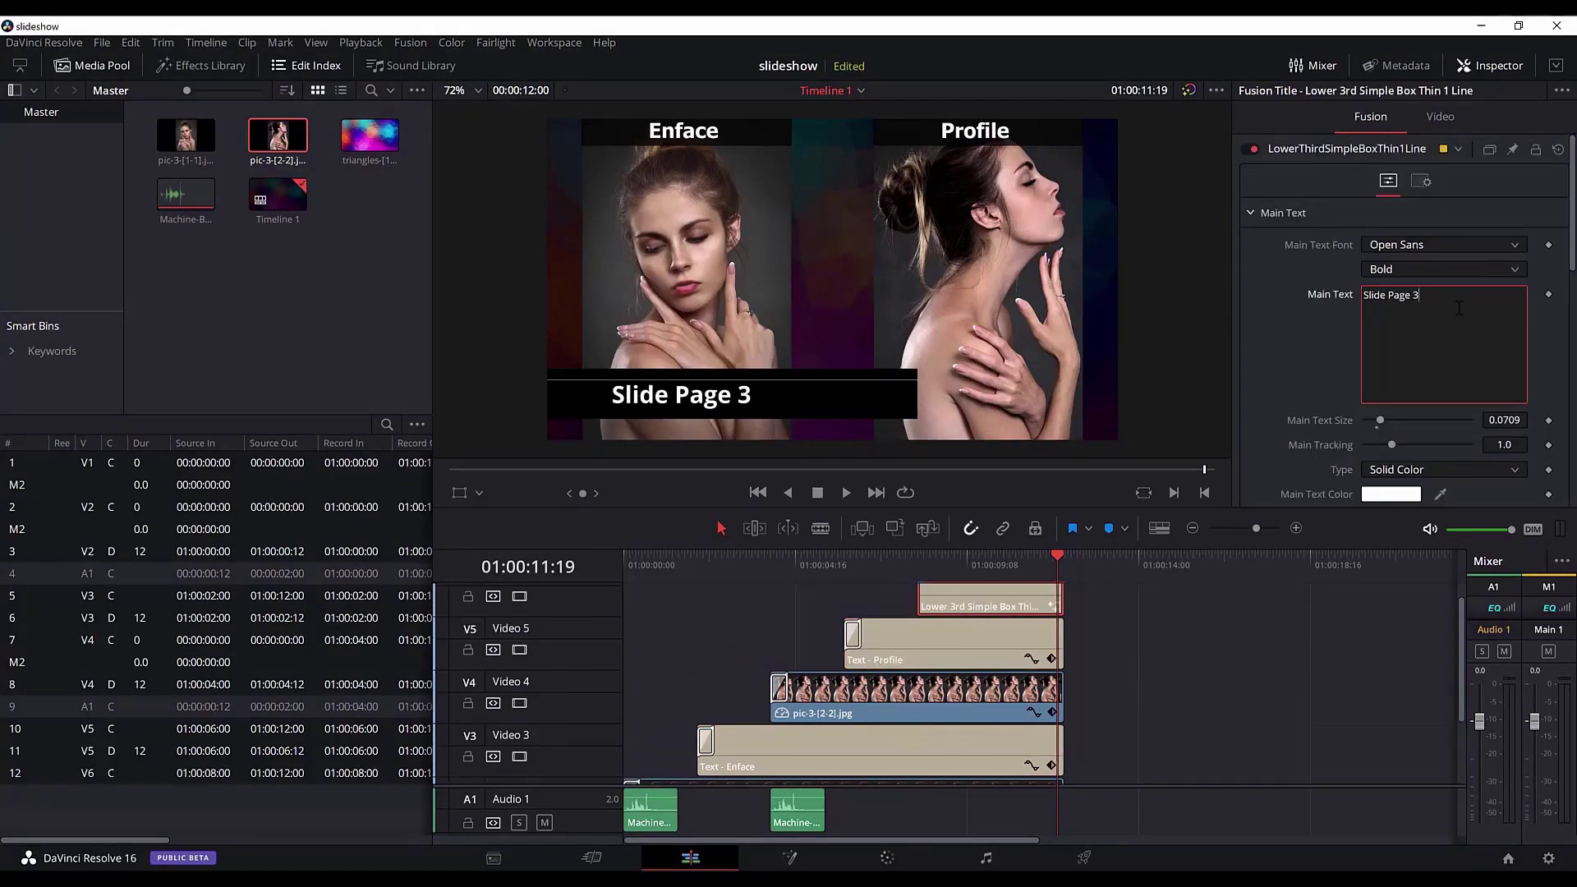
# Queue the timeline for rendering under the filename slide-3 and render it
pyautogui.click(1084, 857)
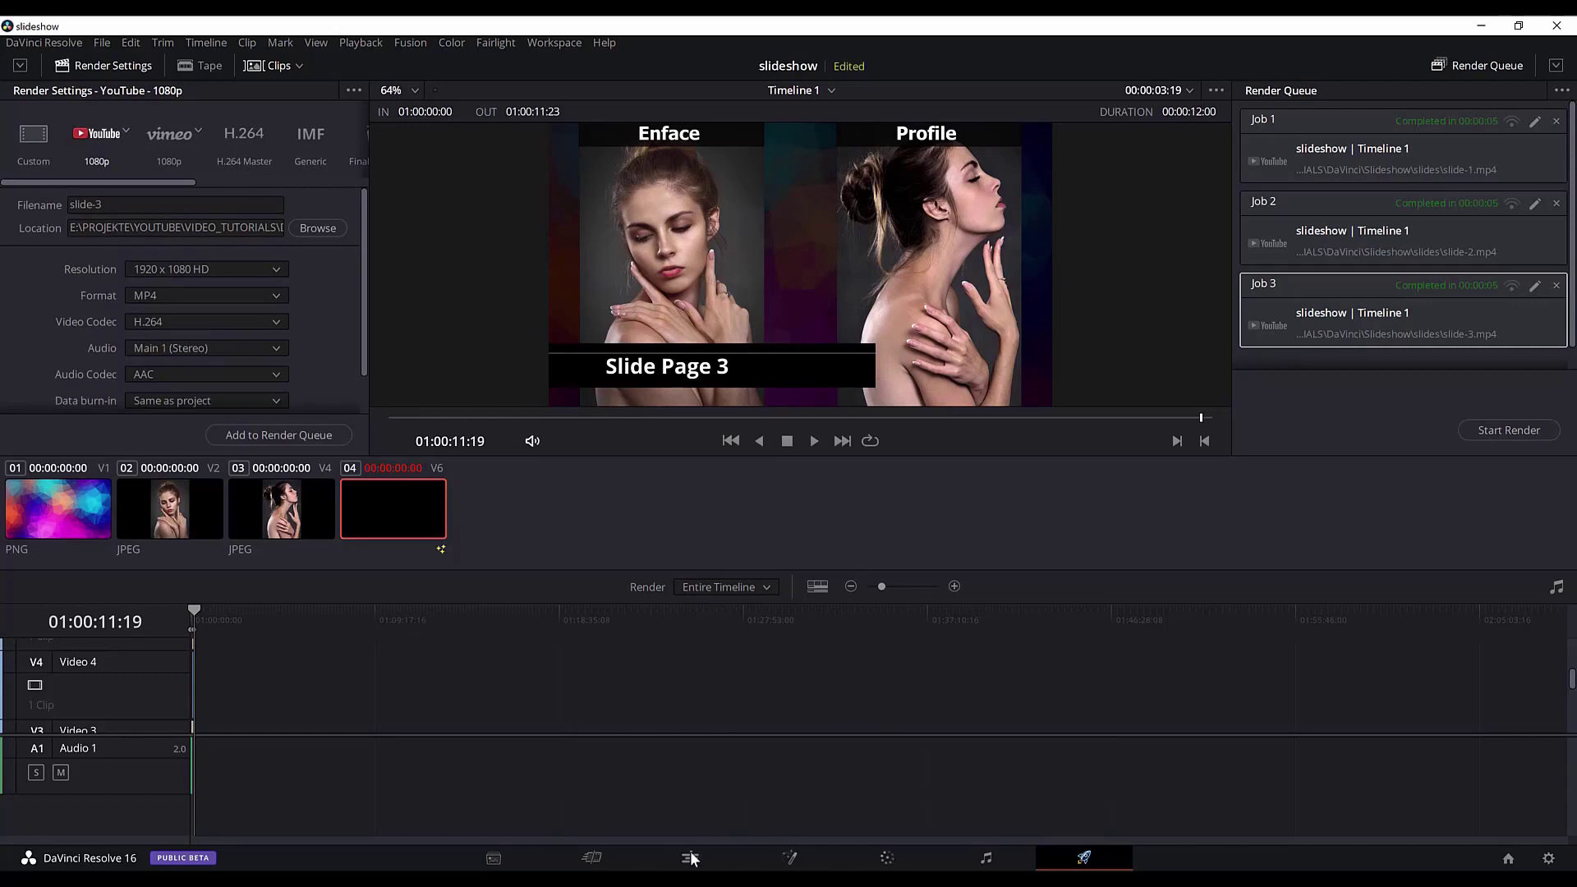
# Return to editing the timeline and delete all its video, title and audio clips
pyautogui.click(690, 858)
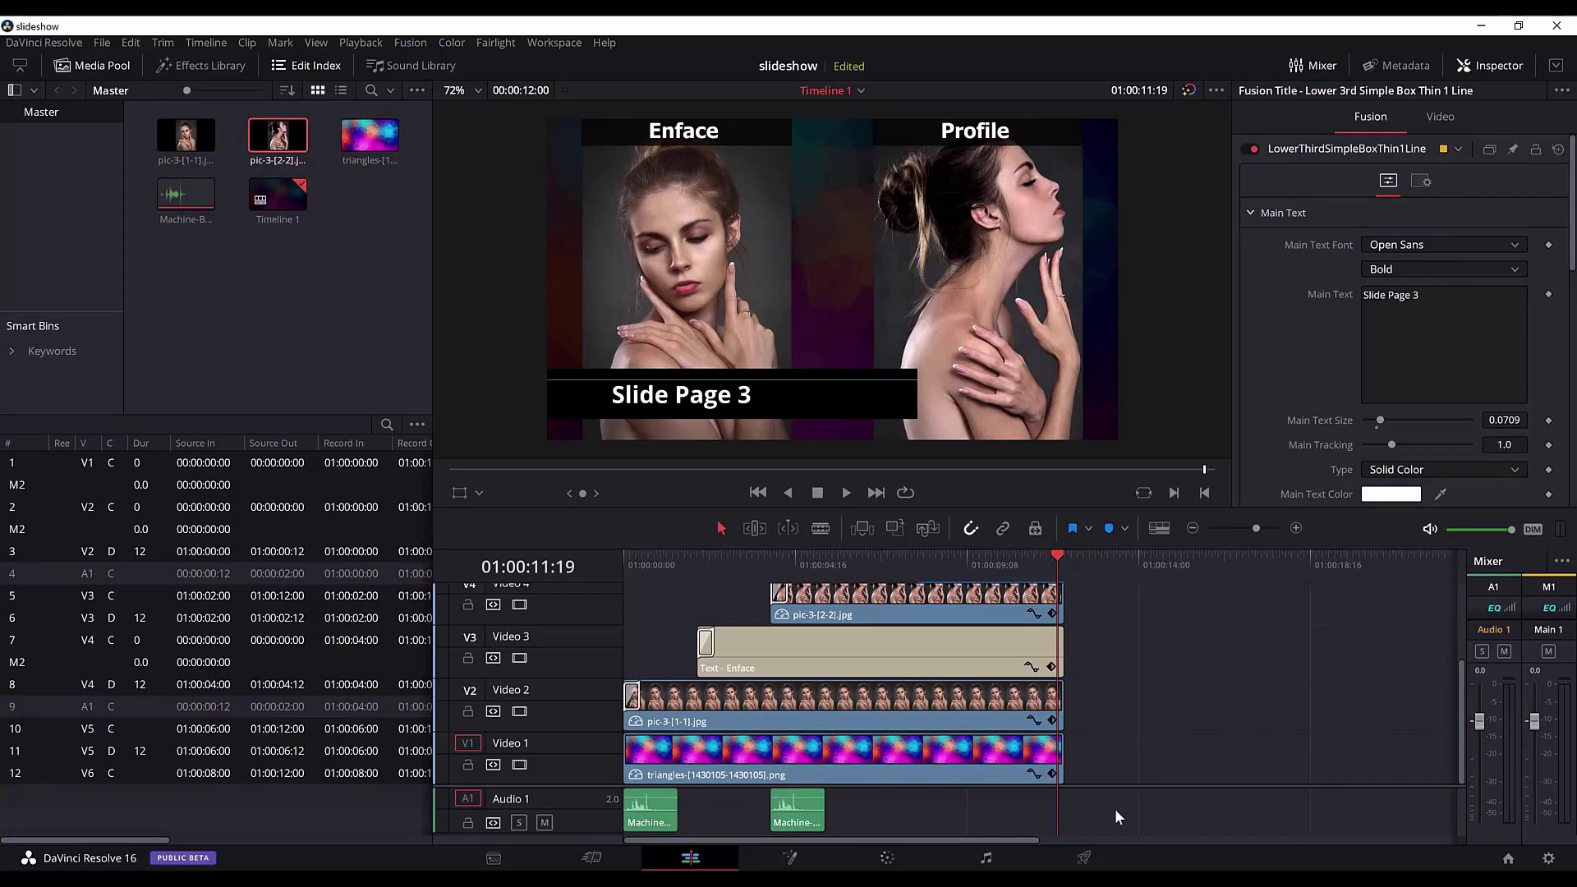
pyautogui.moveTo(1115, 808); pyautogui.dragTo(644, 550)
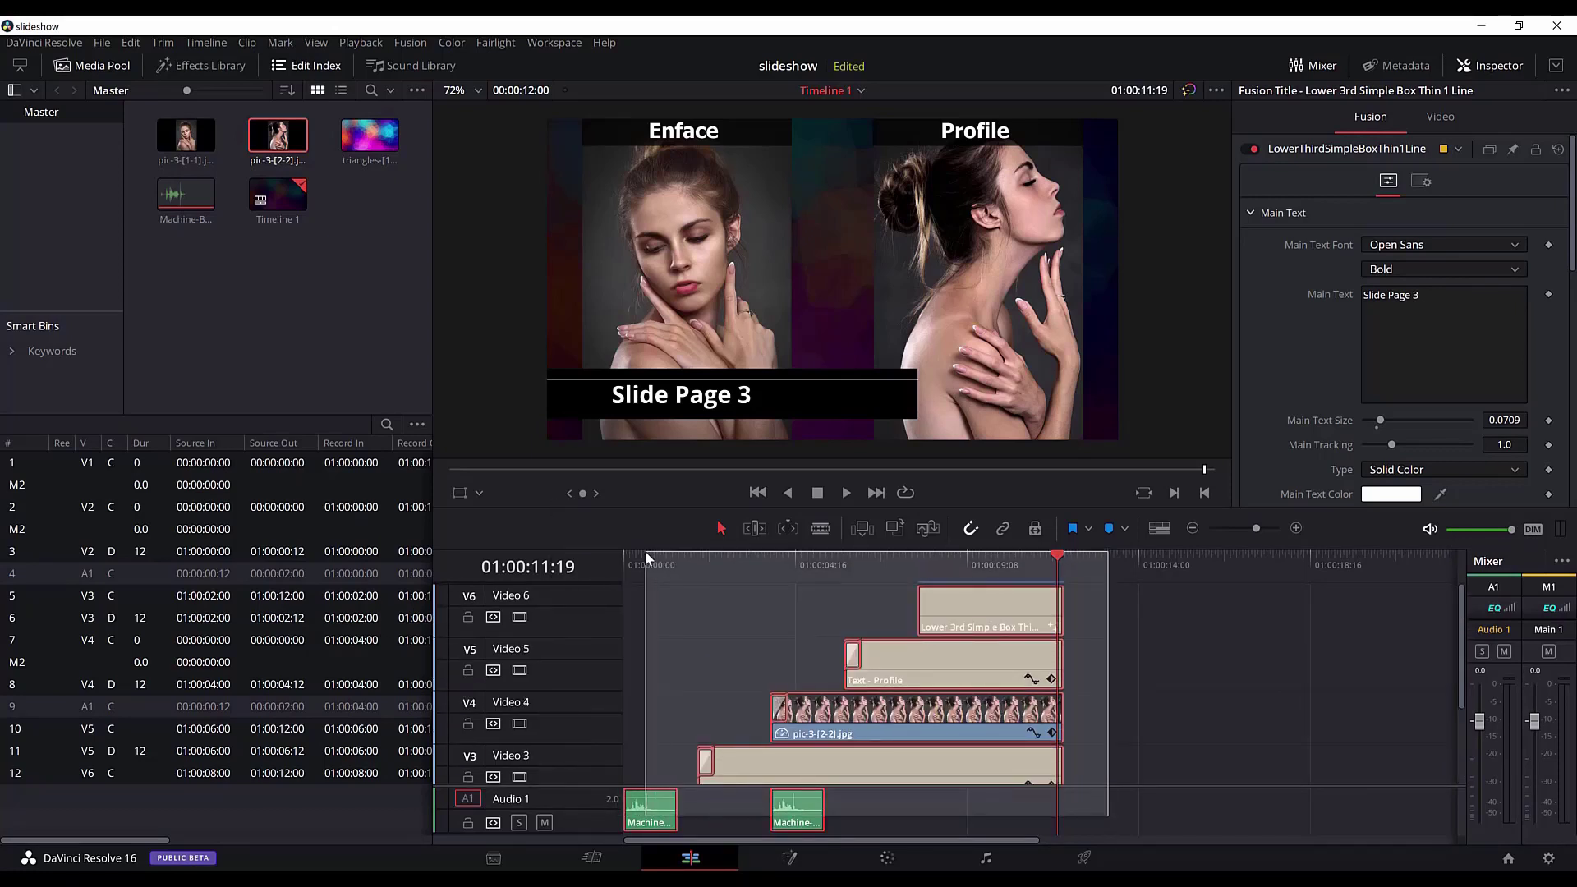
pyautogui.press('Delete')
# Import slide-1.mp4, slide-2.mp4 and slide-3.mp4 from the Slideshow project's slides folder into the media pool
pyautogui.rightClick(273, 290)
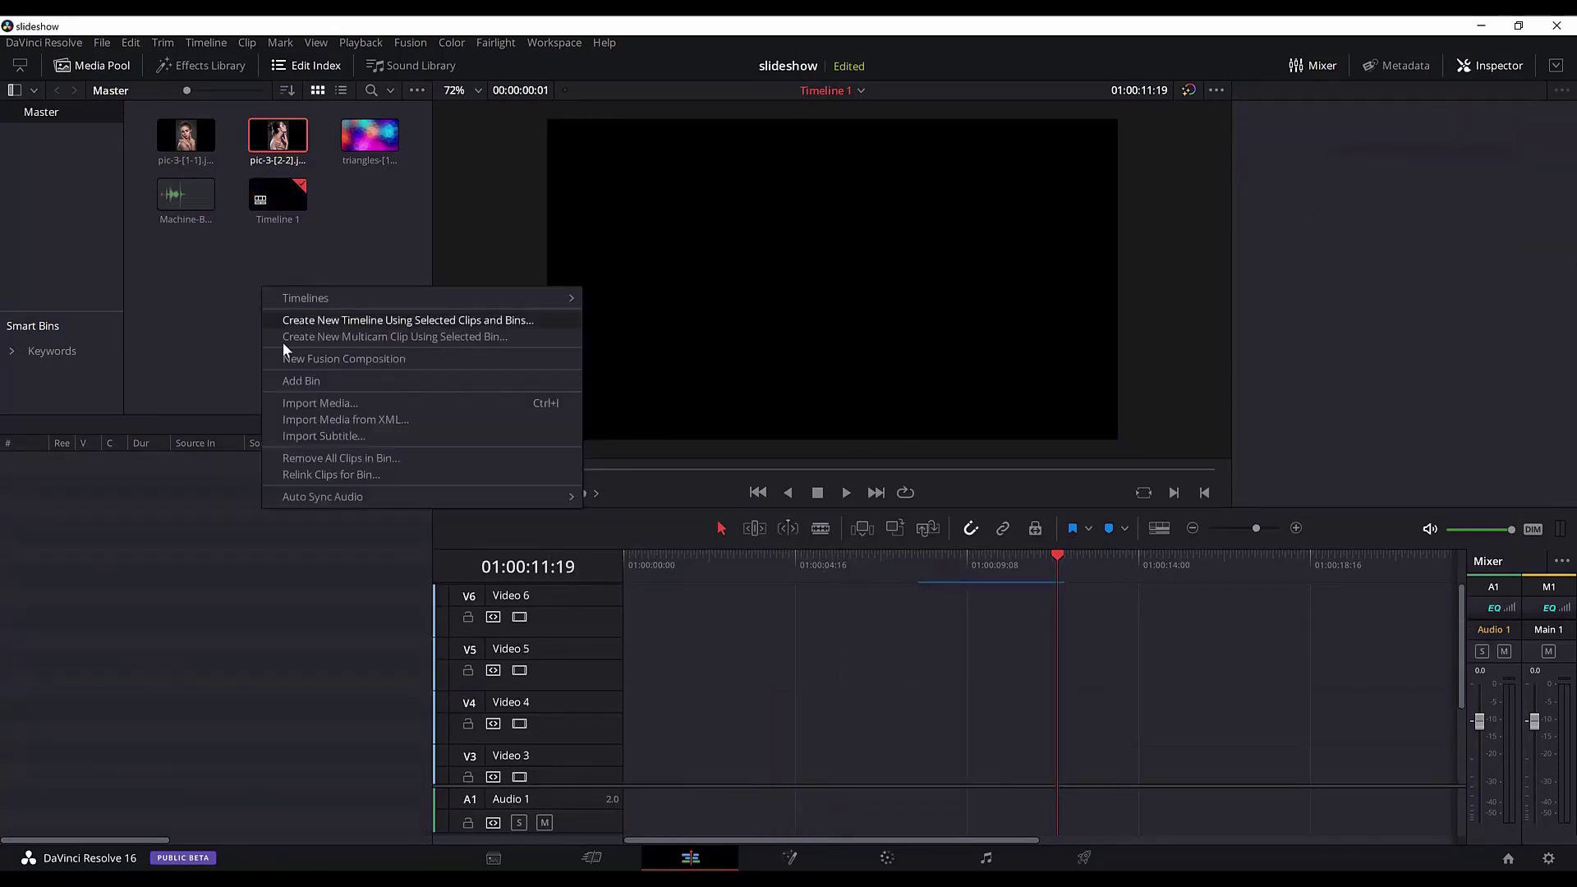
pyautogui.click(296, 404)
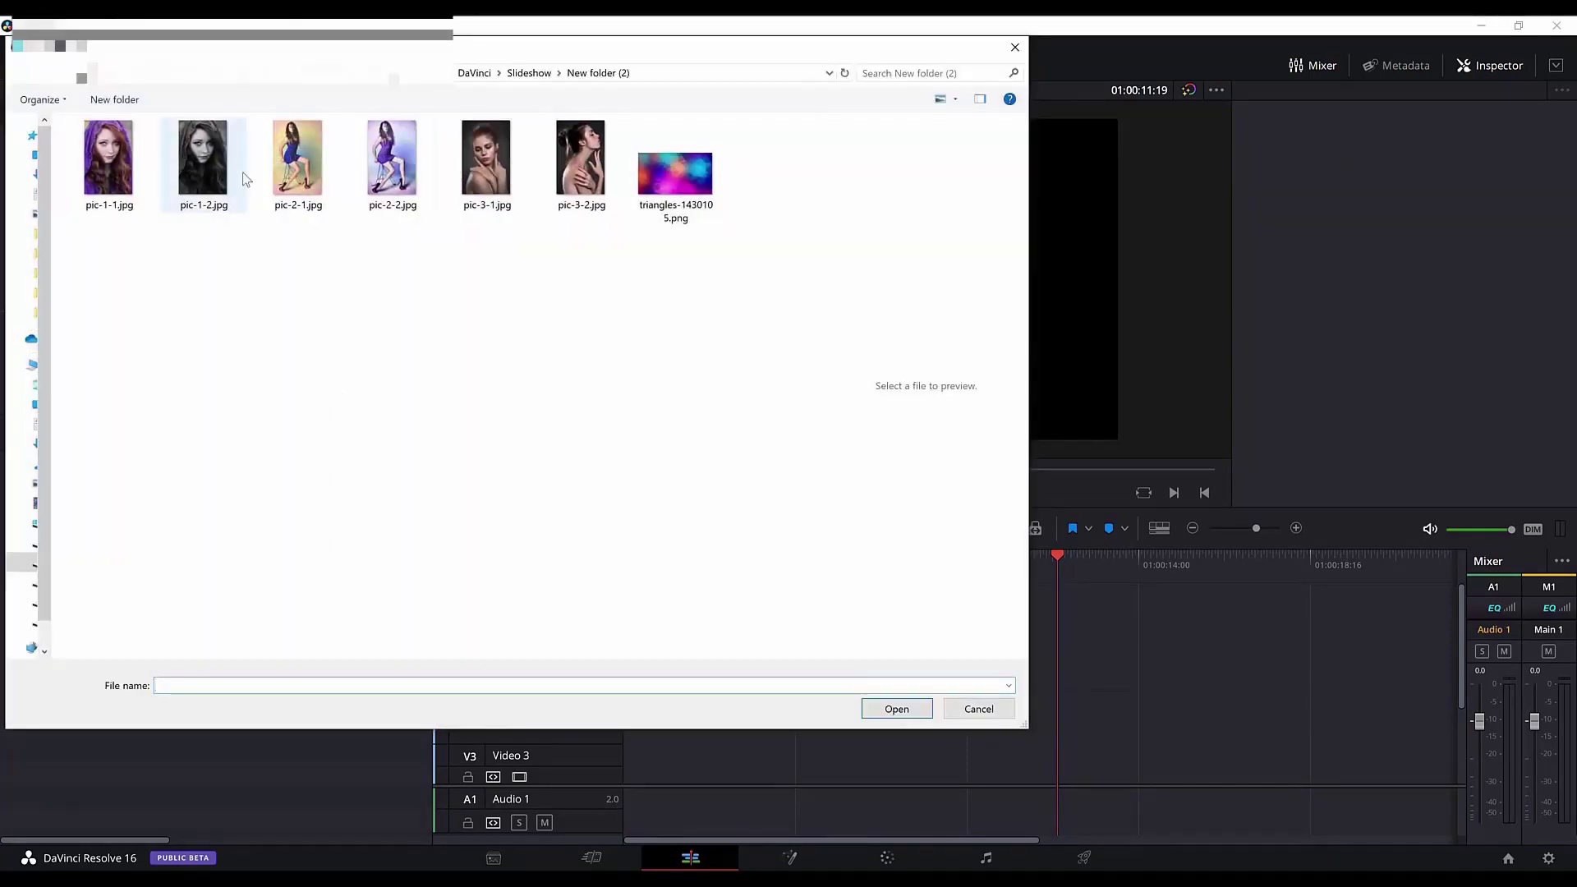
pyautogui.click(519, 73)
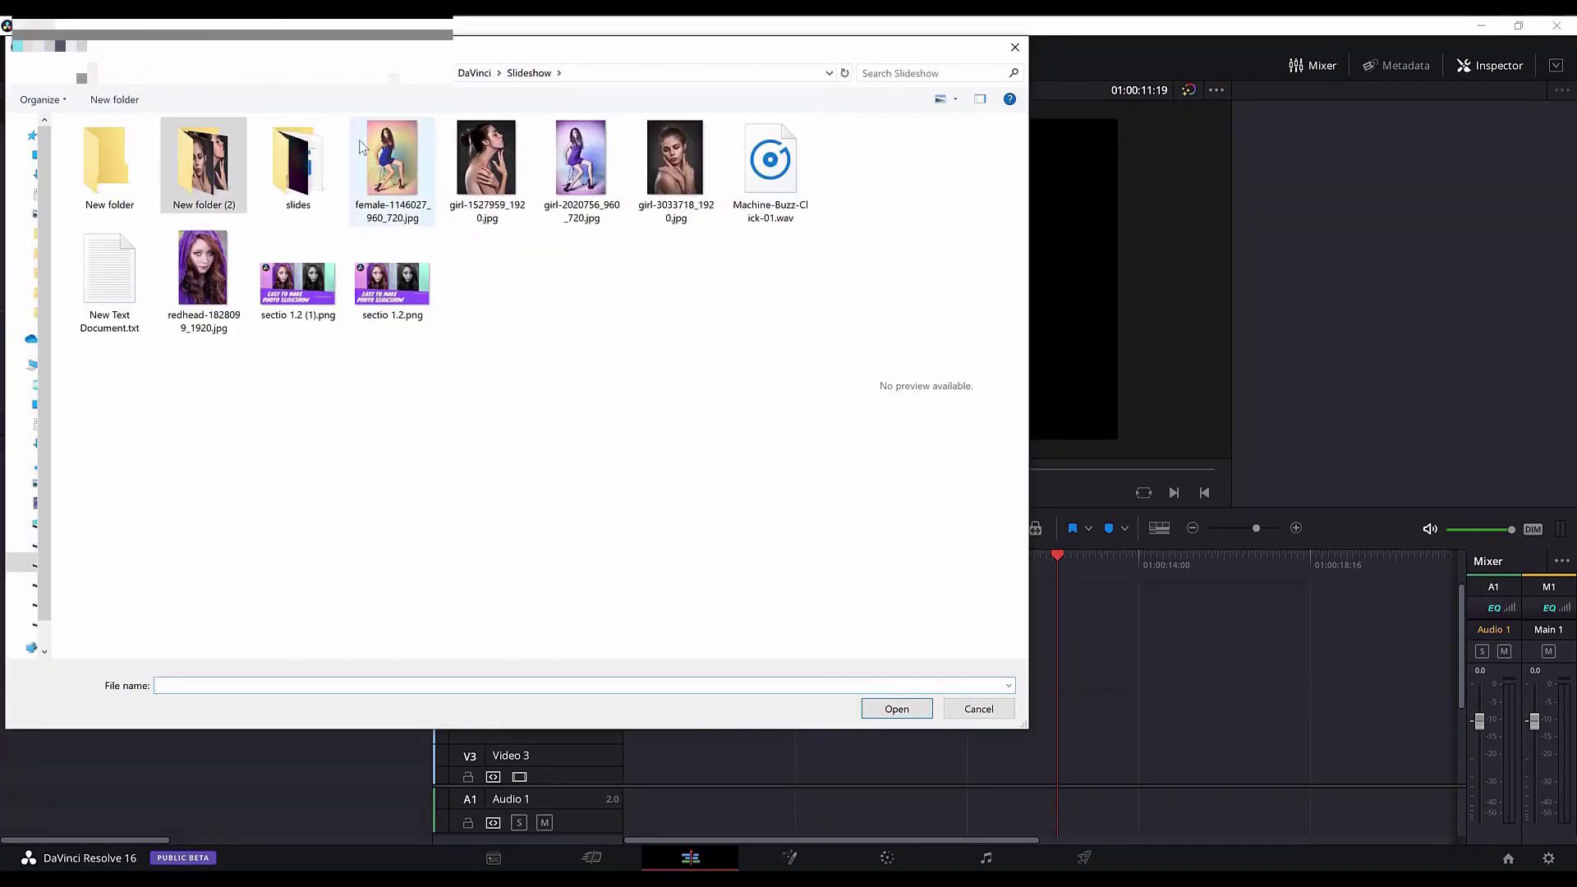
pyautogui.doubleClick(298, 161)
pyautogui.moveTo(628, 316); pyautogui.dragTo(79, 168)
pyautogui.click(891, 711)
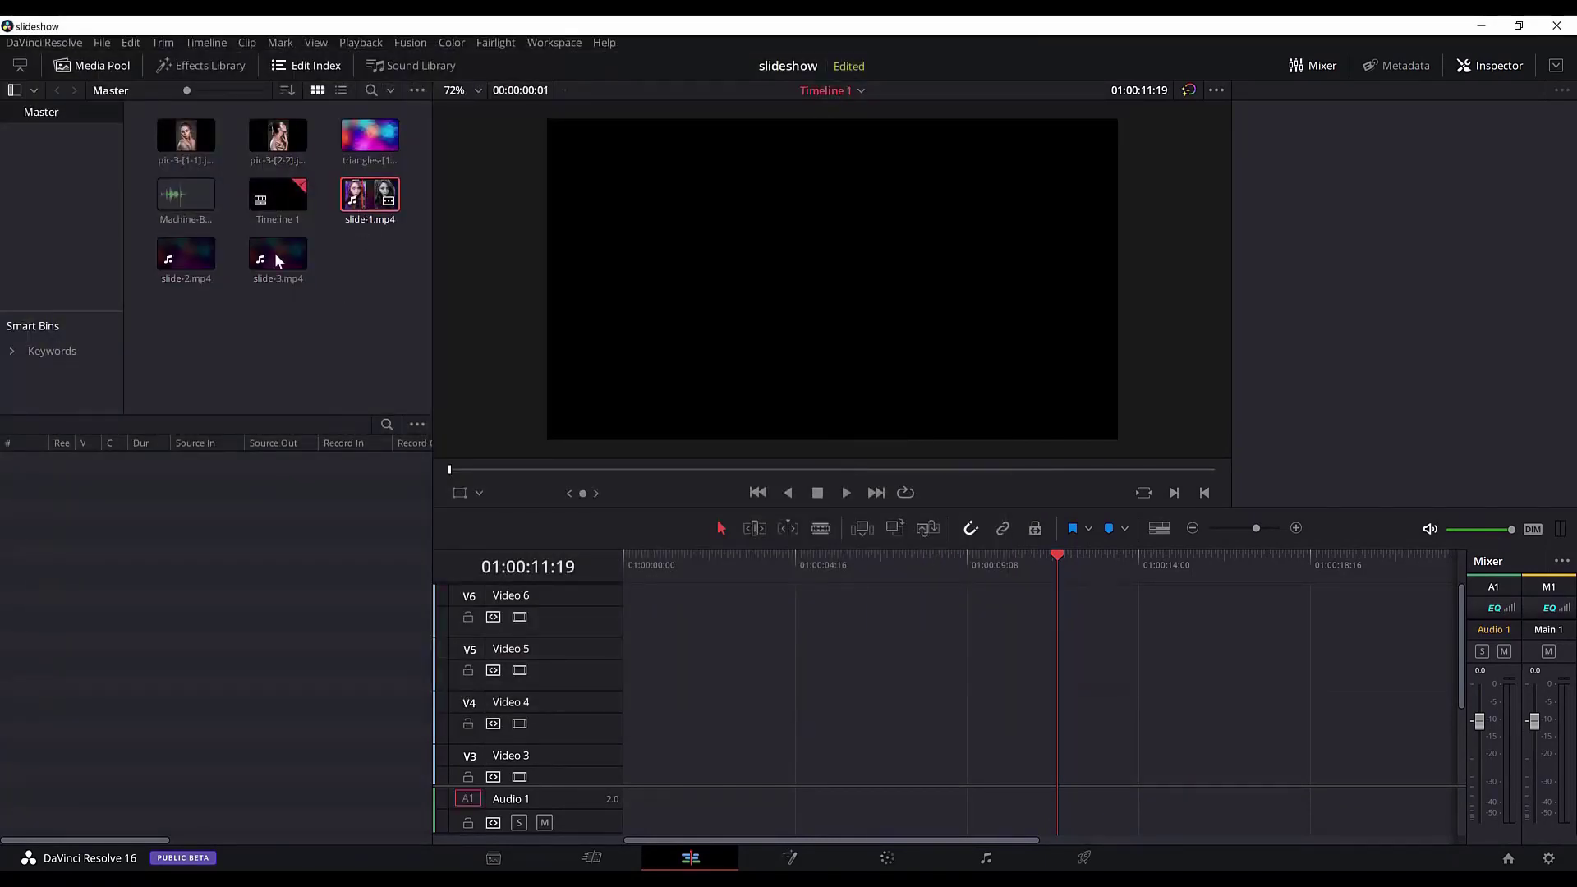
# Place slide-1.mp4, slide-2.mp4 and slide-3.mp4 end to end on Video 3 from the timeline's start
pyautogui.moveTo(346, 225); pyautogui.dragTo(626, 763)
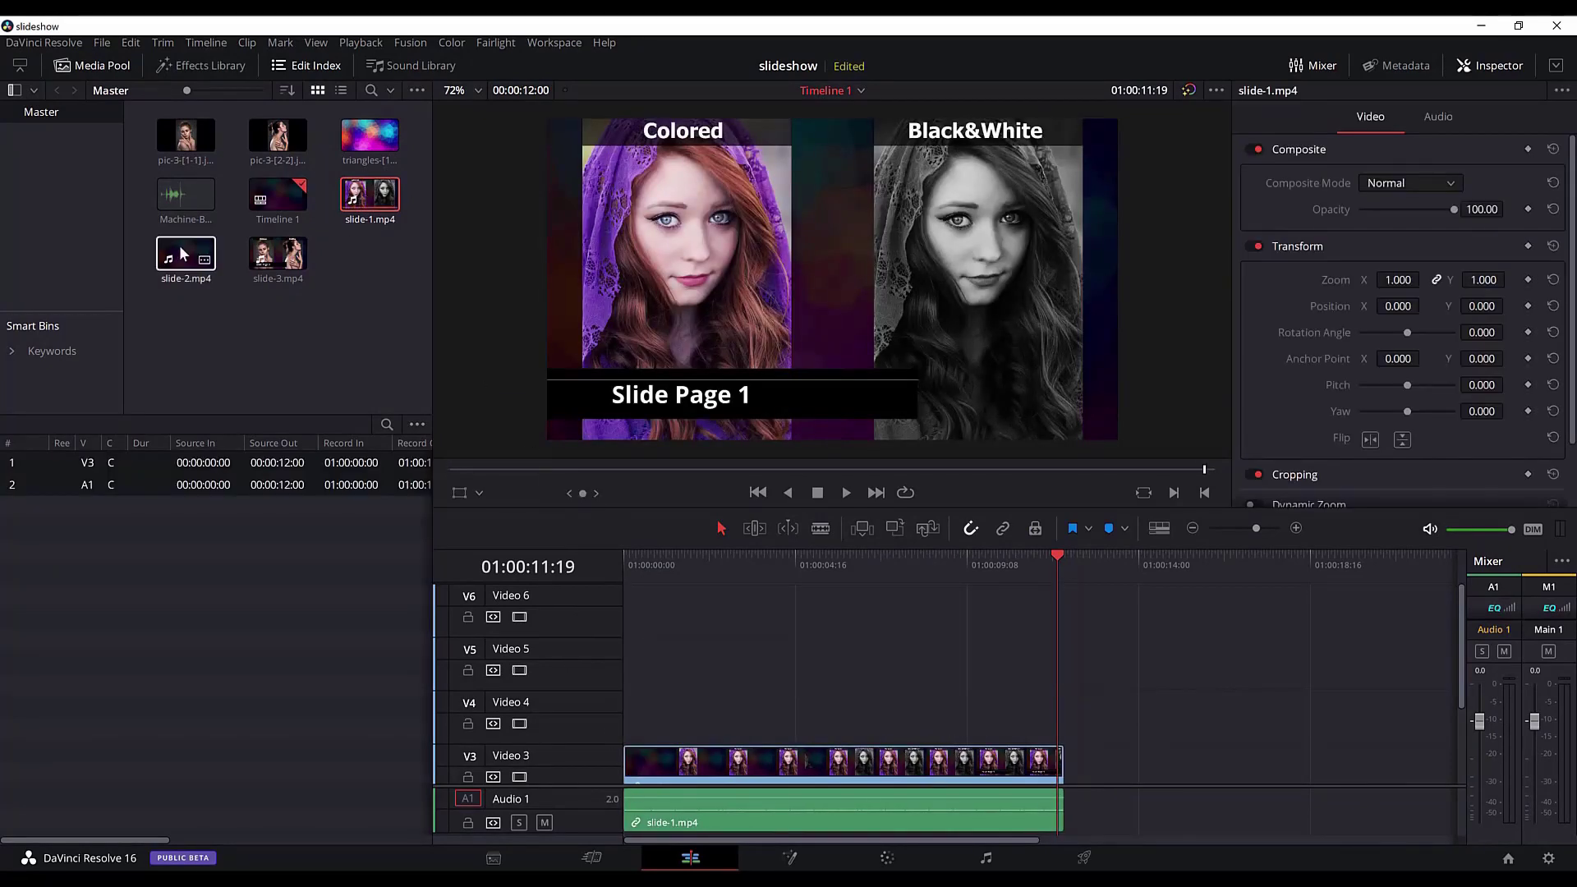
pyautogui.moveTo(180, 247); pyautogui.dragTo(1064, 784)
pyautogui.moveTo(984, 838); pyautogui.dragTo(1211, 842)
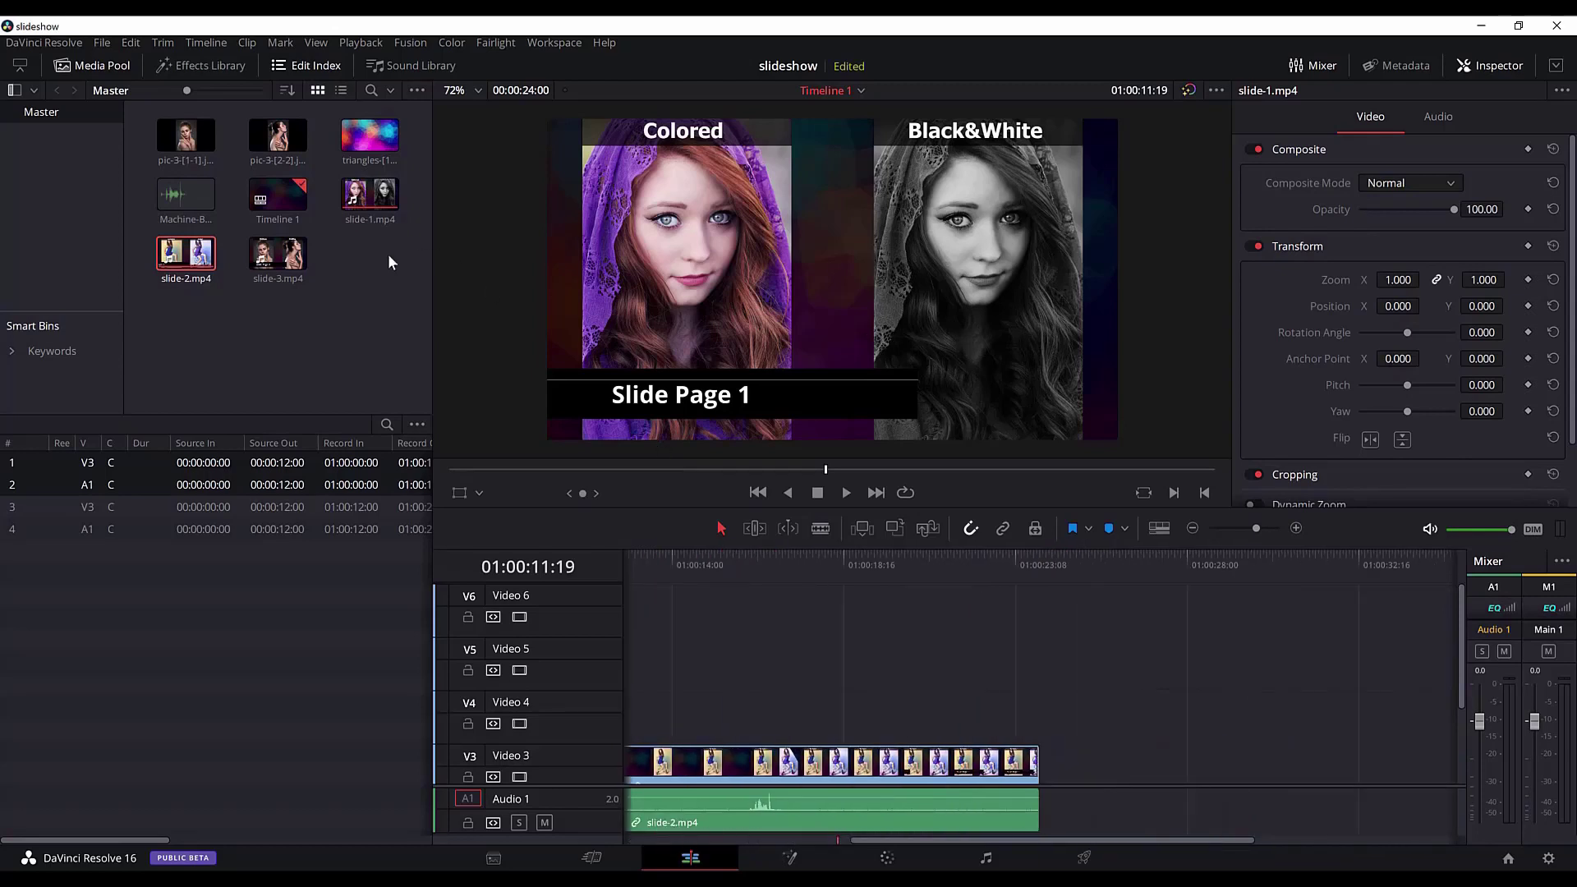
pyautogui.moveTo(278, 255); pyautogui.dragTo(1066, 772)
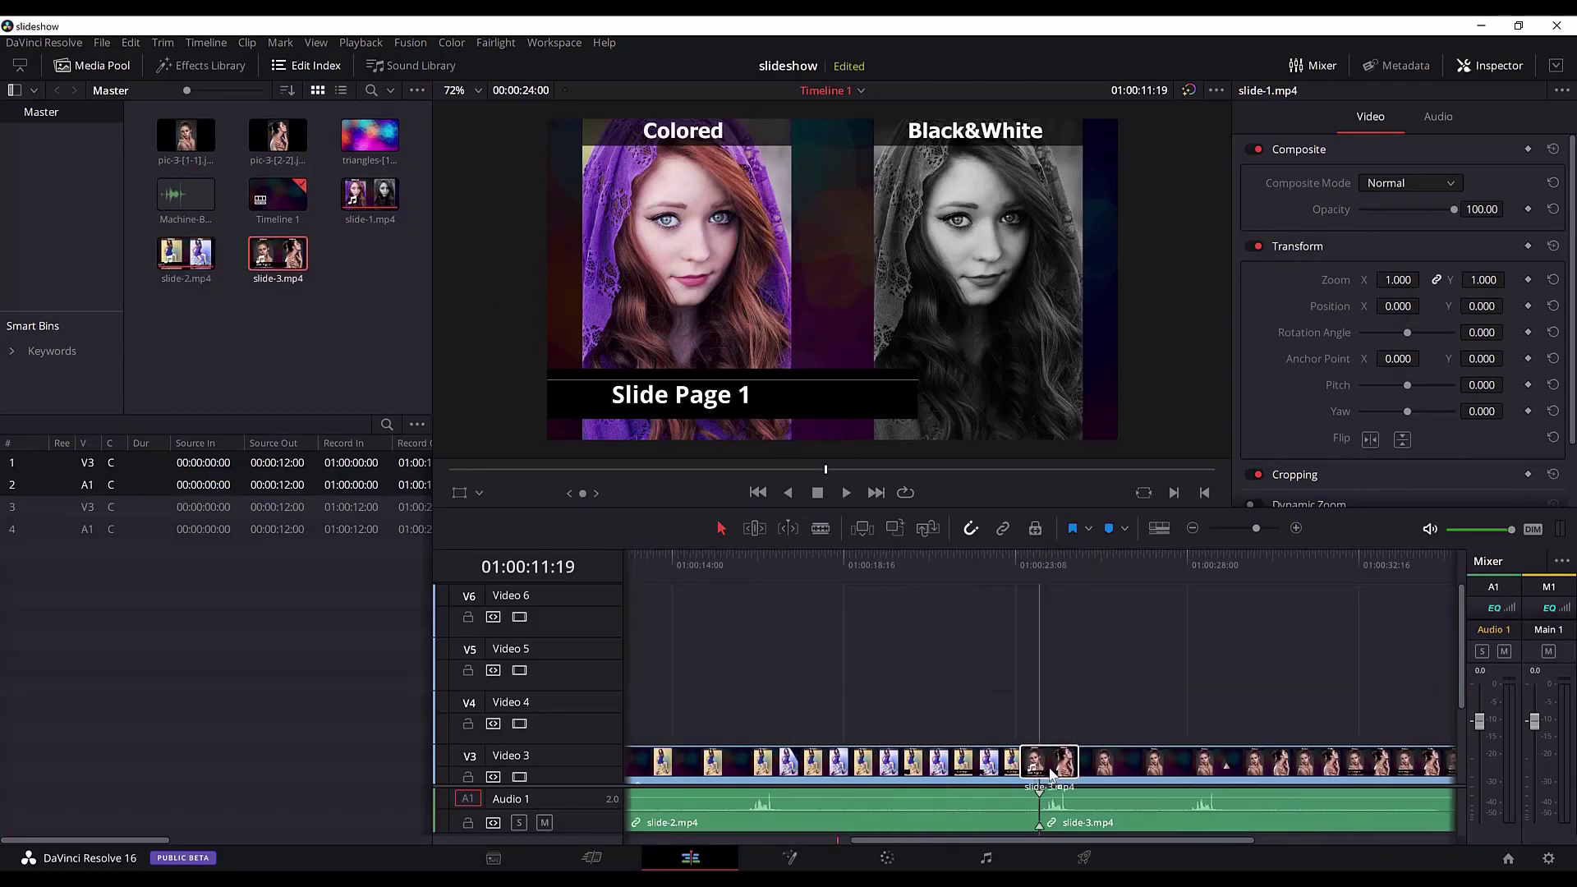
pyautogui.moveTo(1004, 841); pyautogui.dragTo(762, 849)
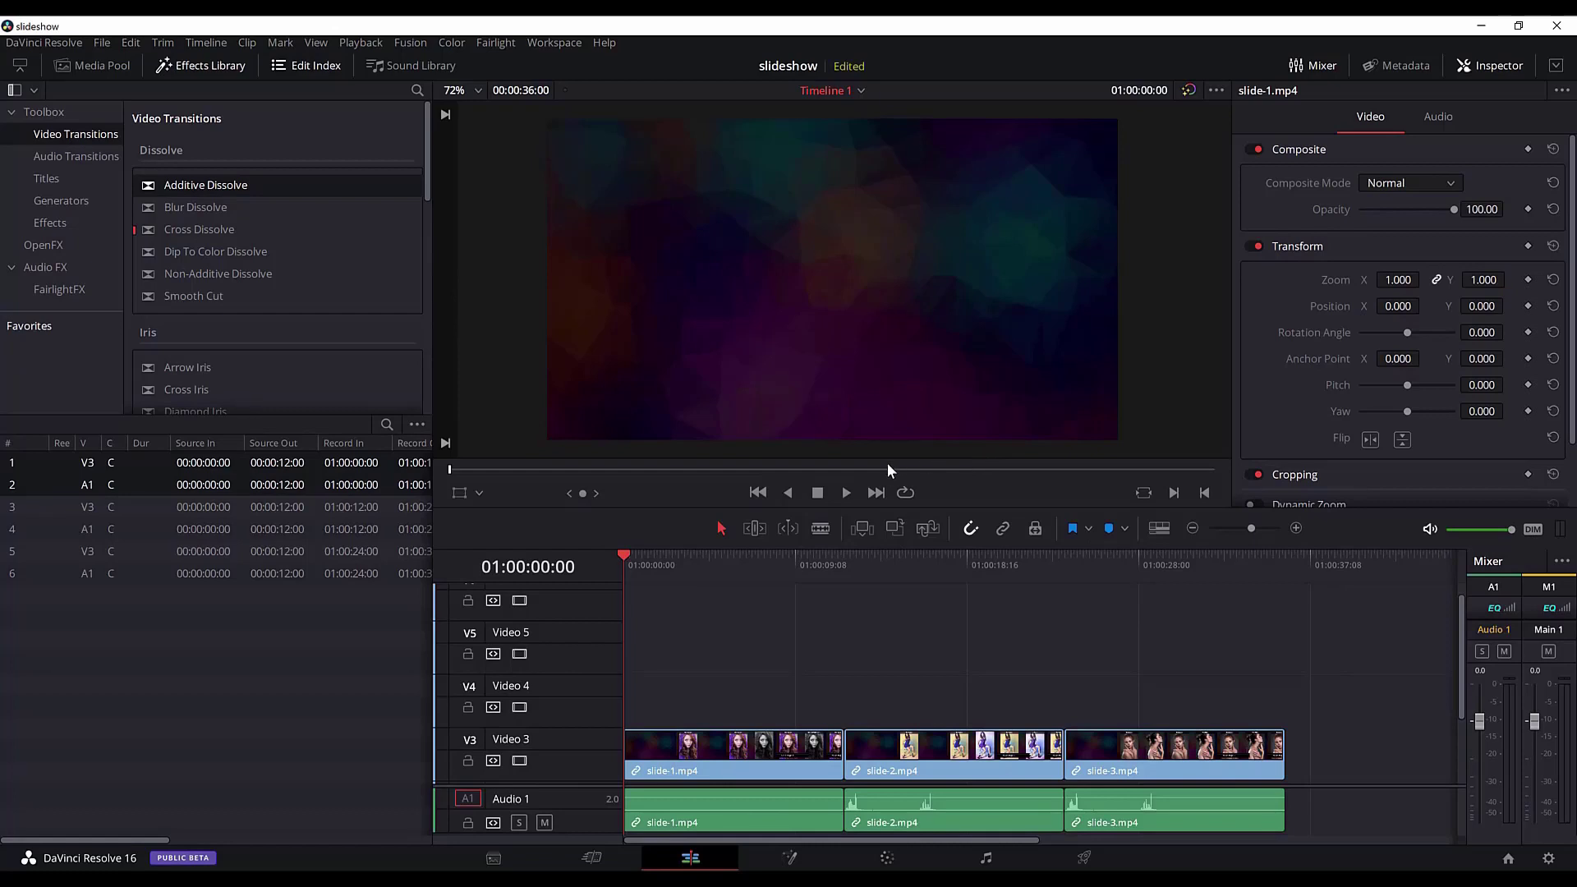
# Play the assembled slideshow from the start of the timeline
pyautogui.click(844, 494)
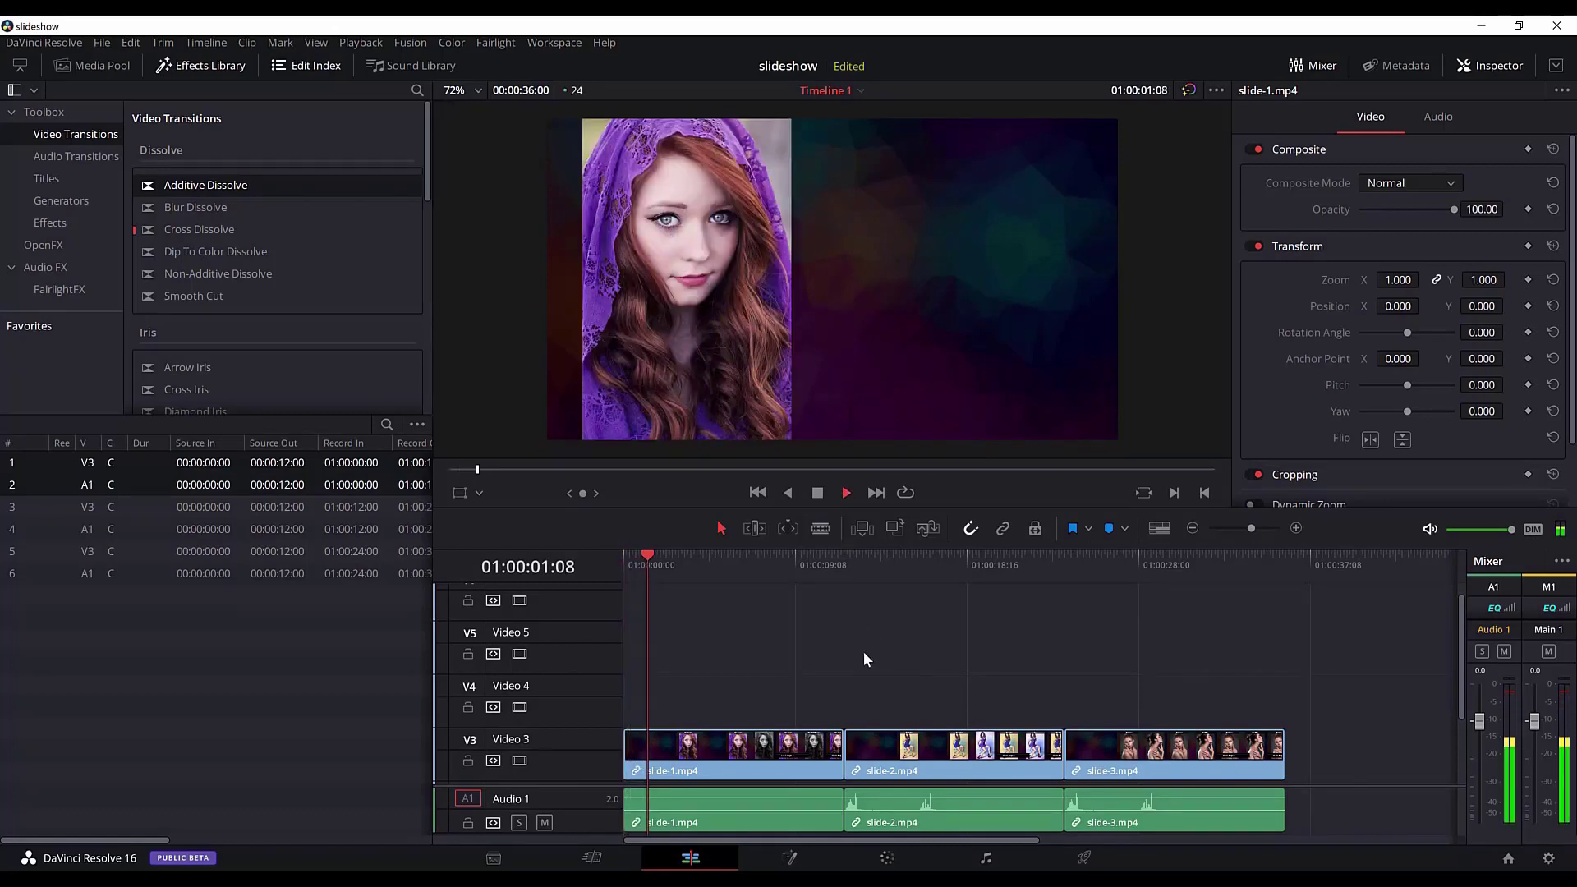